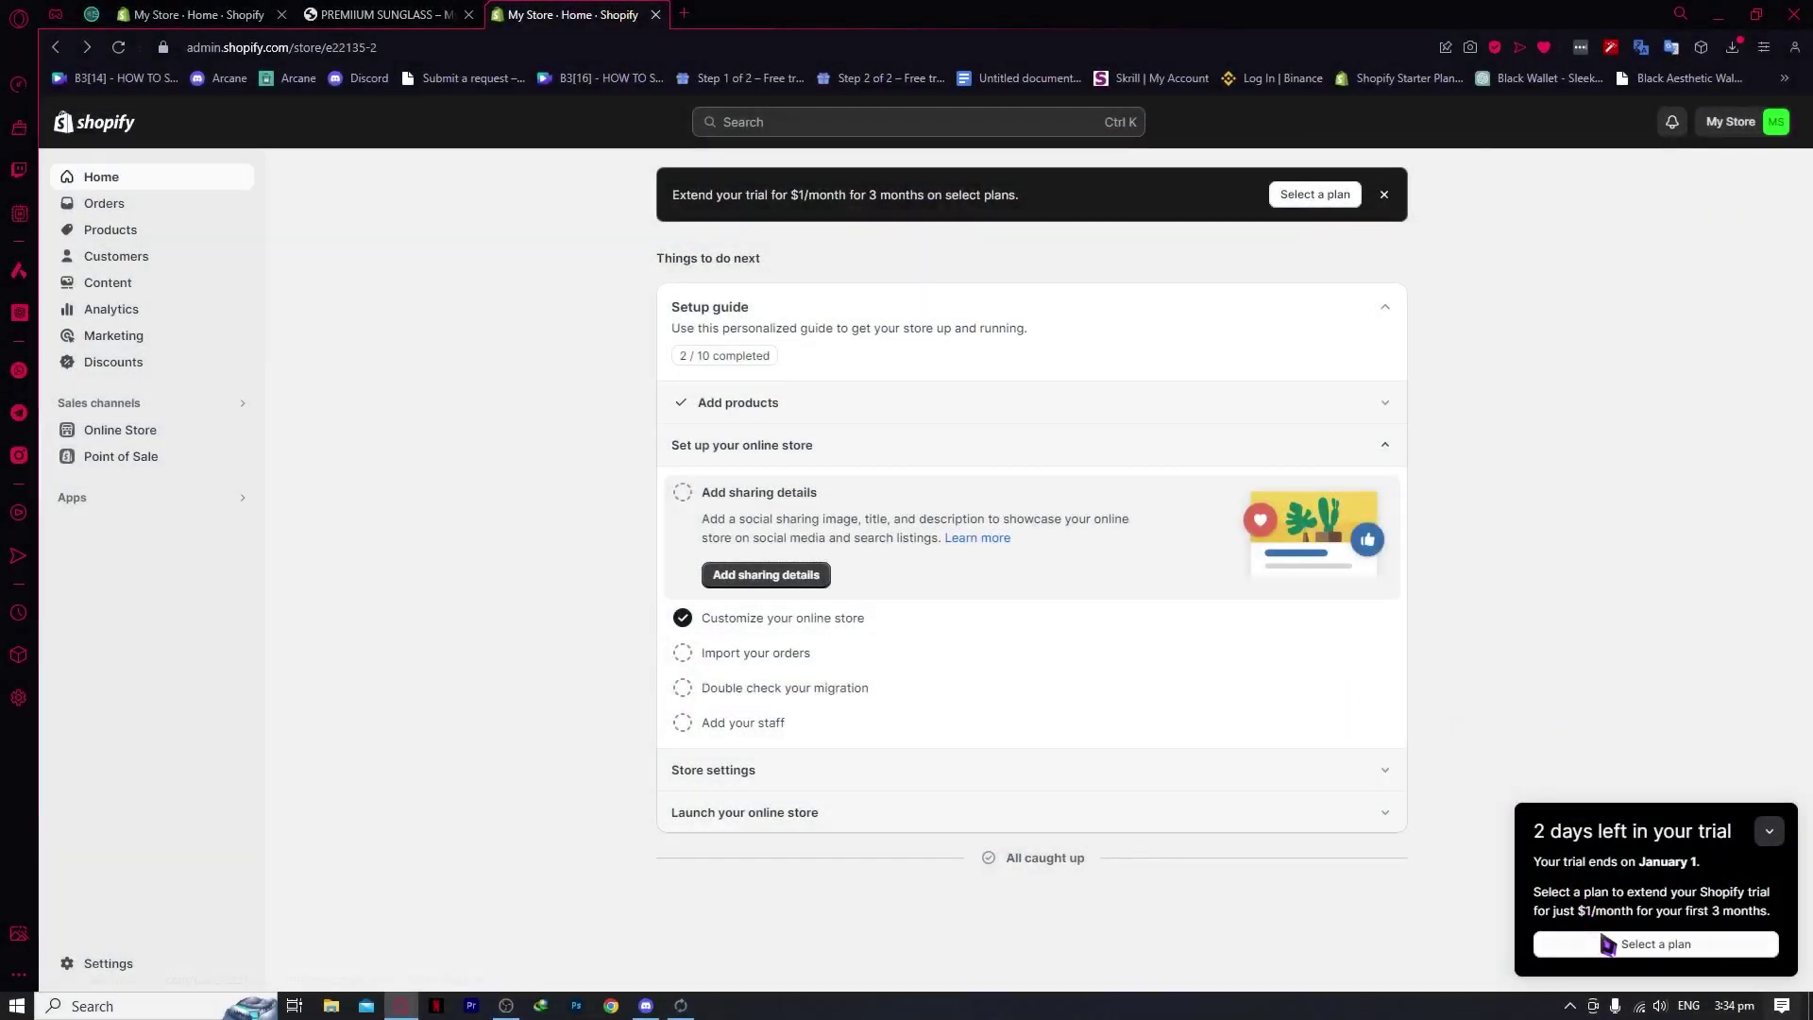
Open the plan selection page and compare the pricing, fees and features of the Basic, Shopify and Advanced plans.
left_click(1608, 944)
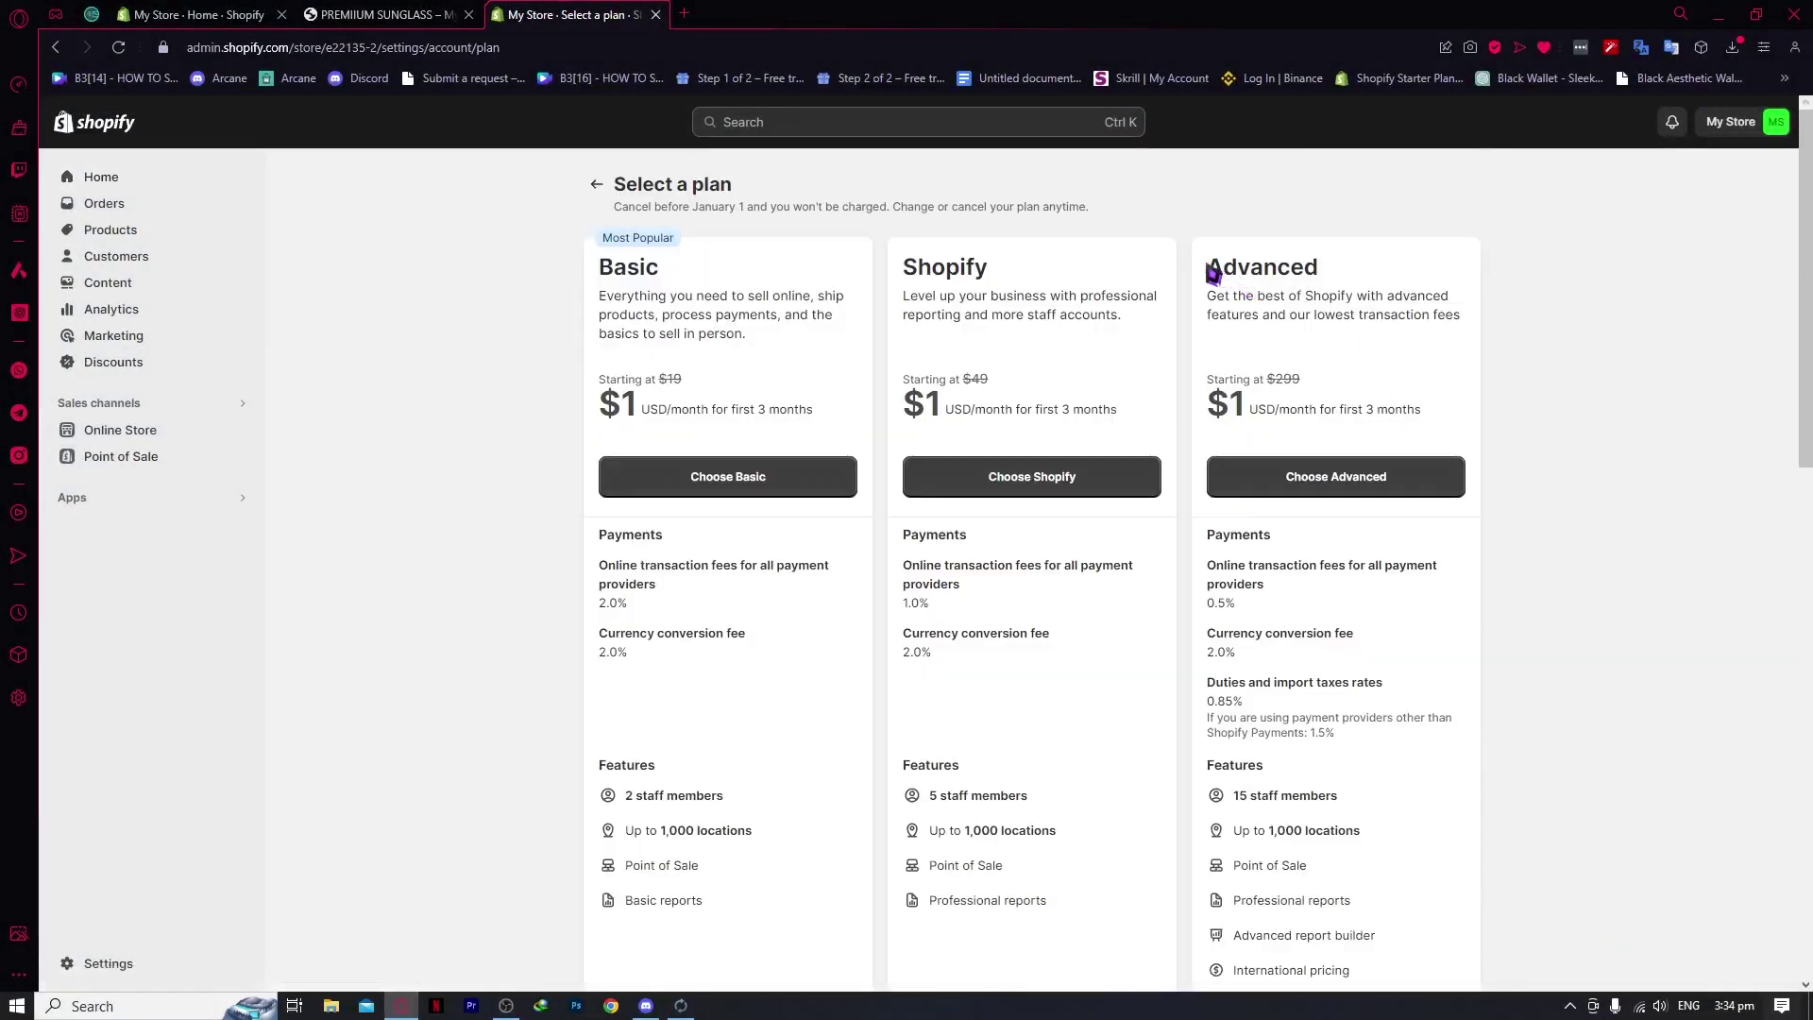
left_click_drag(1210, 268, 1337, 272)
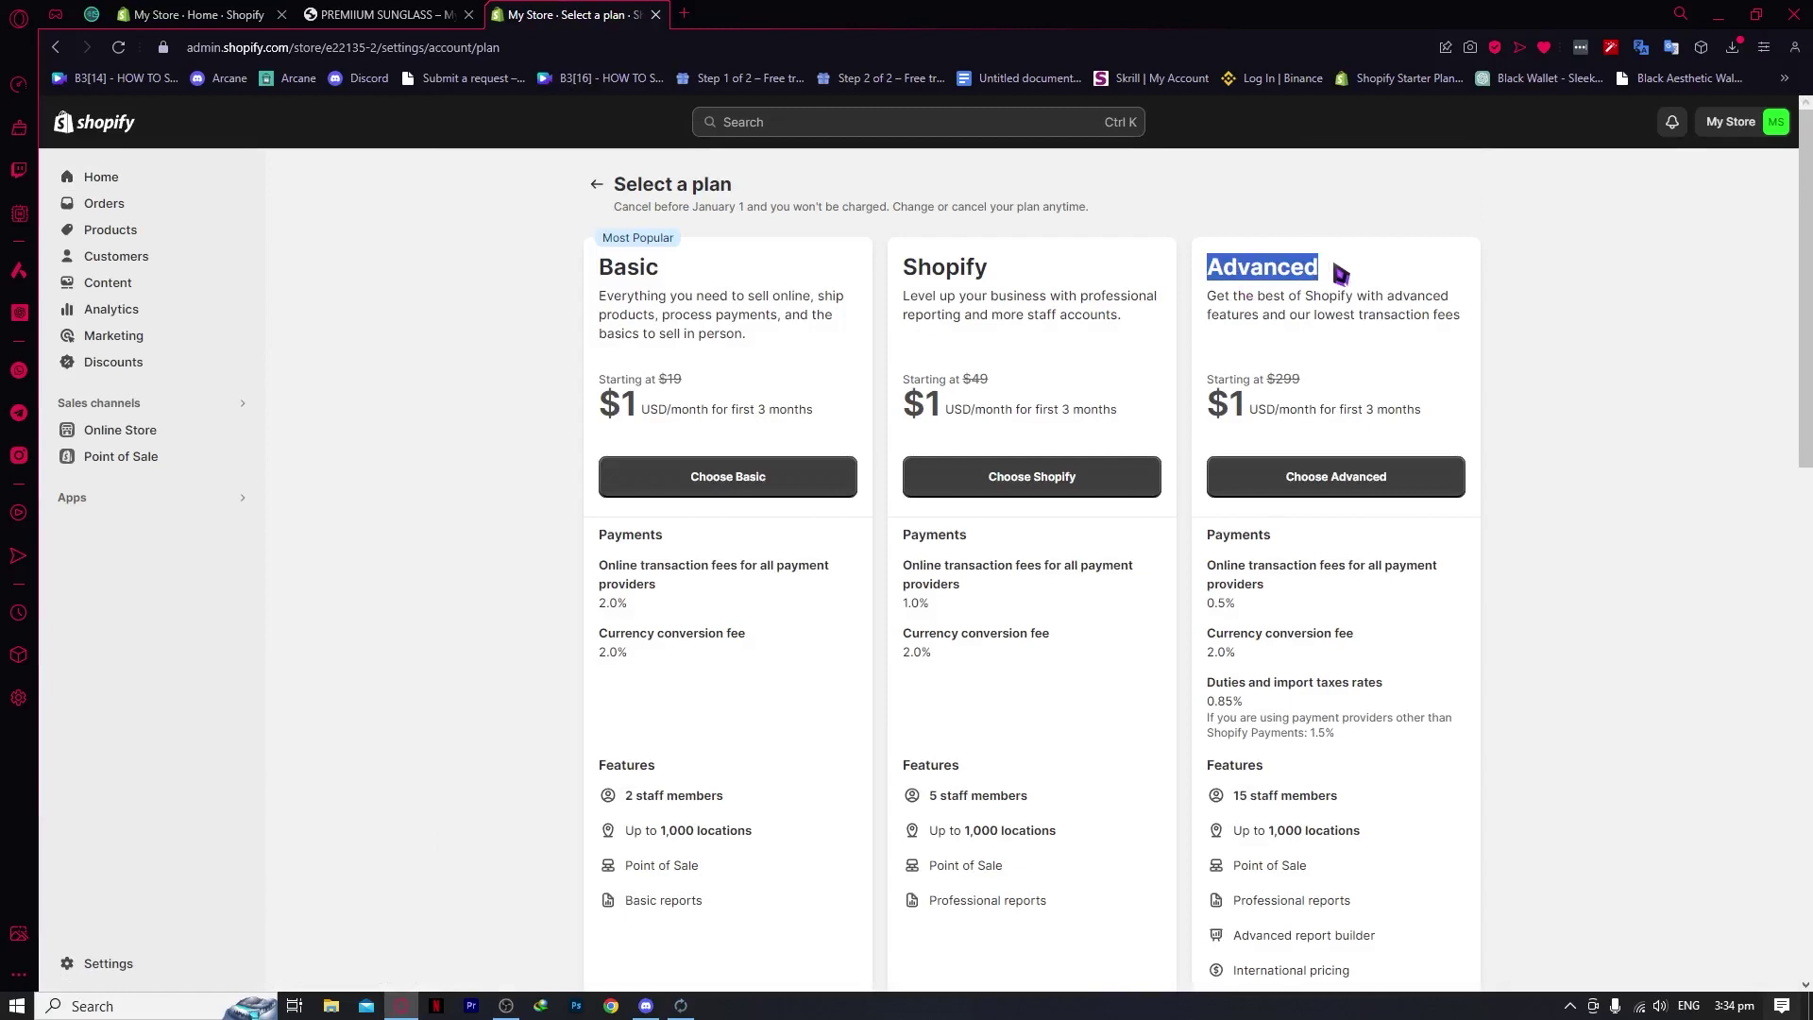
left_click(1334, 361)
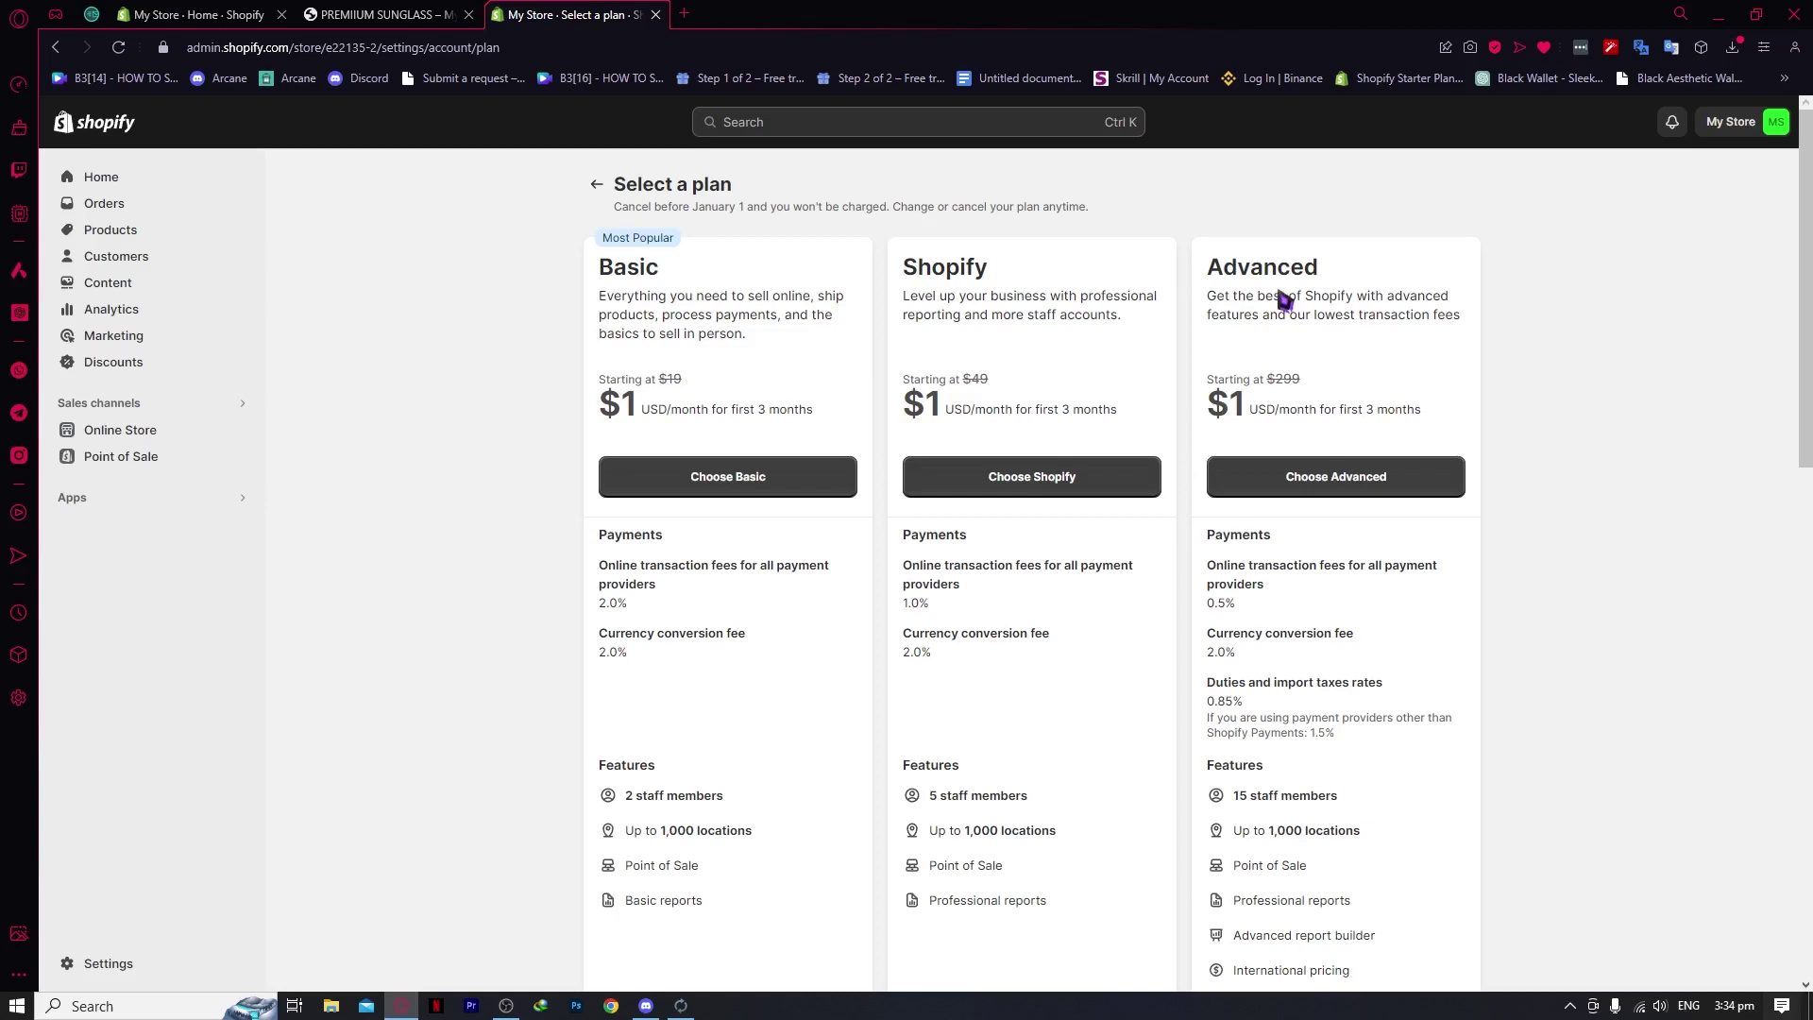
scroll(1257, 538, "down", 4)
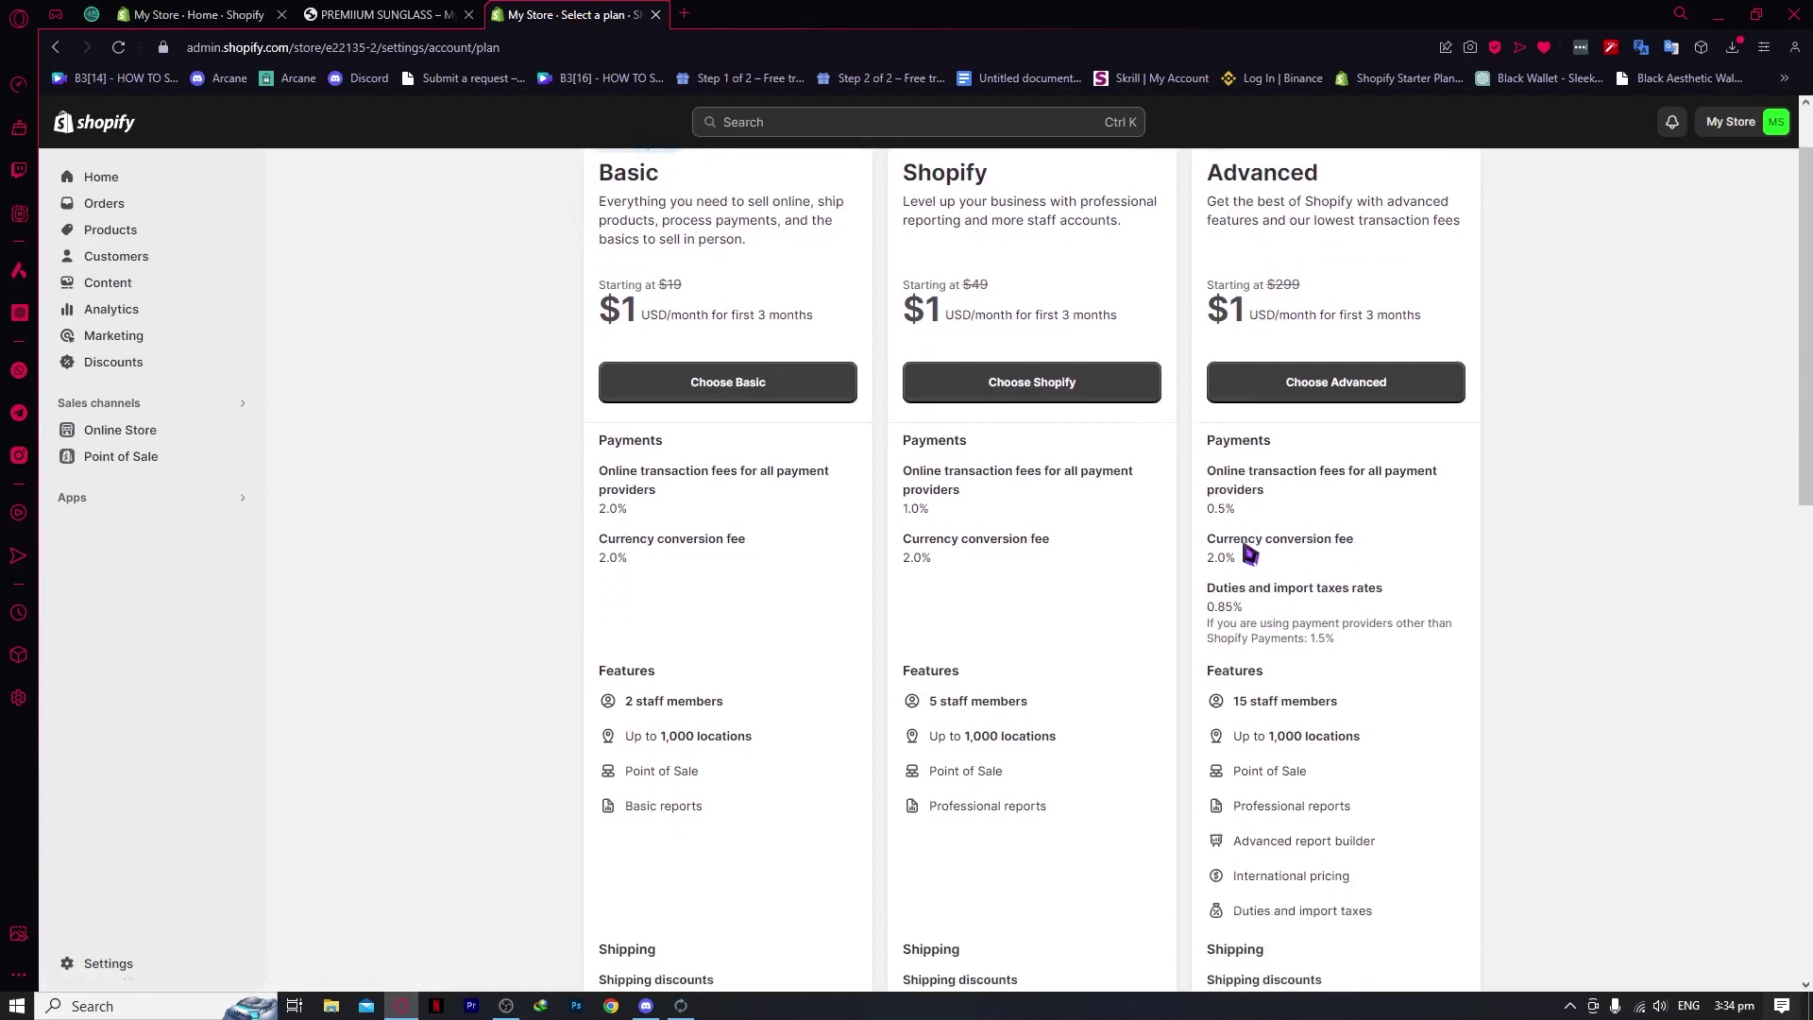
scroll(1313, 519, "up", 2)
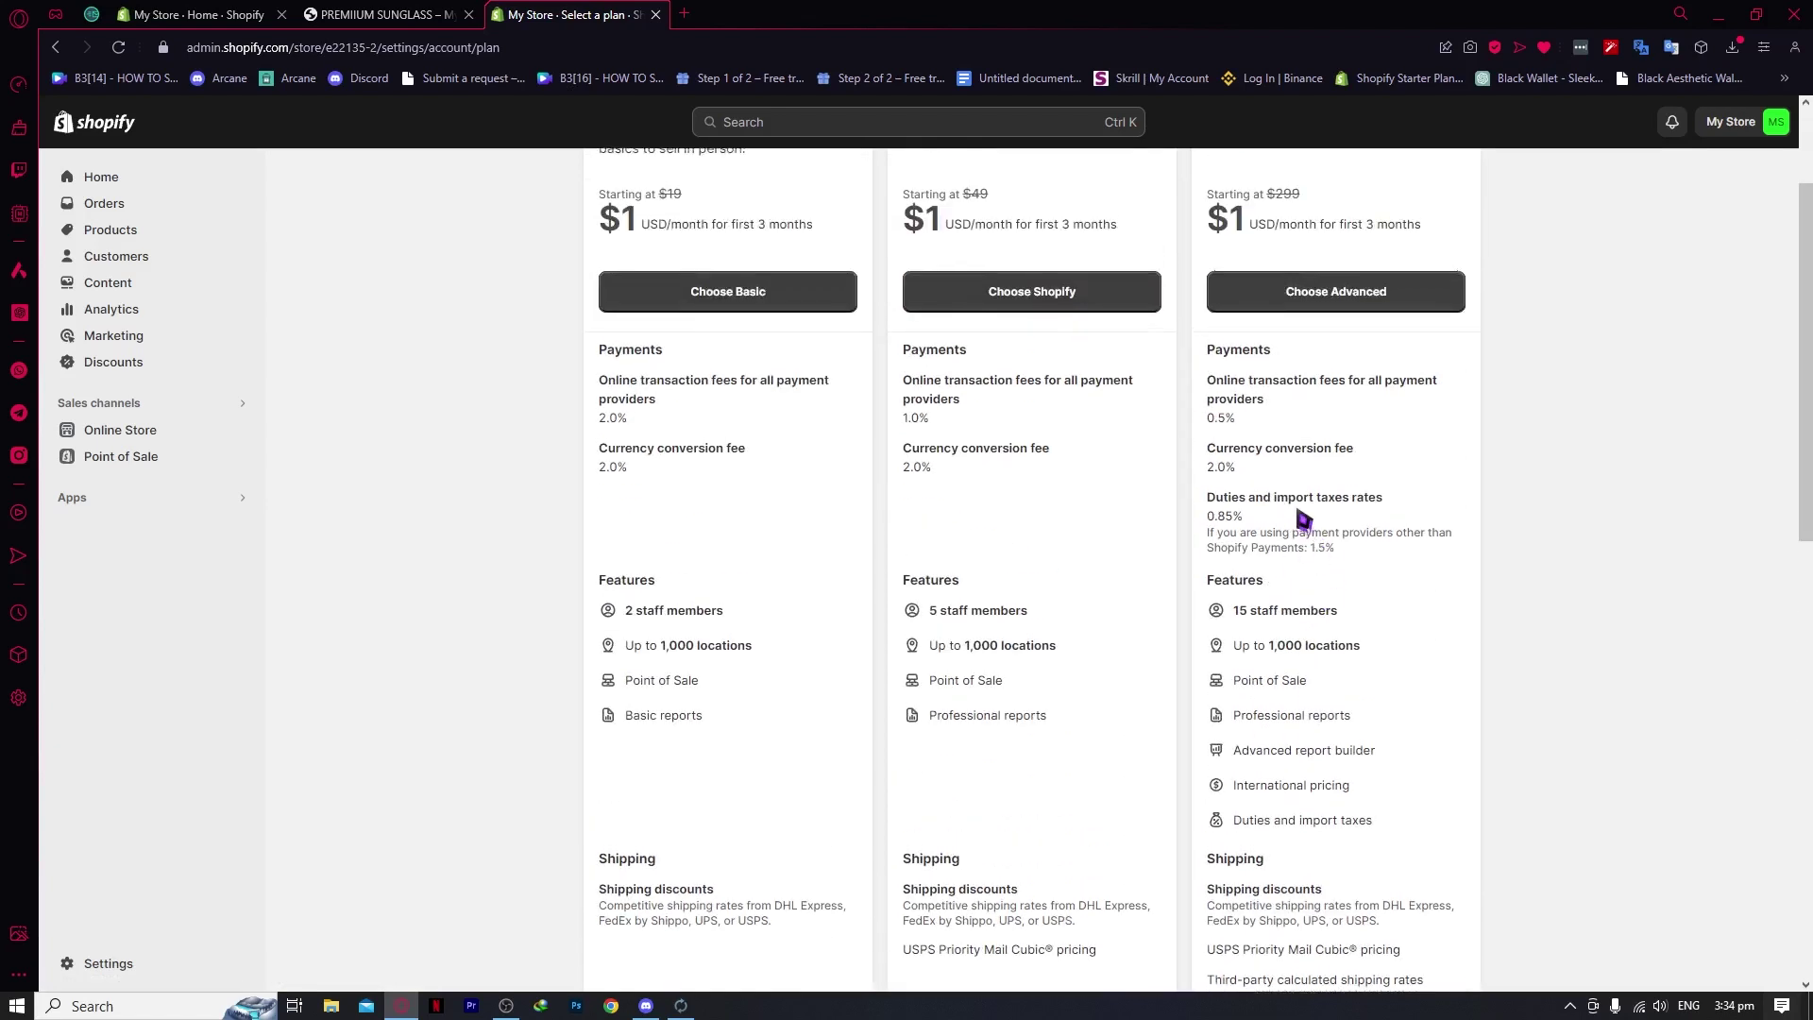
scroll(1294, 510, "up", 2)
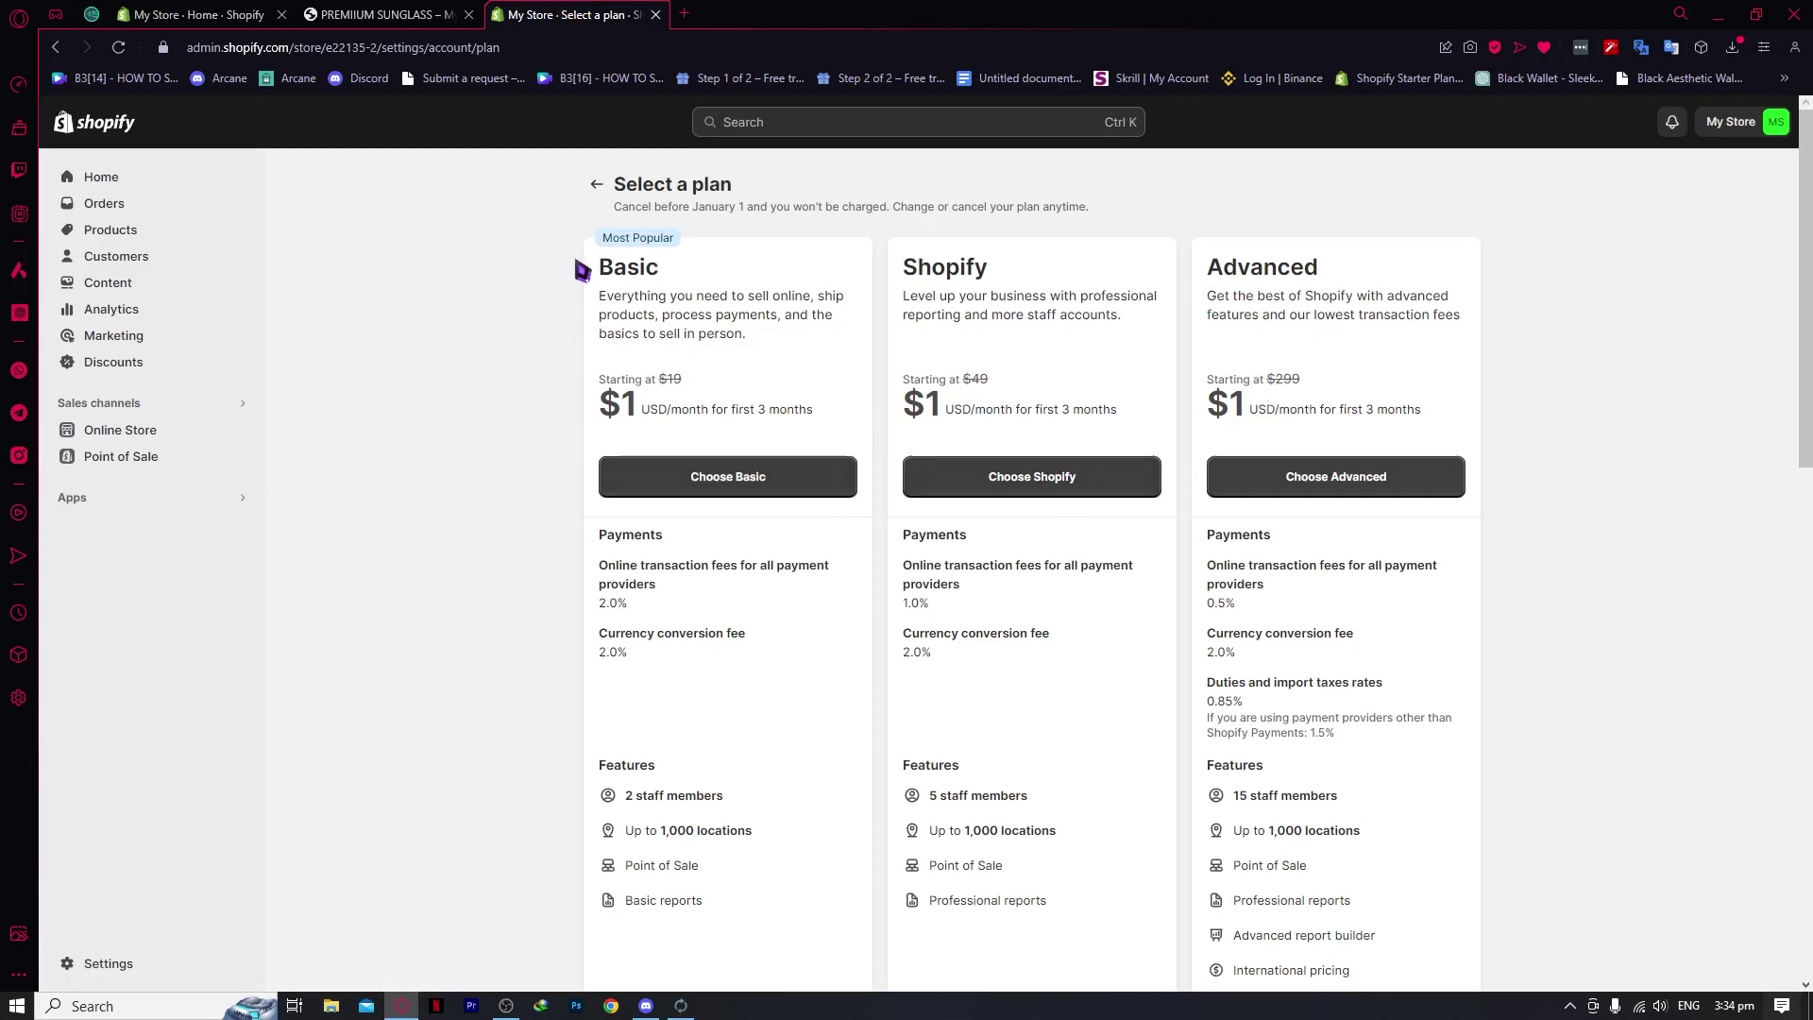
left_click(597, 185)
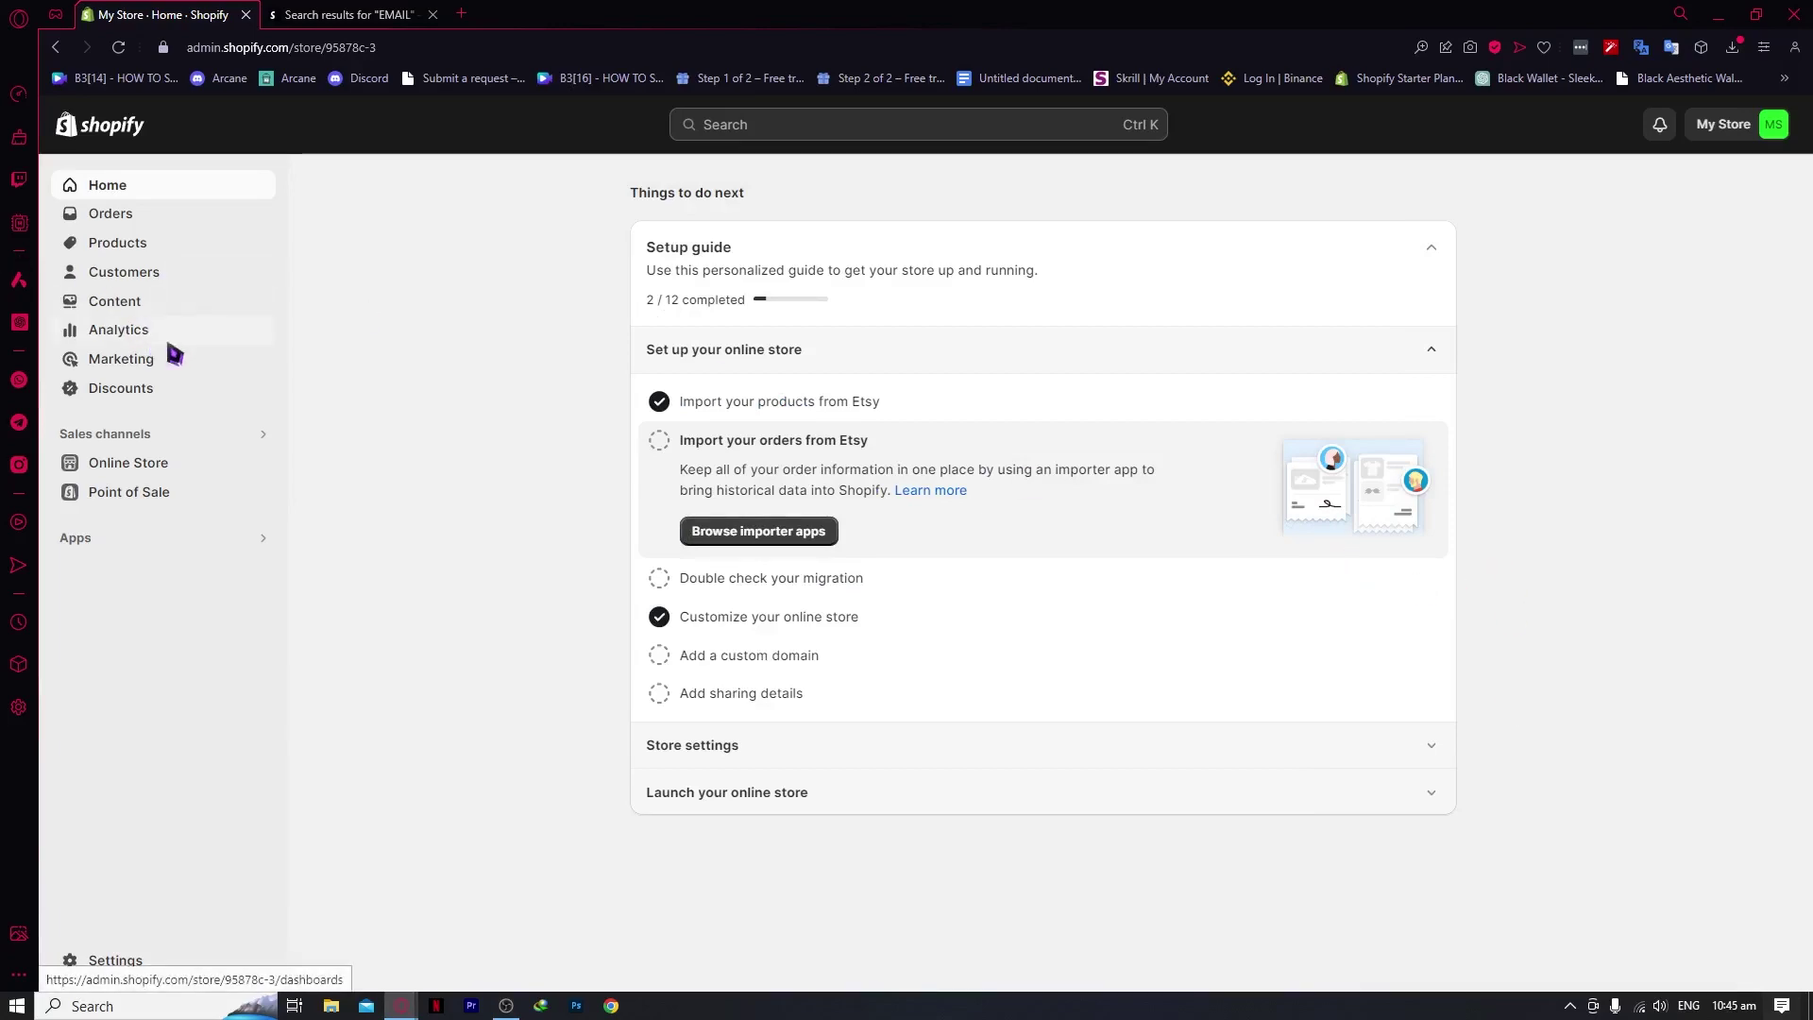
Open the store's marketing automations overview.
left_click(95, 360)
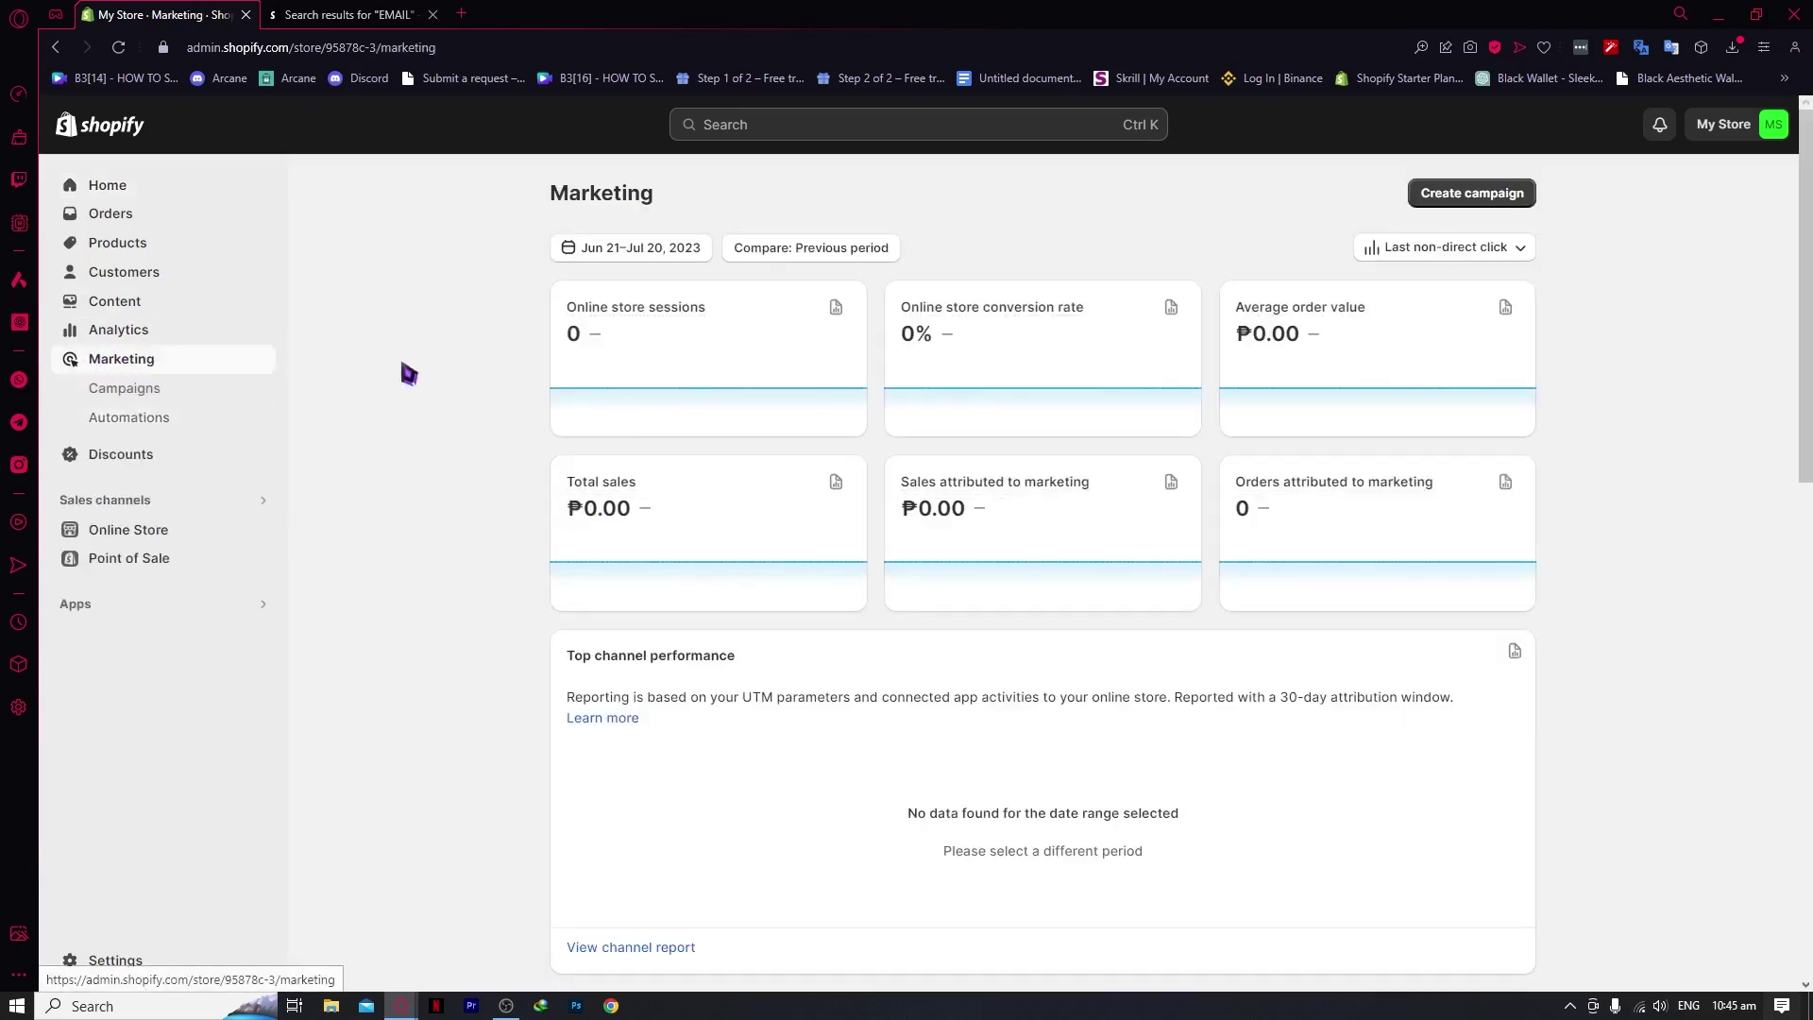
left_click(134, 419)
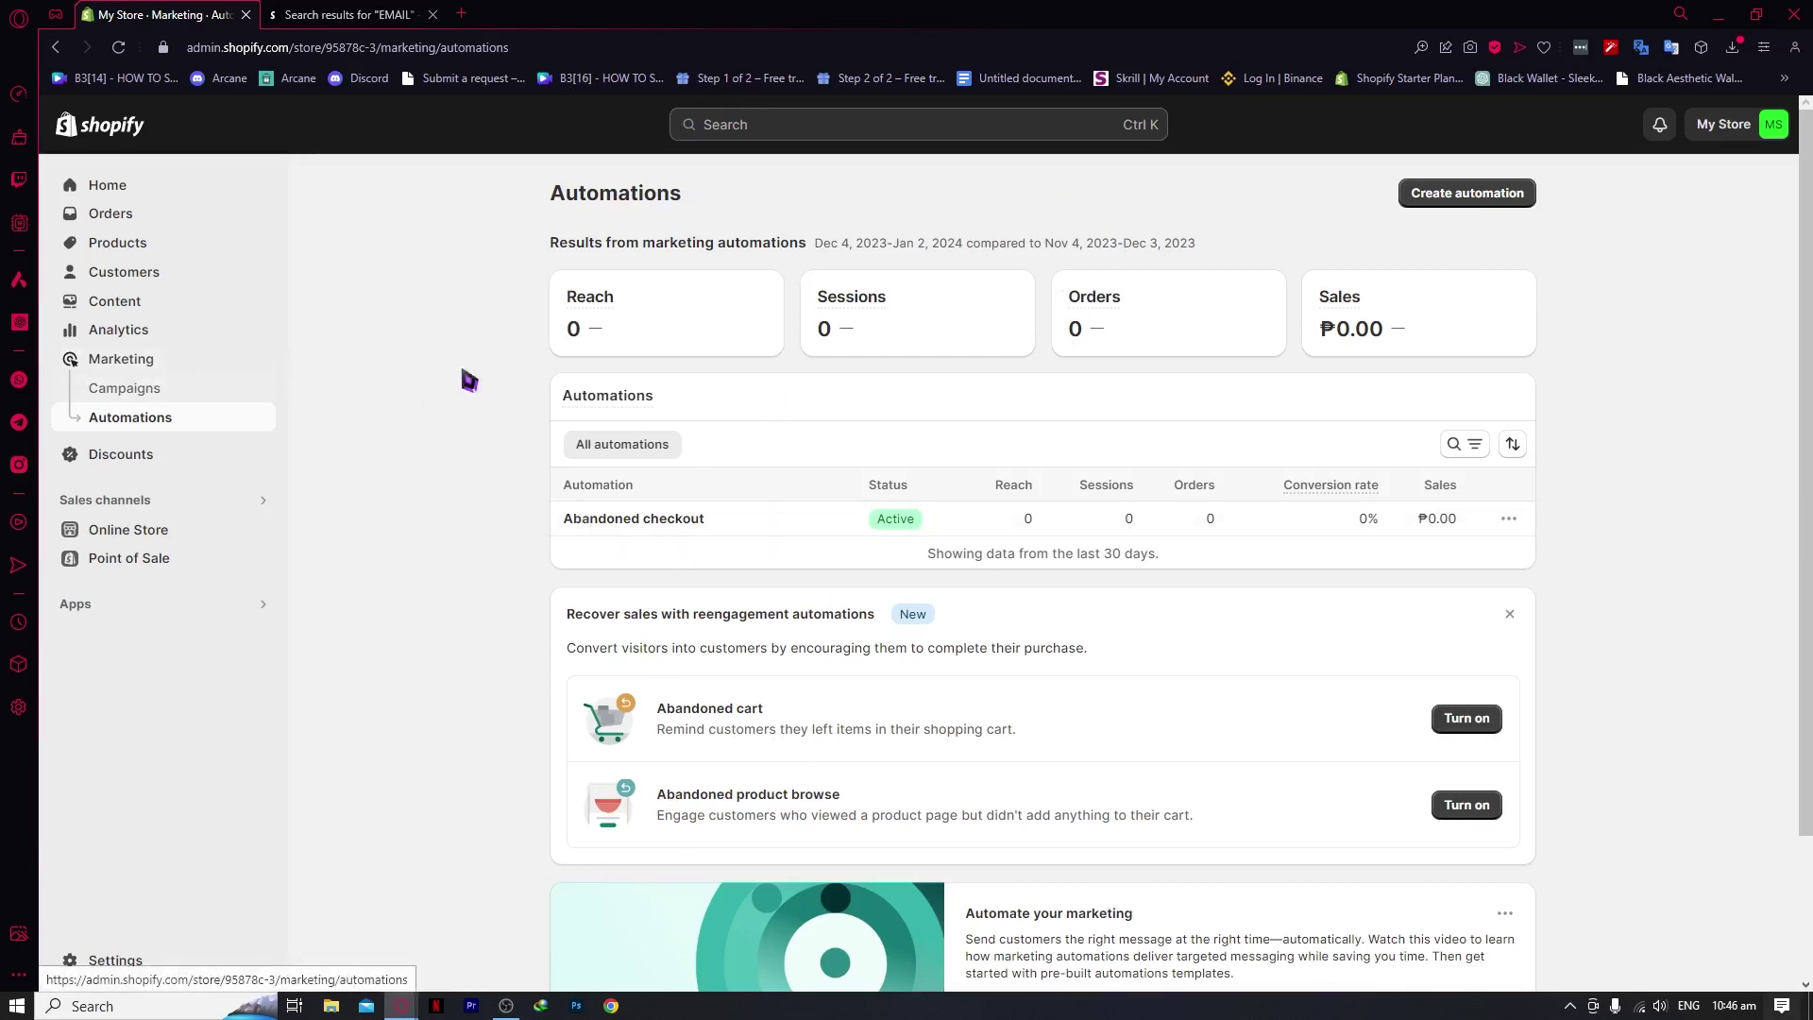
Search the Shopify App Store for EMAIL and view the Shopify Email listing, closing the app store pages when done.
left_click(735, 137)
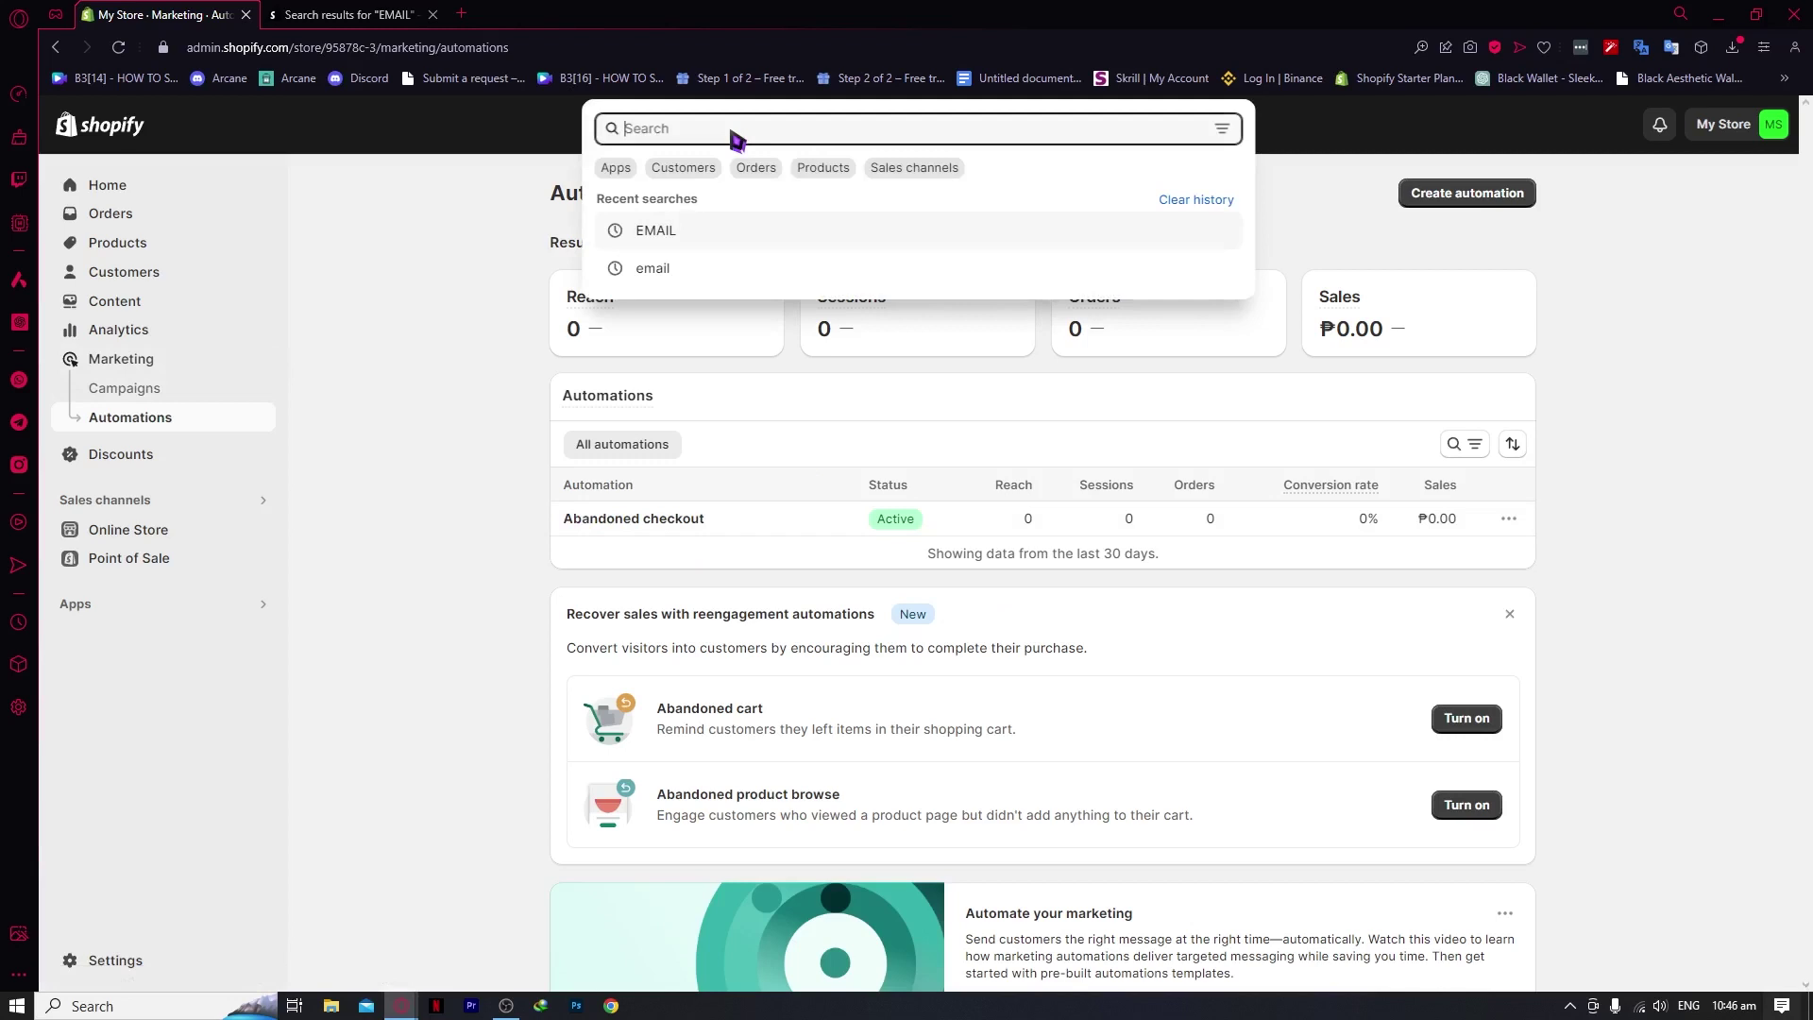
type("EMAIL")
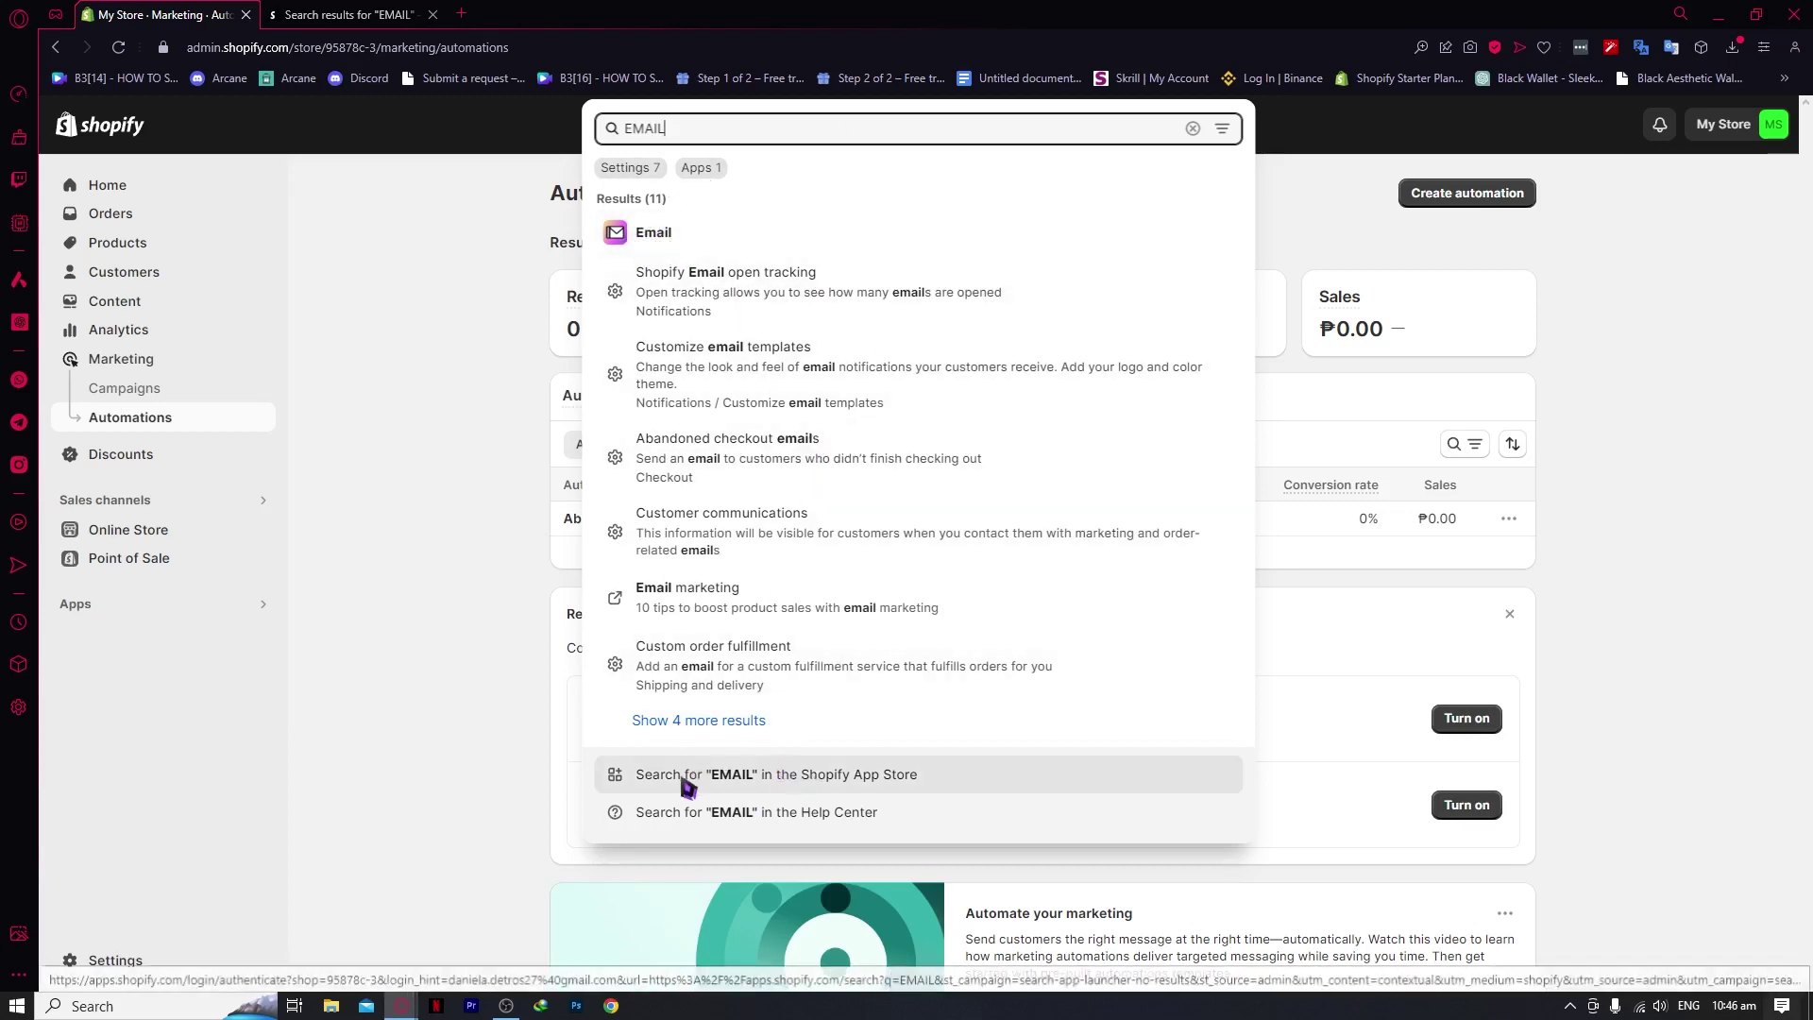
left_click(846, 780)
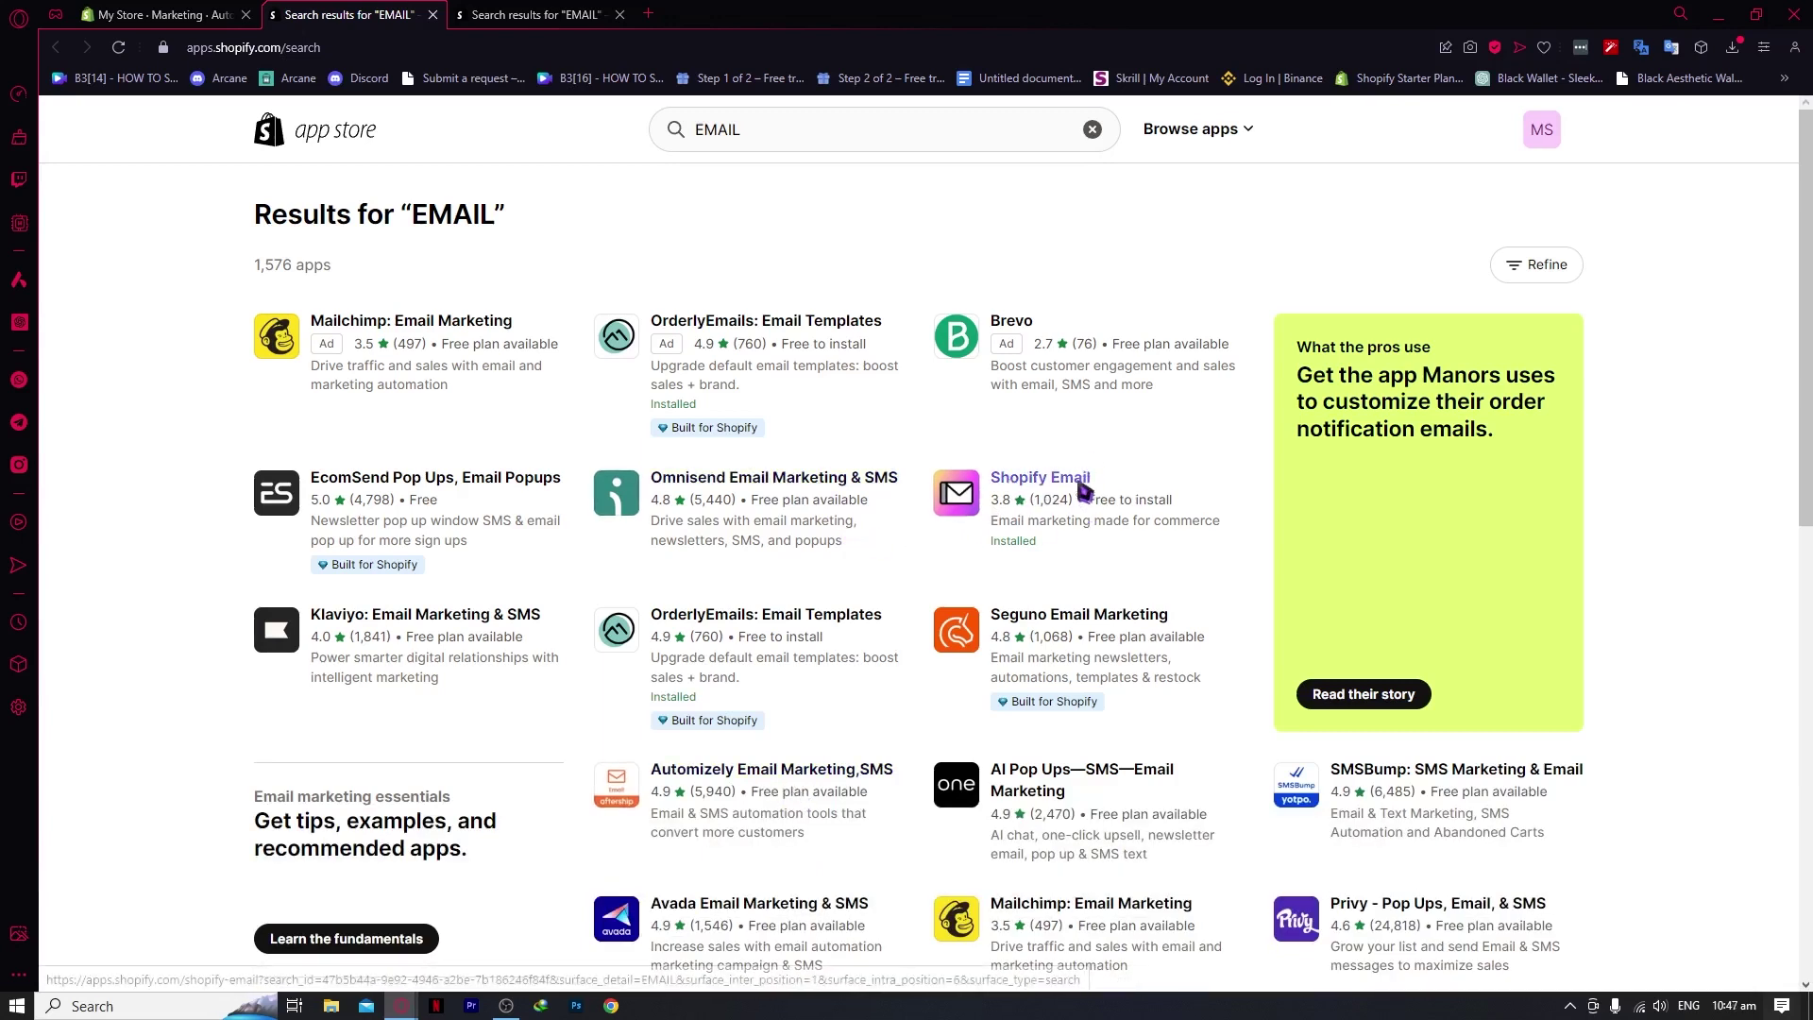
left_click(1032, 510)
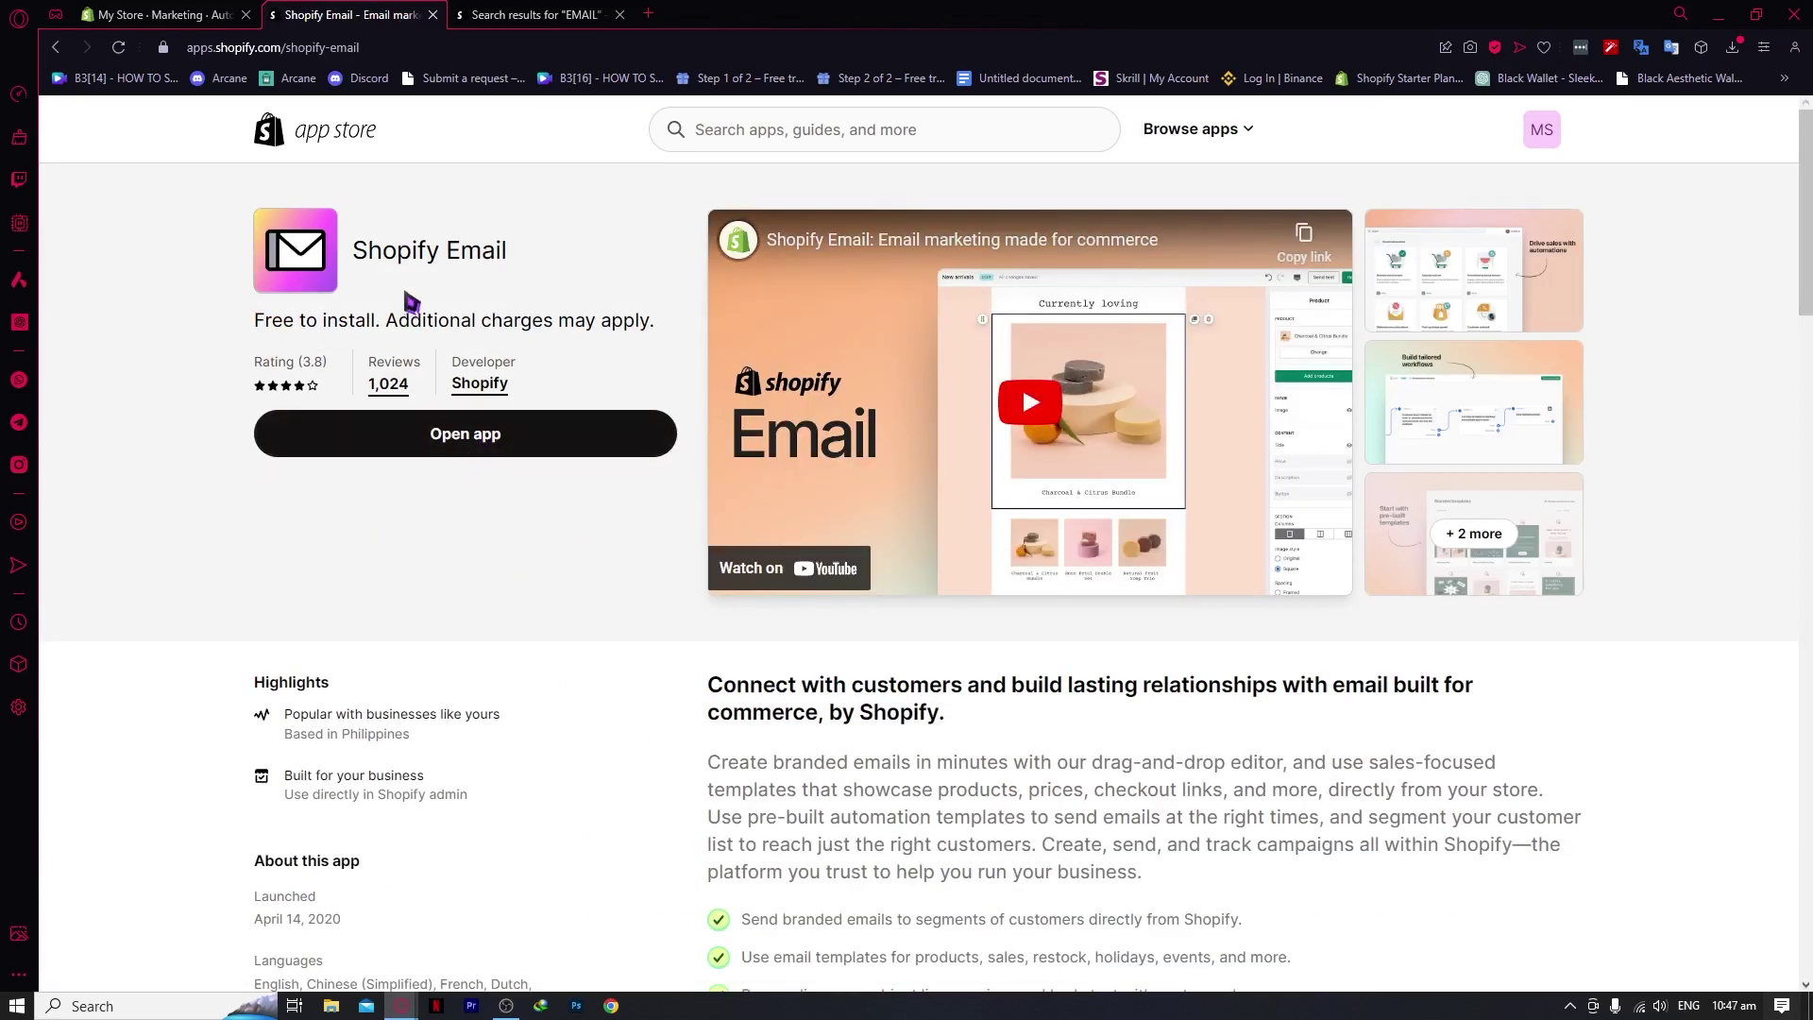
left_click(433, 15)
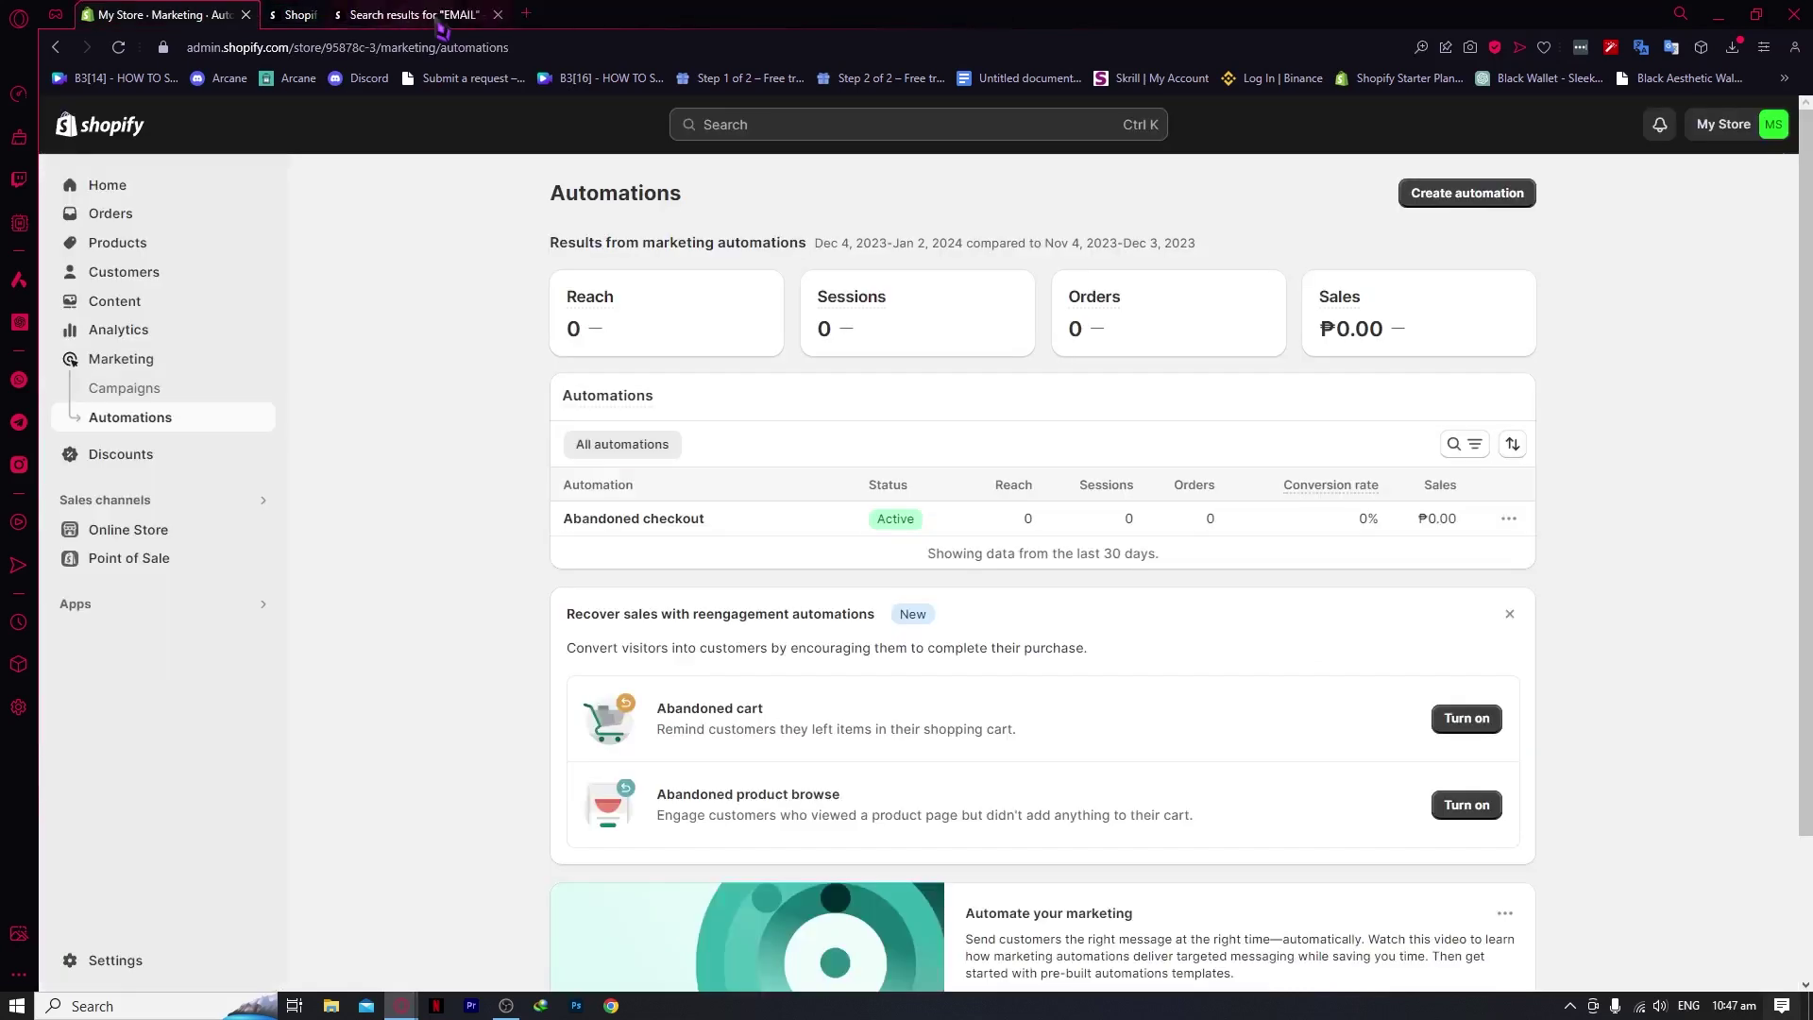
left_click(434, 16)
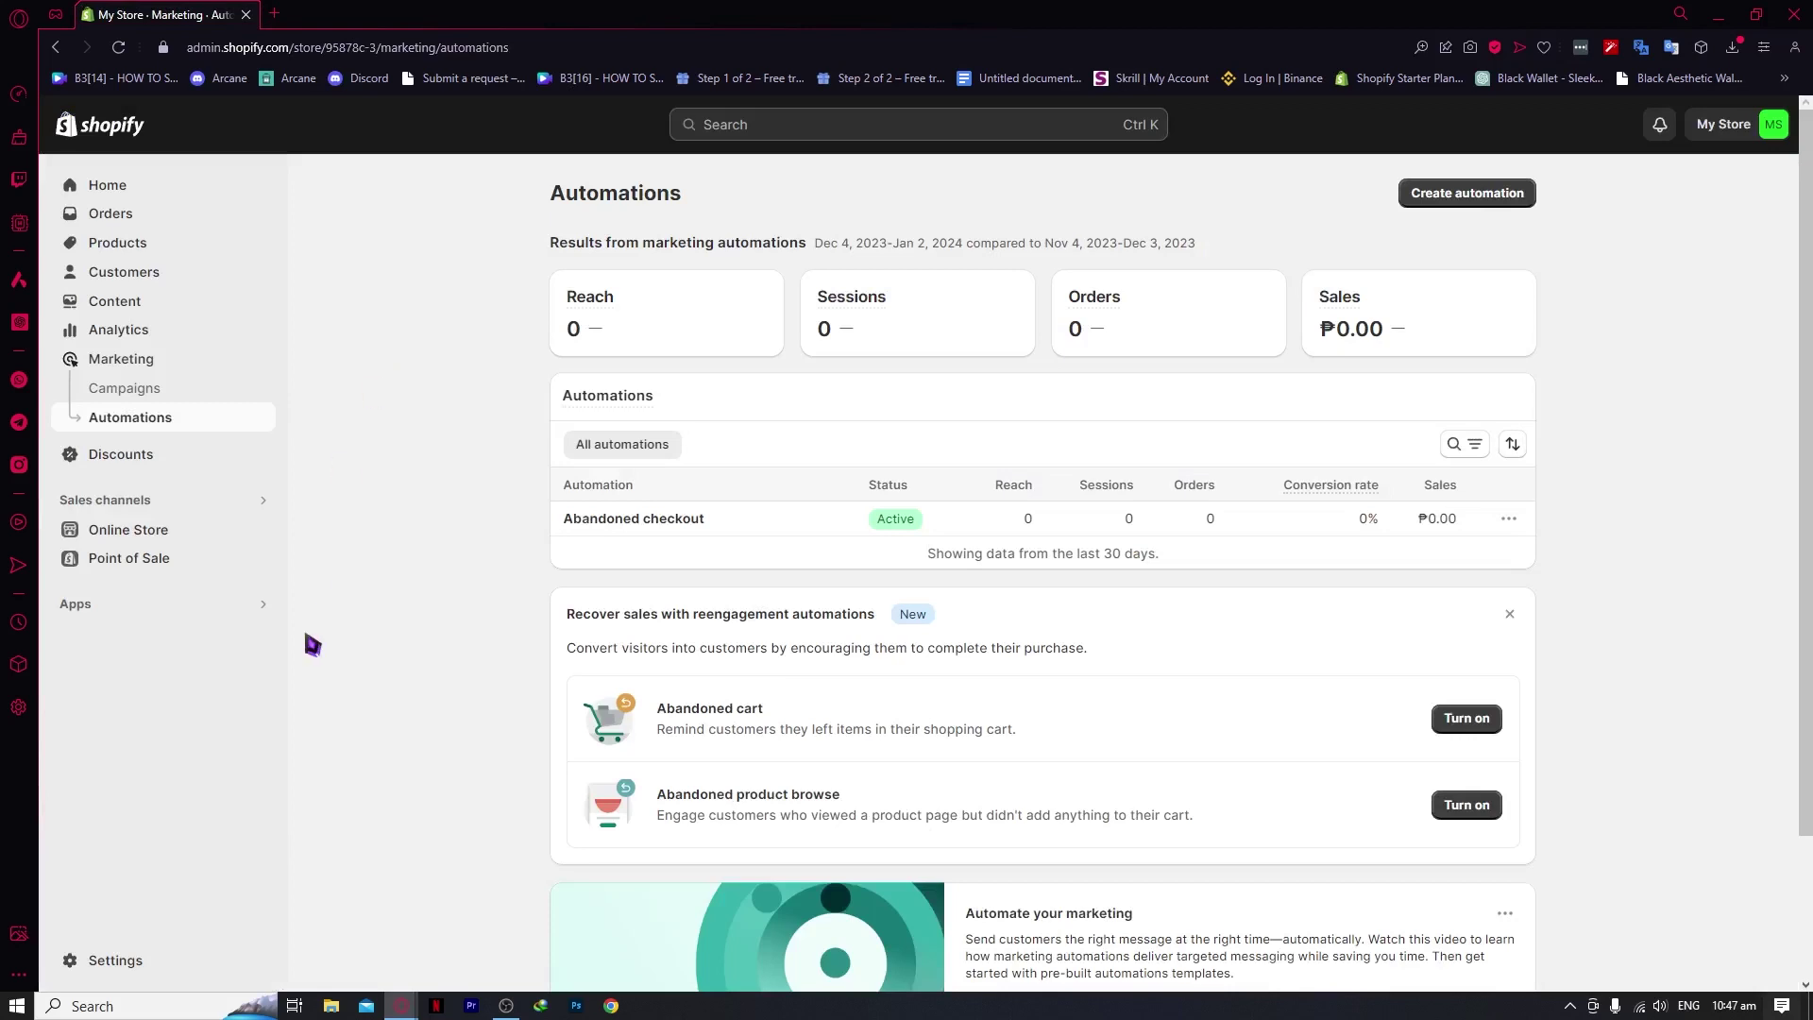
Reload the marketing automations page and review its existing automations and the suggested reengagement automations.
left_click(157, 364)
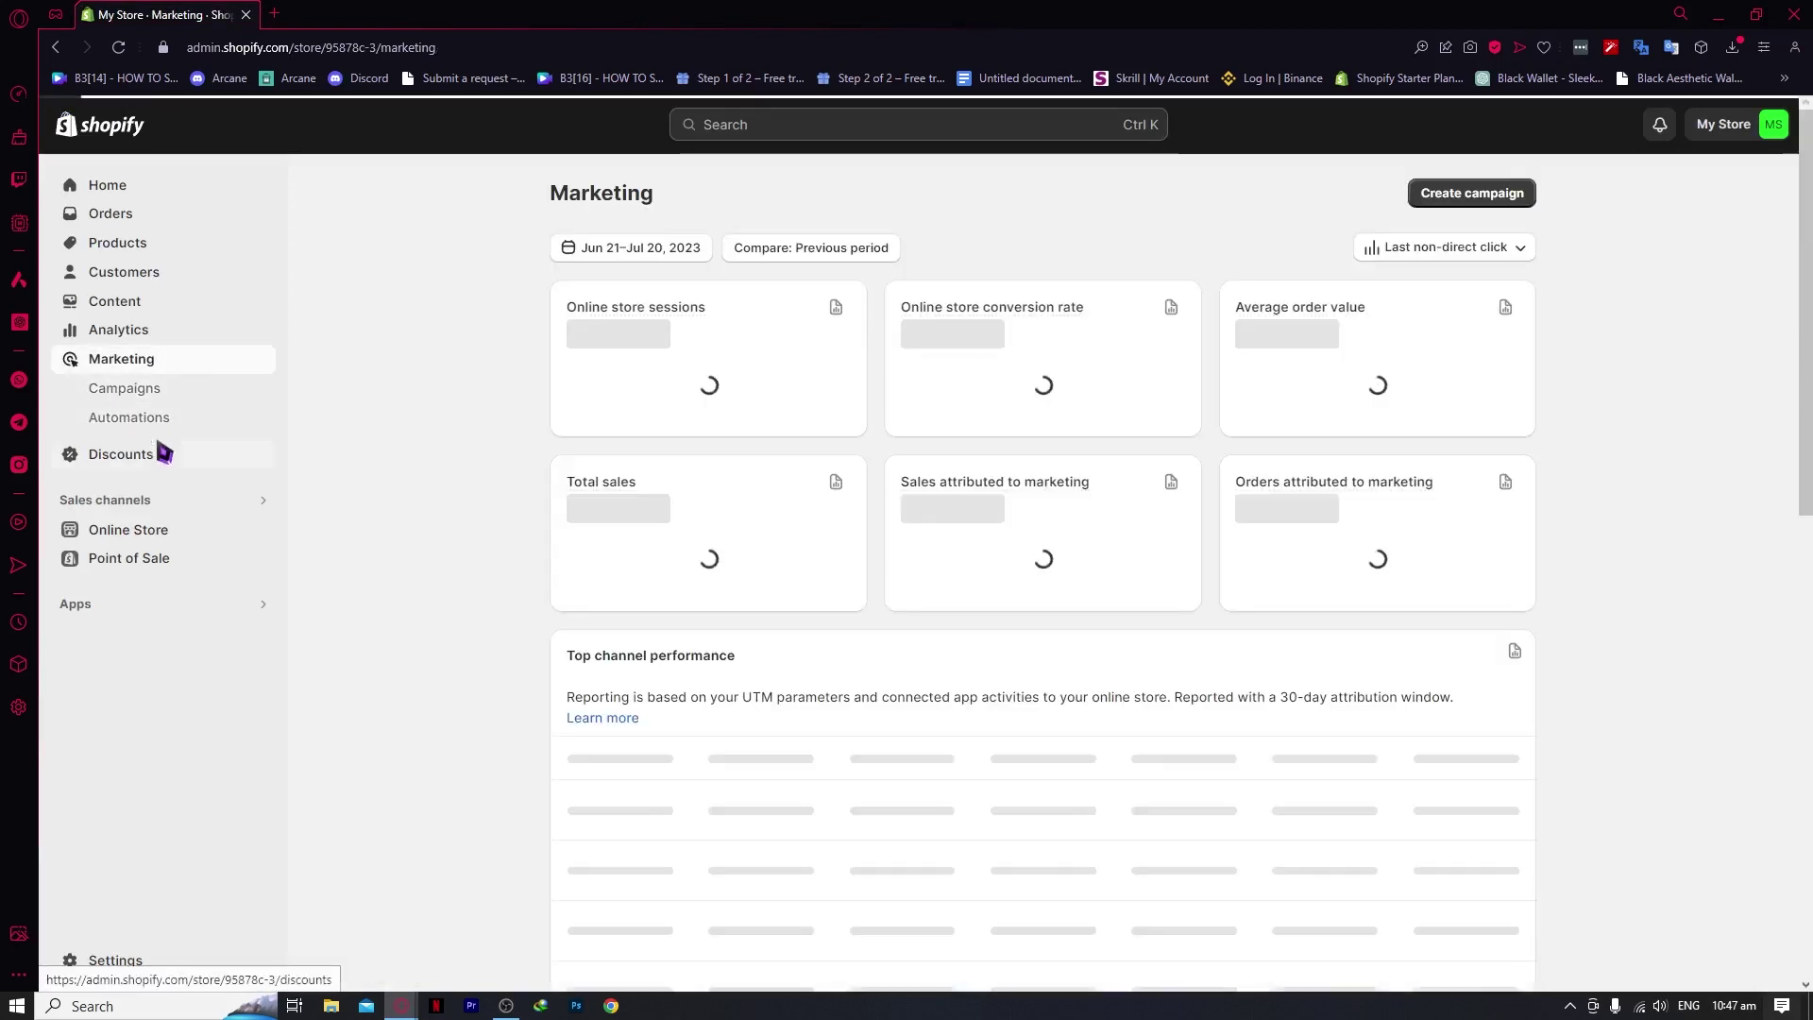
left_click(166, 423)
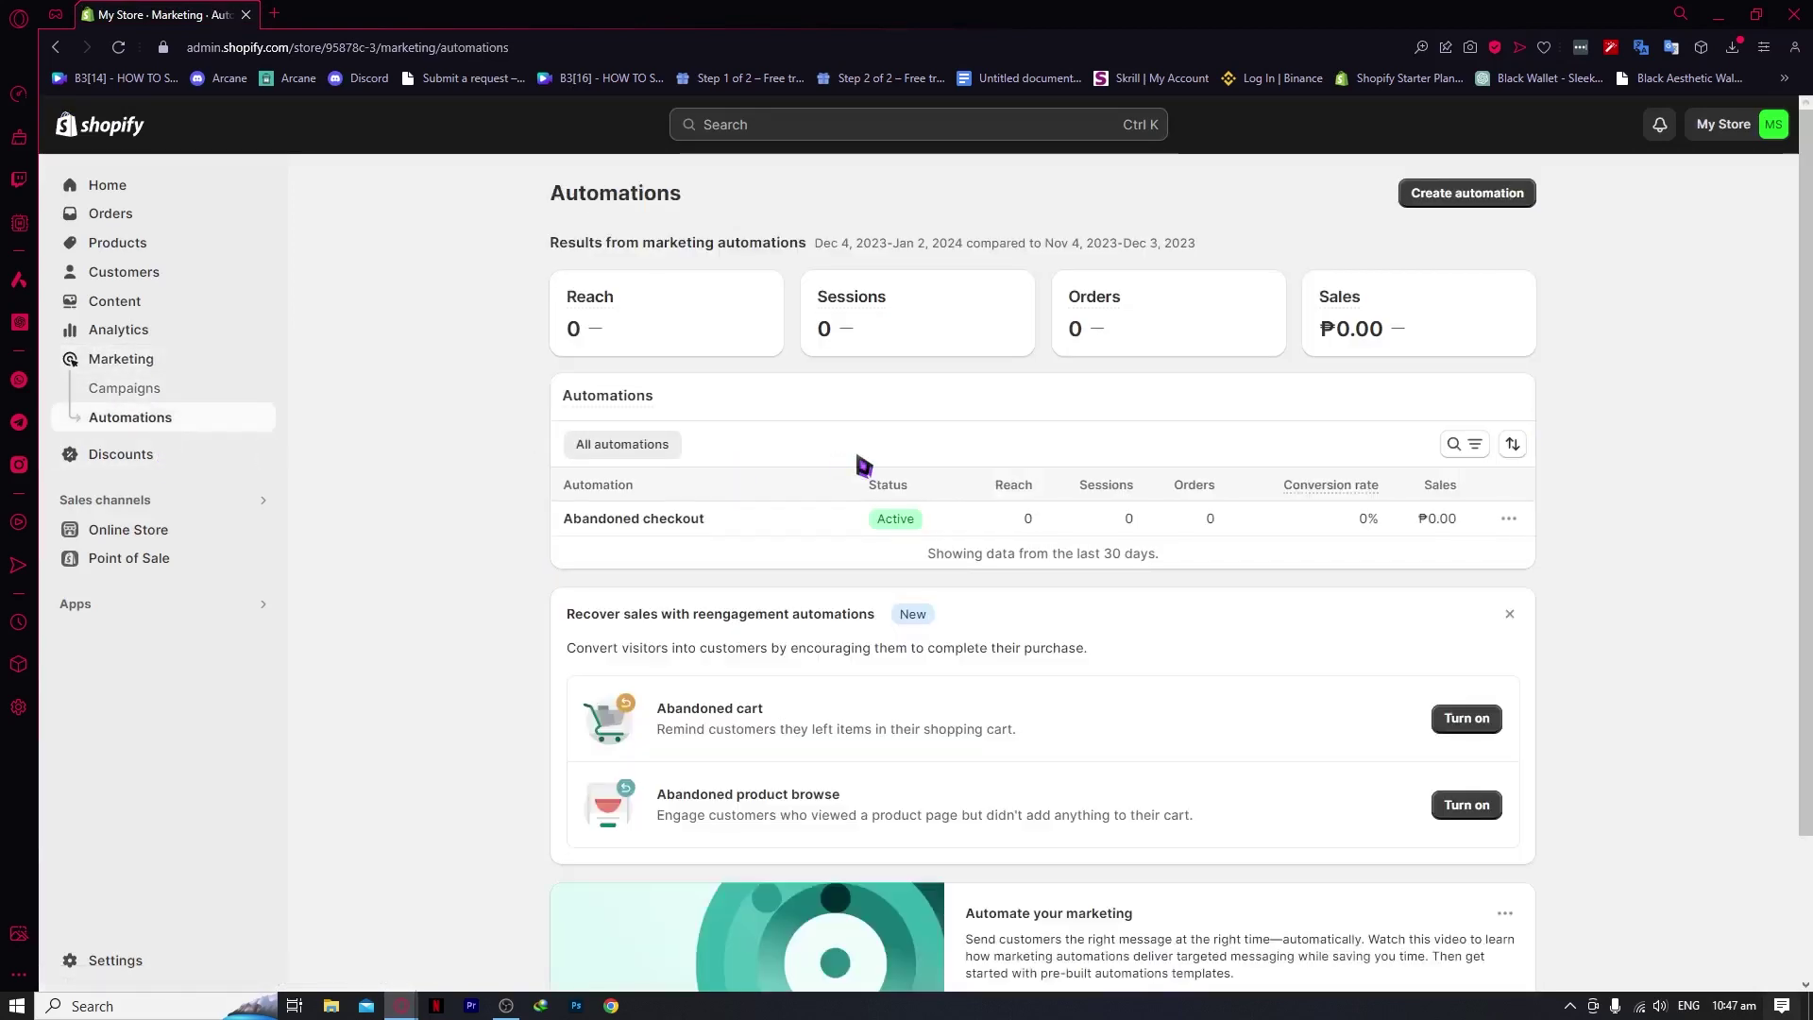
scroll(862, 465, "down", 2)
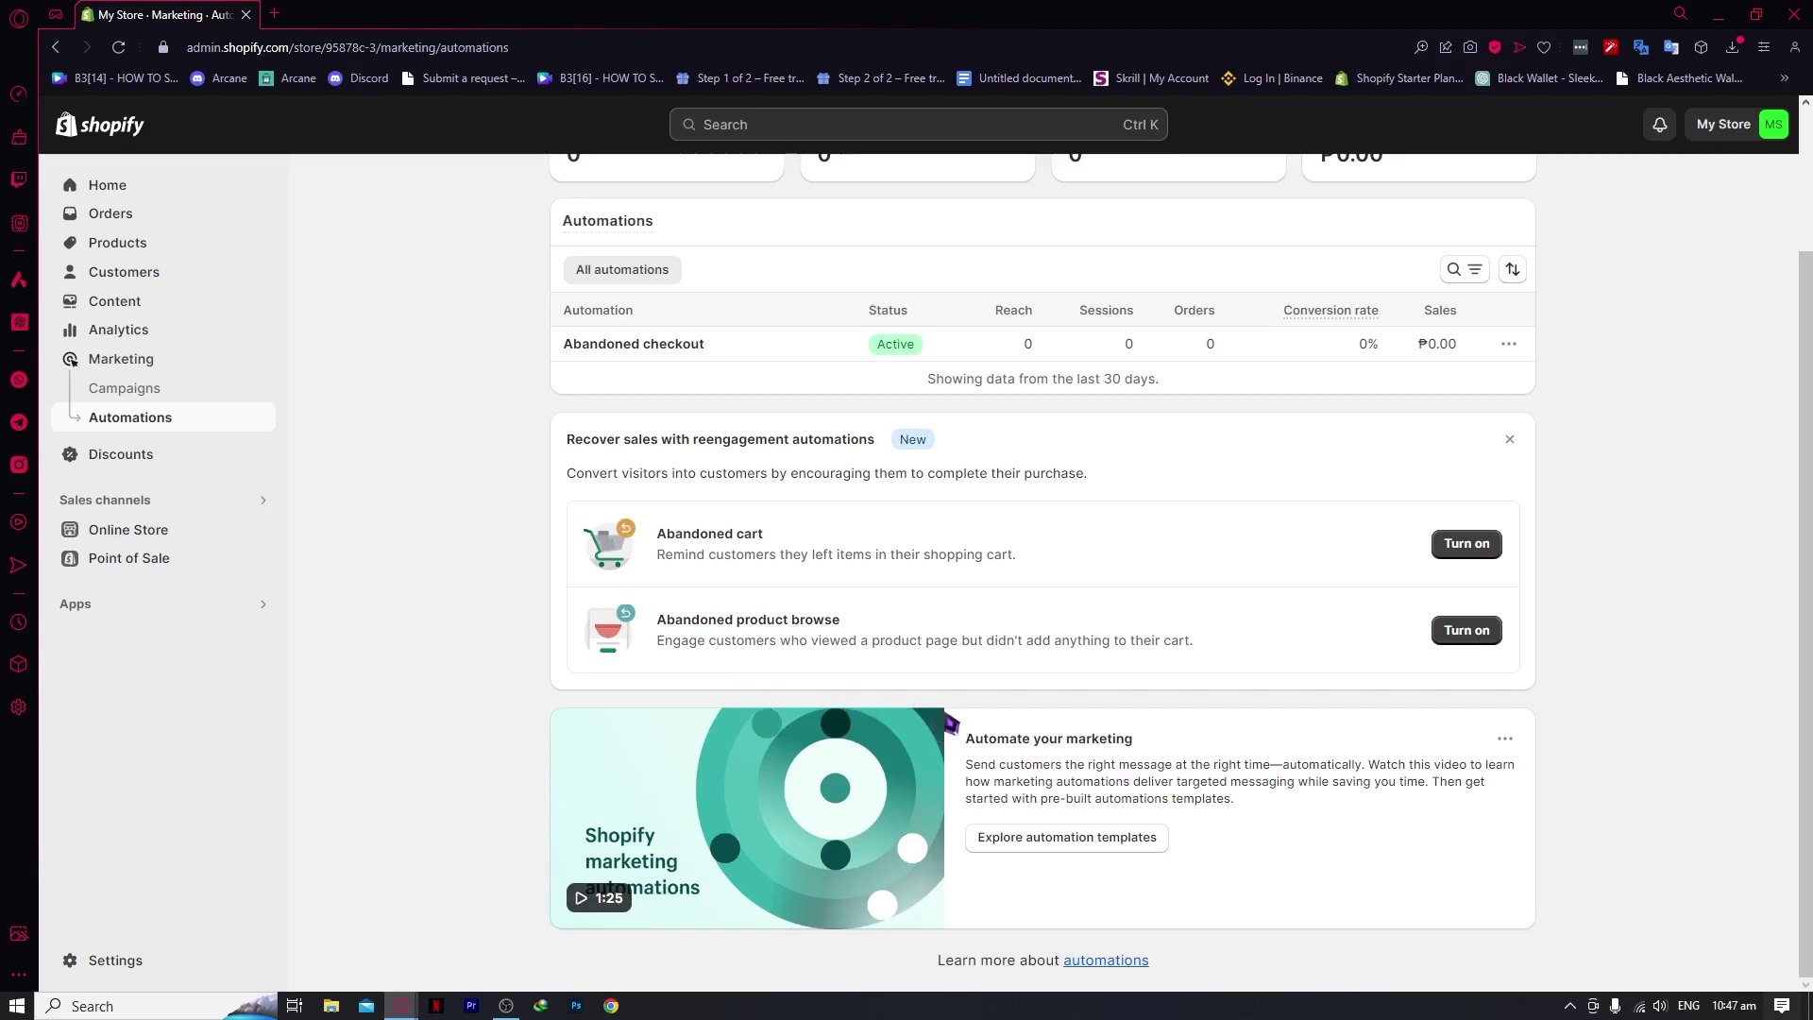
scroll(822, 642, "up", 2)
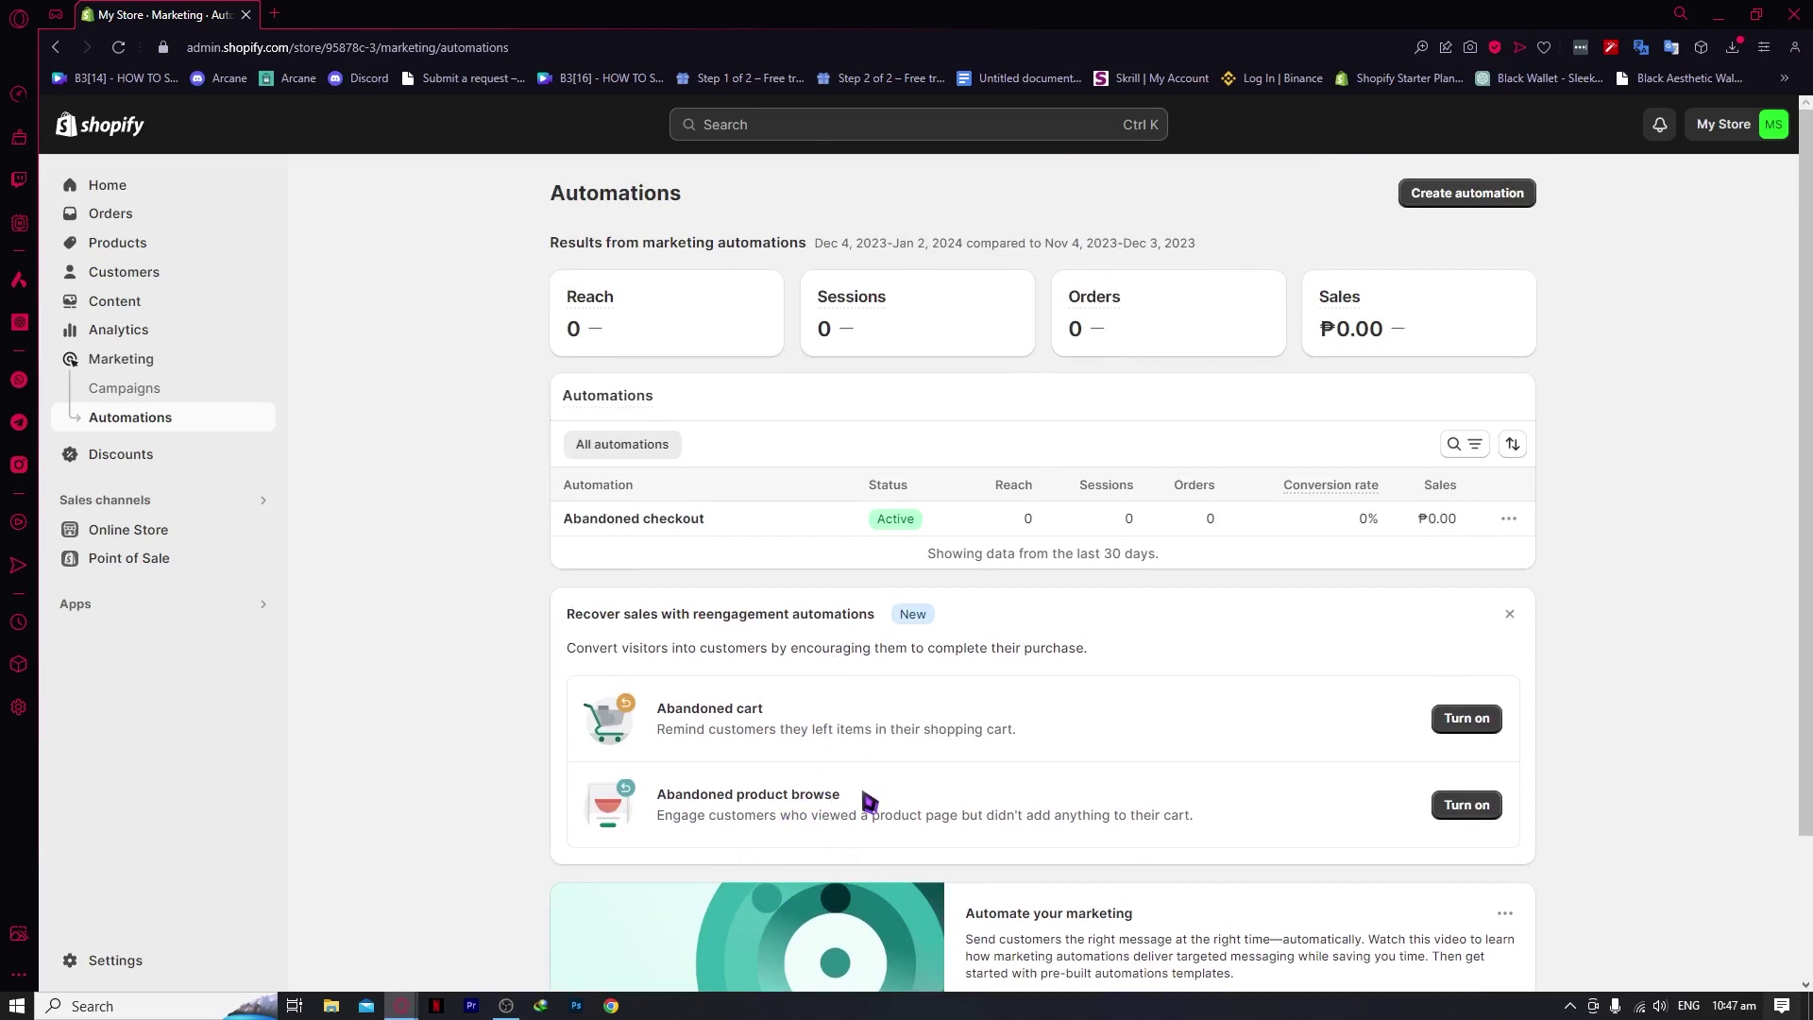
Start creating an automation and examine the available automation templates.
left_click(1475, 207)
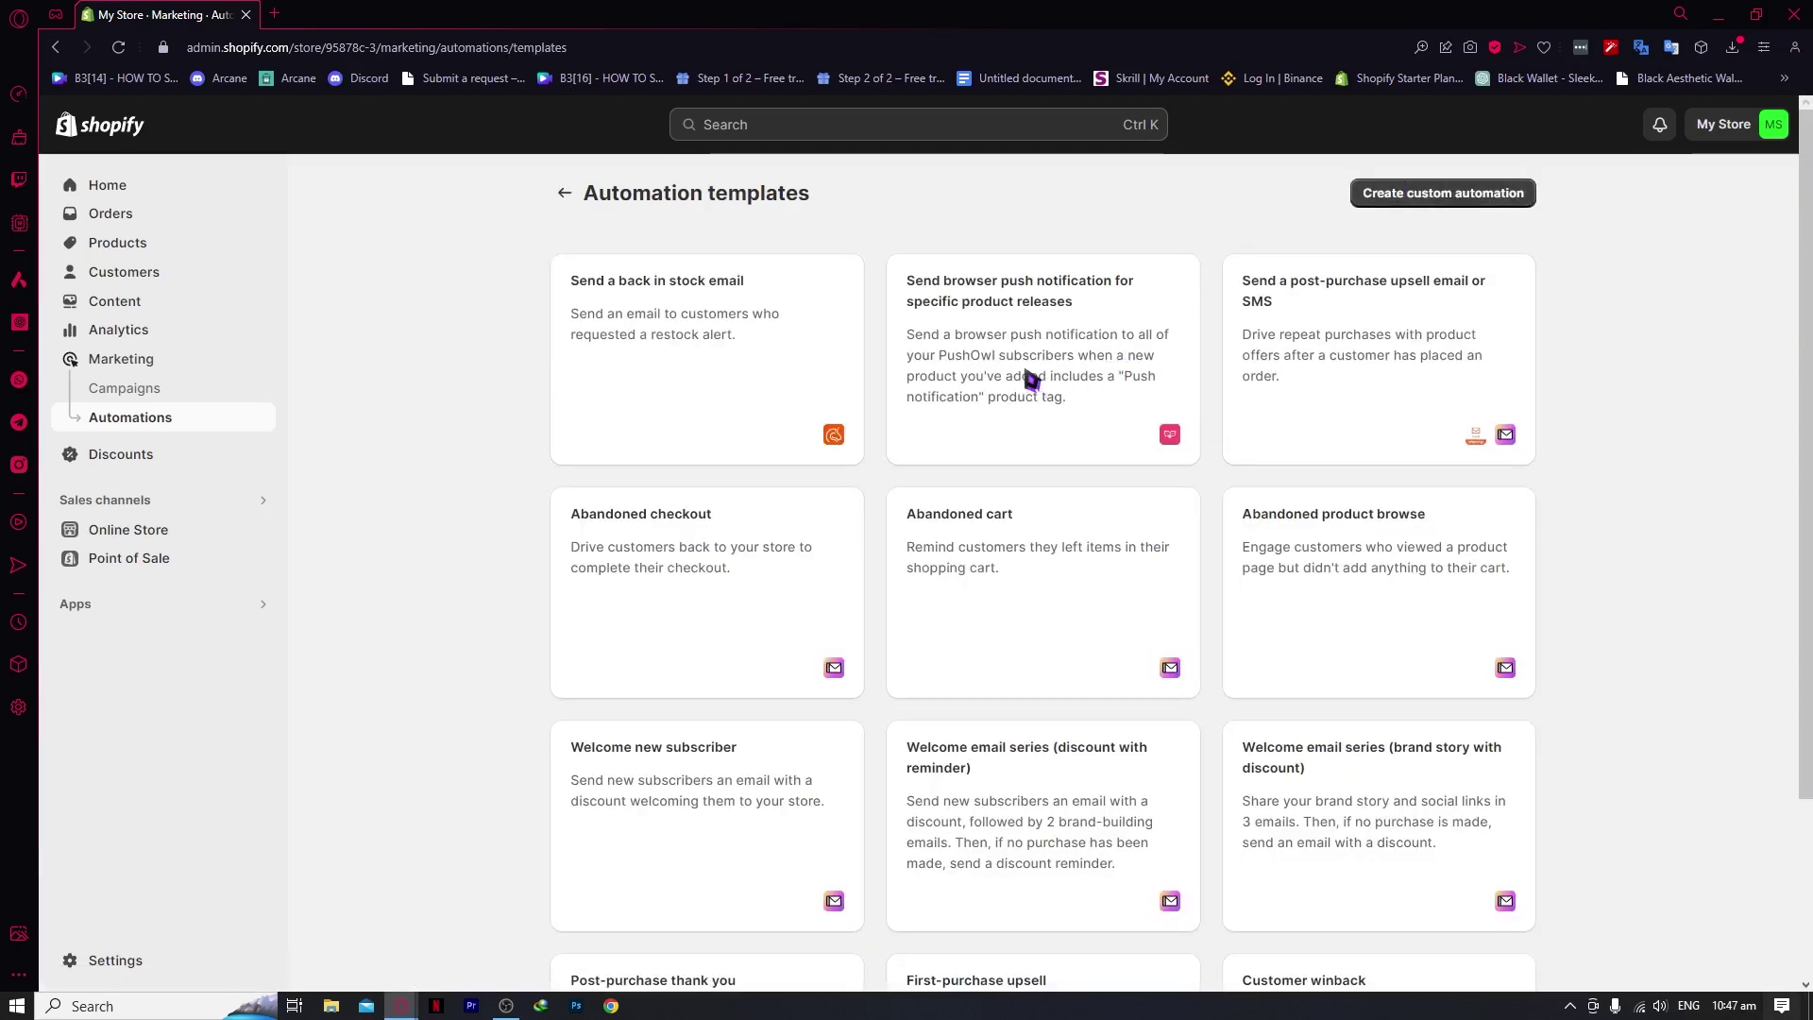
scroll(1080, 615, "down", 3)
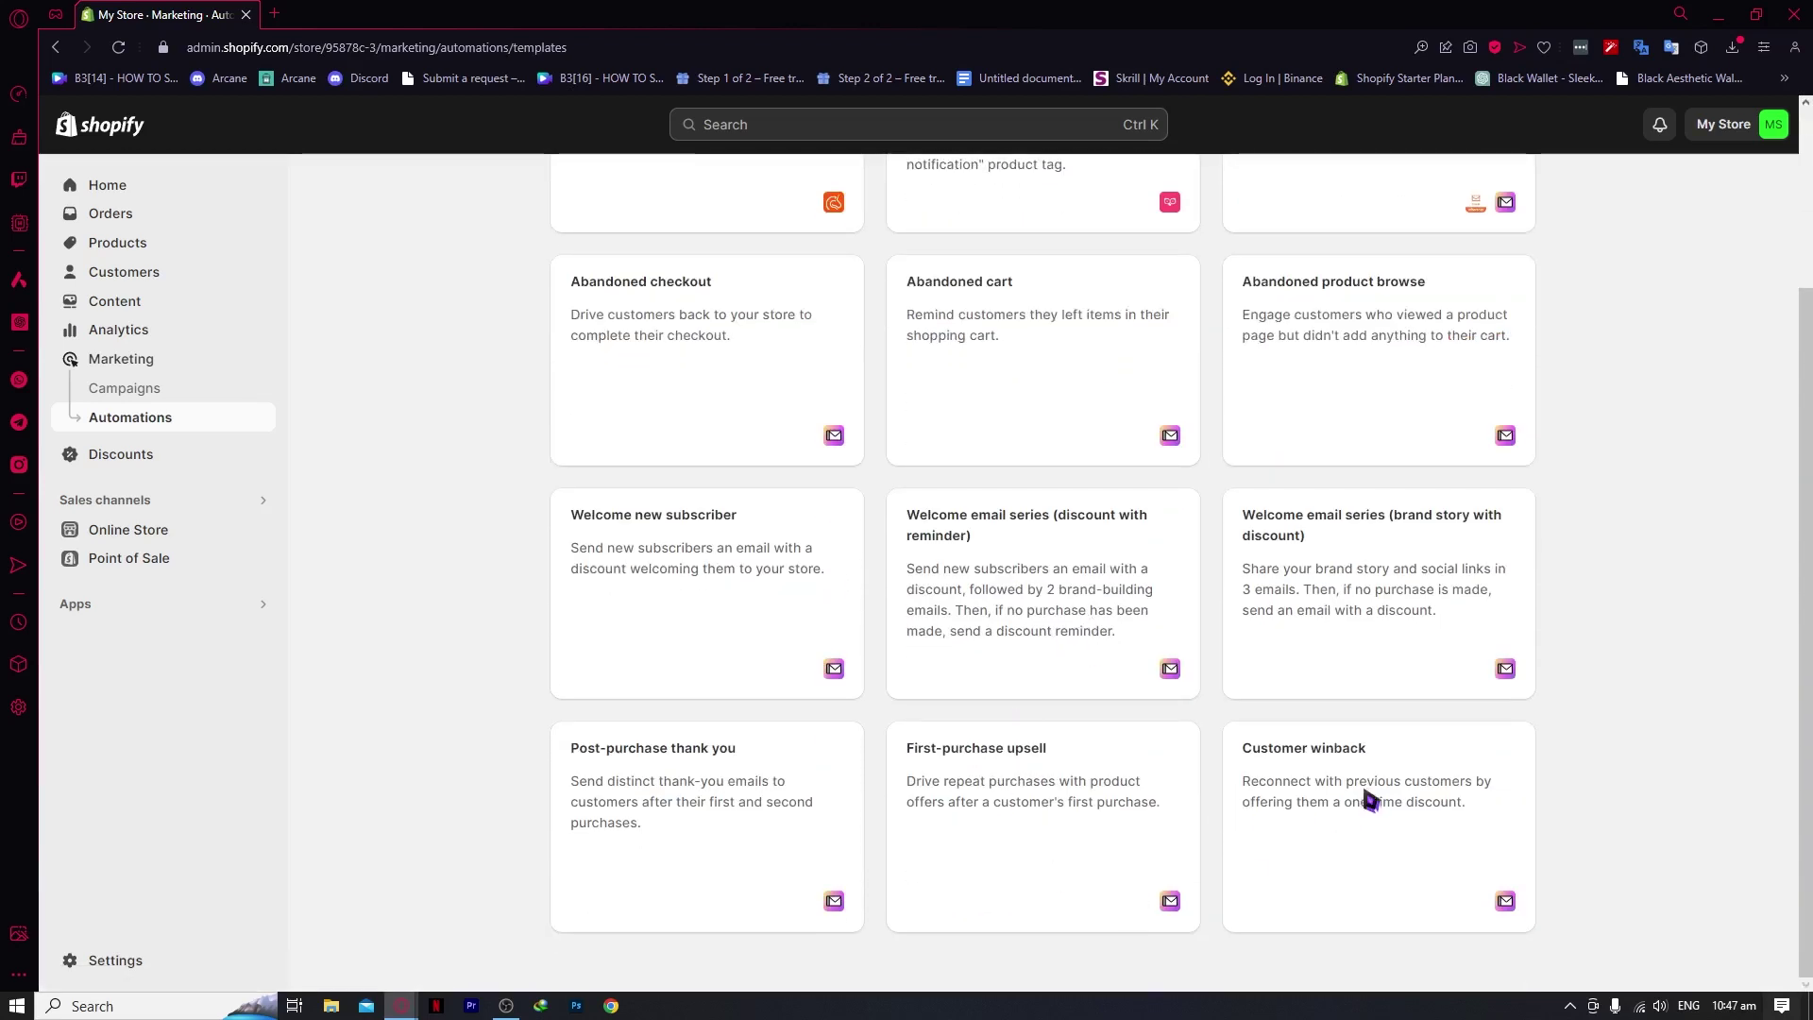
scroll(1067, 812, "up", 3)
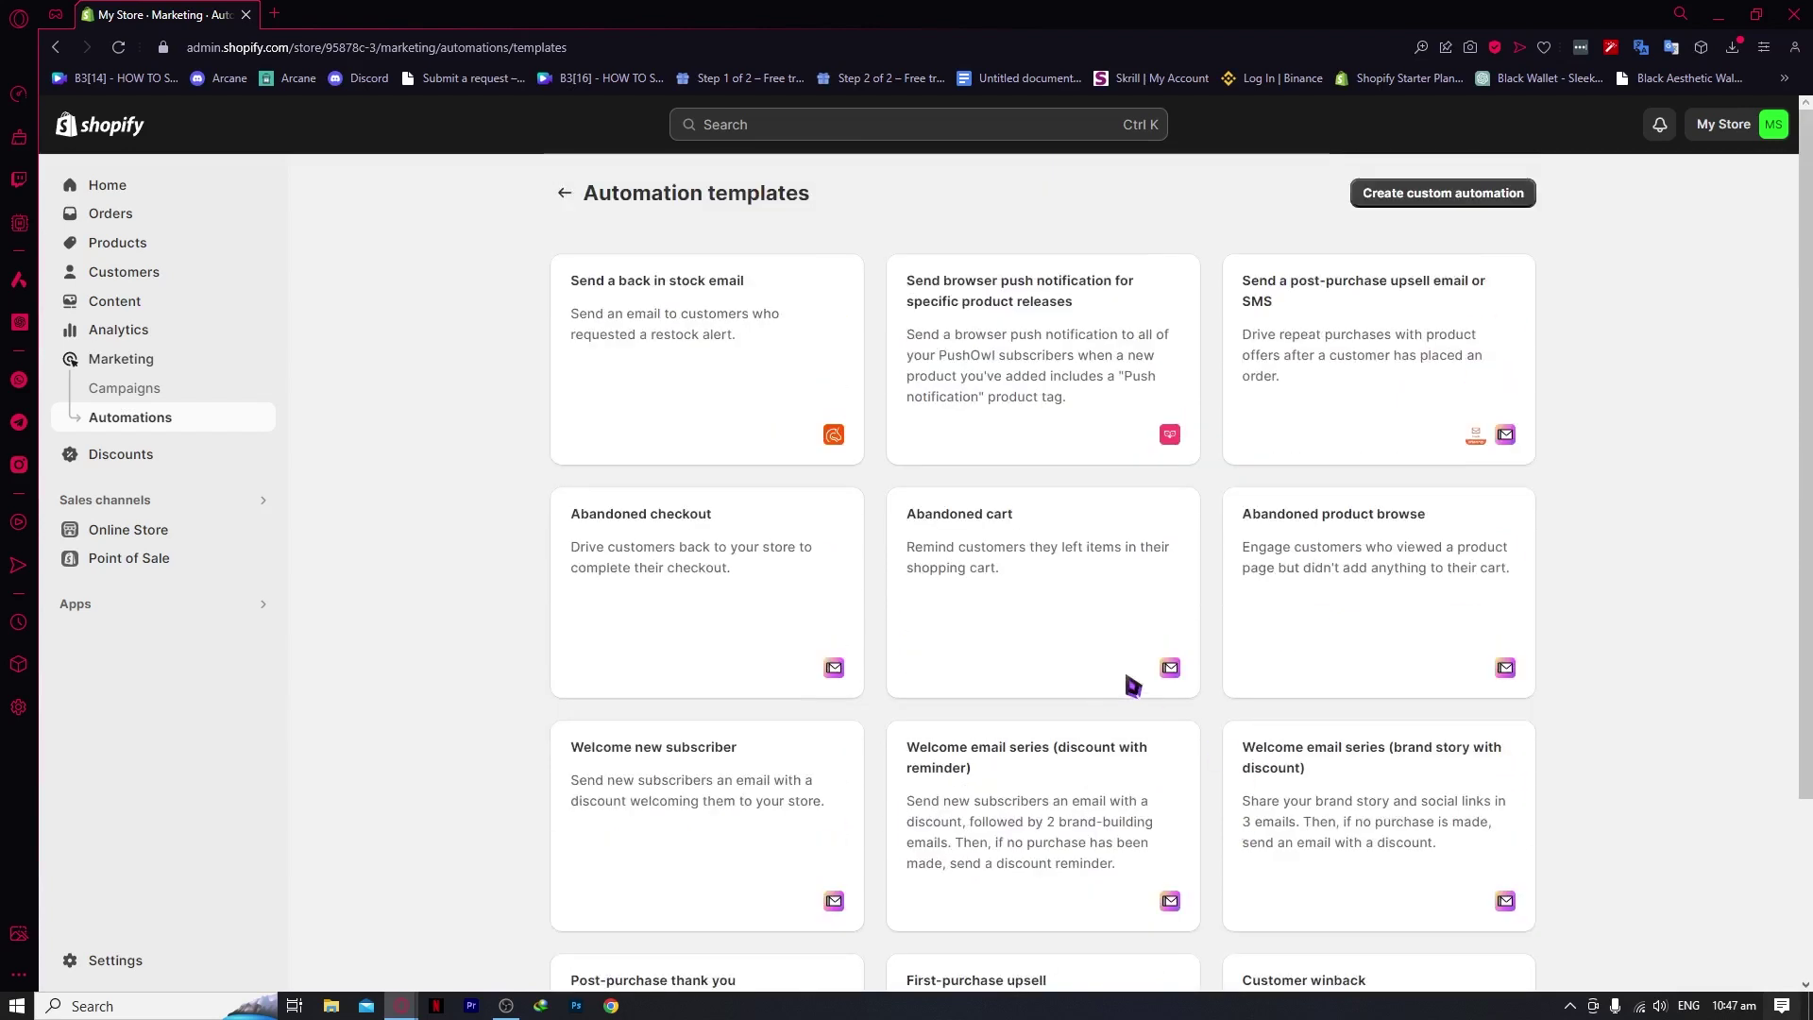
scroll(1128, 678, "down", 3)
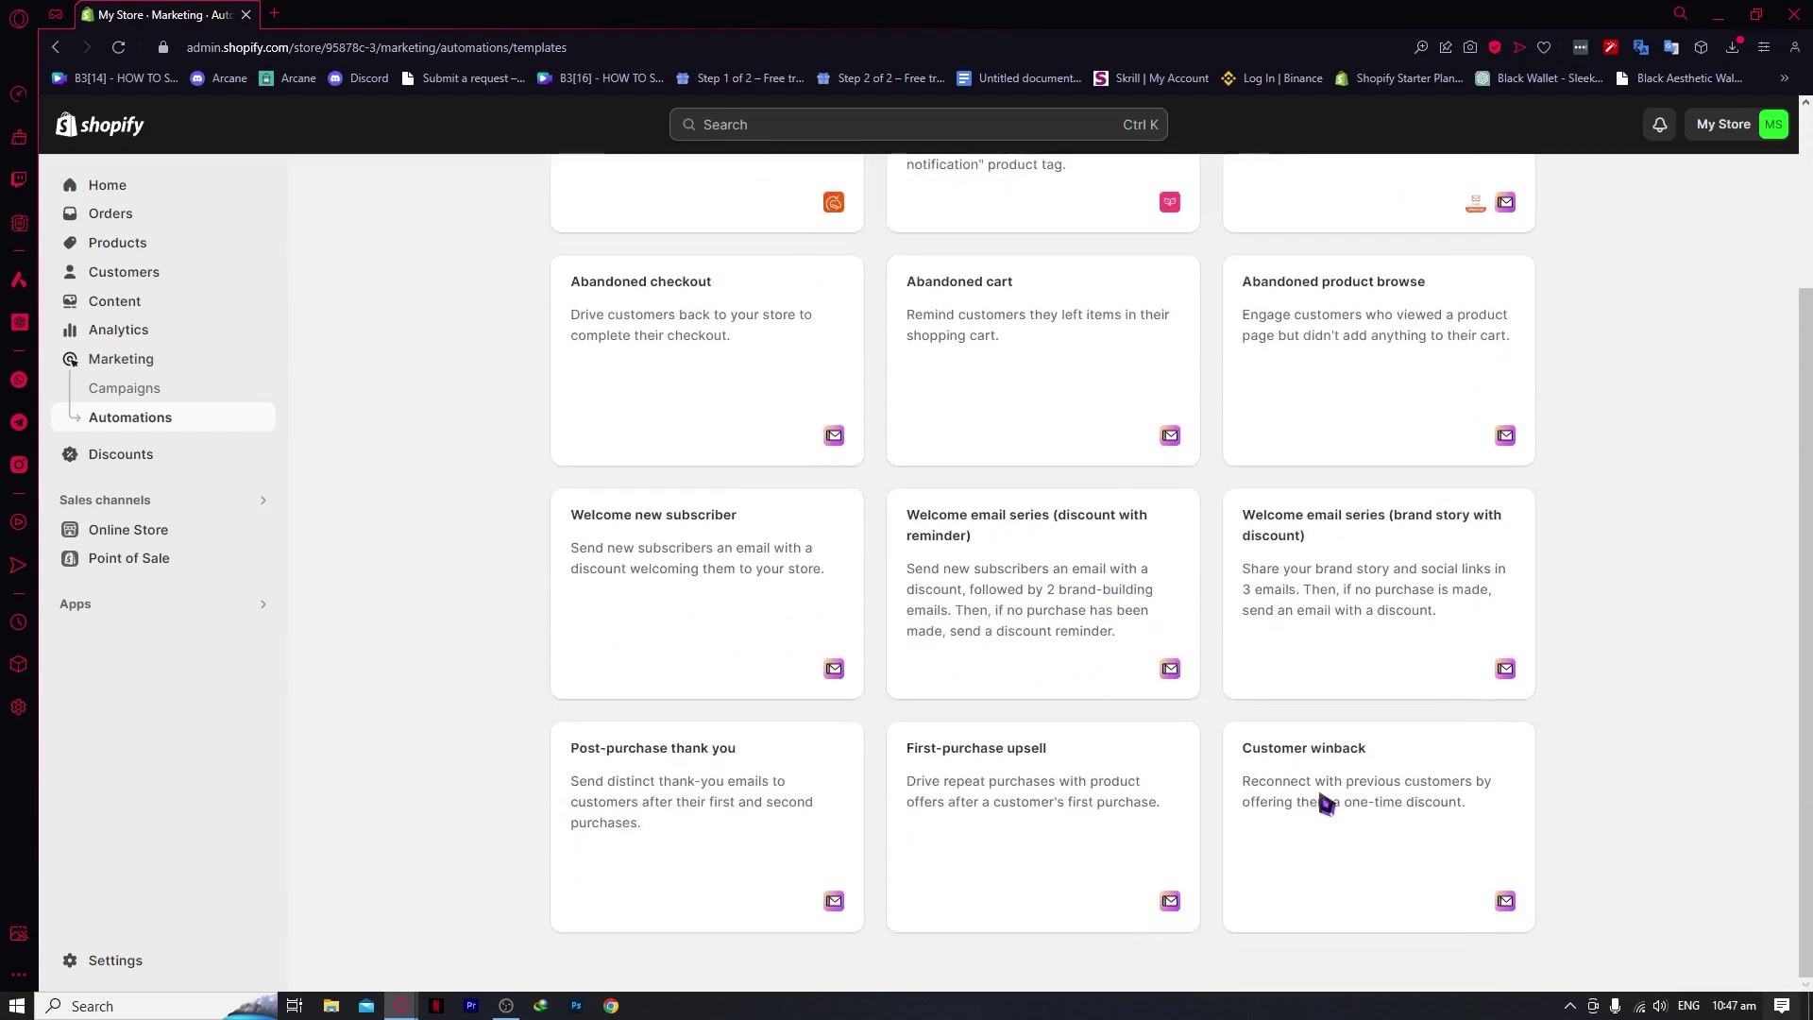
scroll(898, 806, "up", 3)
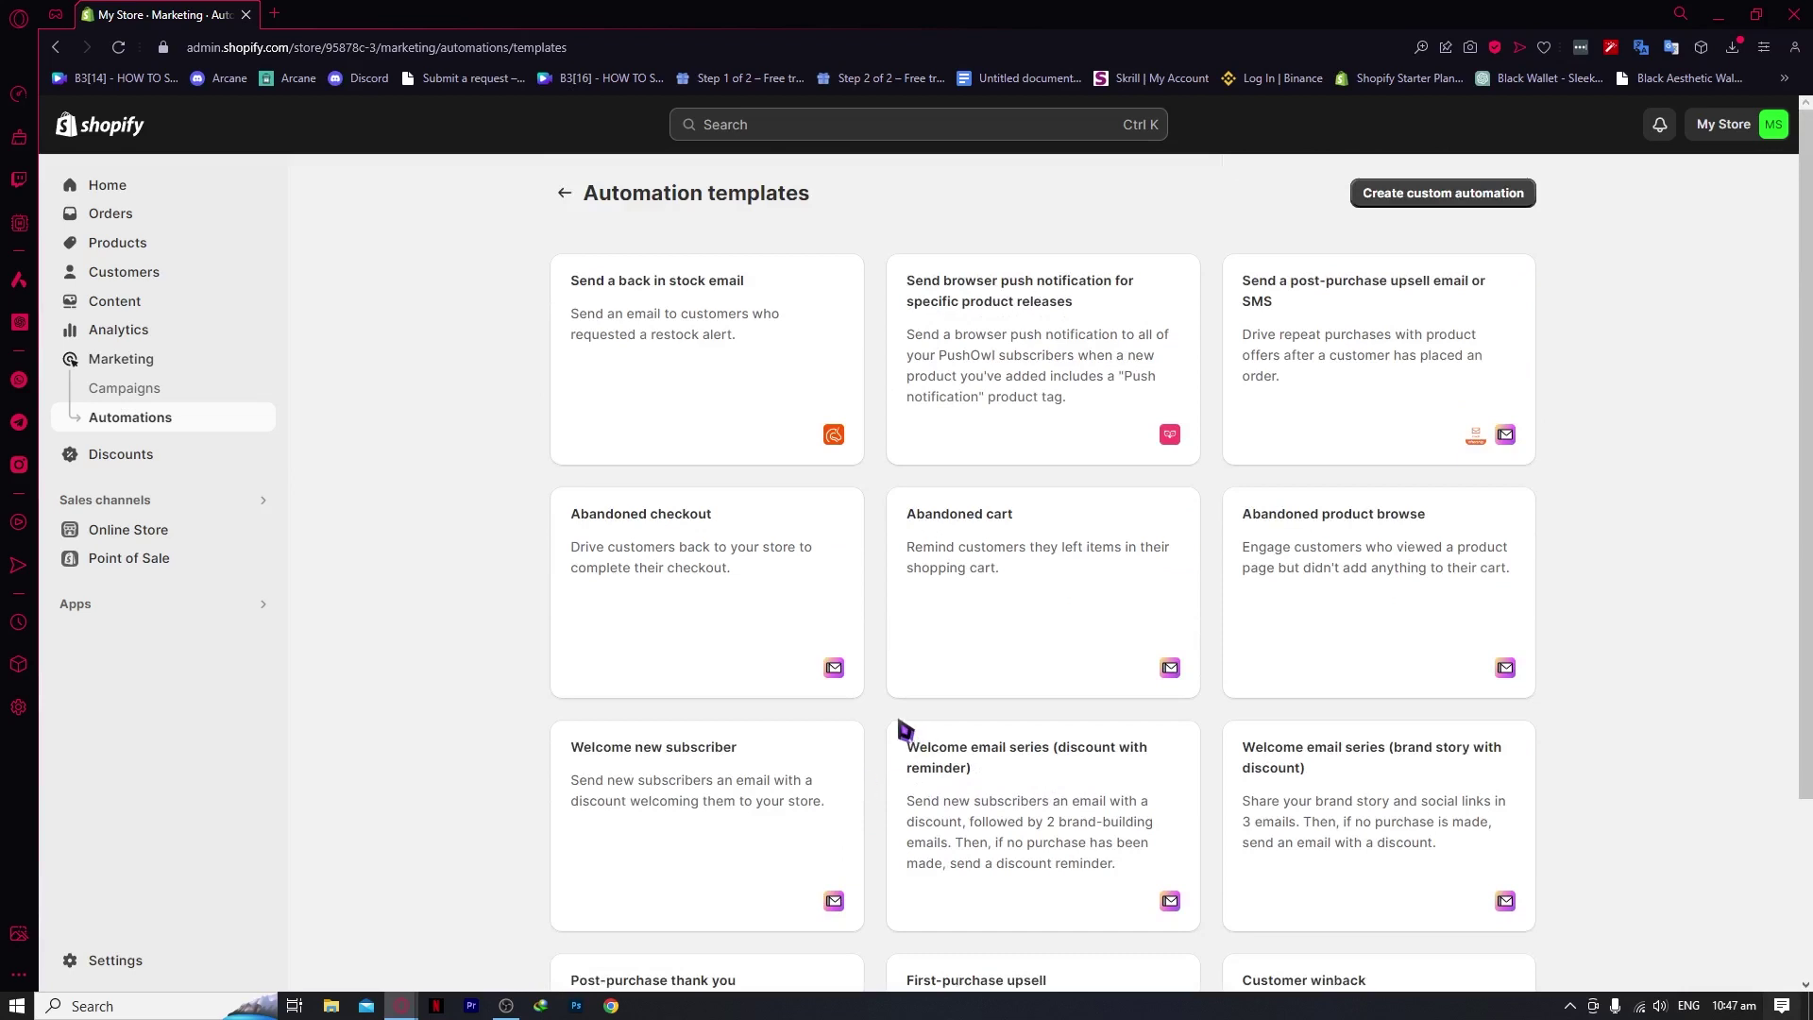
scroll(1039, 812, "down", 3)
scroll(1112, 831, "up", 3)
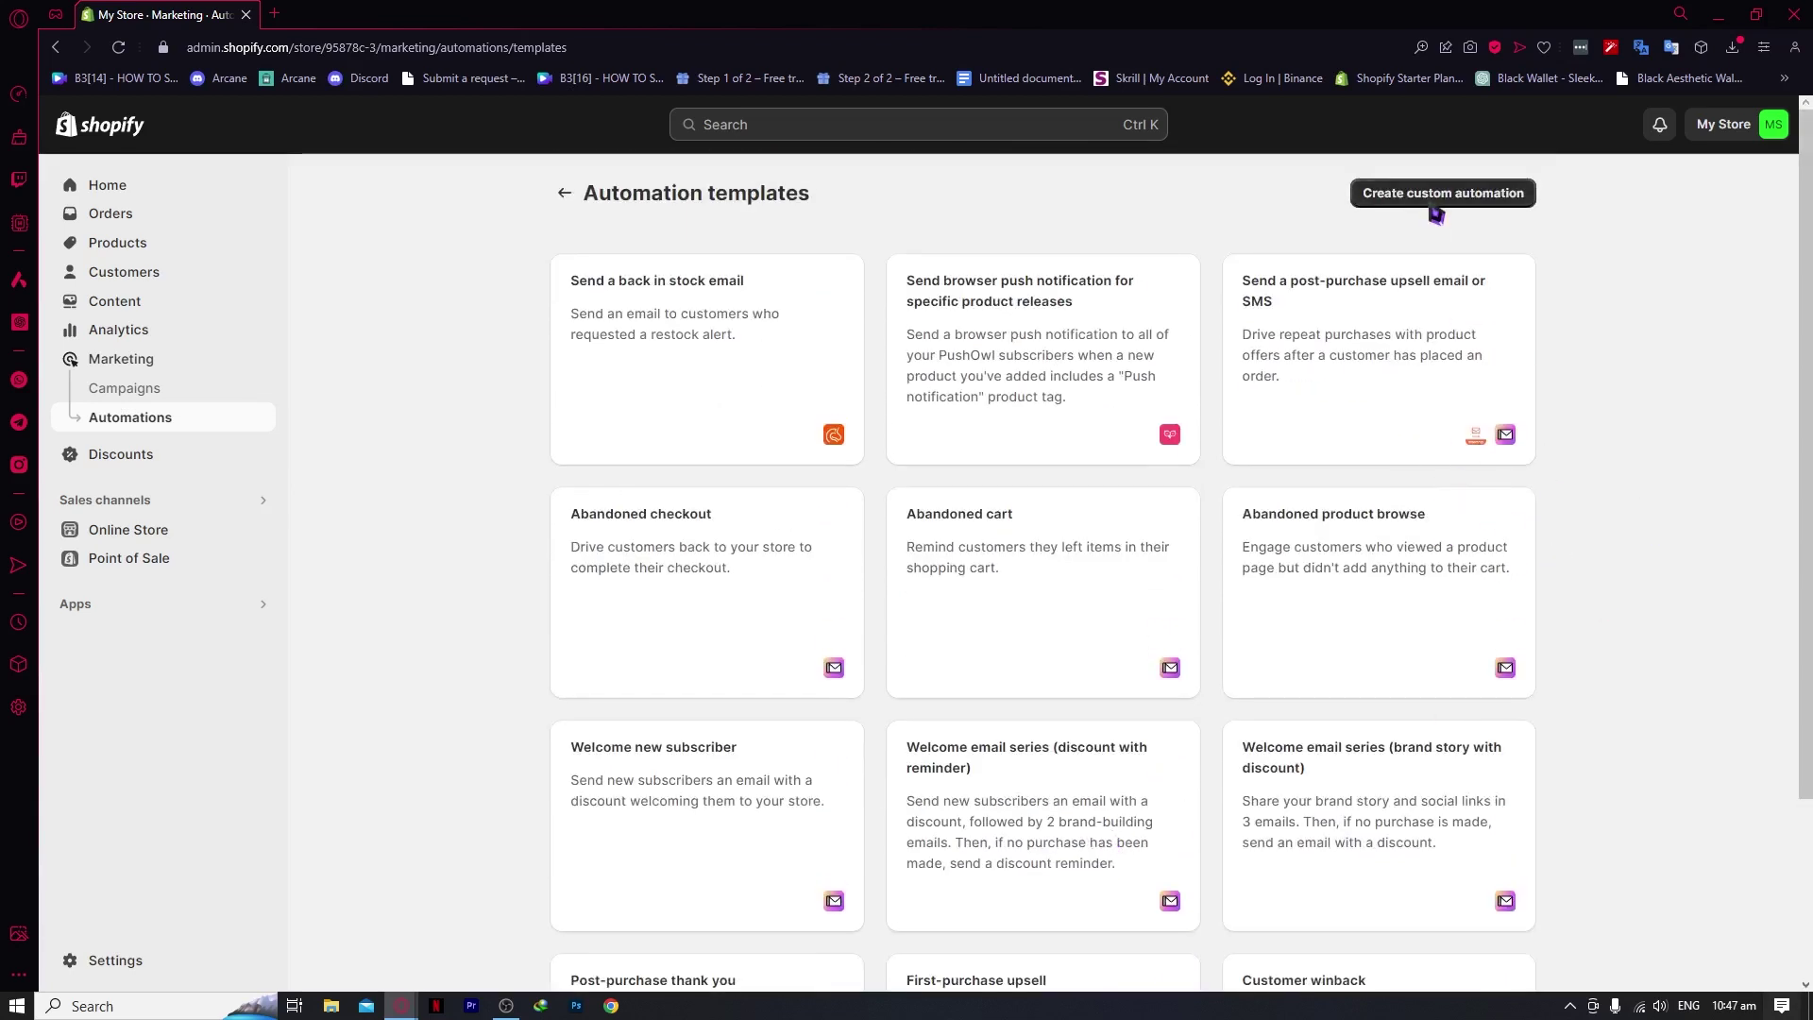
Create a custom marketing automation, leave its workflow empty as a draft, and return to the automations list.
left_click(1457, 198)
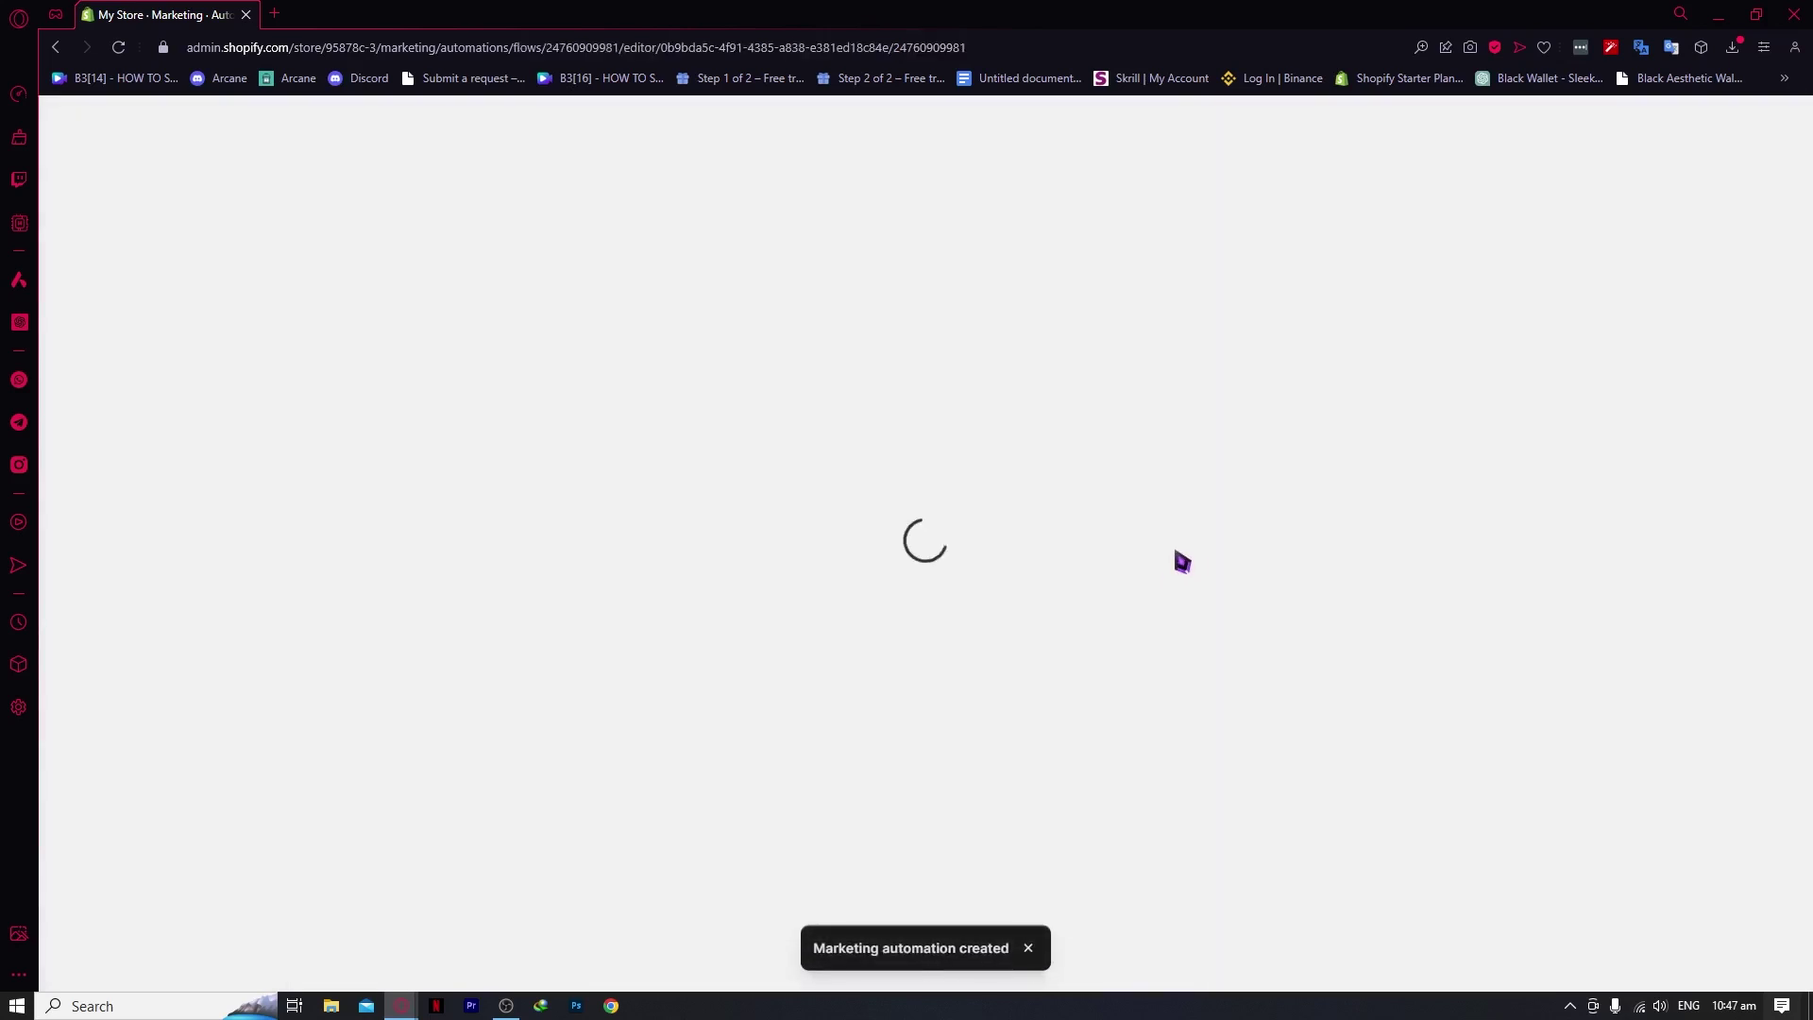
left_click(295, 404)
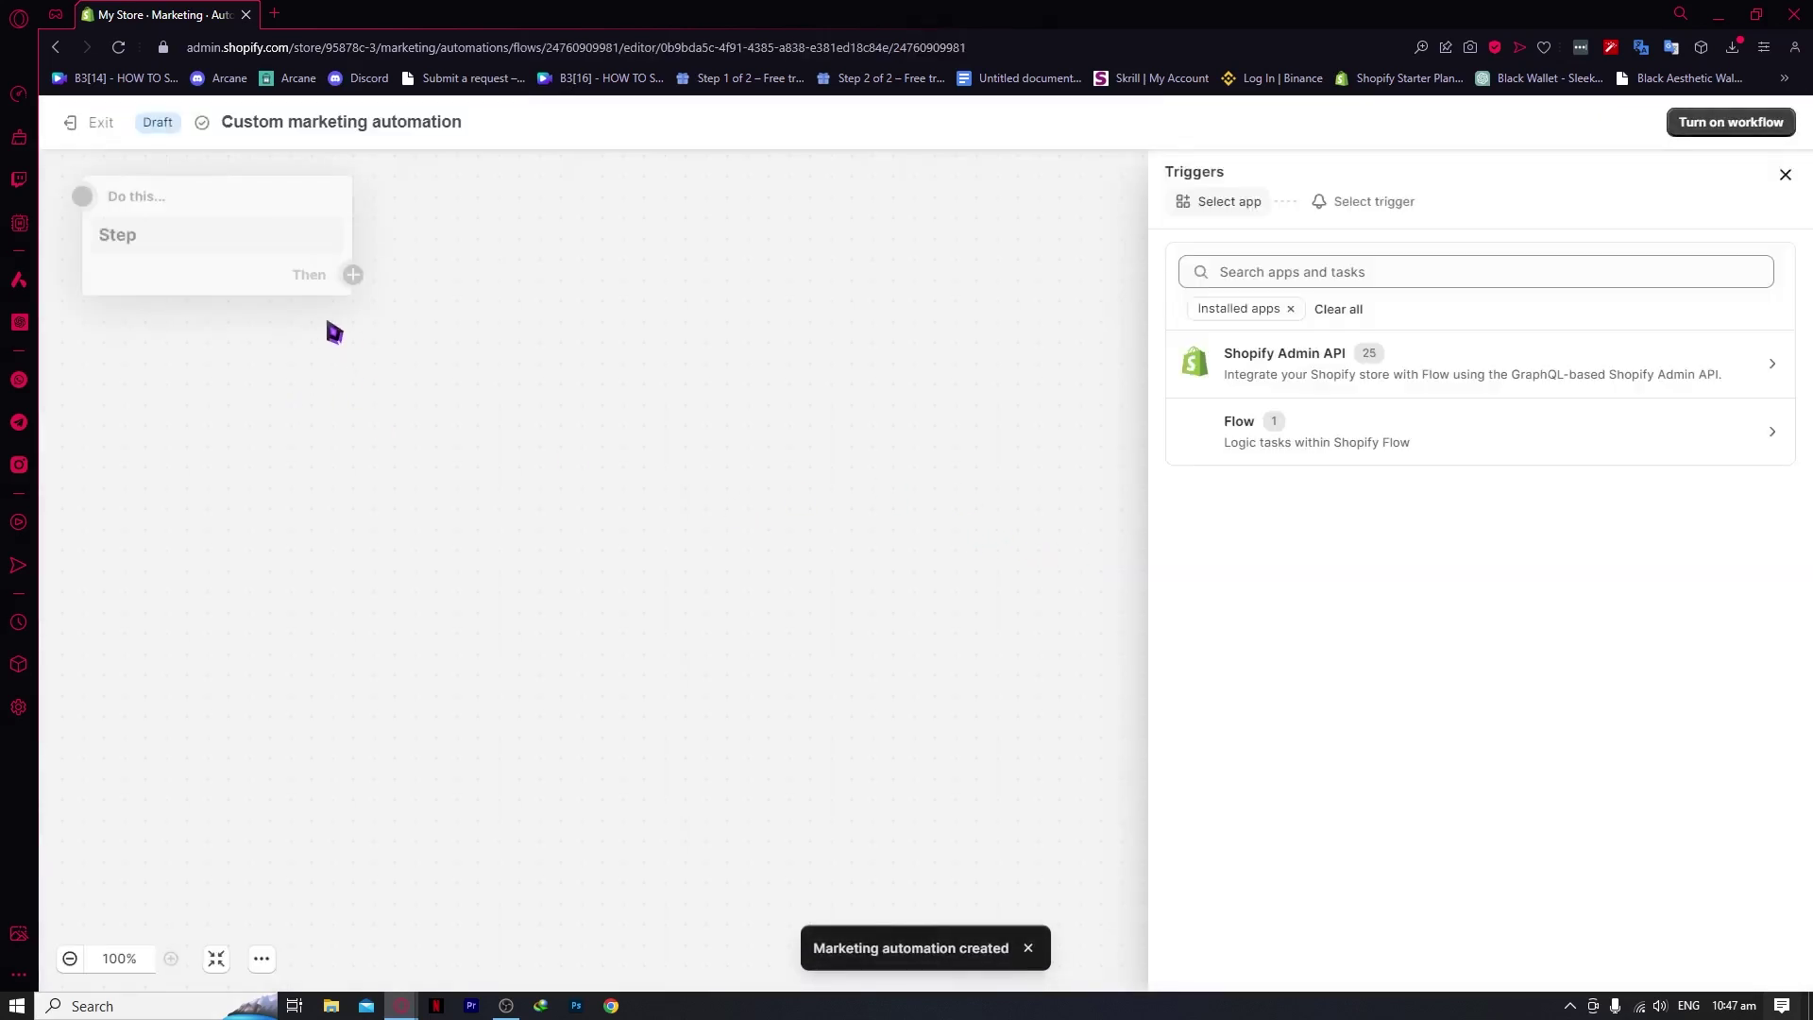
left_click(104, 125)
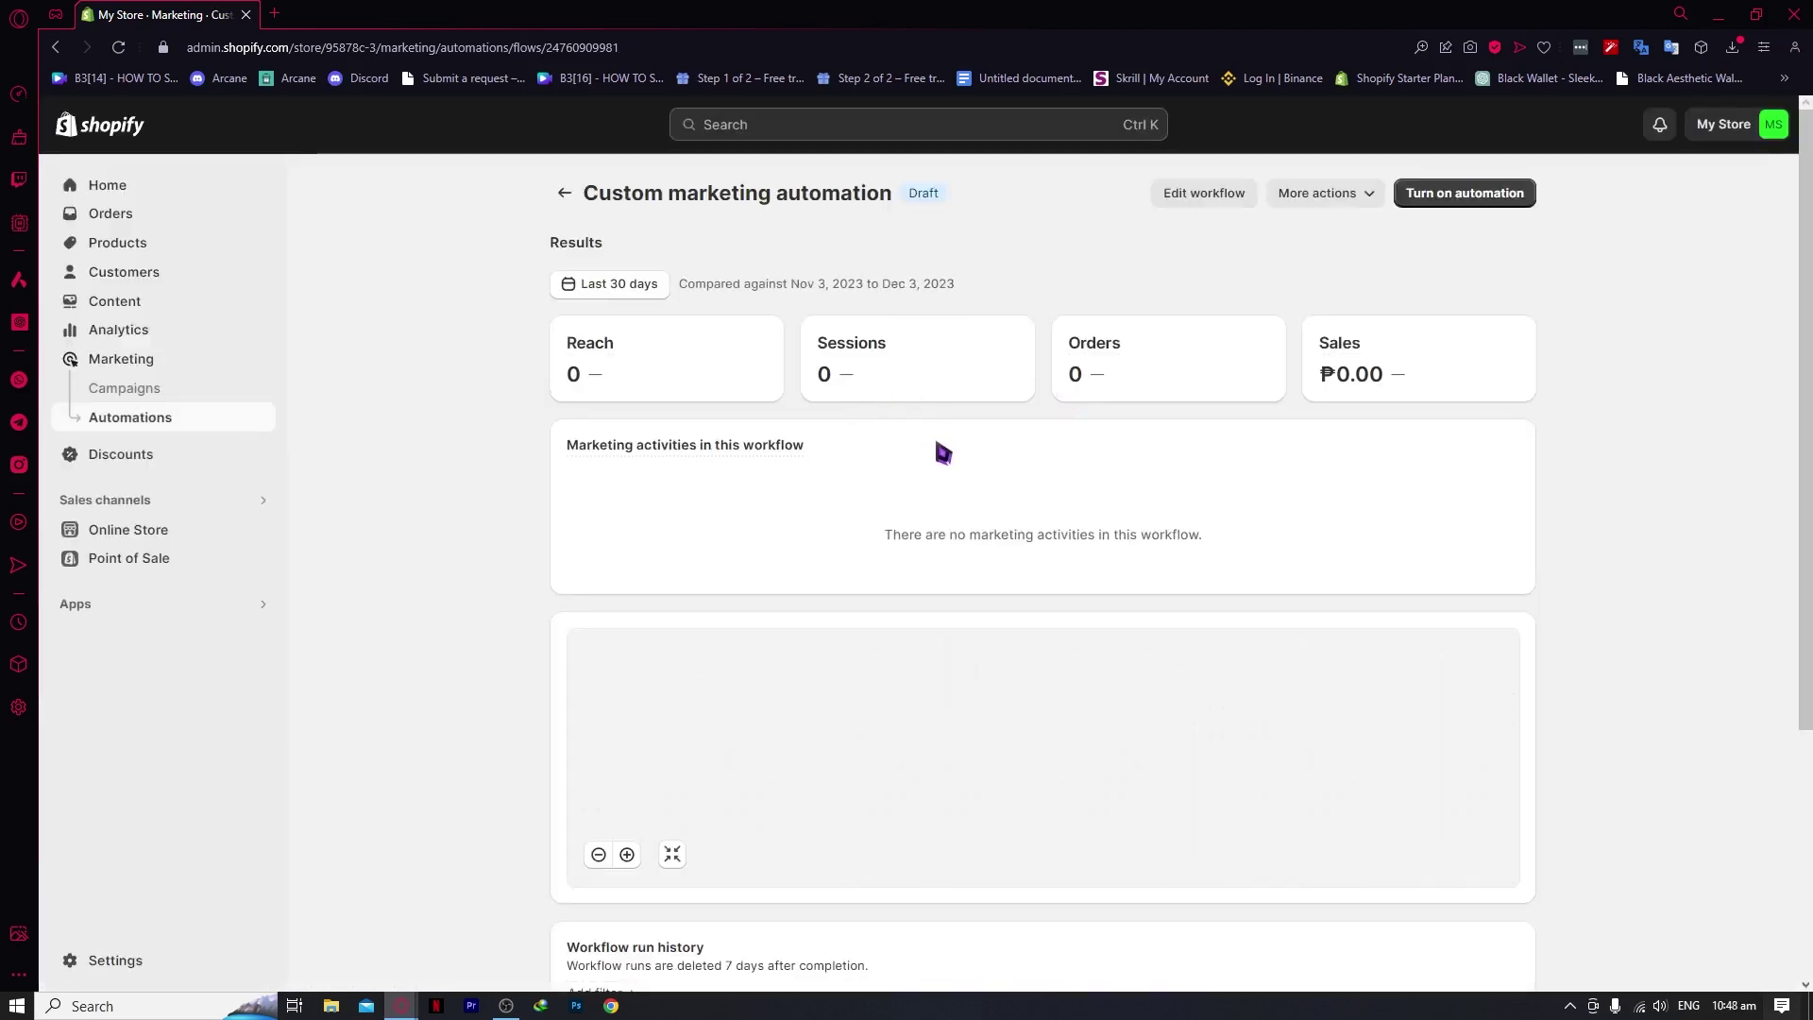
scroll(949, 451, "down", 2)
scroll(1369, 416, "up", 2)
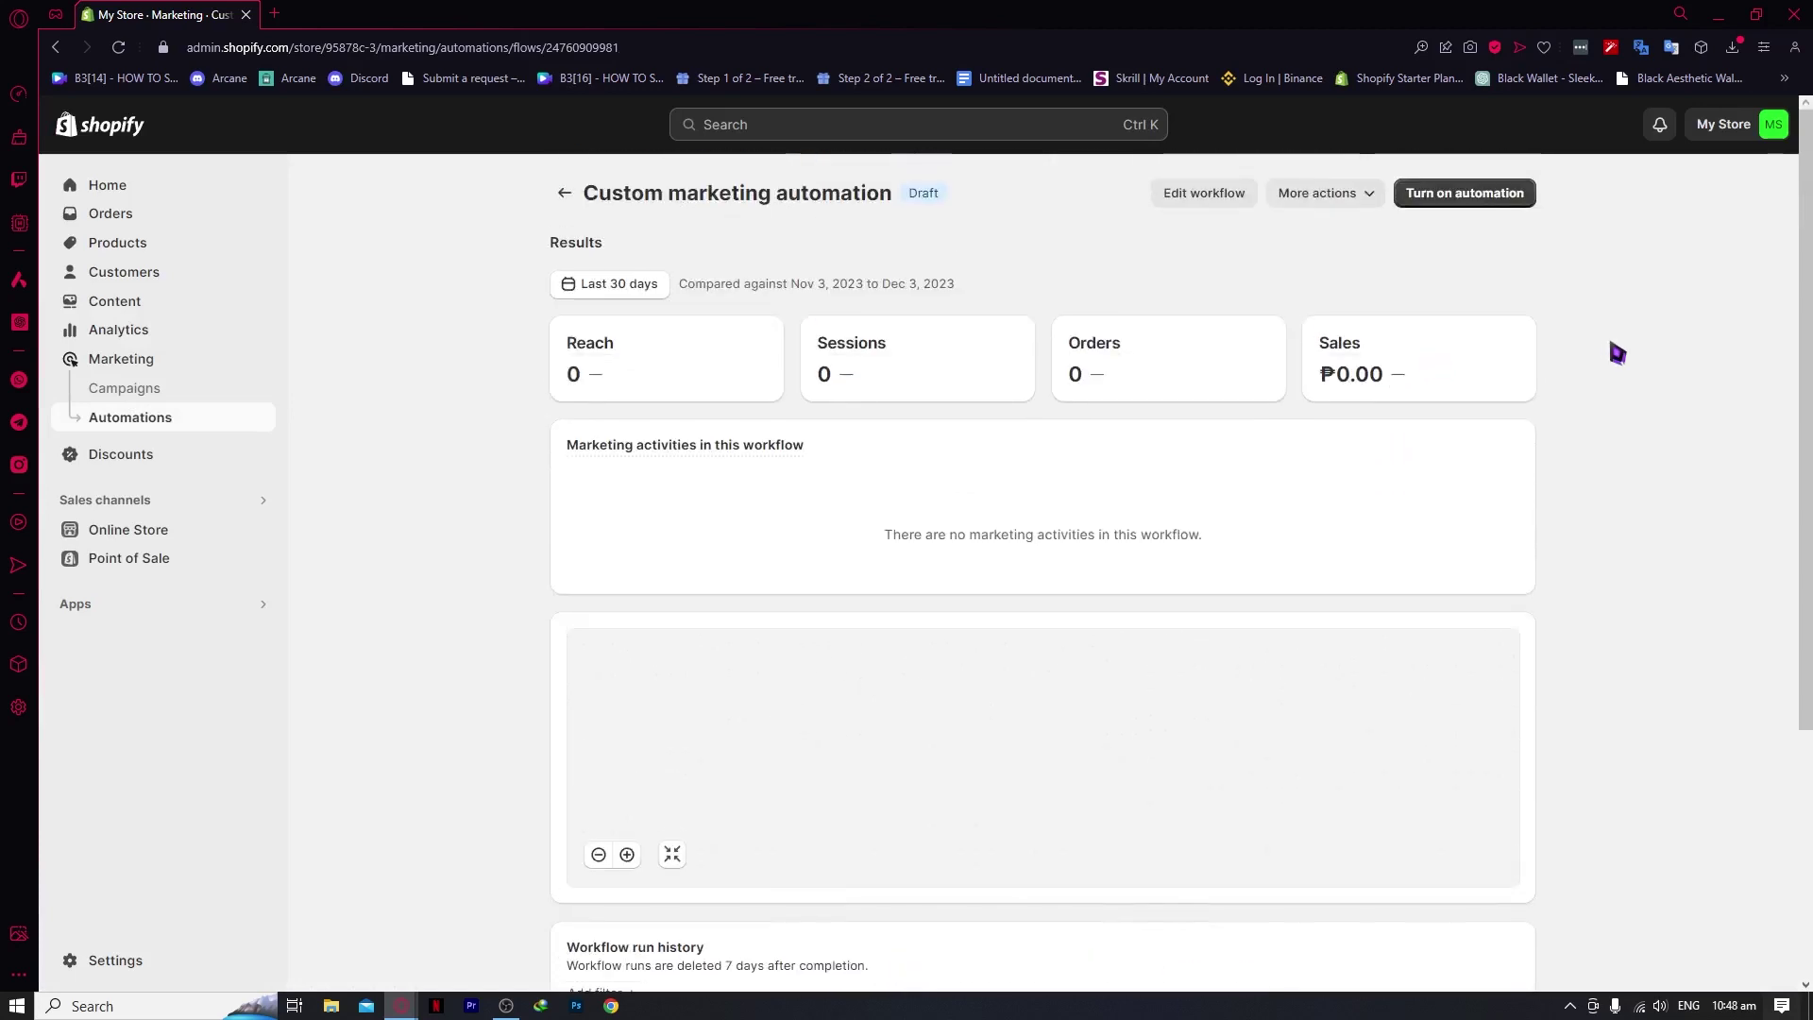
left_click(564, 193)
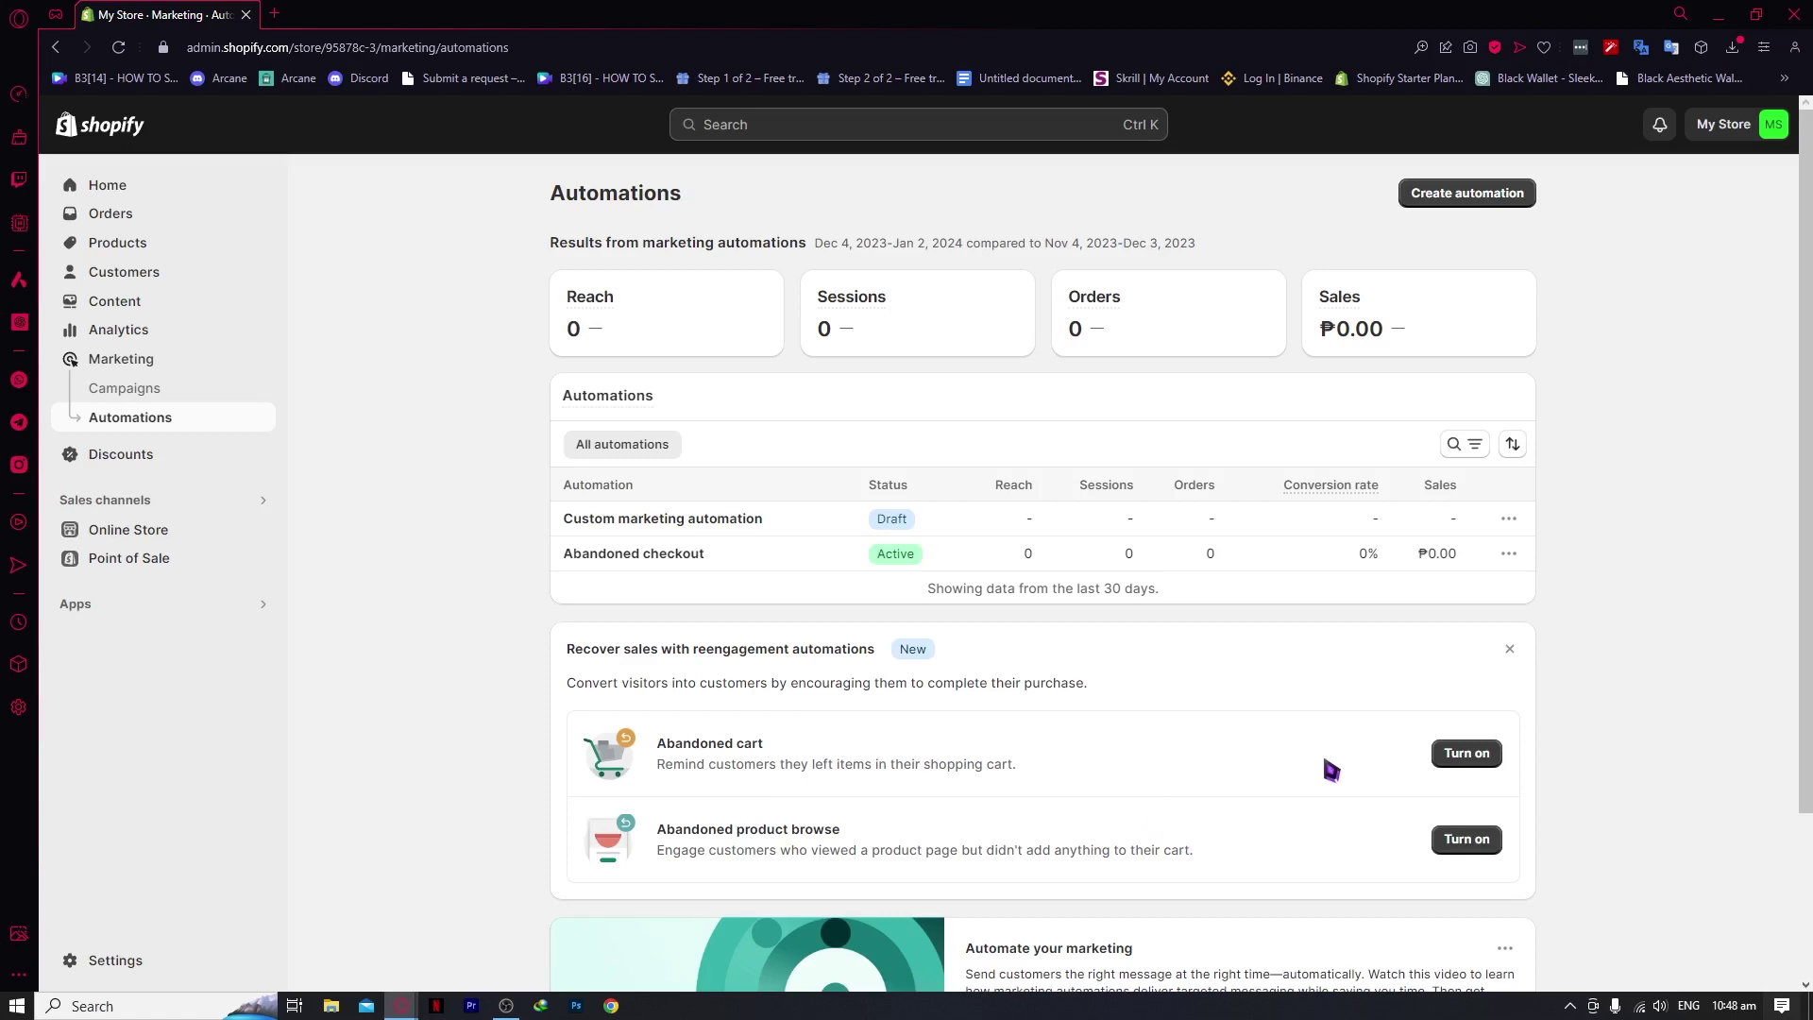
Turn on the suggested Abandoned cart automation.
left_click(1463, 755)
scroll(1206, 761, "down", 3)
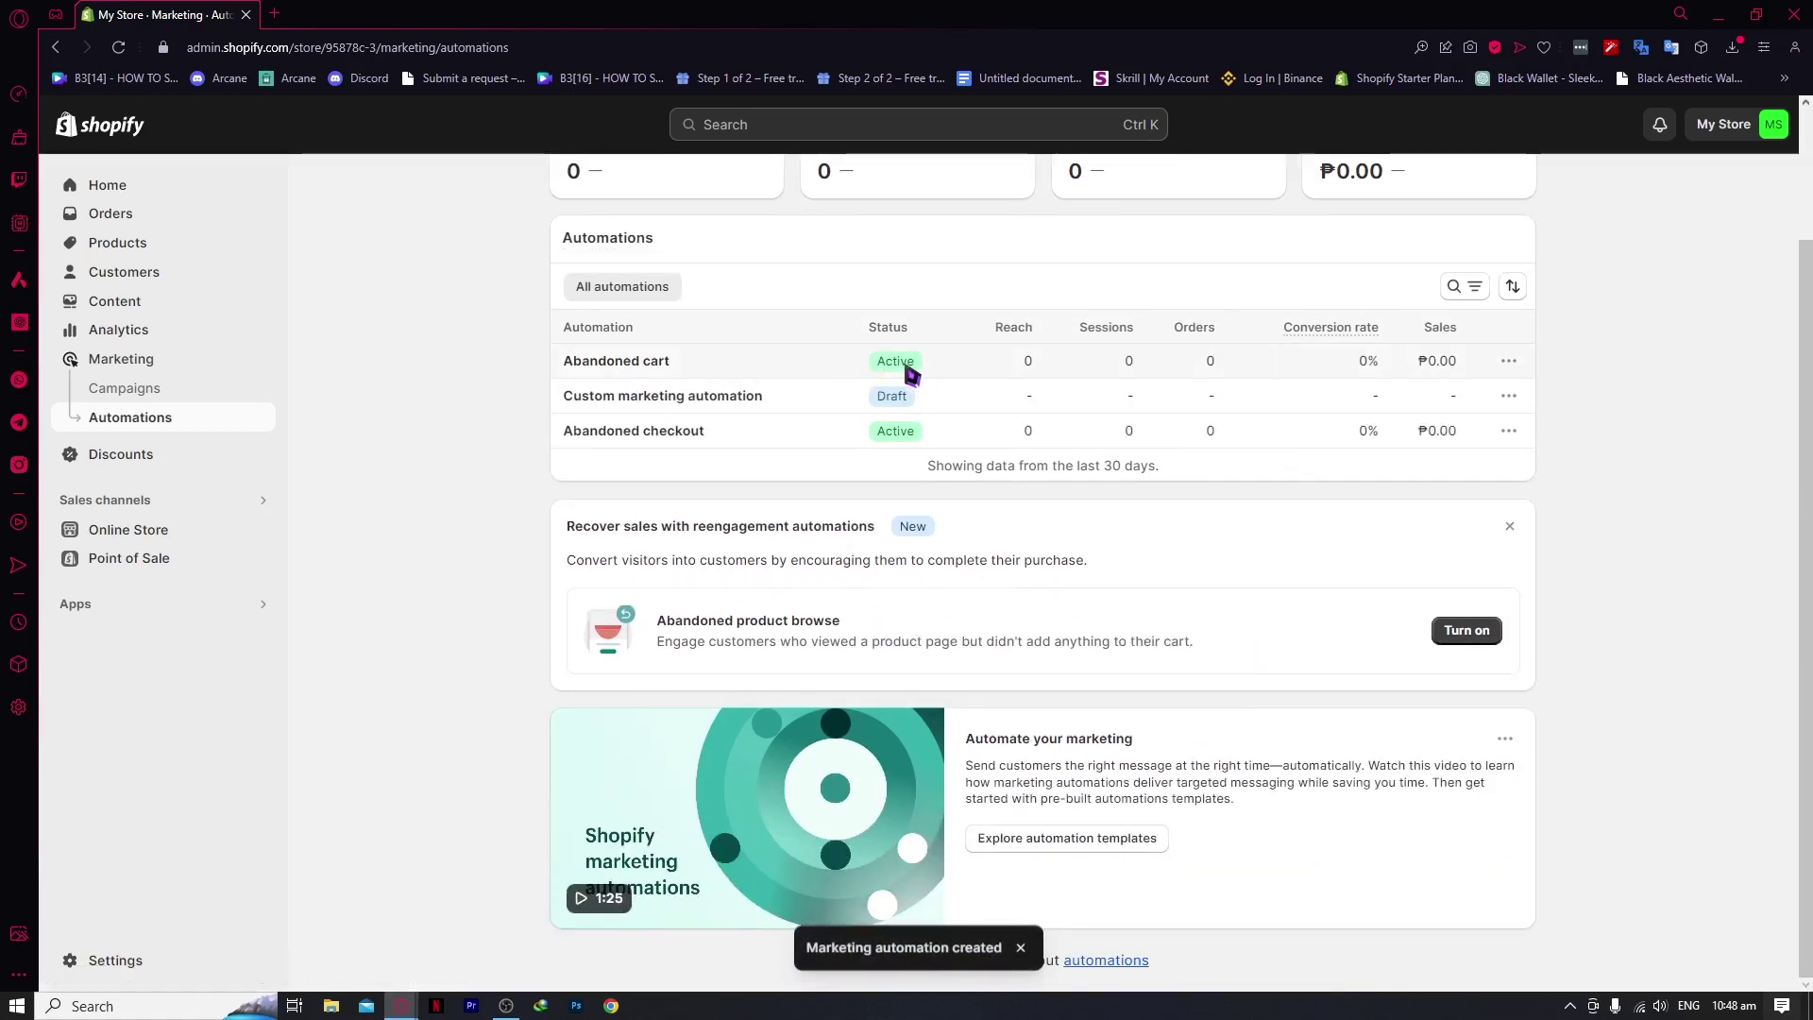
Open the Abandoned cart automation and examine its marketing activity and workflow diagram.
left_click(817, 370)
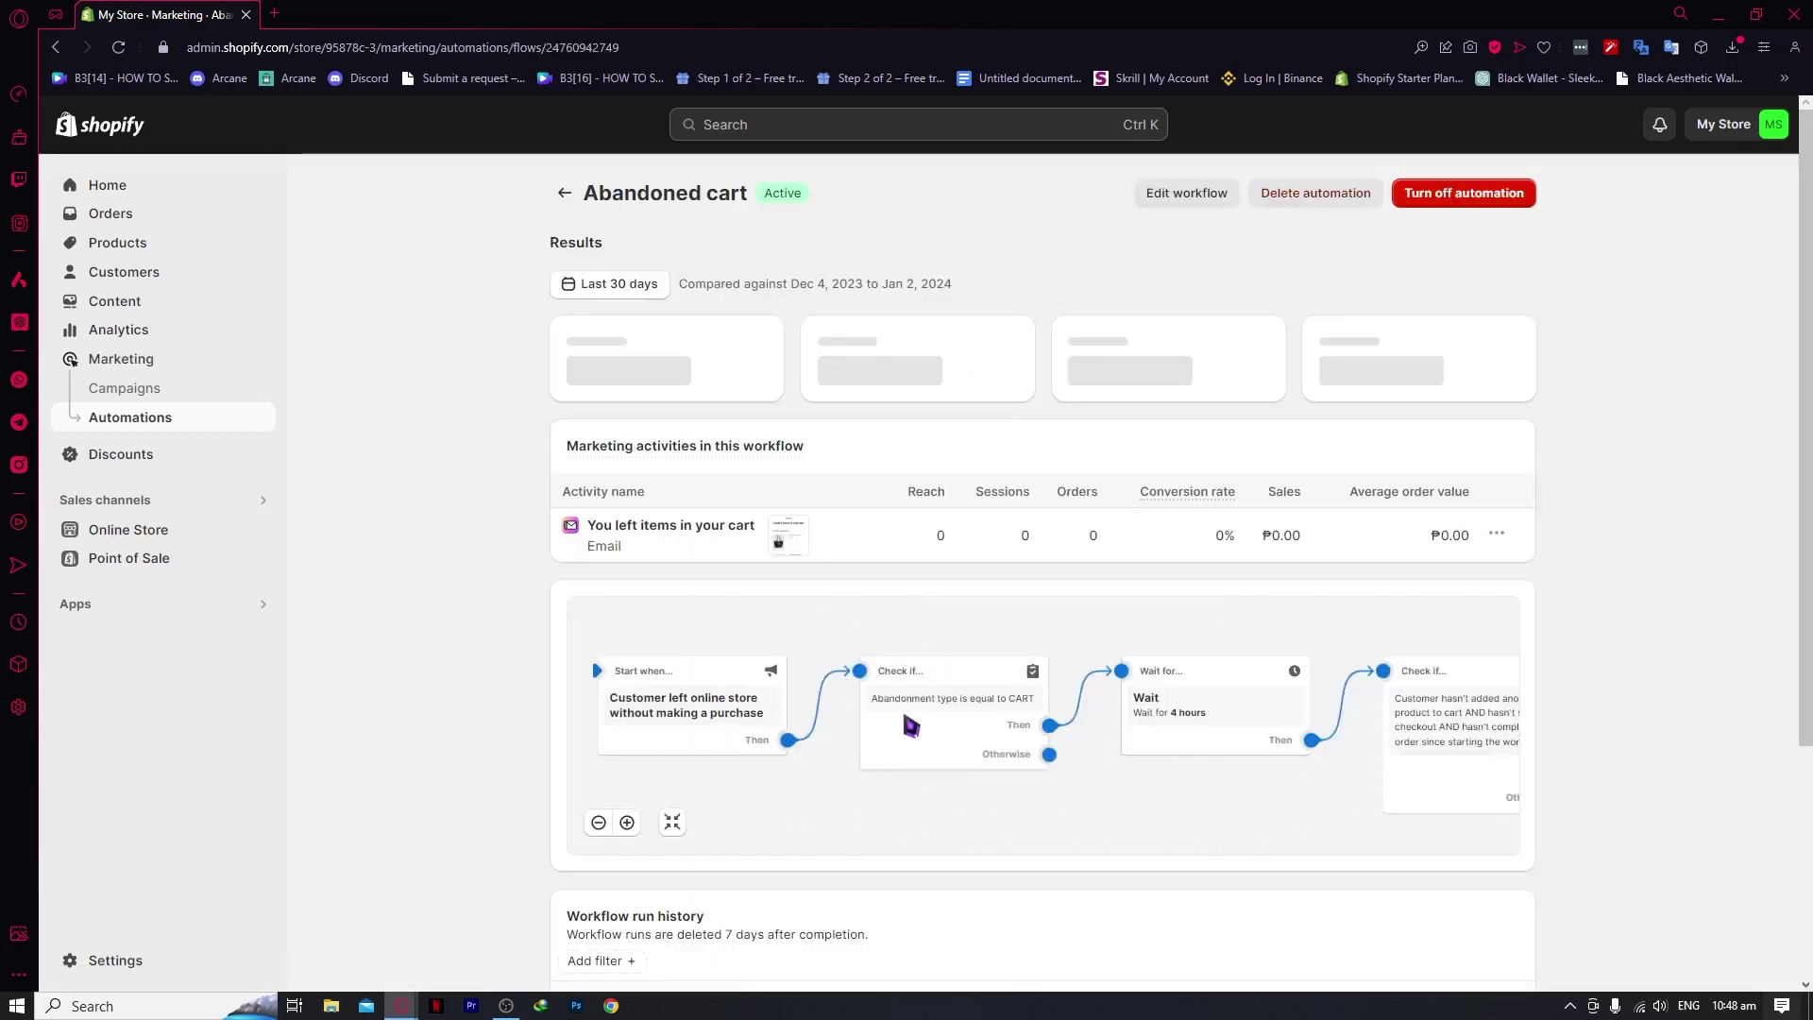
scroll(883, 721, "down", 1)
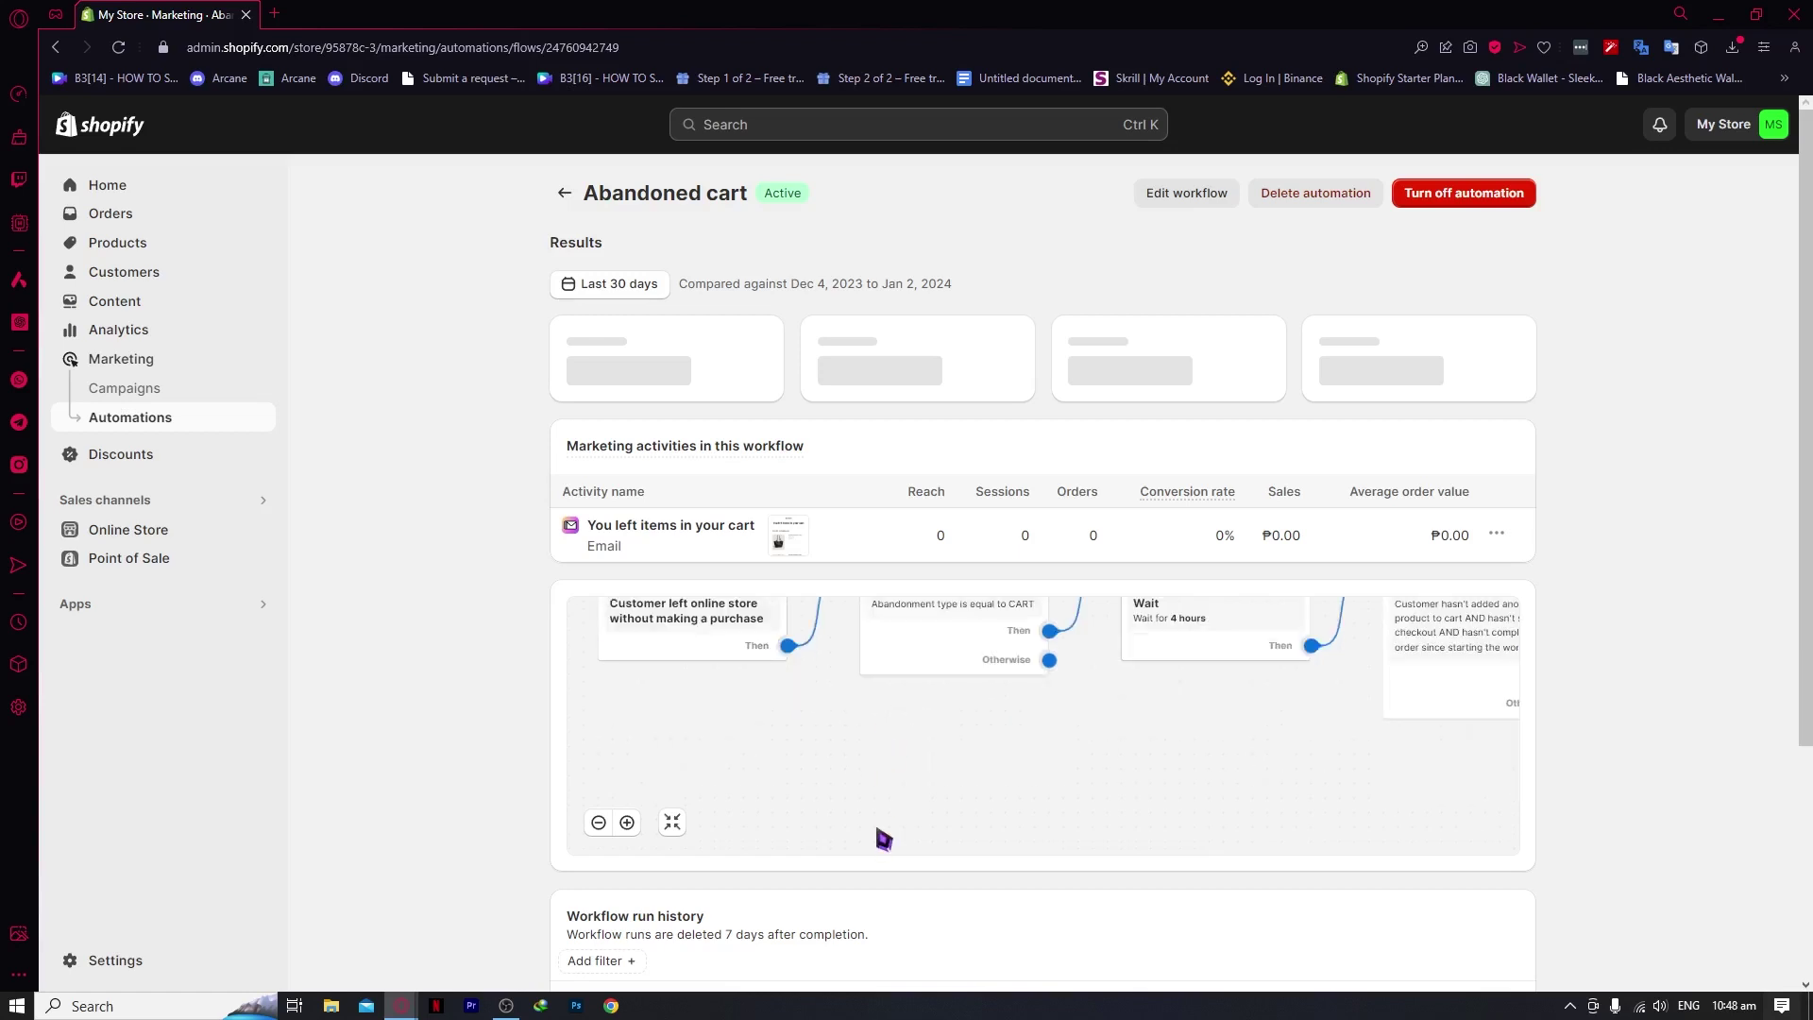
scroll(905, 727, "up", 1)
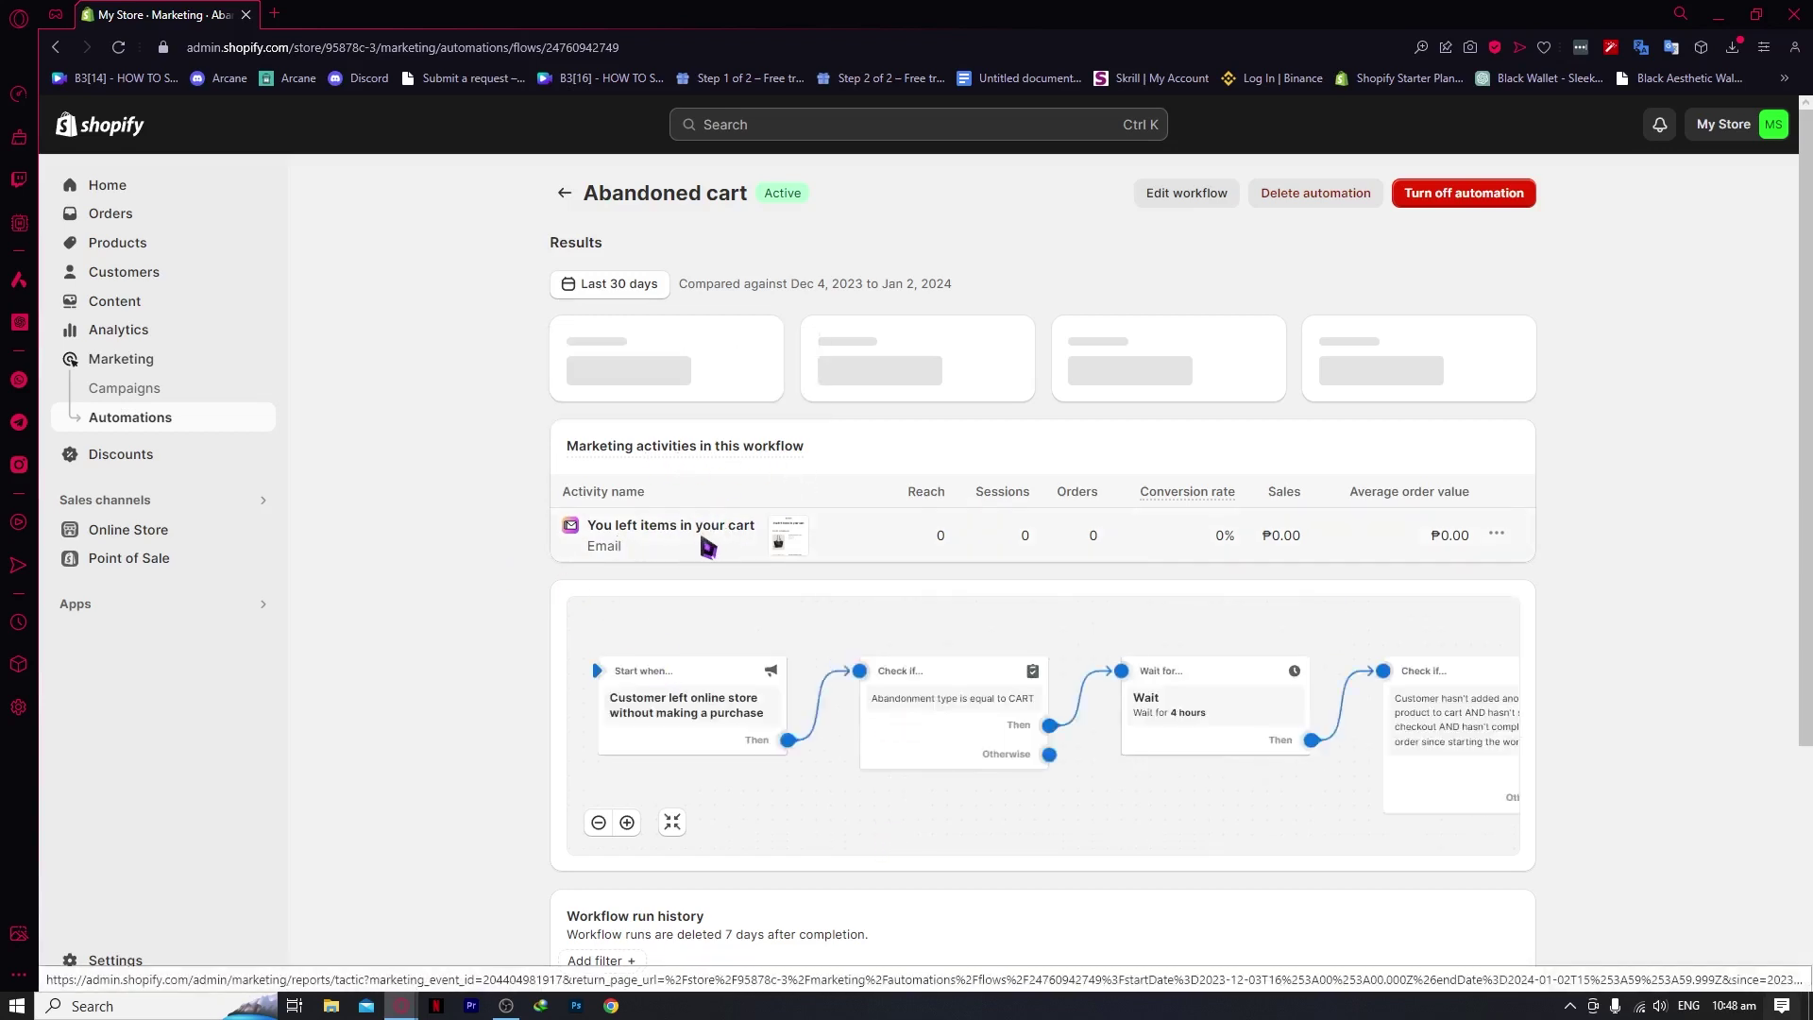
scroll(813, 793, "down", 3)
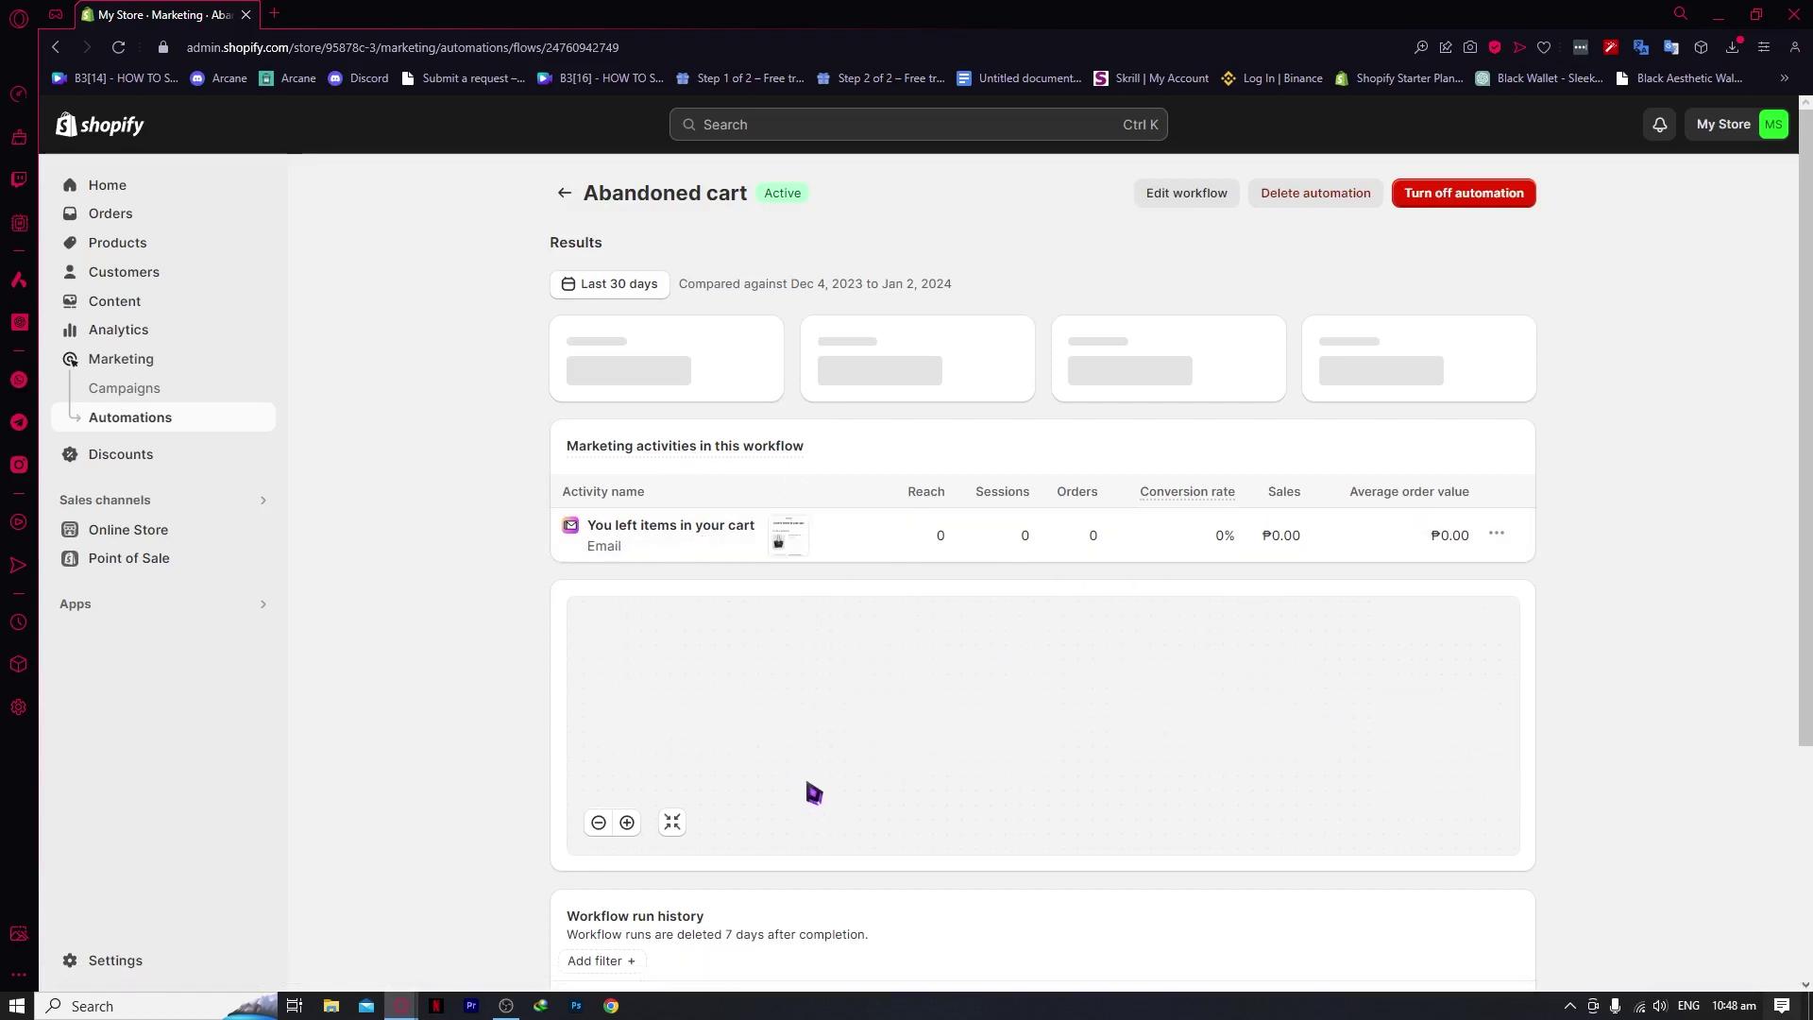
Examine the Abandoned cart automation's performance results, marketing activity and workflow run history.
scroll(869, 769, "down", 2)
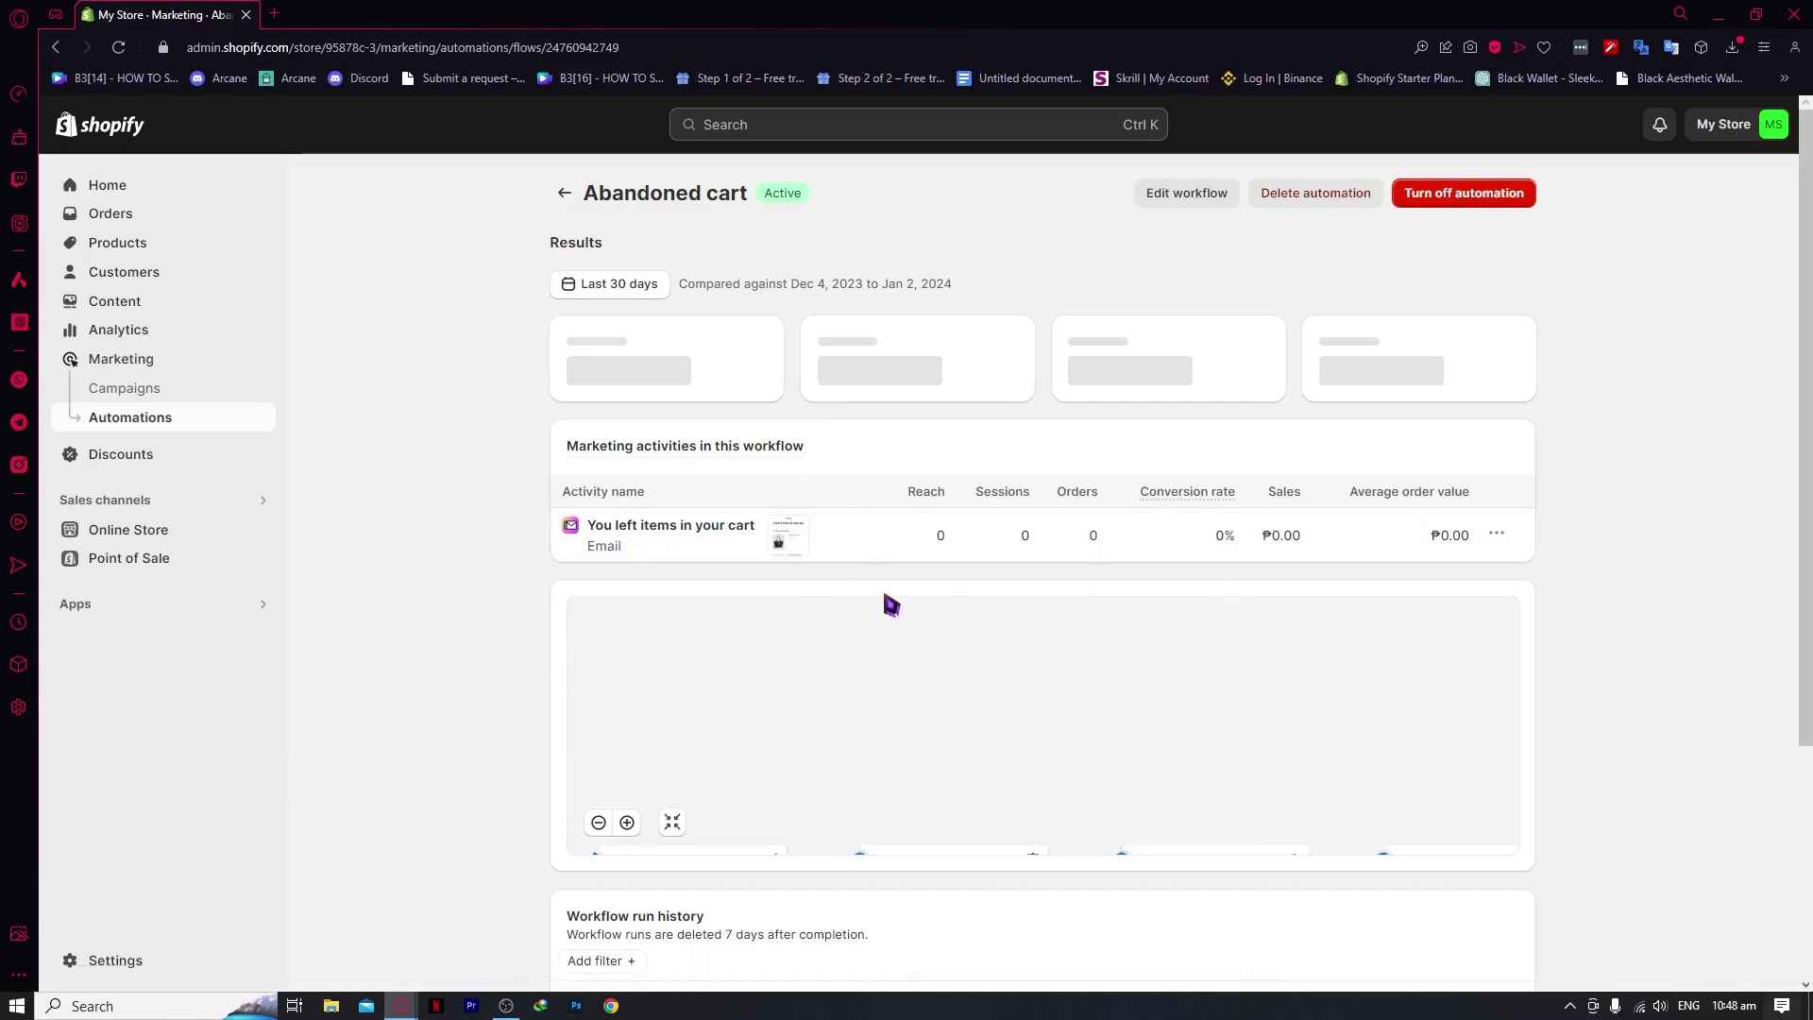
scroll(892, 605, "down", 3)
scroll(749, 749, "down", 2)
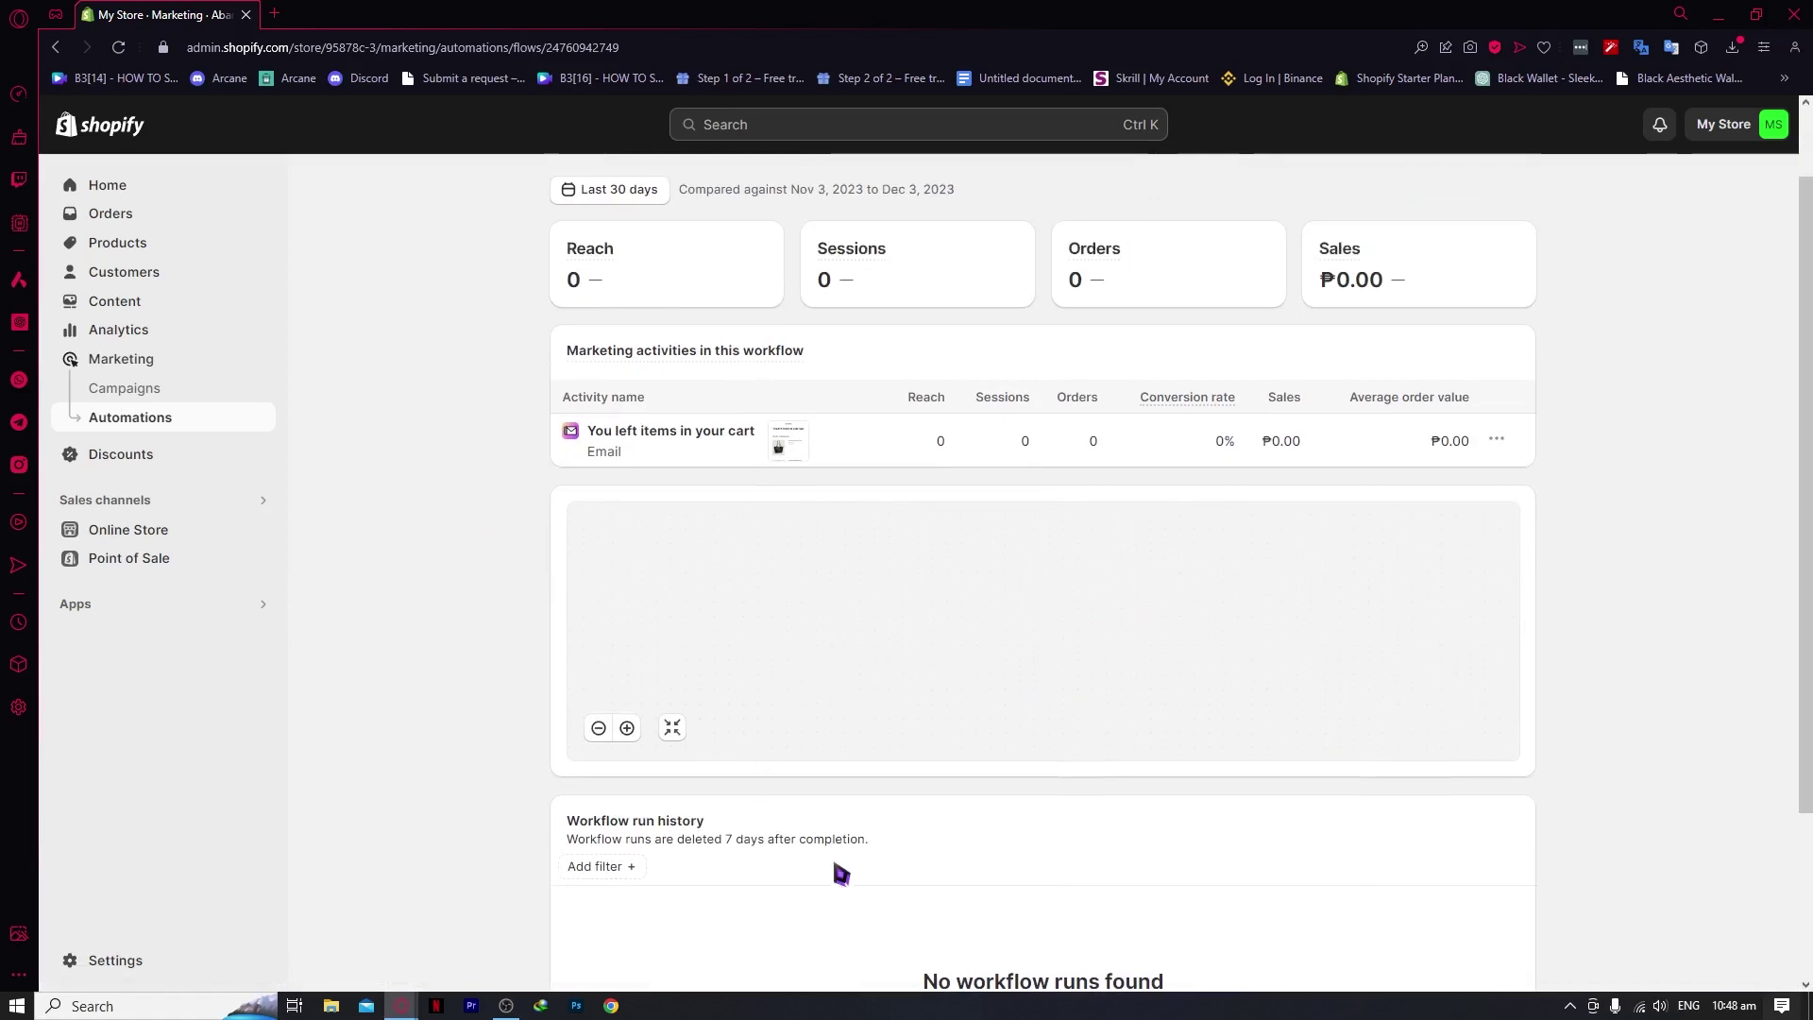
scroll(838, 866, "down", 3)
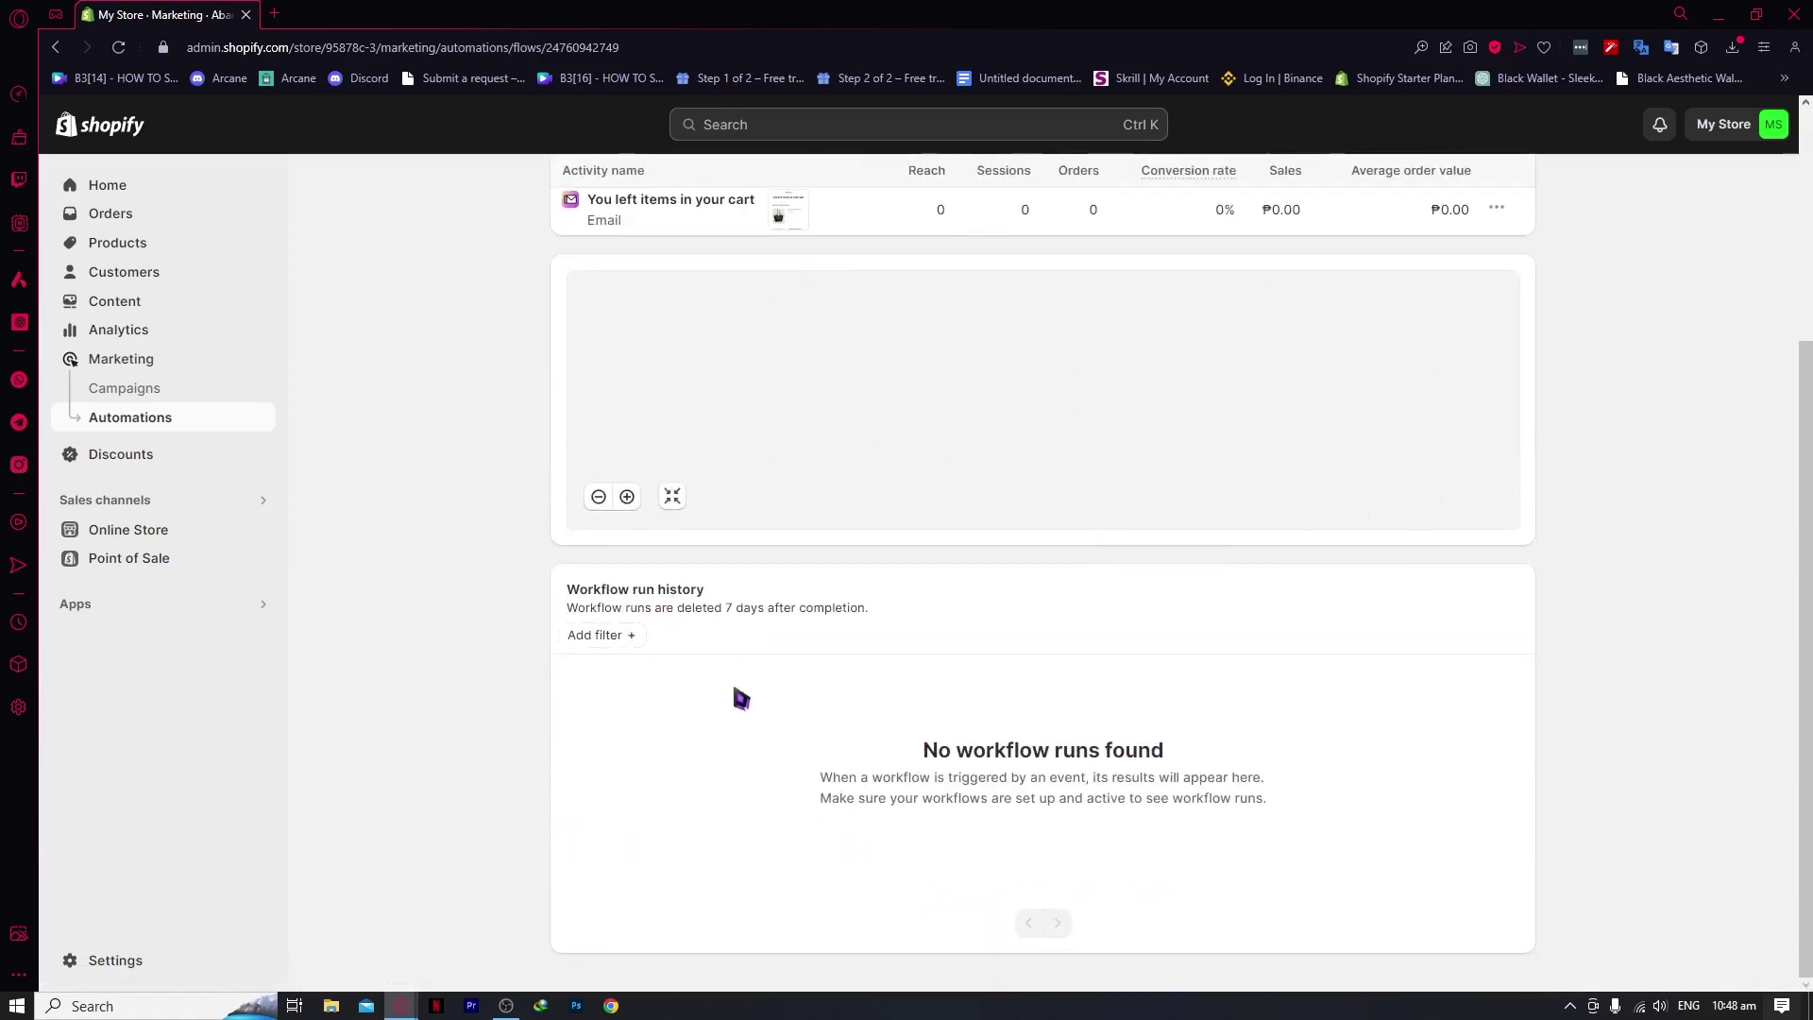
scroll(821, 470, "up", 3)
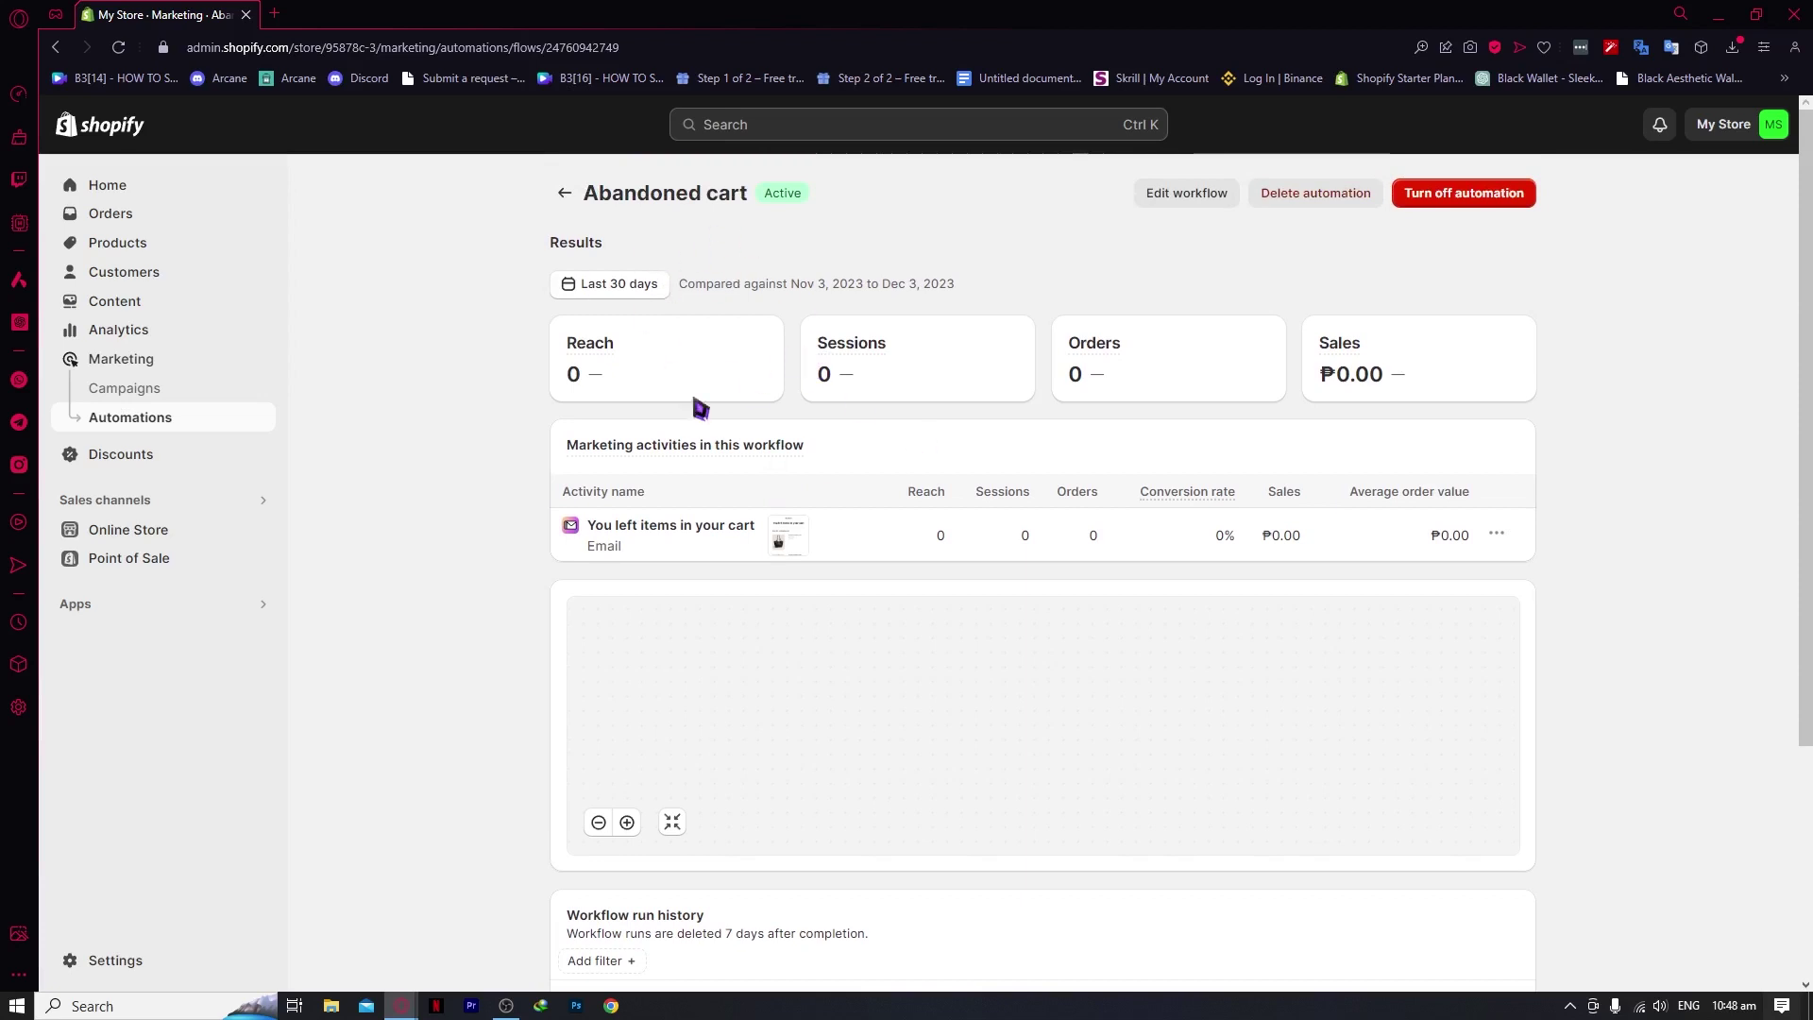
scroll(648, 765, "down", 3)
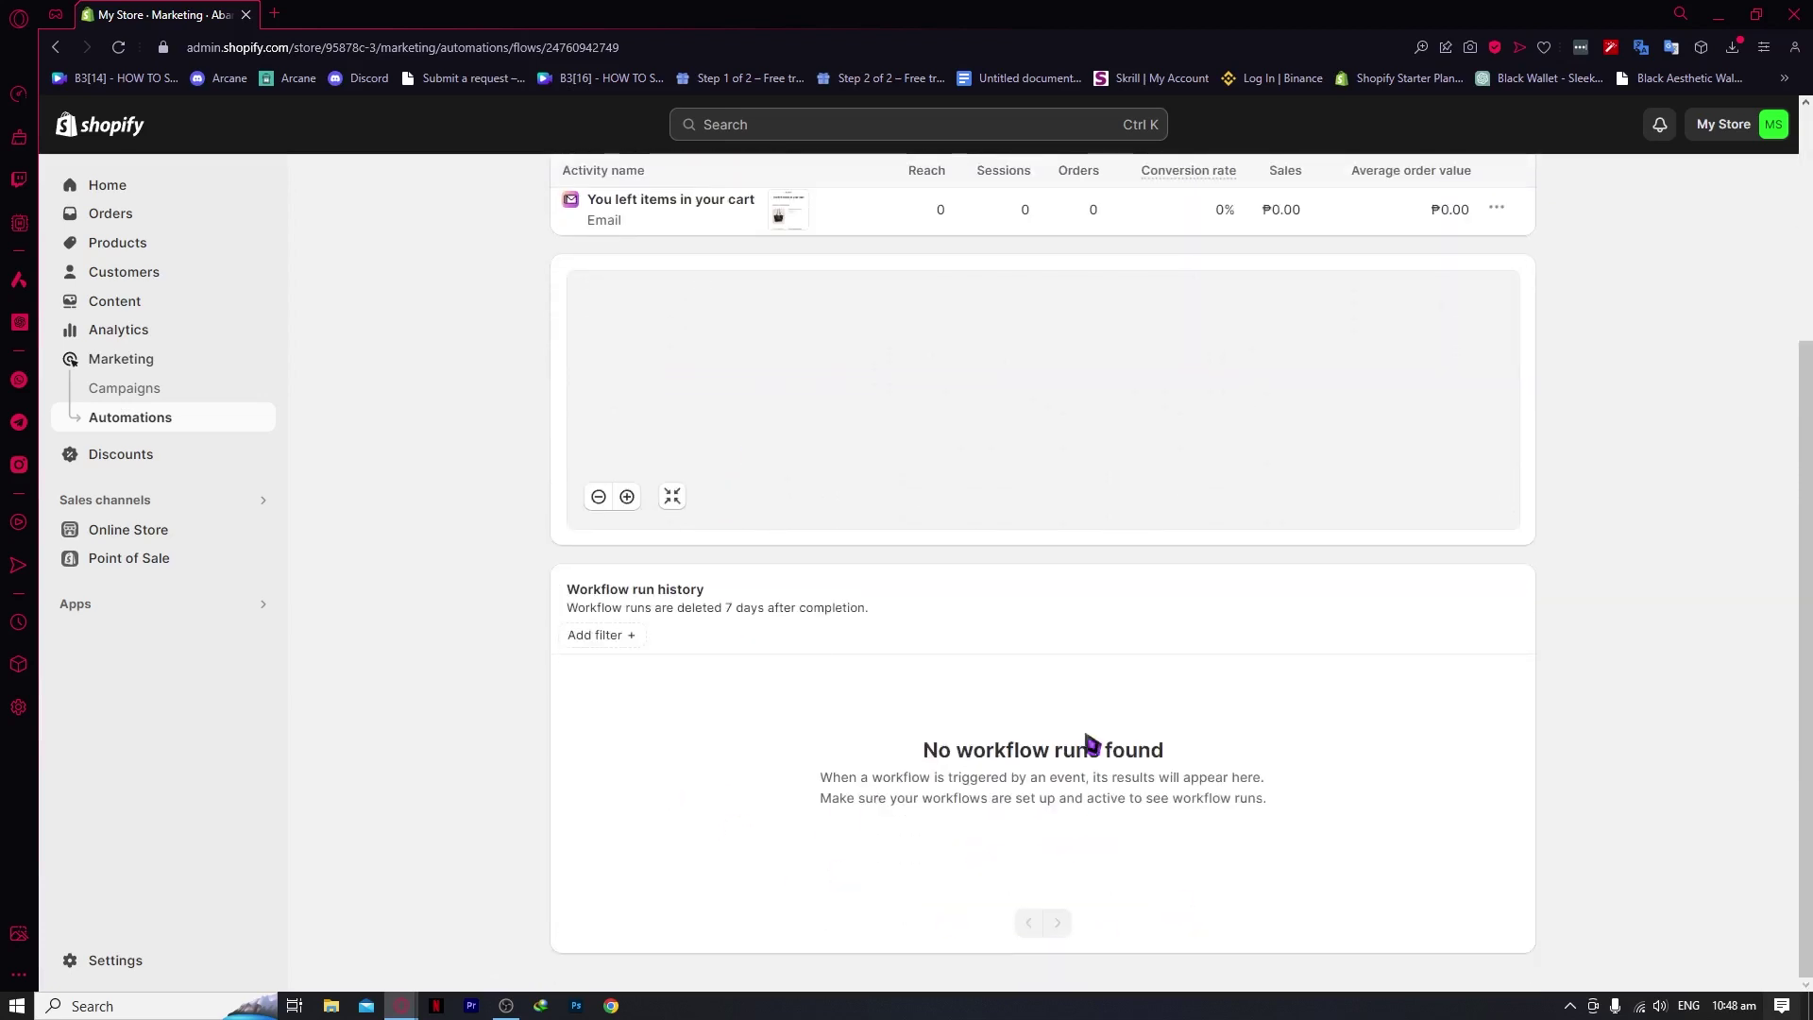
scroll(1001, 821, "up", 3)
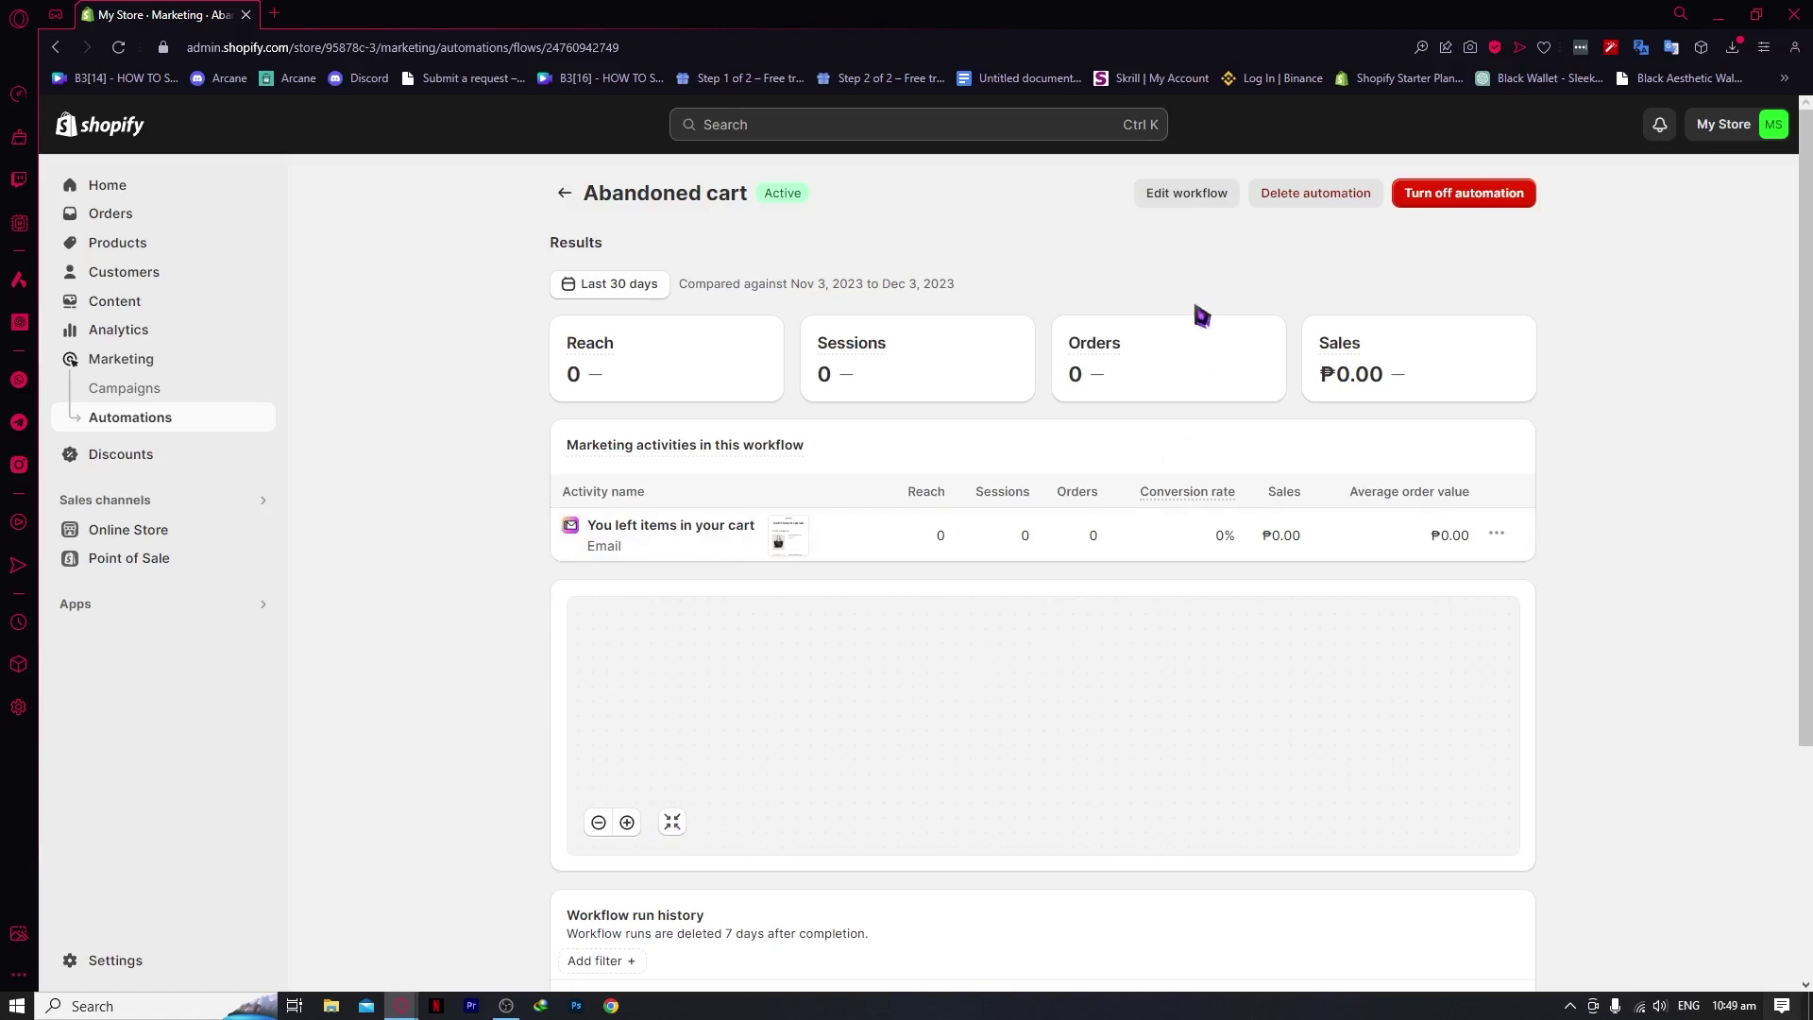
Open the Abandoned cart workflow in the editor and examine its start trigger and first steps.
left_click(1171, 209)
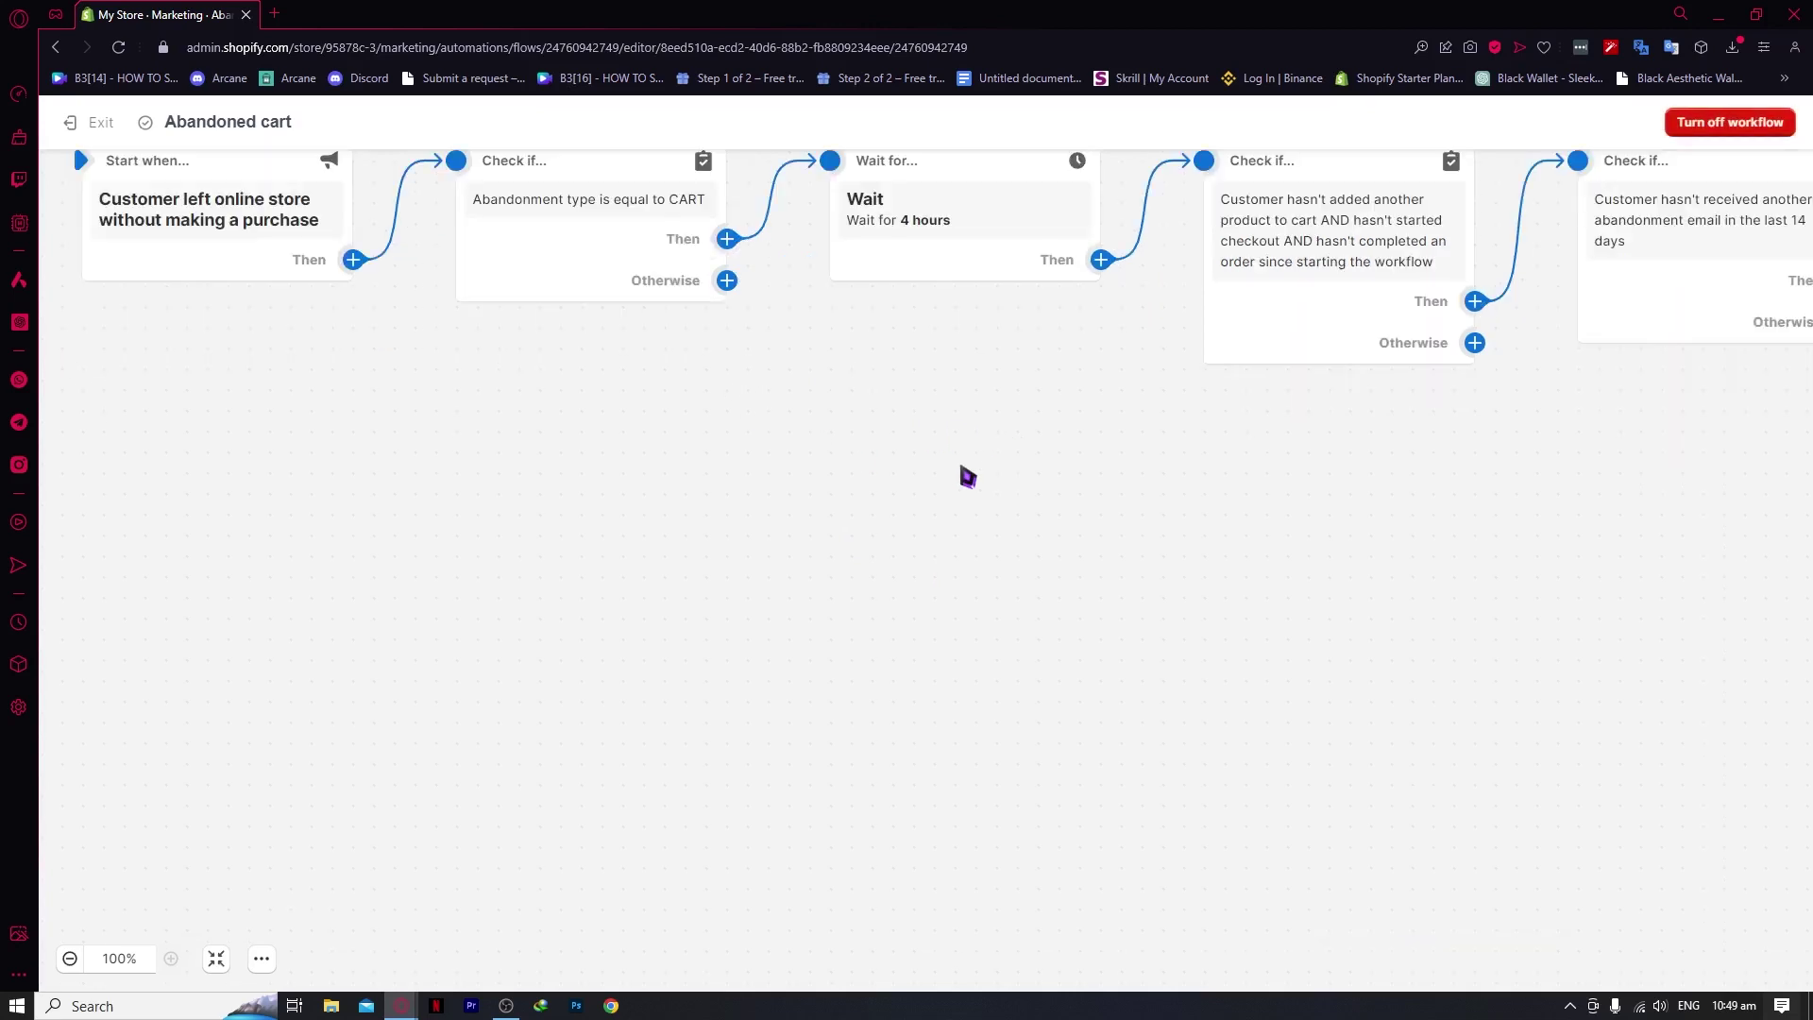
scroll(968, 464, "down", 3)
scroll(990, 532, "down", 2)
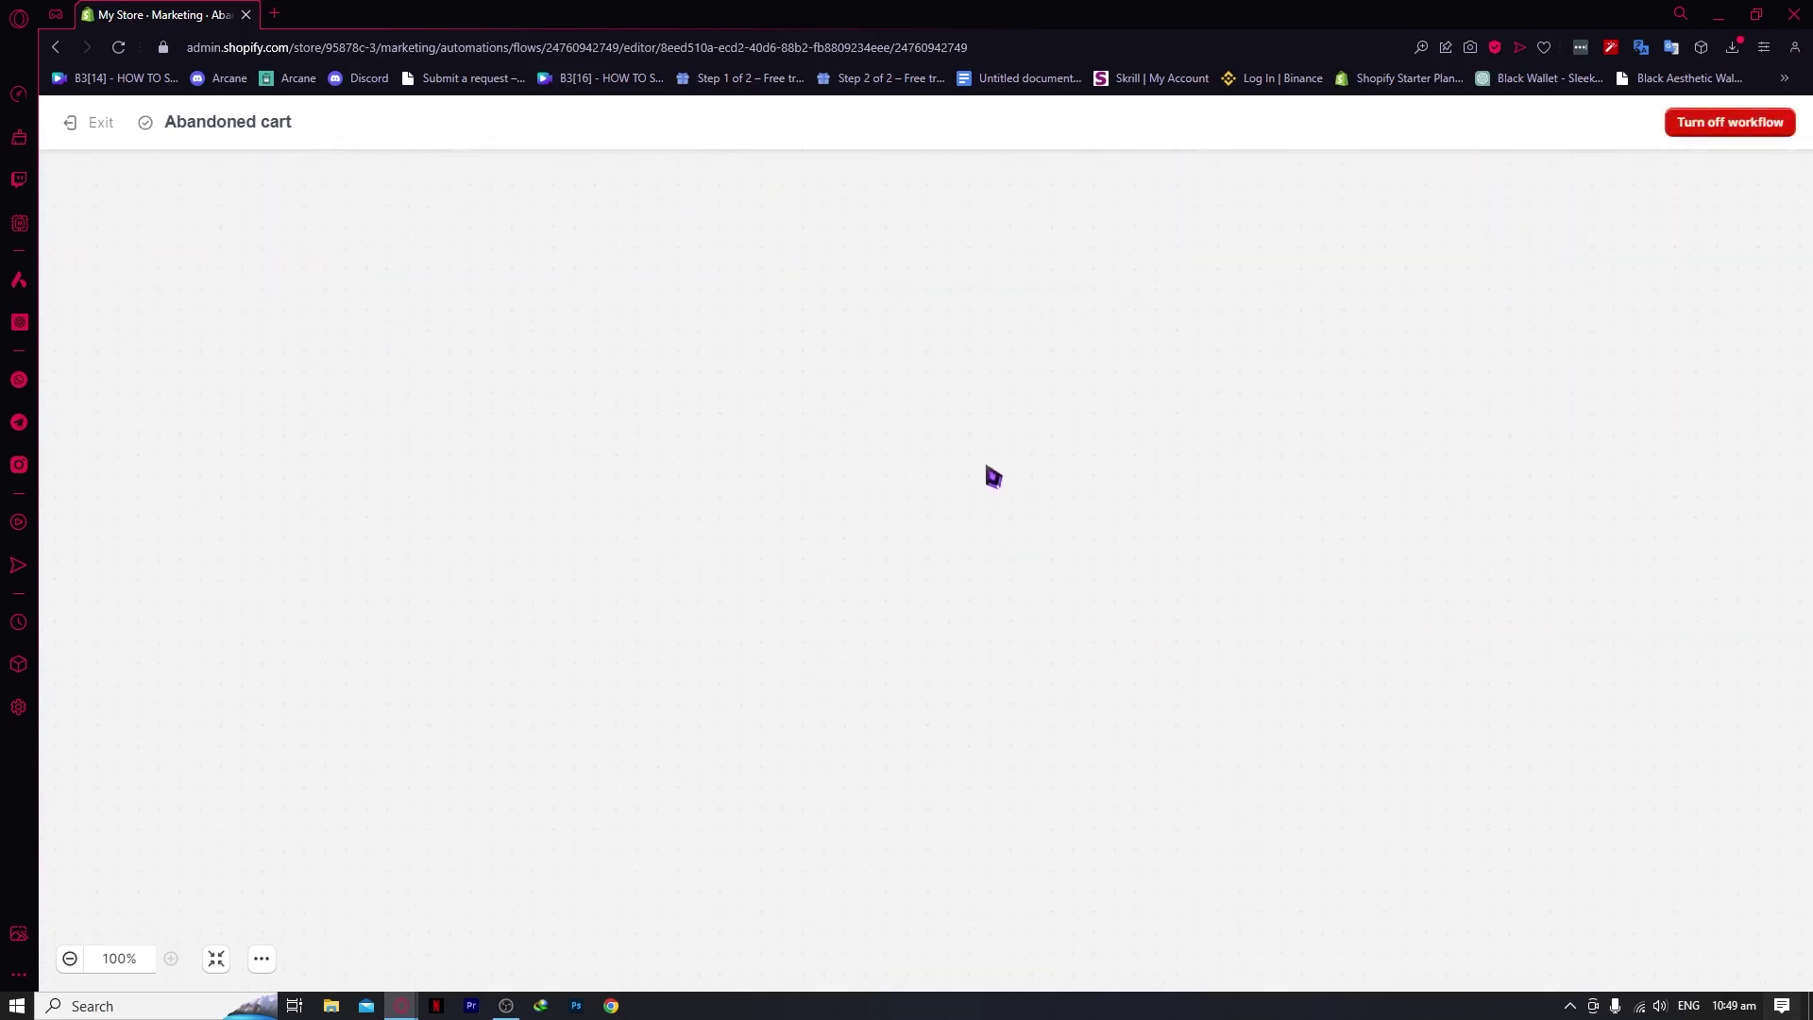
scroll(1001, 605, "up", 4)
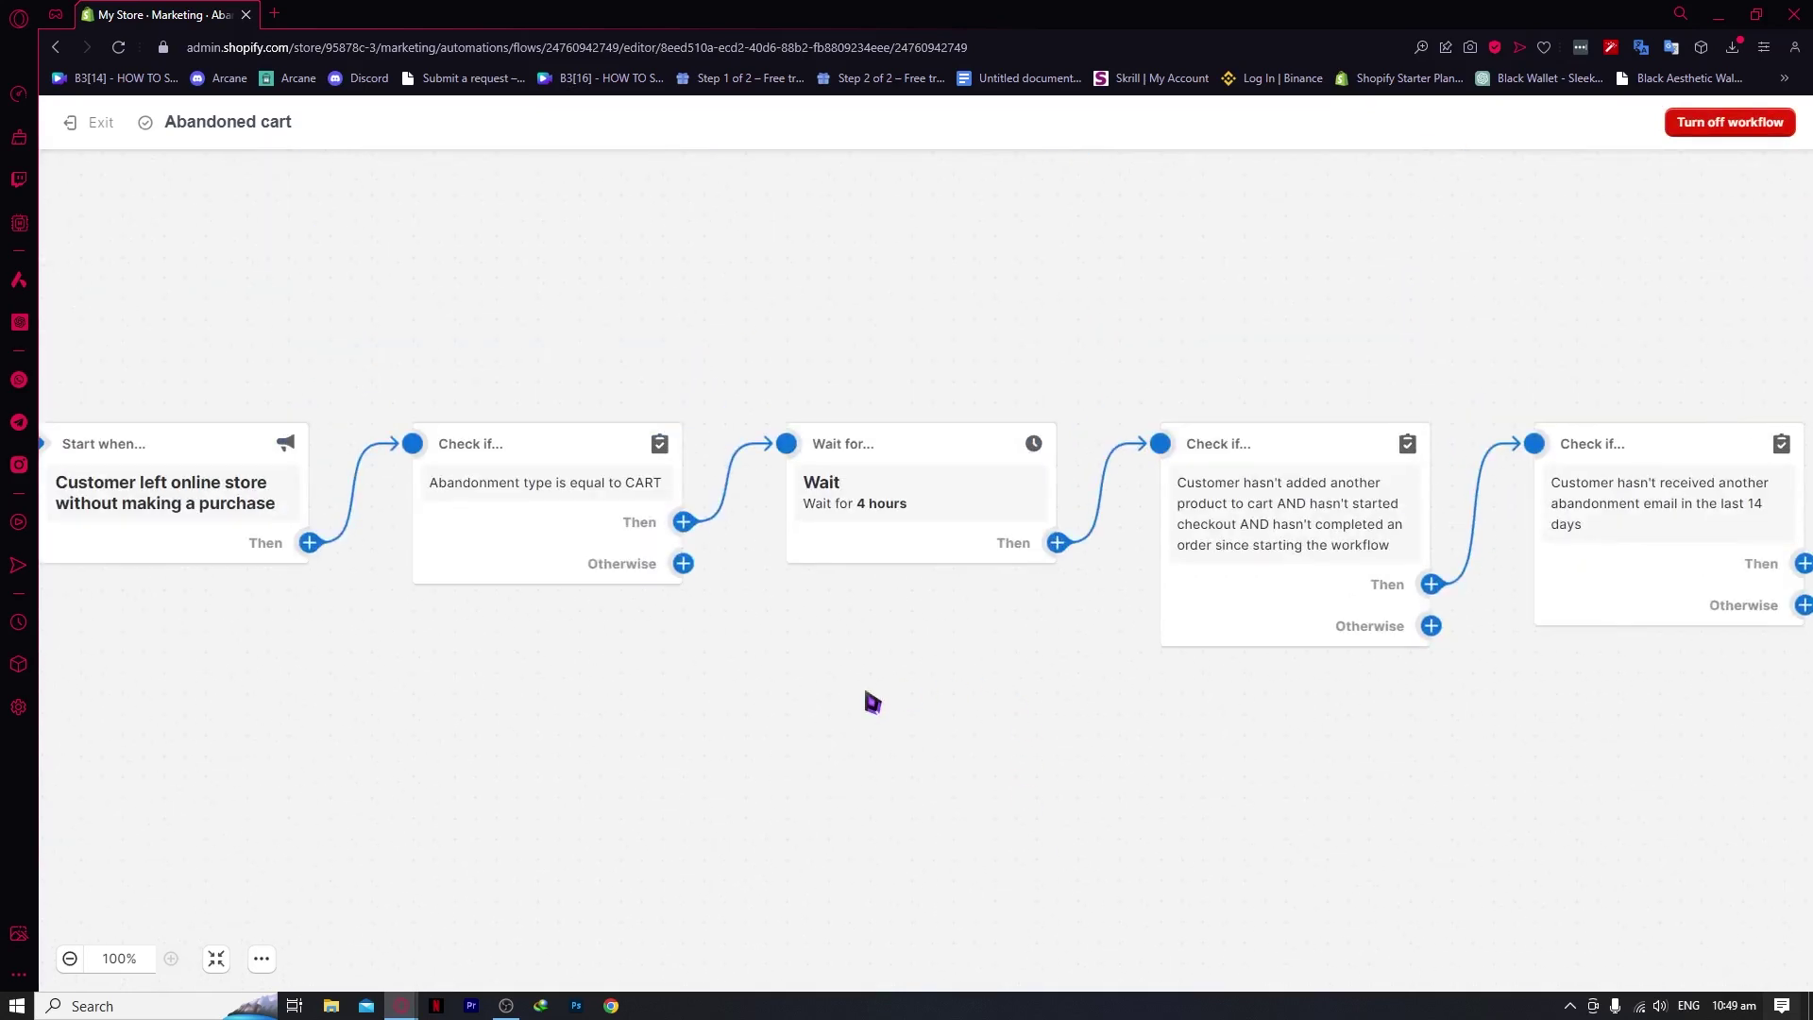
left_click_drag(869, 700, 1107, 657)
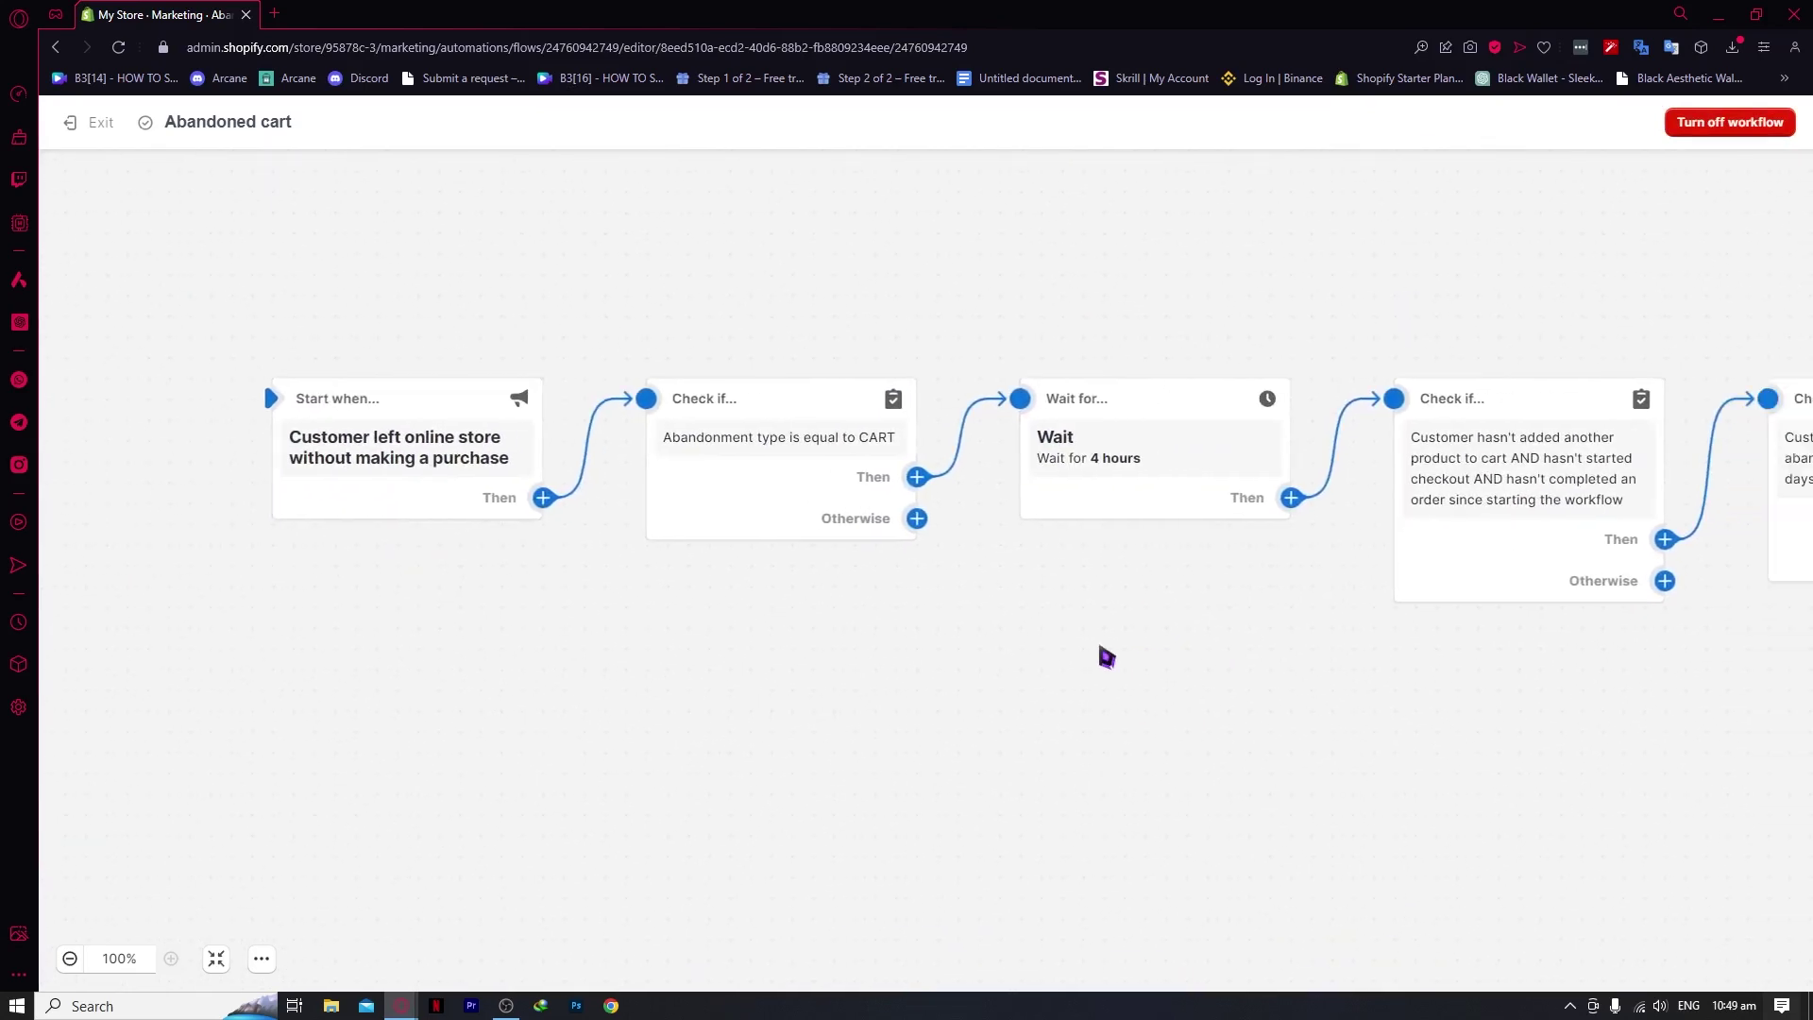
Open the action choices for the abandonment type check's Otherwise branch, and examine the trigger, the abandonment type check, the wait and the customer activity check.
left_click(917, 518)
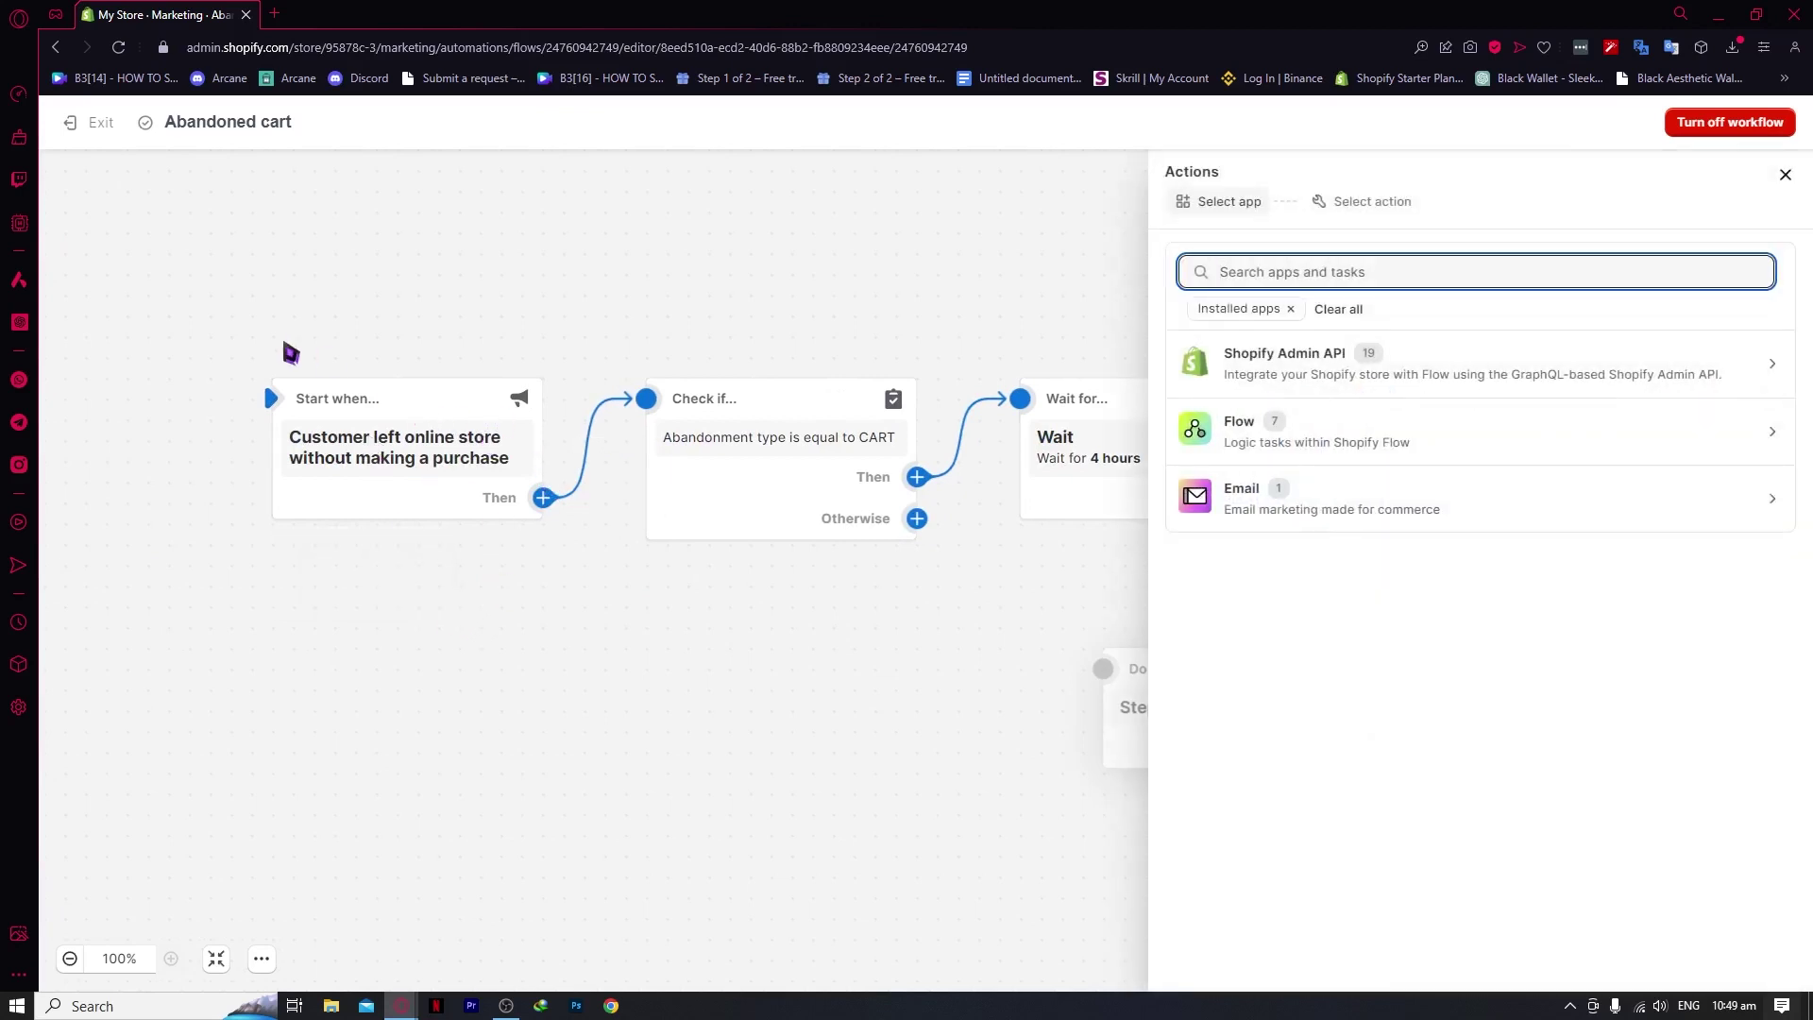
mouse_move(334, 488)
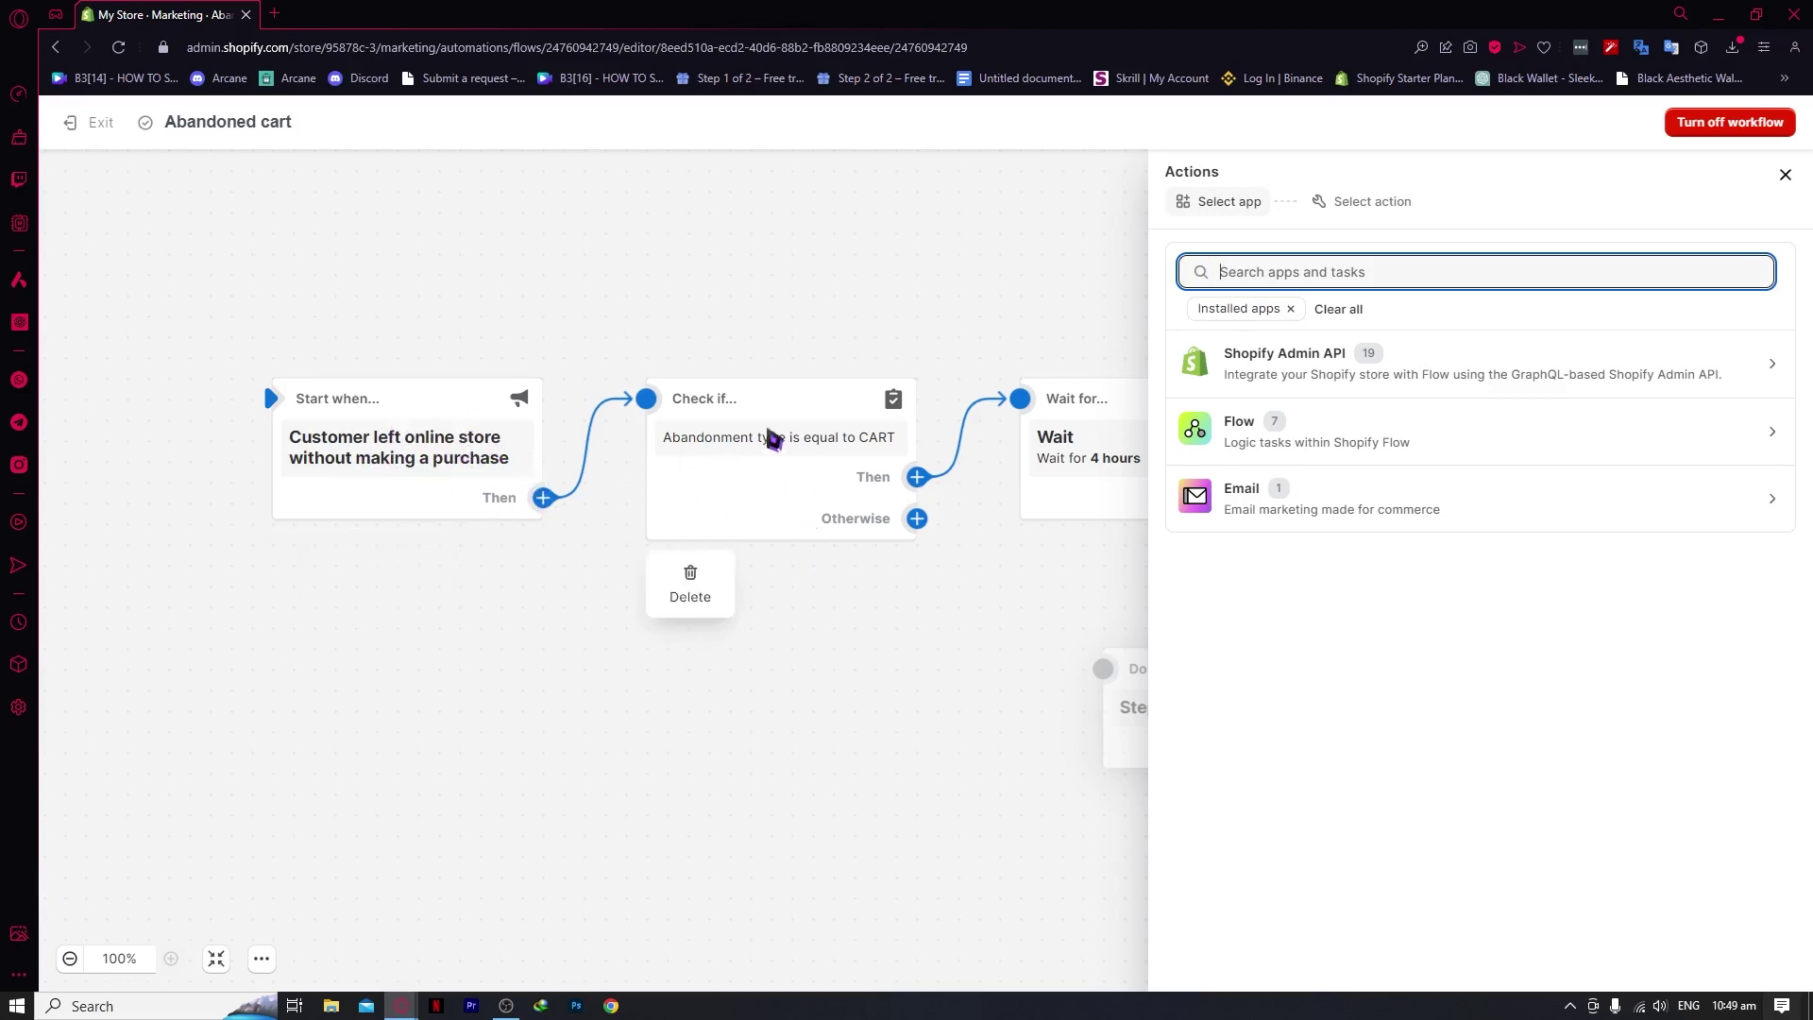
scroll(846, 591, "right", 2)
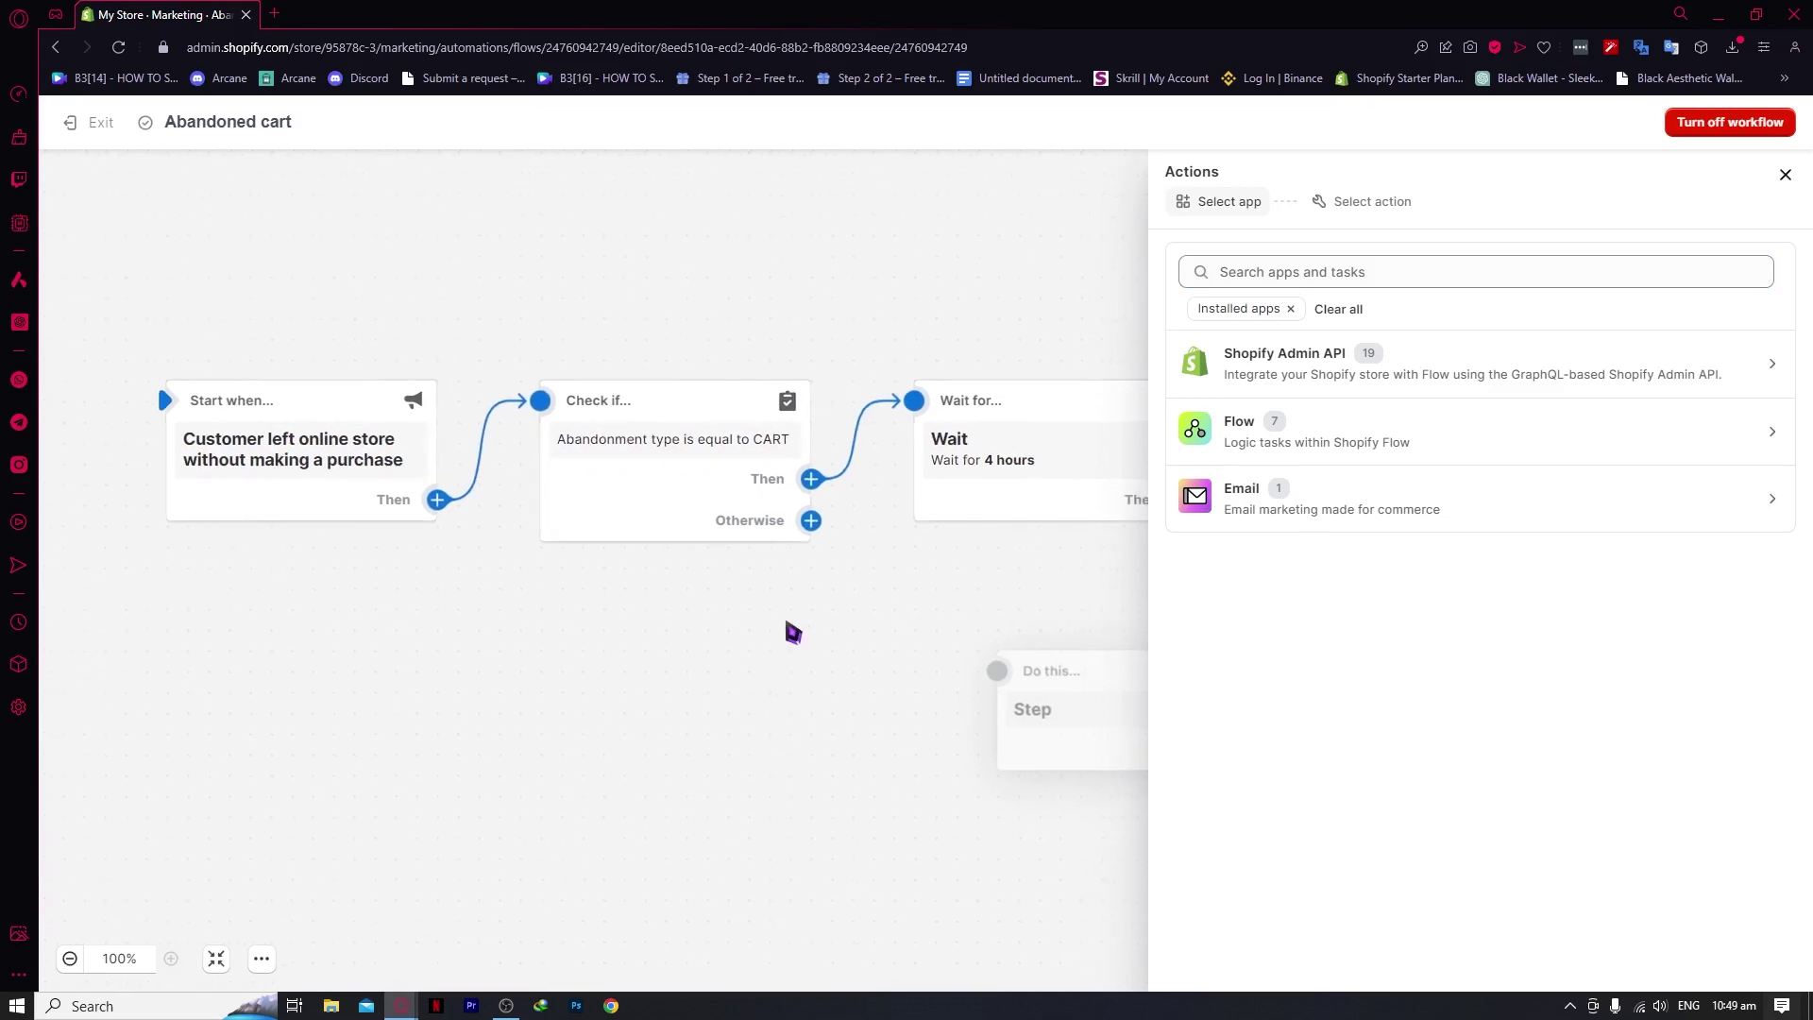
scroll(810, 638, "right", 2)
mouse_move(564, 443)
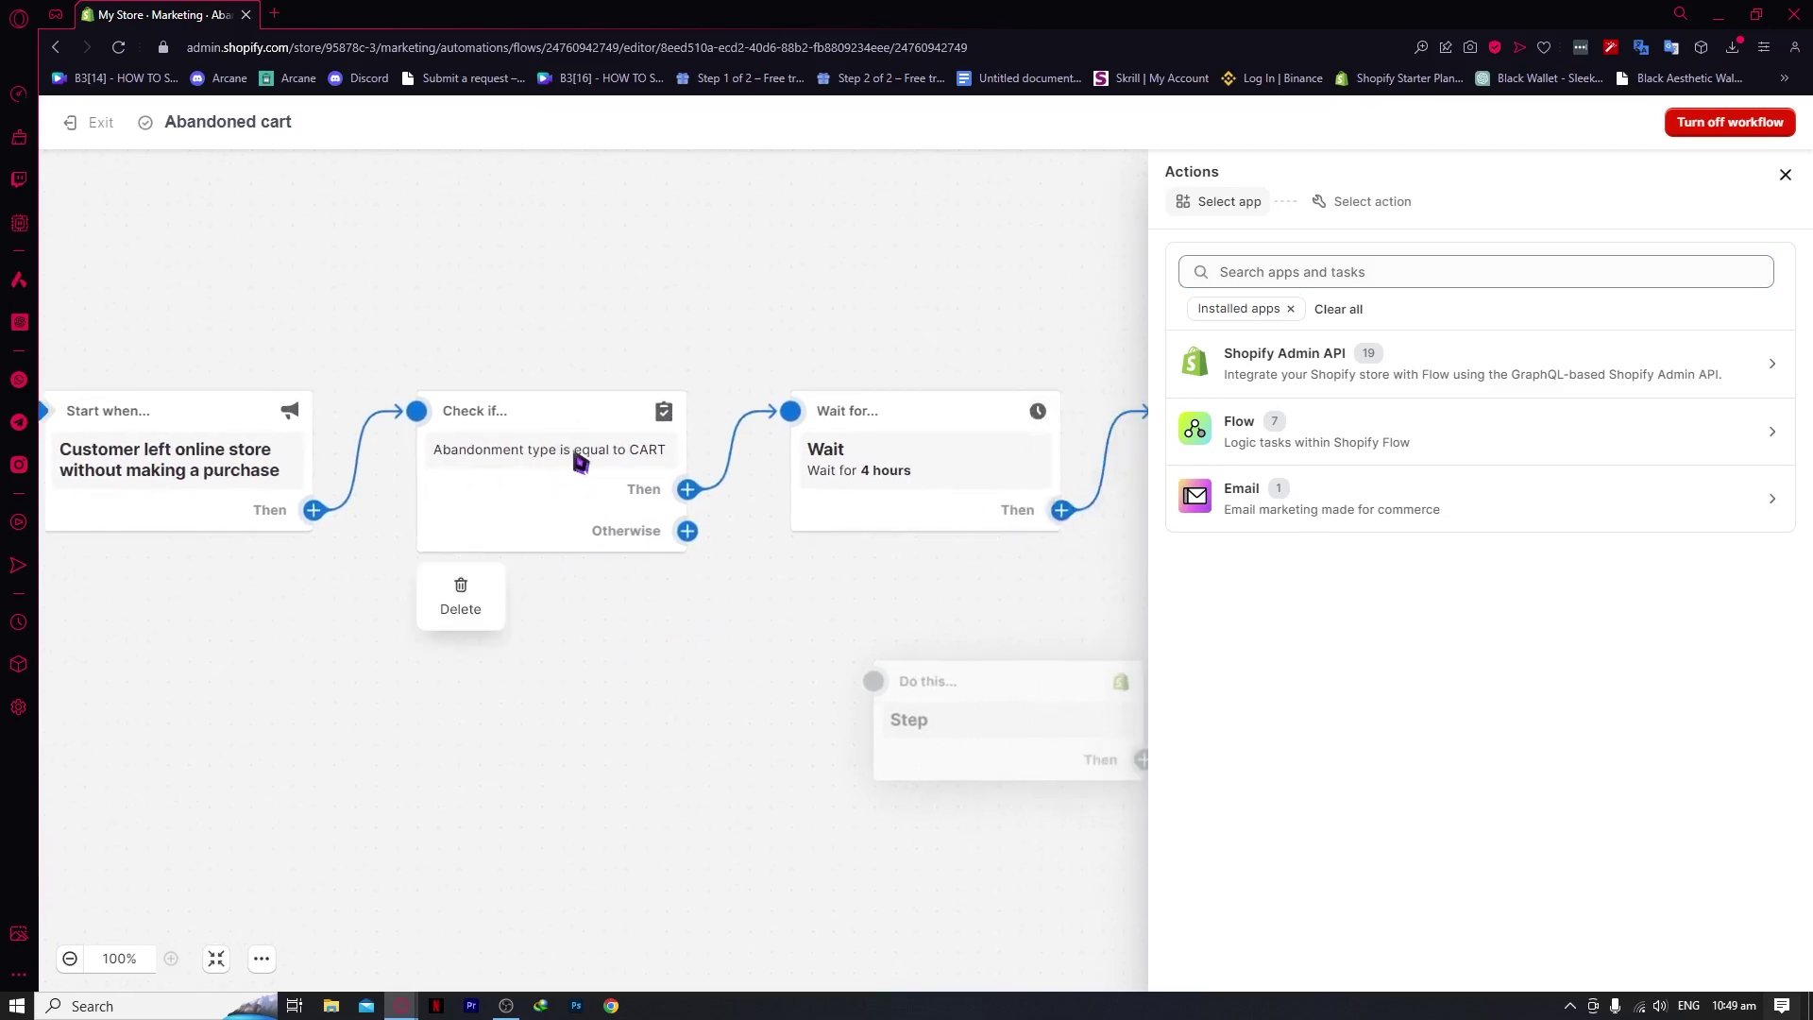
scroll(661, 566, "right", 2)
mouse_move(812, 496)
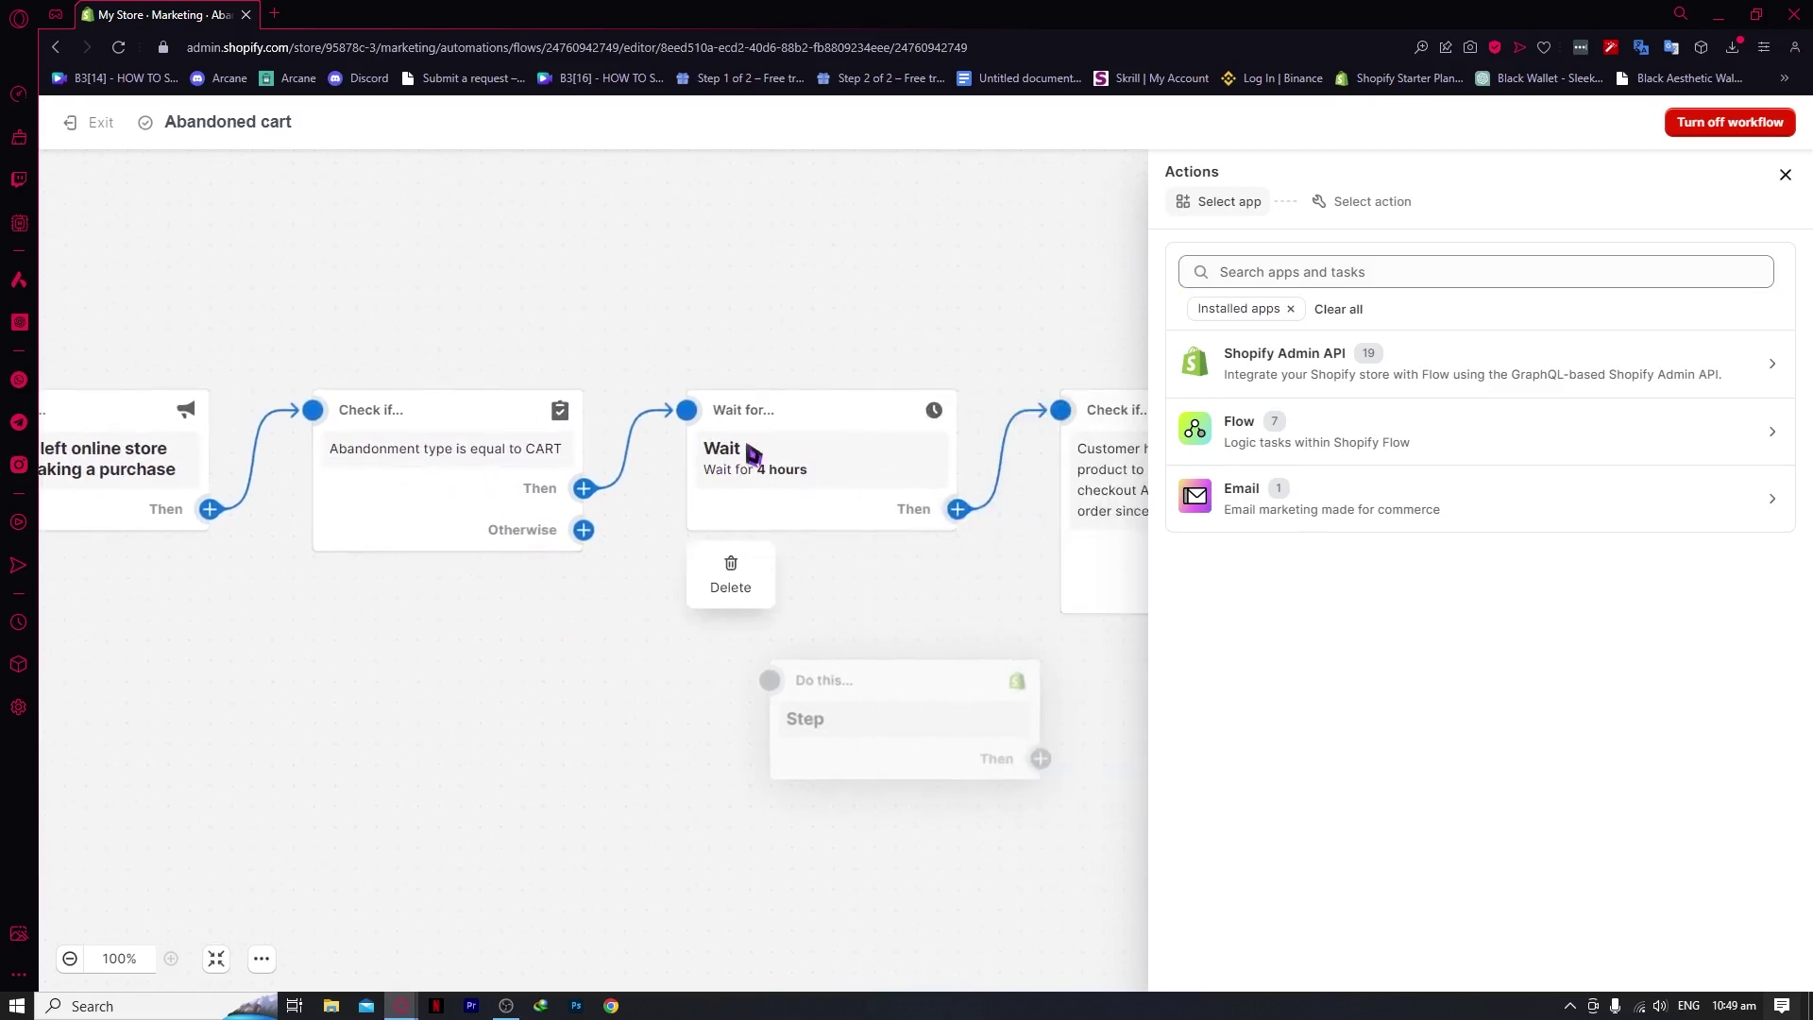
mouse_move(498, 458)
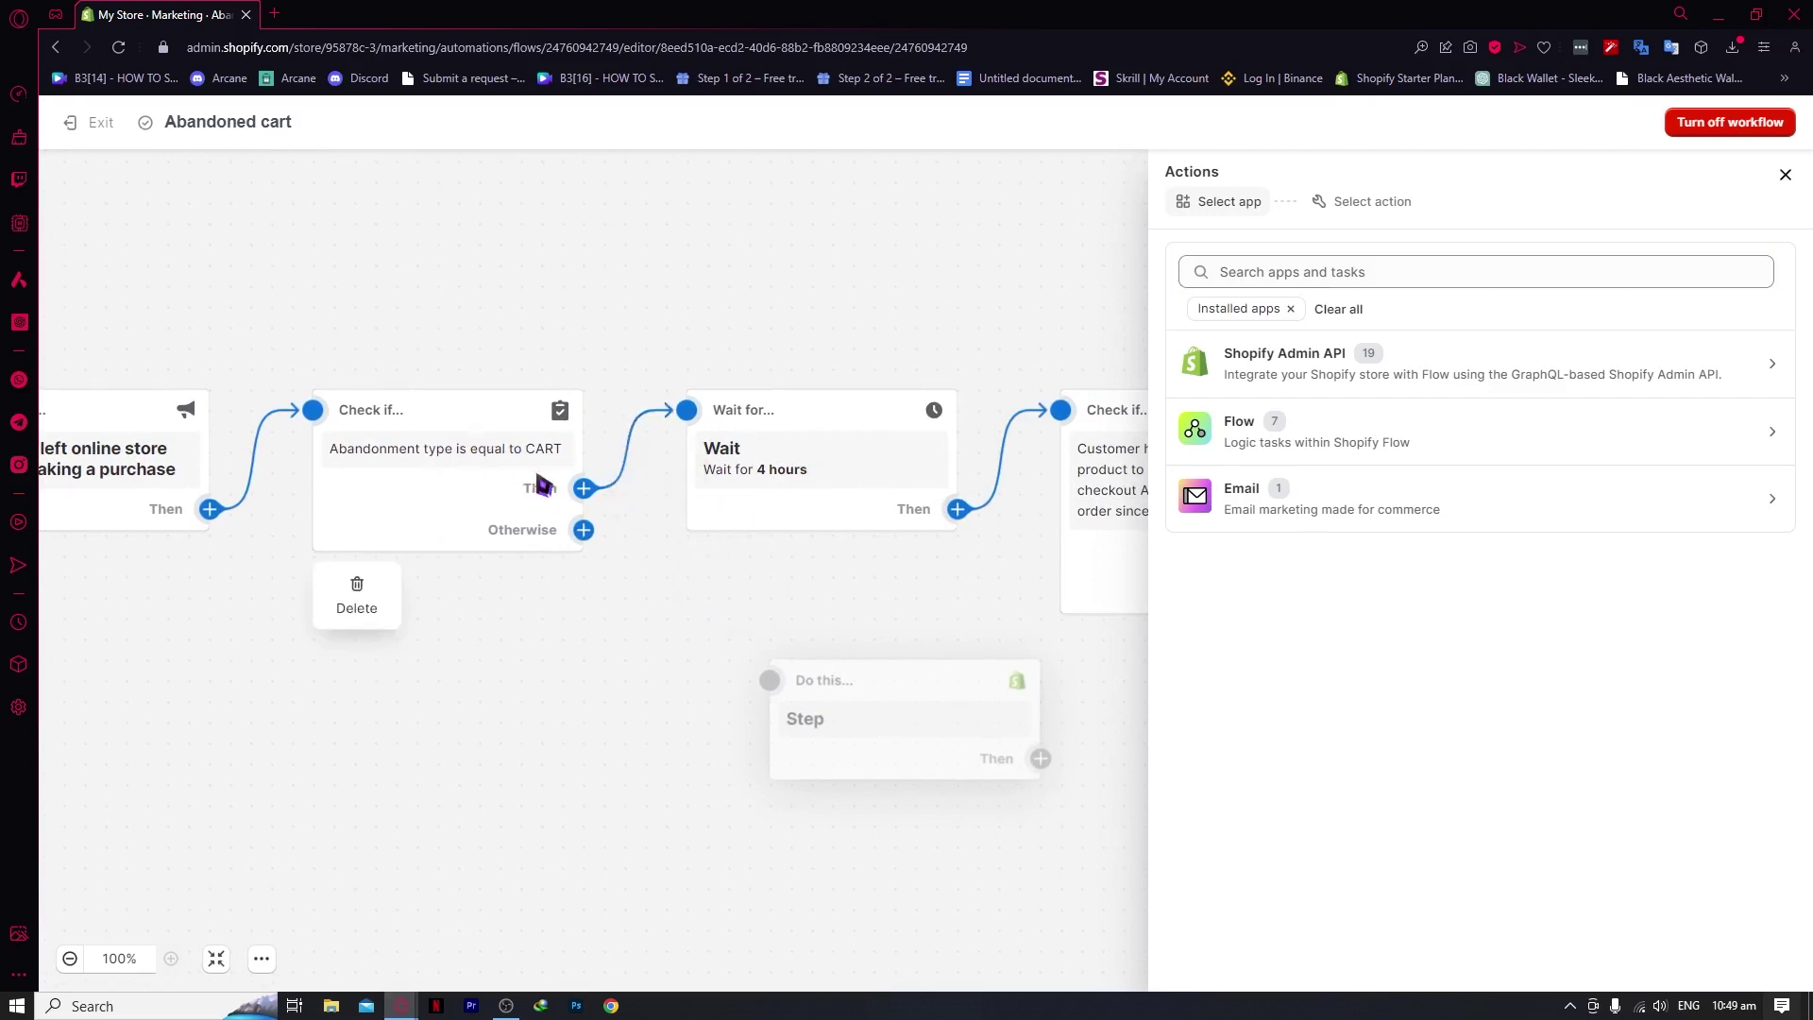
scroll(646, 563, "right", 3)
scroll(693, 567, "right", 1)
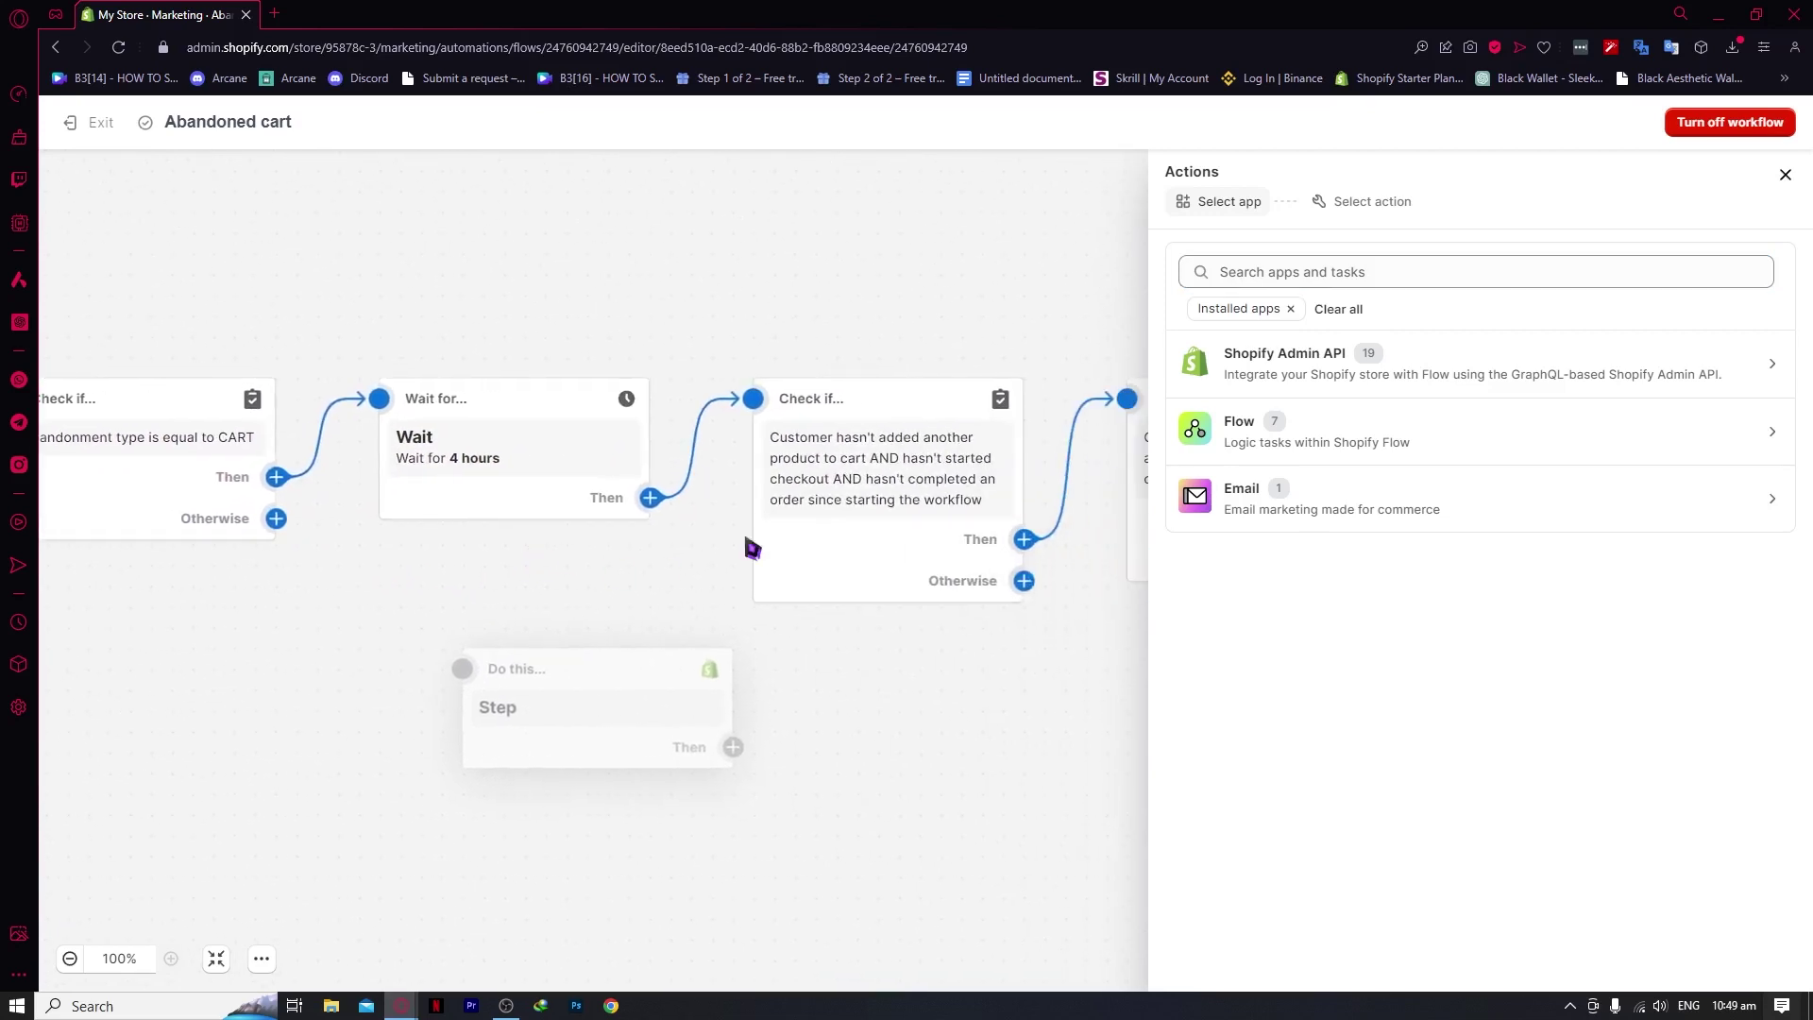
scroll(783, 661, "right", 2)
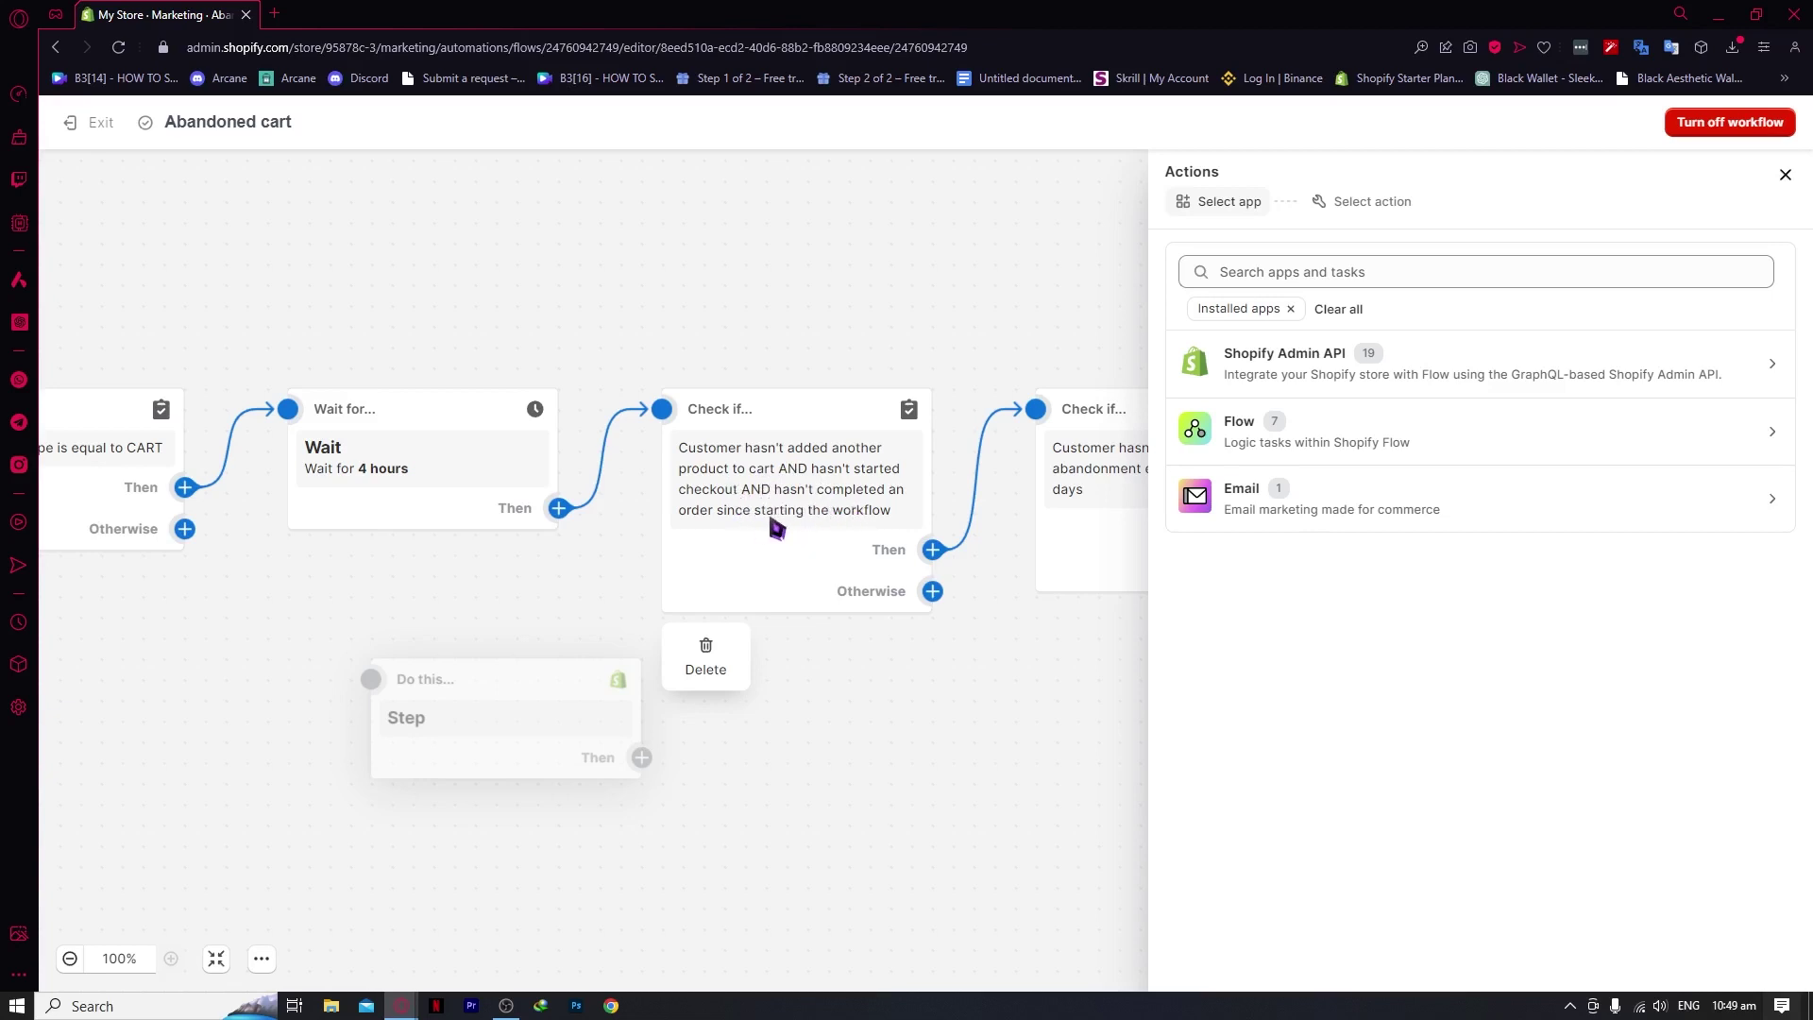
mouse_move(519, 522)
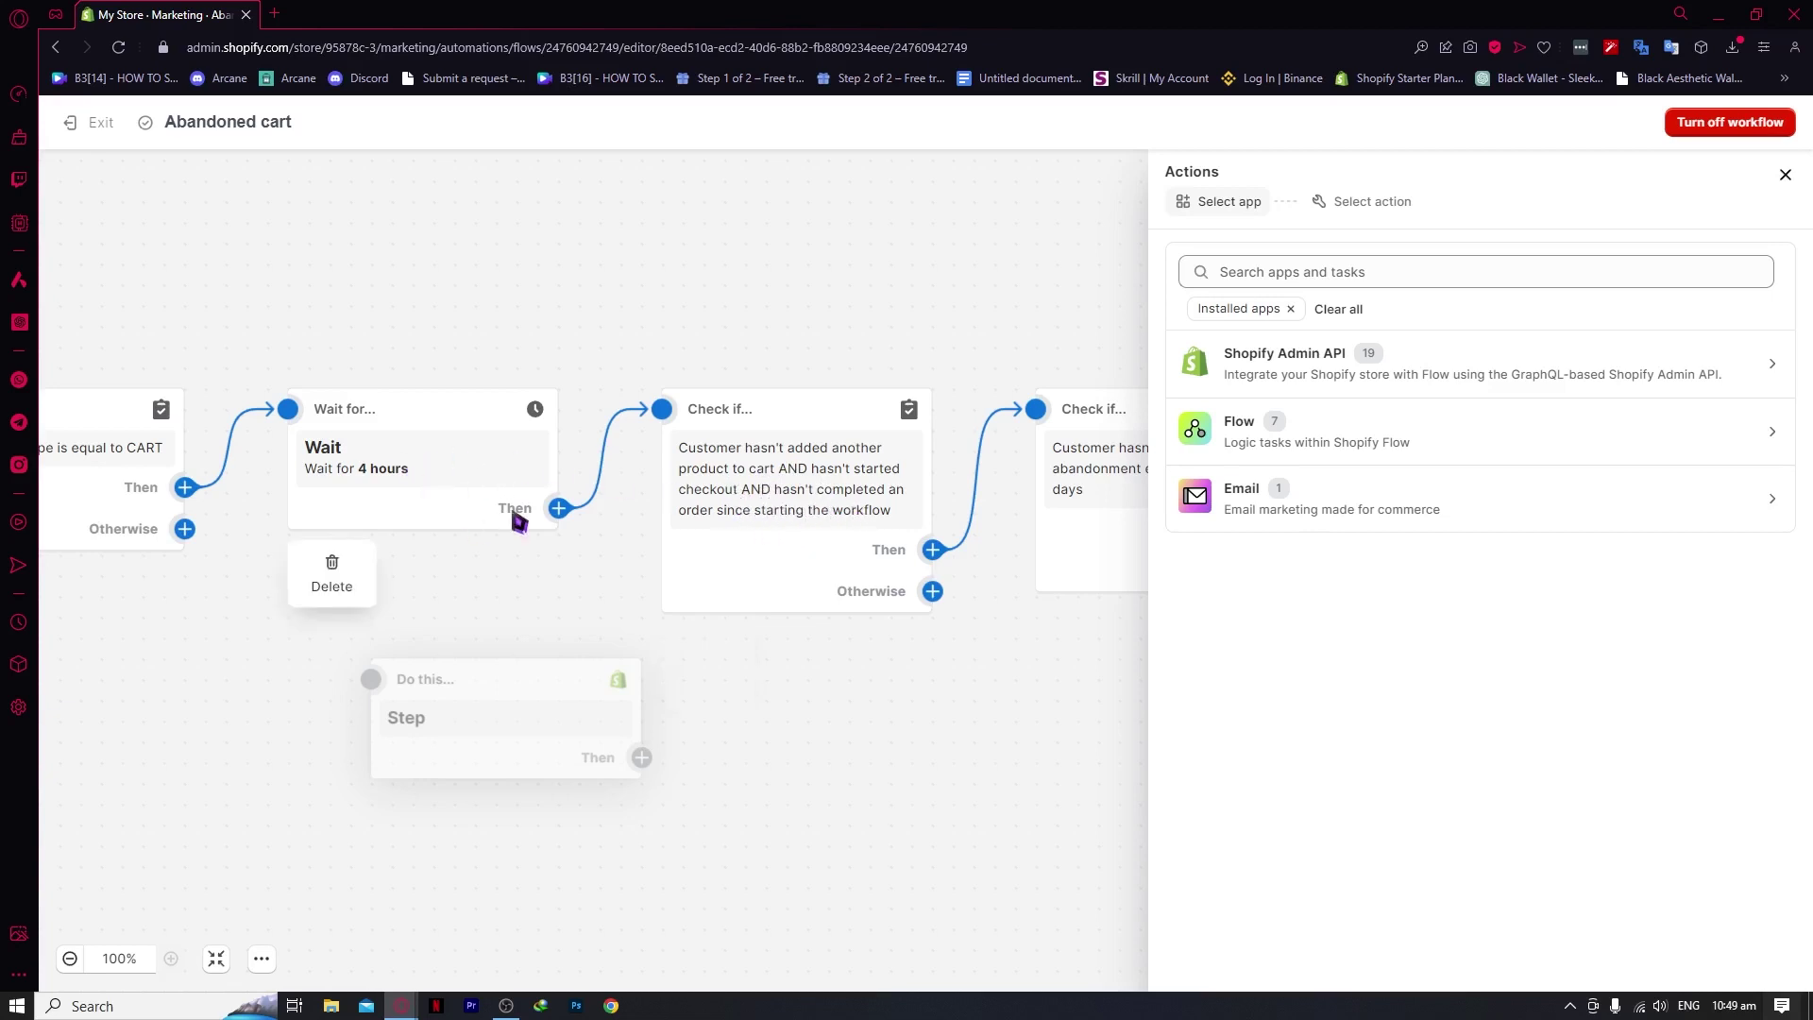
mouse_move(688, 458)
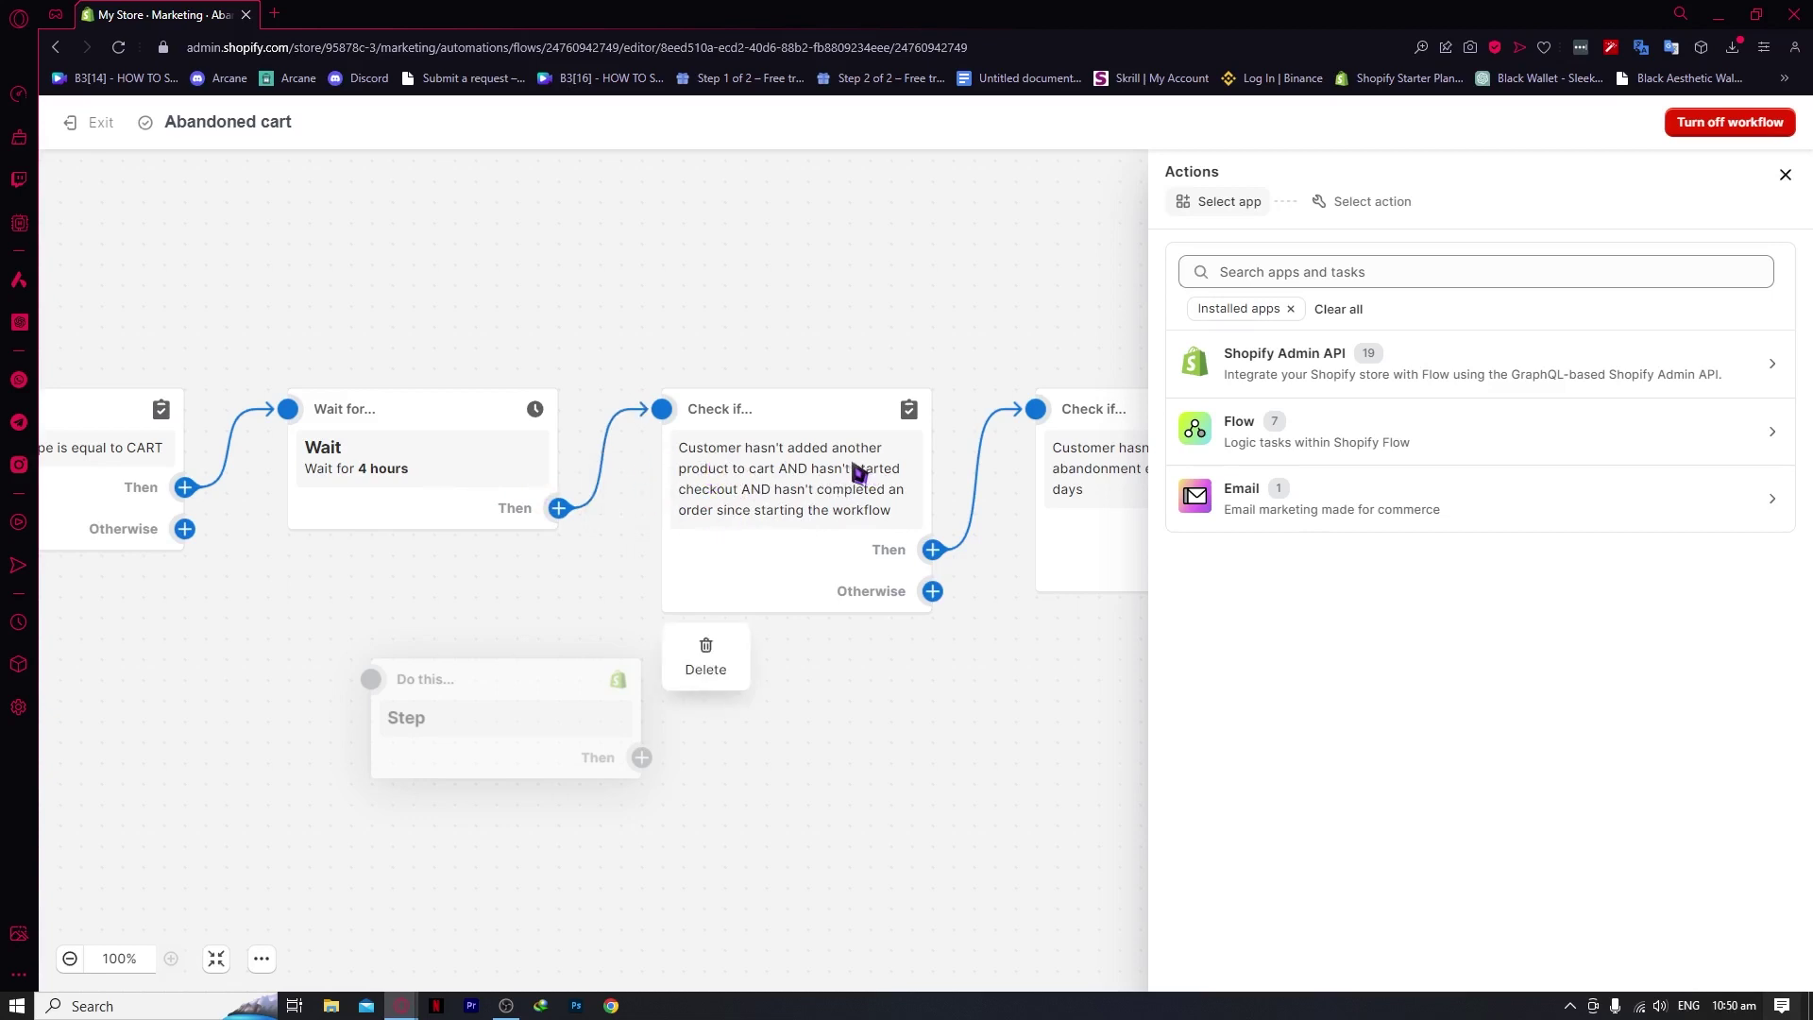
Examine the recent abandonment email check, the product stock check and the final email action, closing the action choices without adding a step.
left_click_drag(1028, 632, 939, 635)
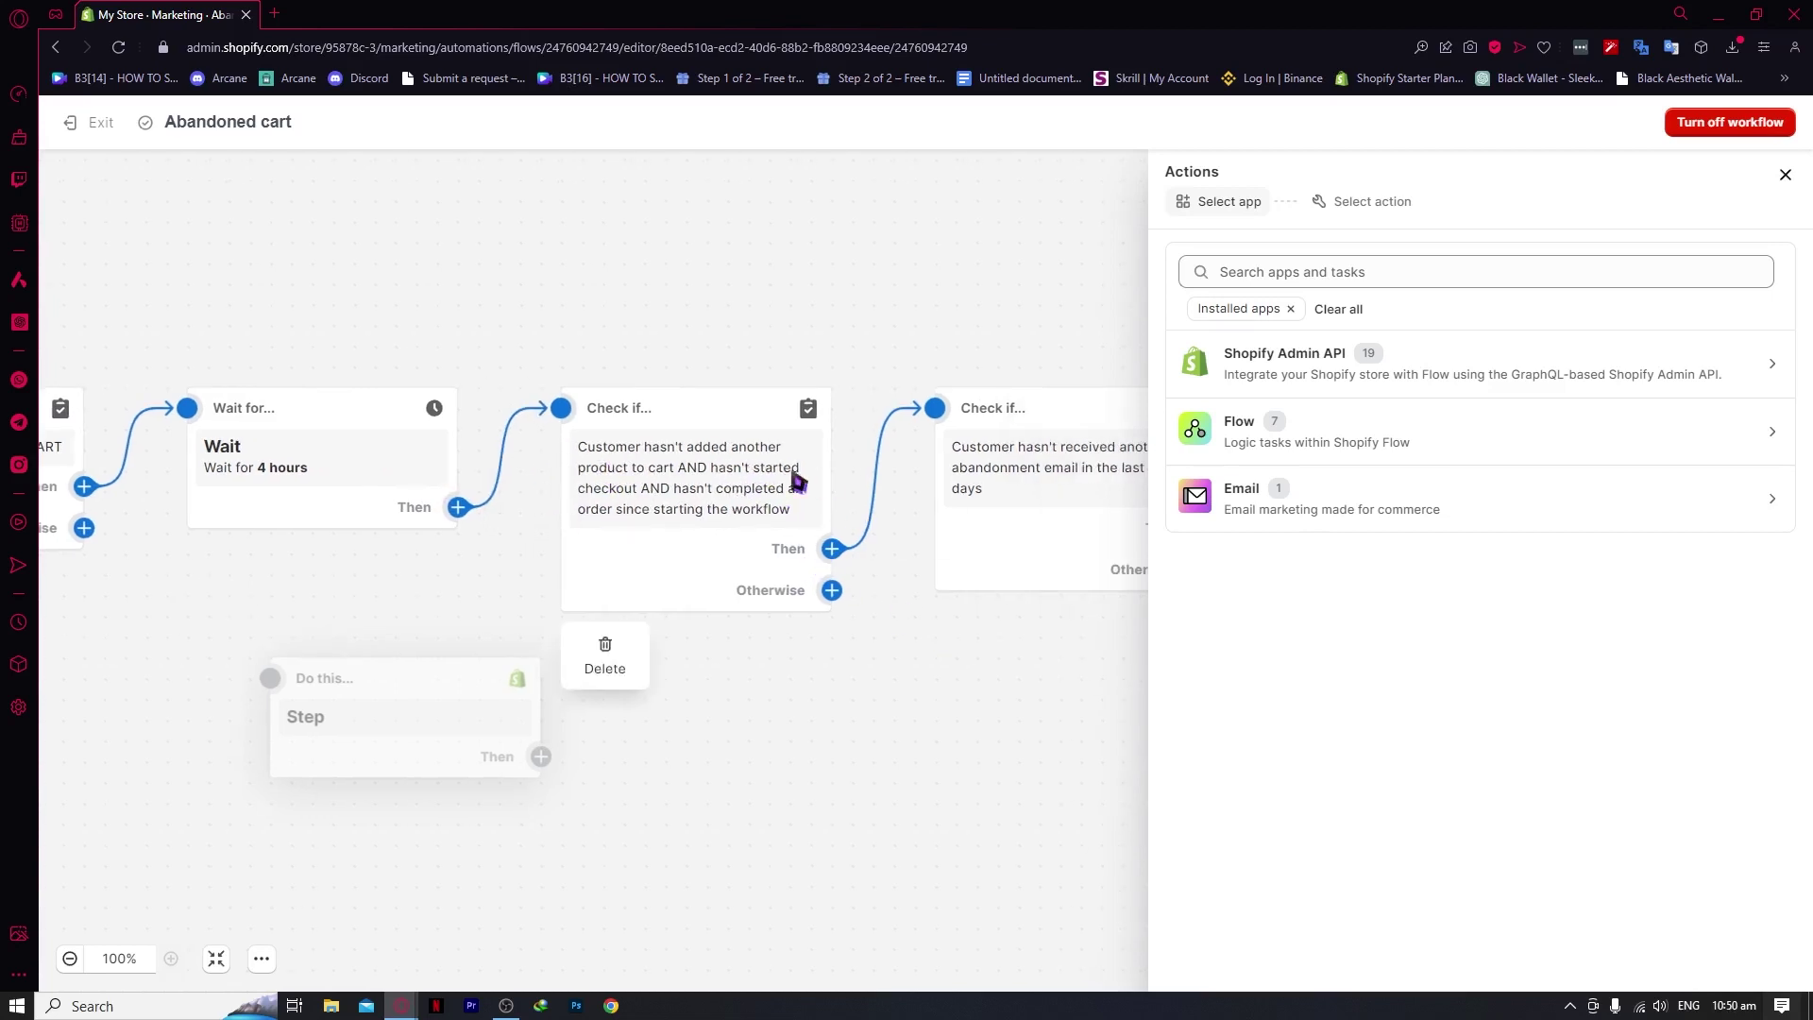
scroll(888, 567, "right", 3)
mouse_move(874, 492)
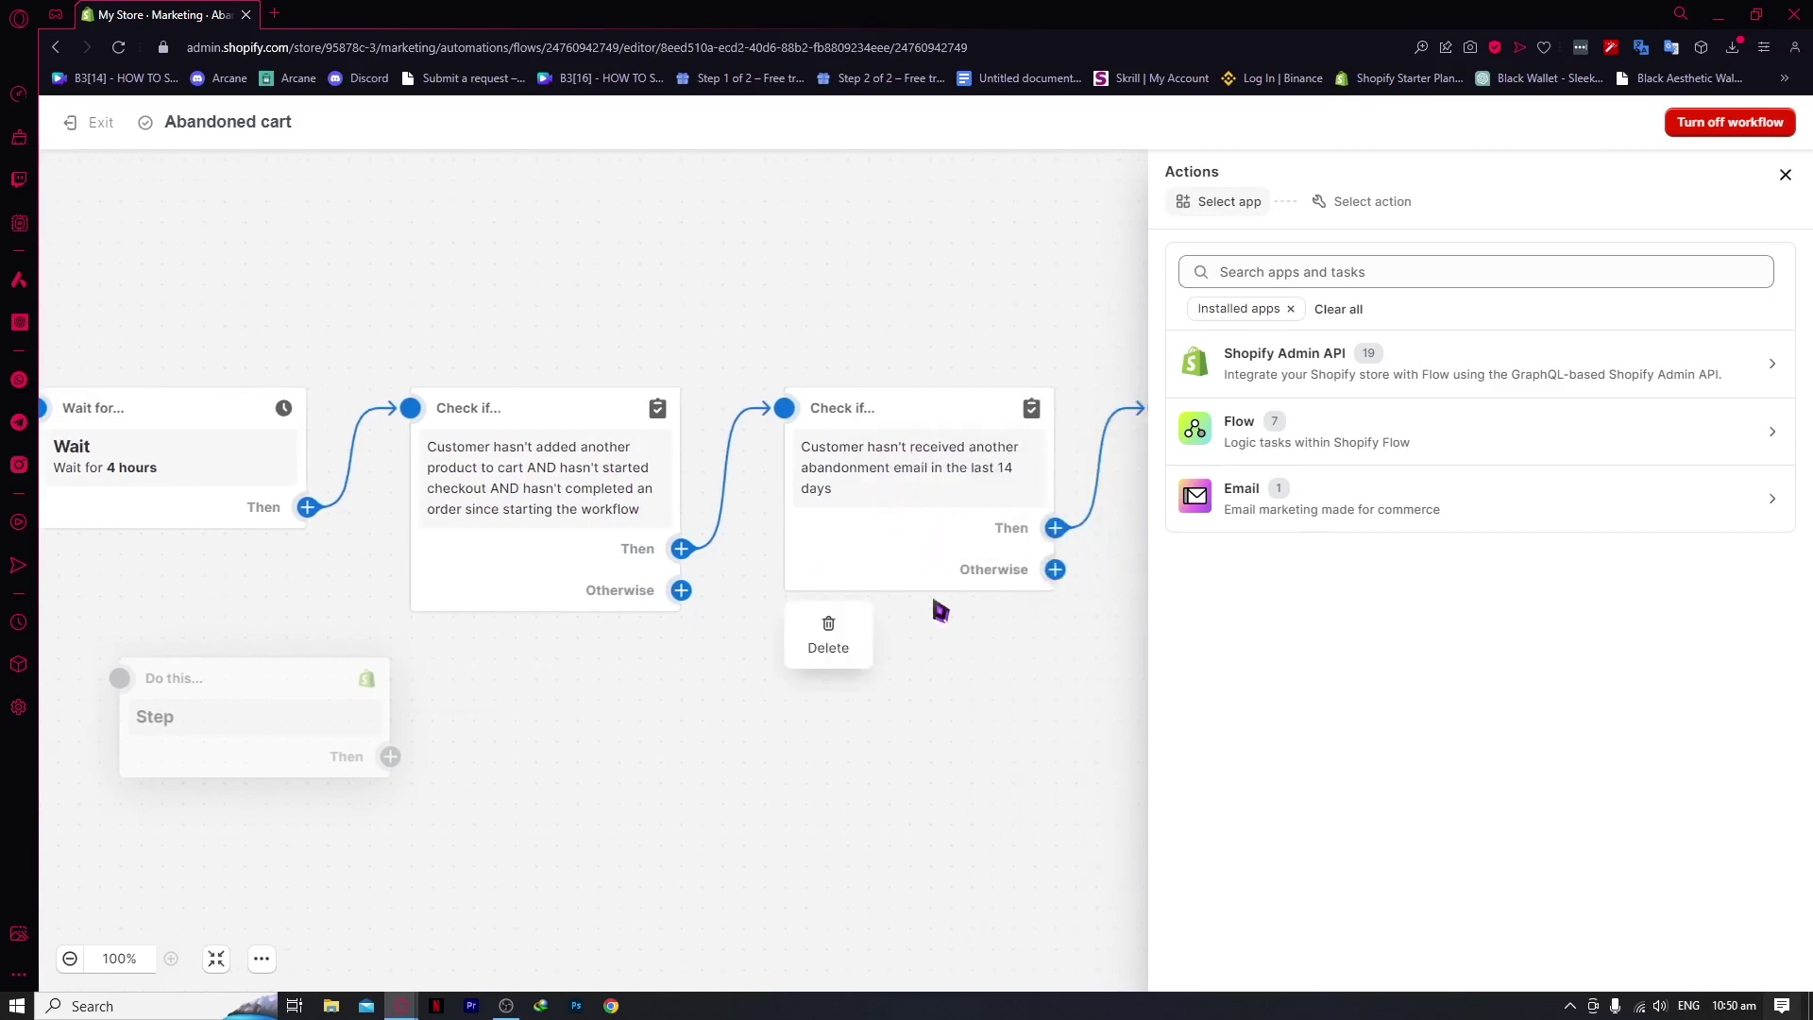
scroll(941, 611, "right", 2)
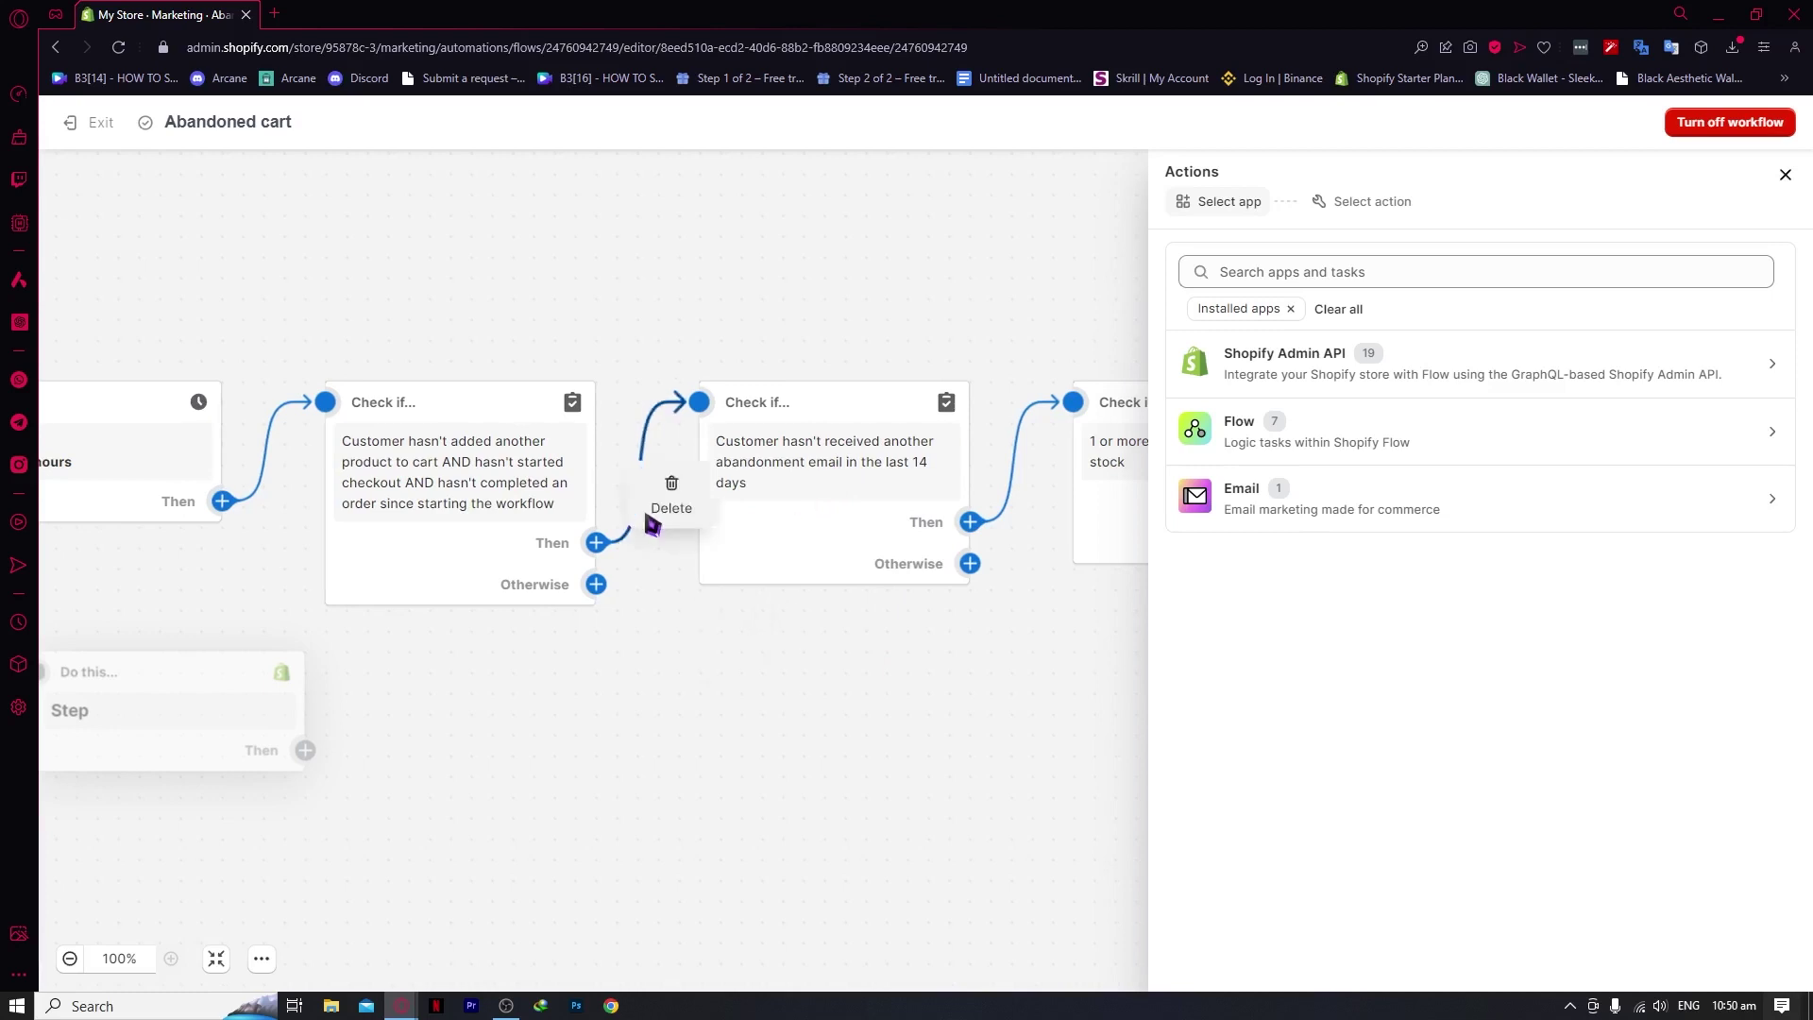
scroll(640, 675, "right", 4)
scroll(888, 672, "right", 2)
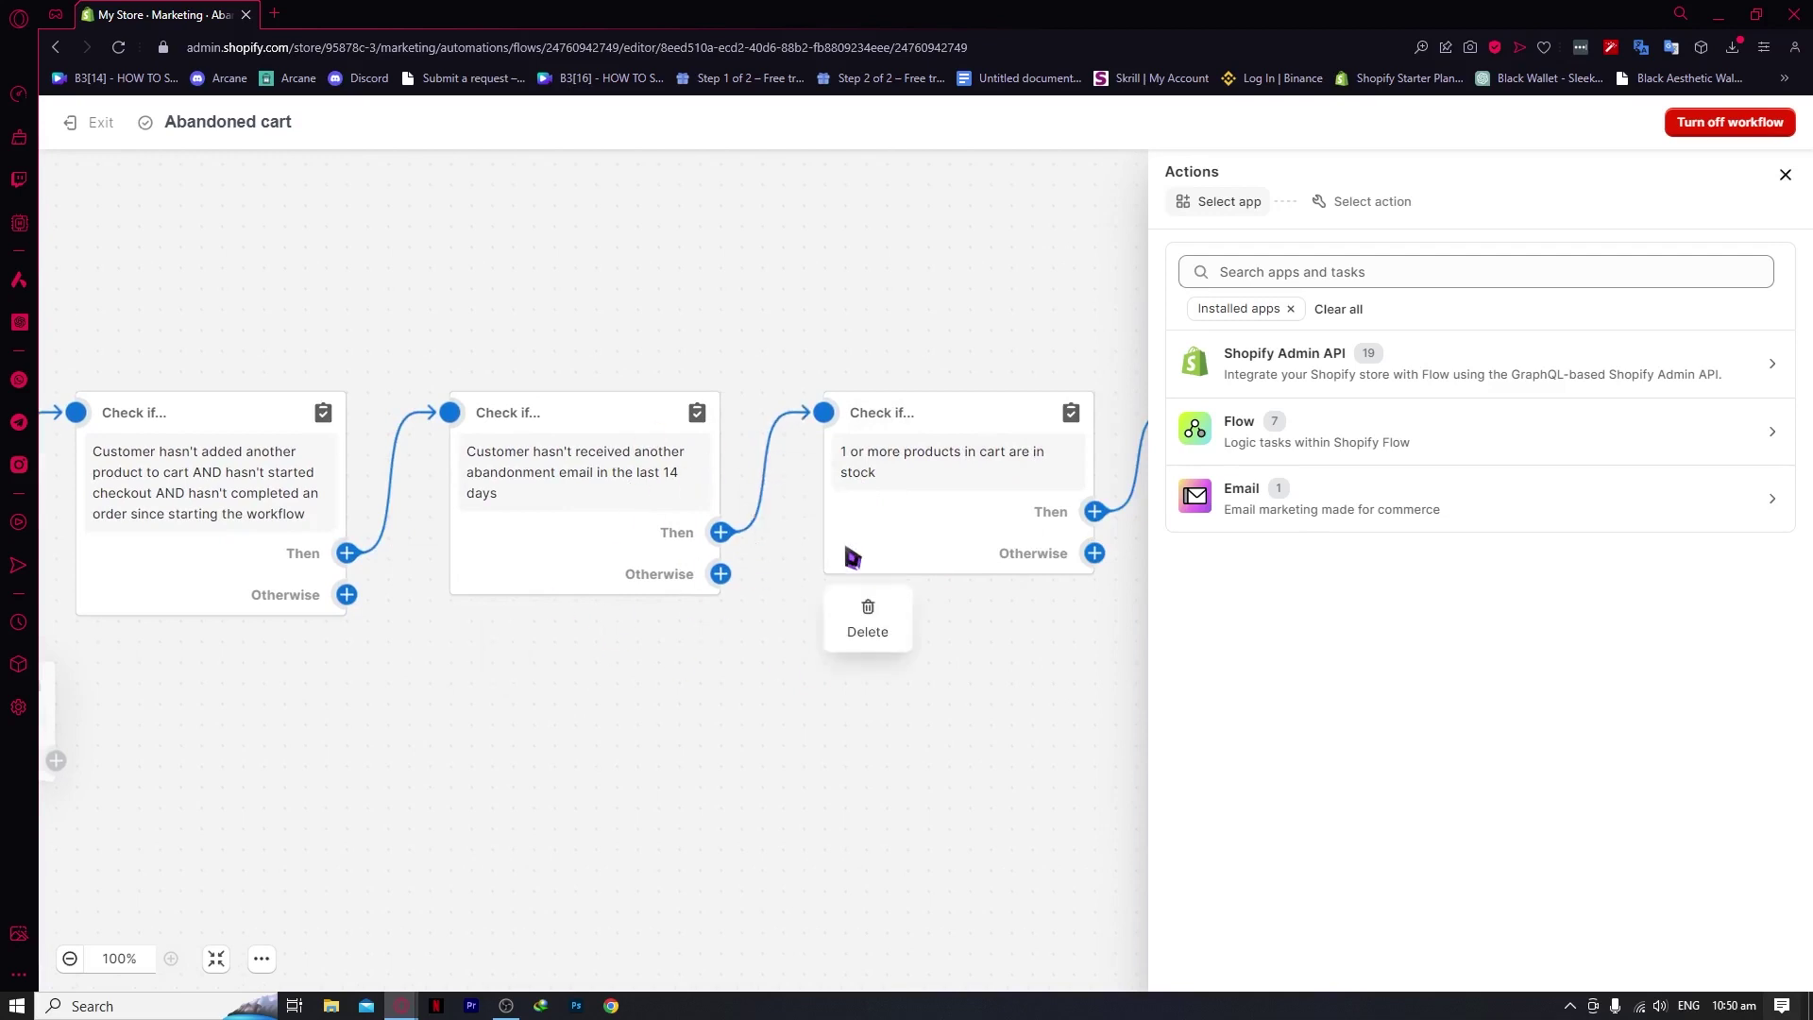
scroll(742, 635, "right", 2)
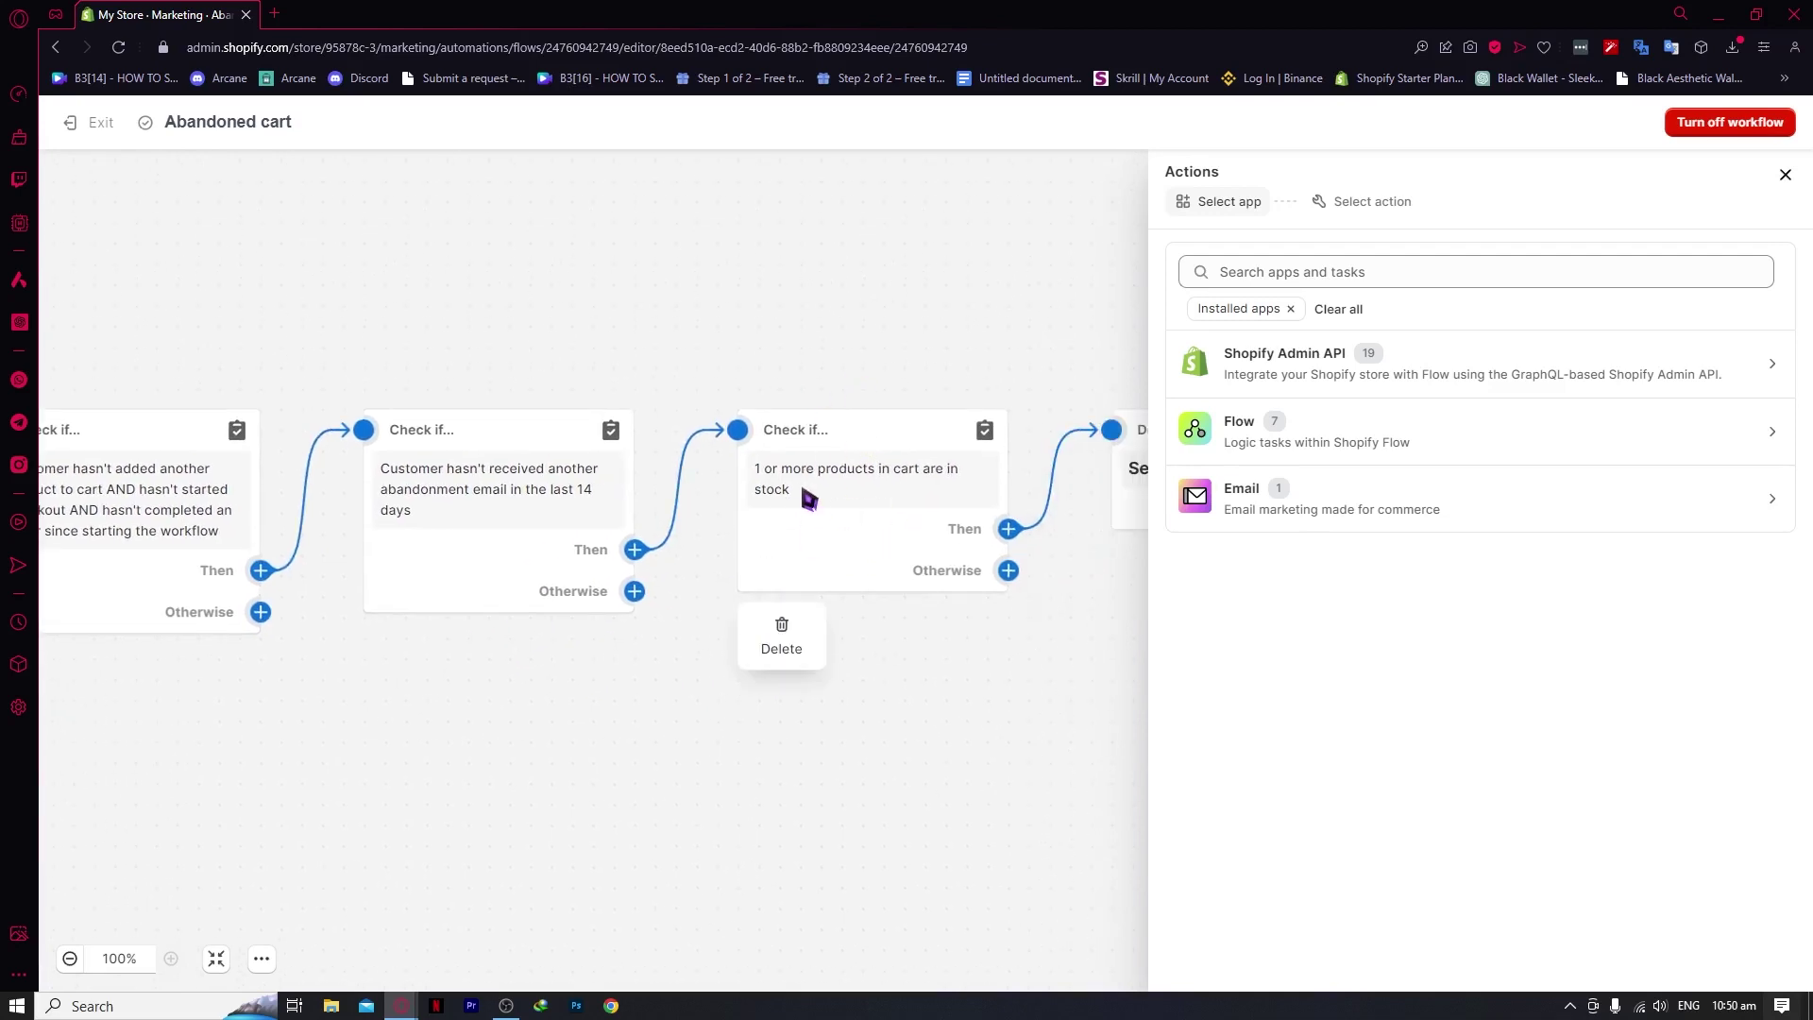
scroll(862, 620, "right", 3)
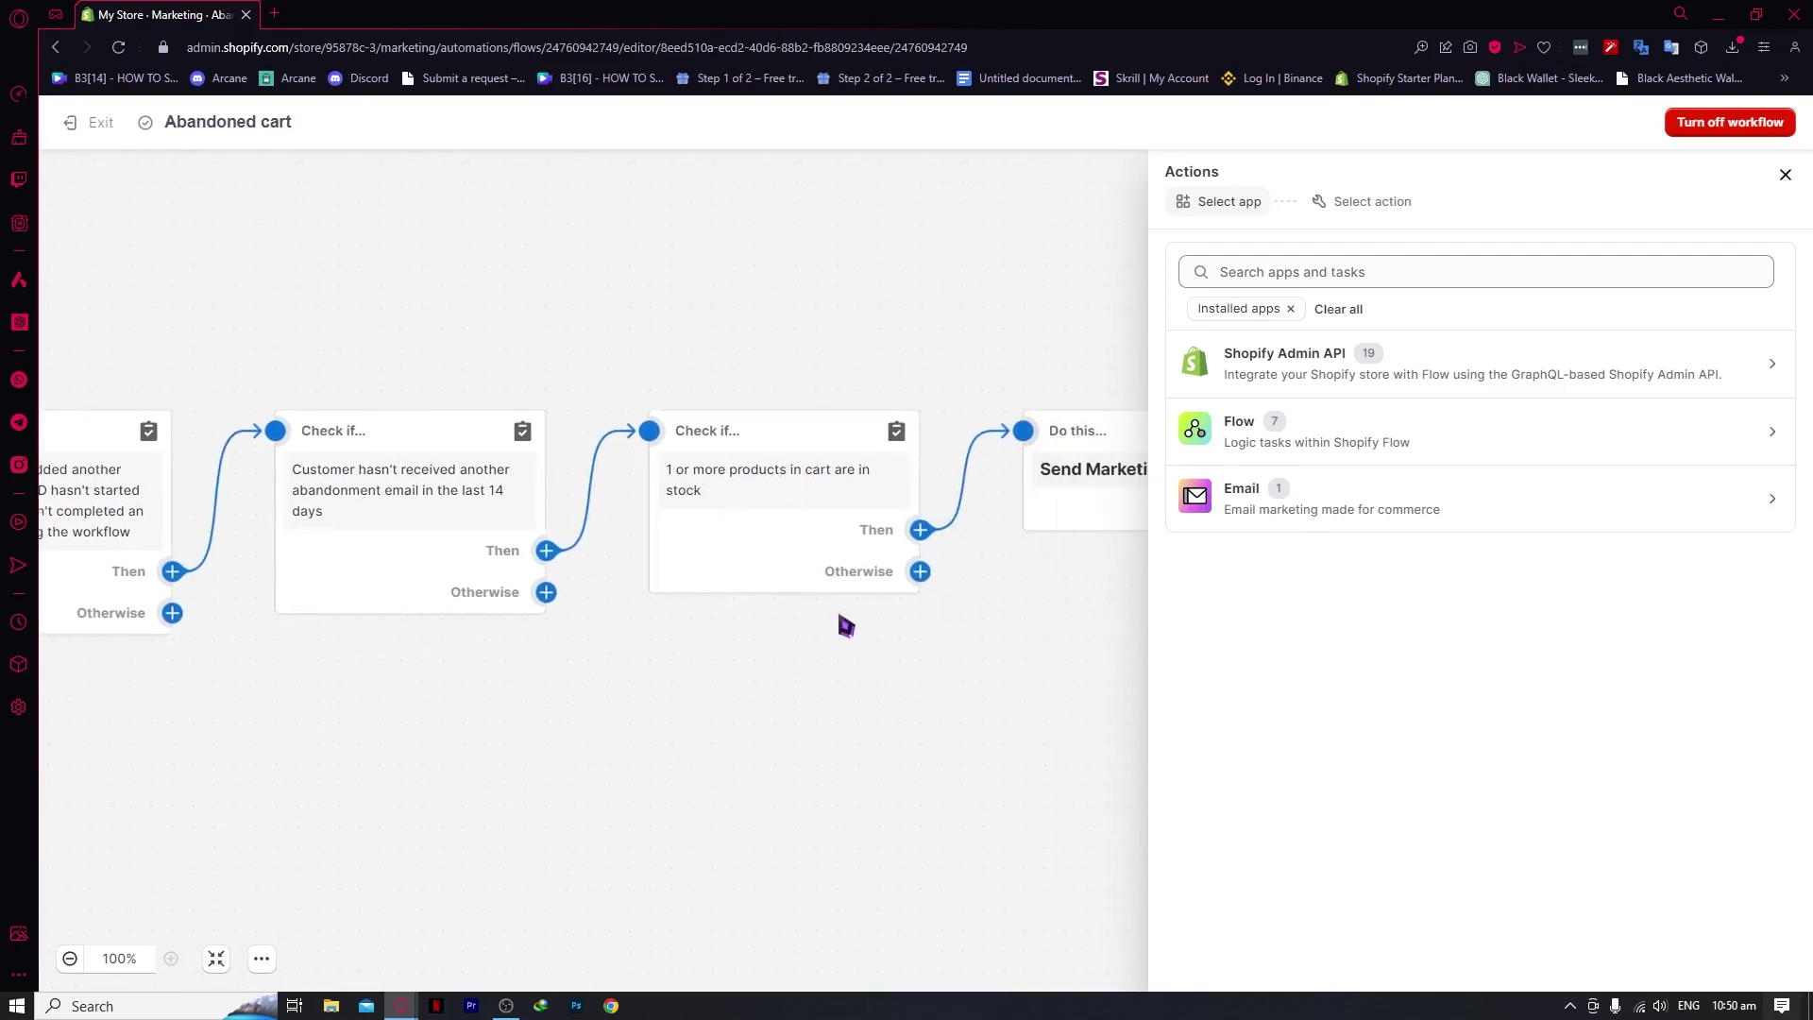
scroll(830, 624, "left", 1)
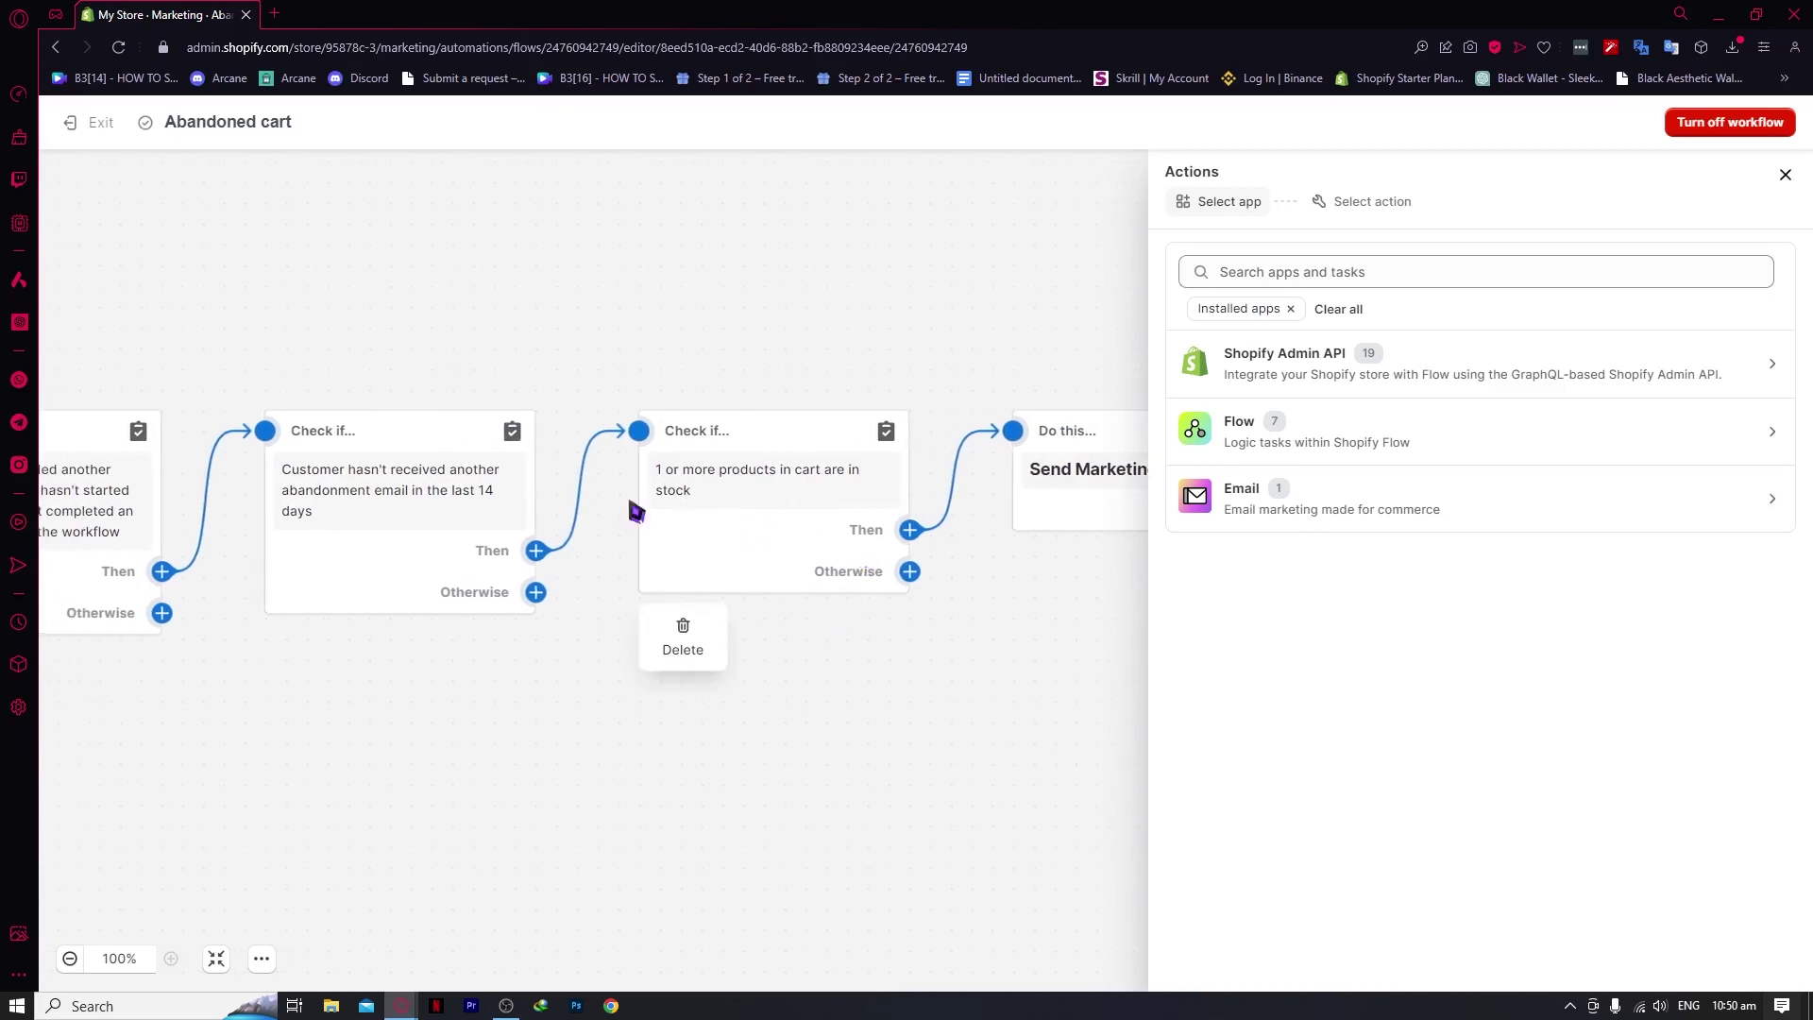
scroll(665, 654, "left", 1)
scroll(595, 666, "left", 1)
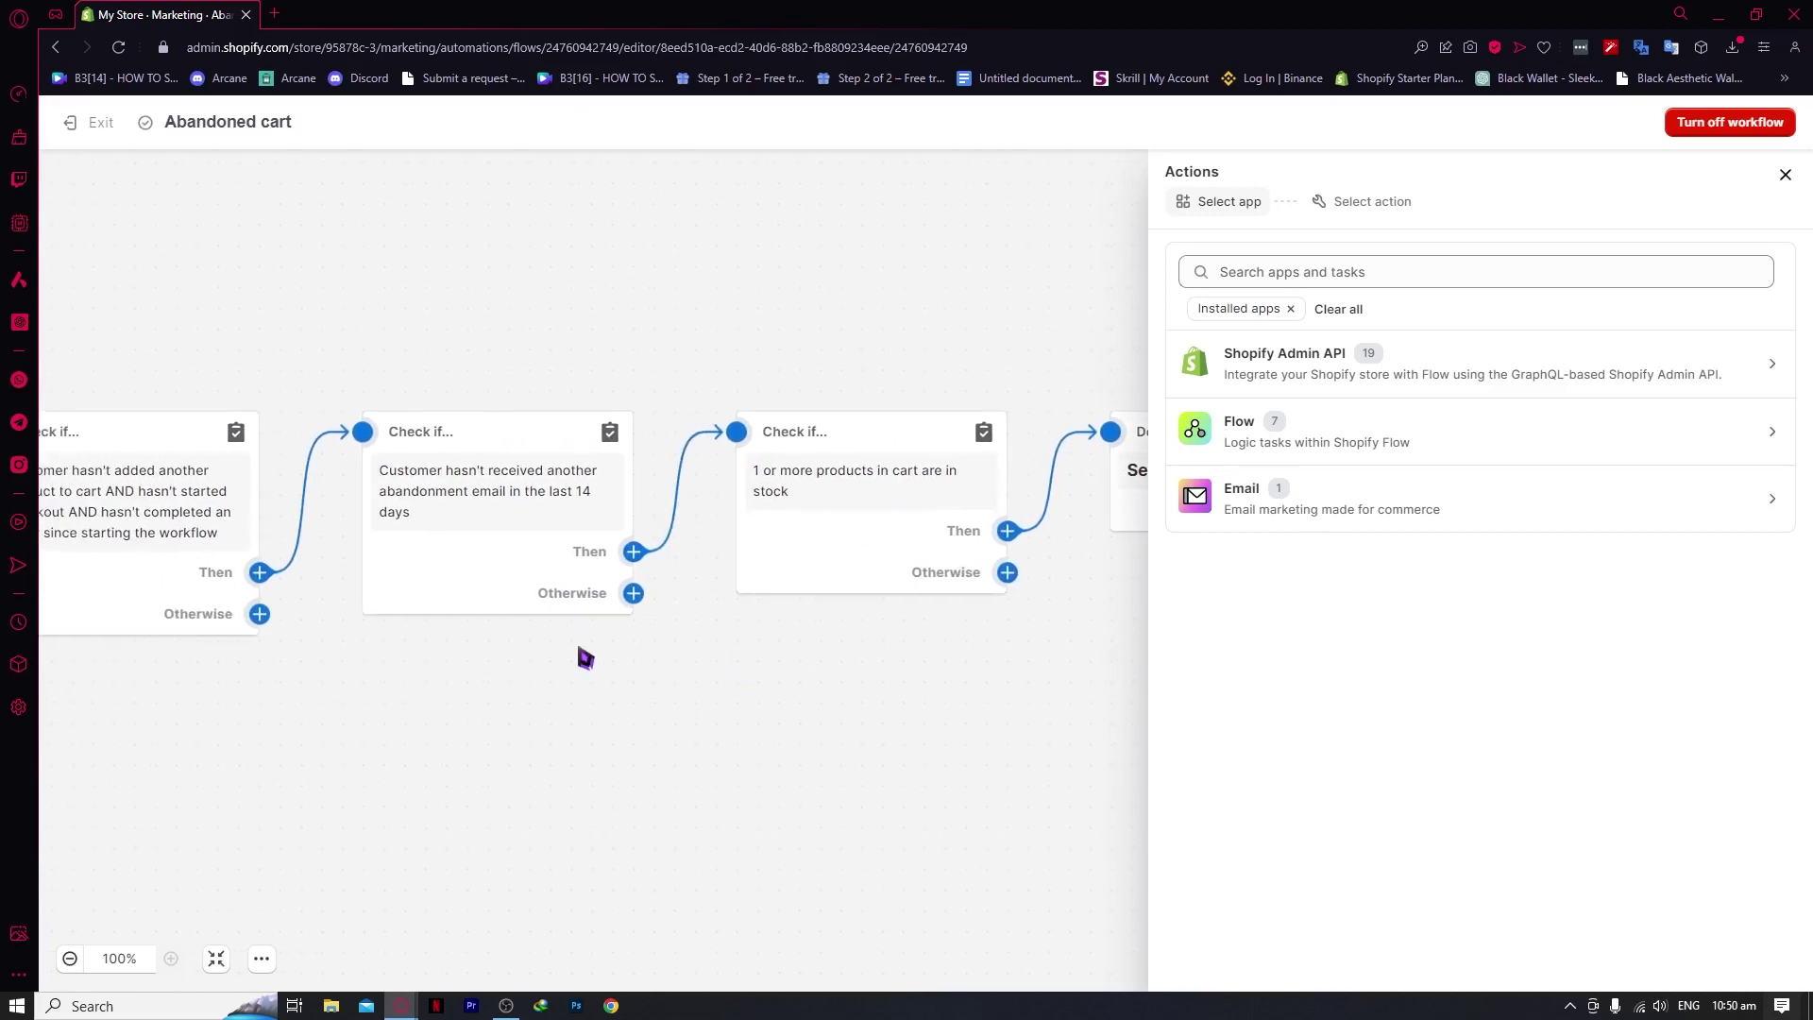
scroll(567, 642, "left", 3)
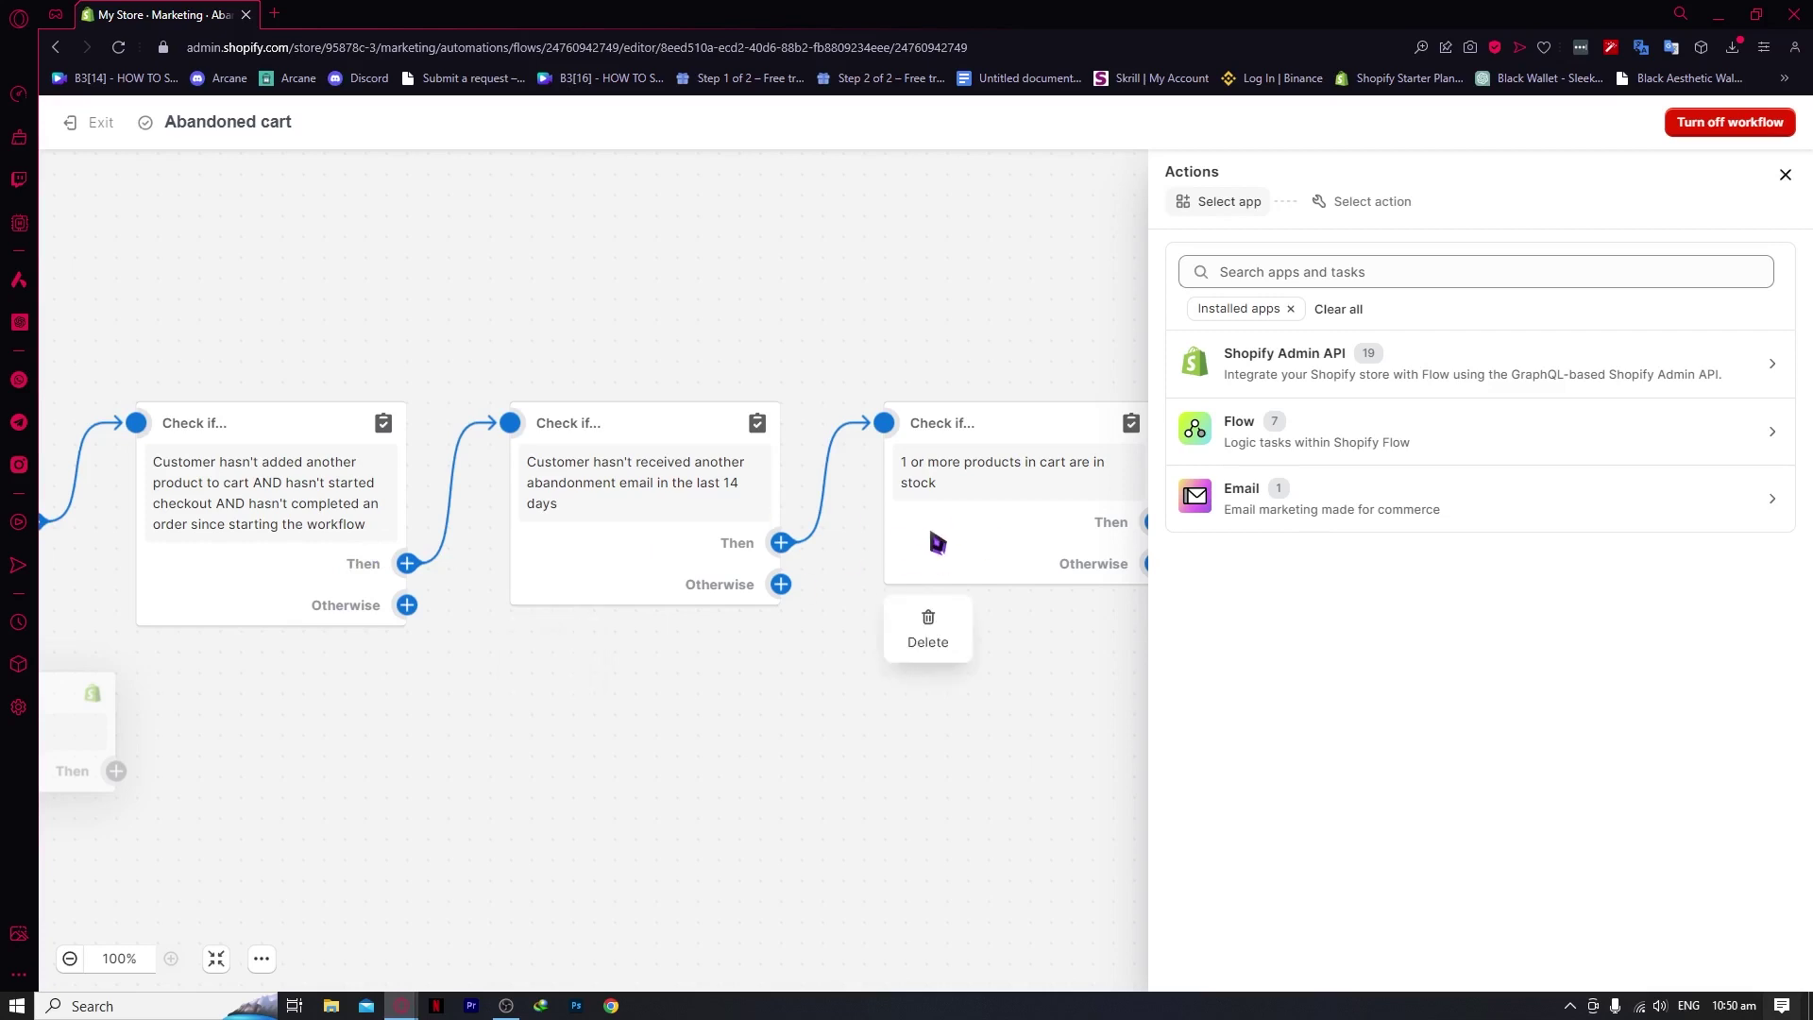
scroll(831, 661, "right", 9)
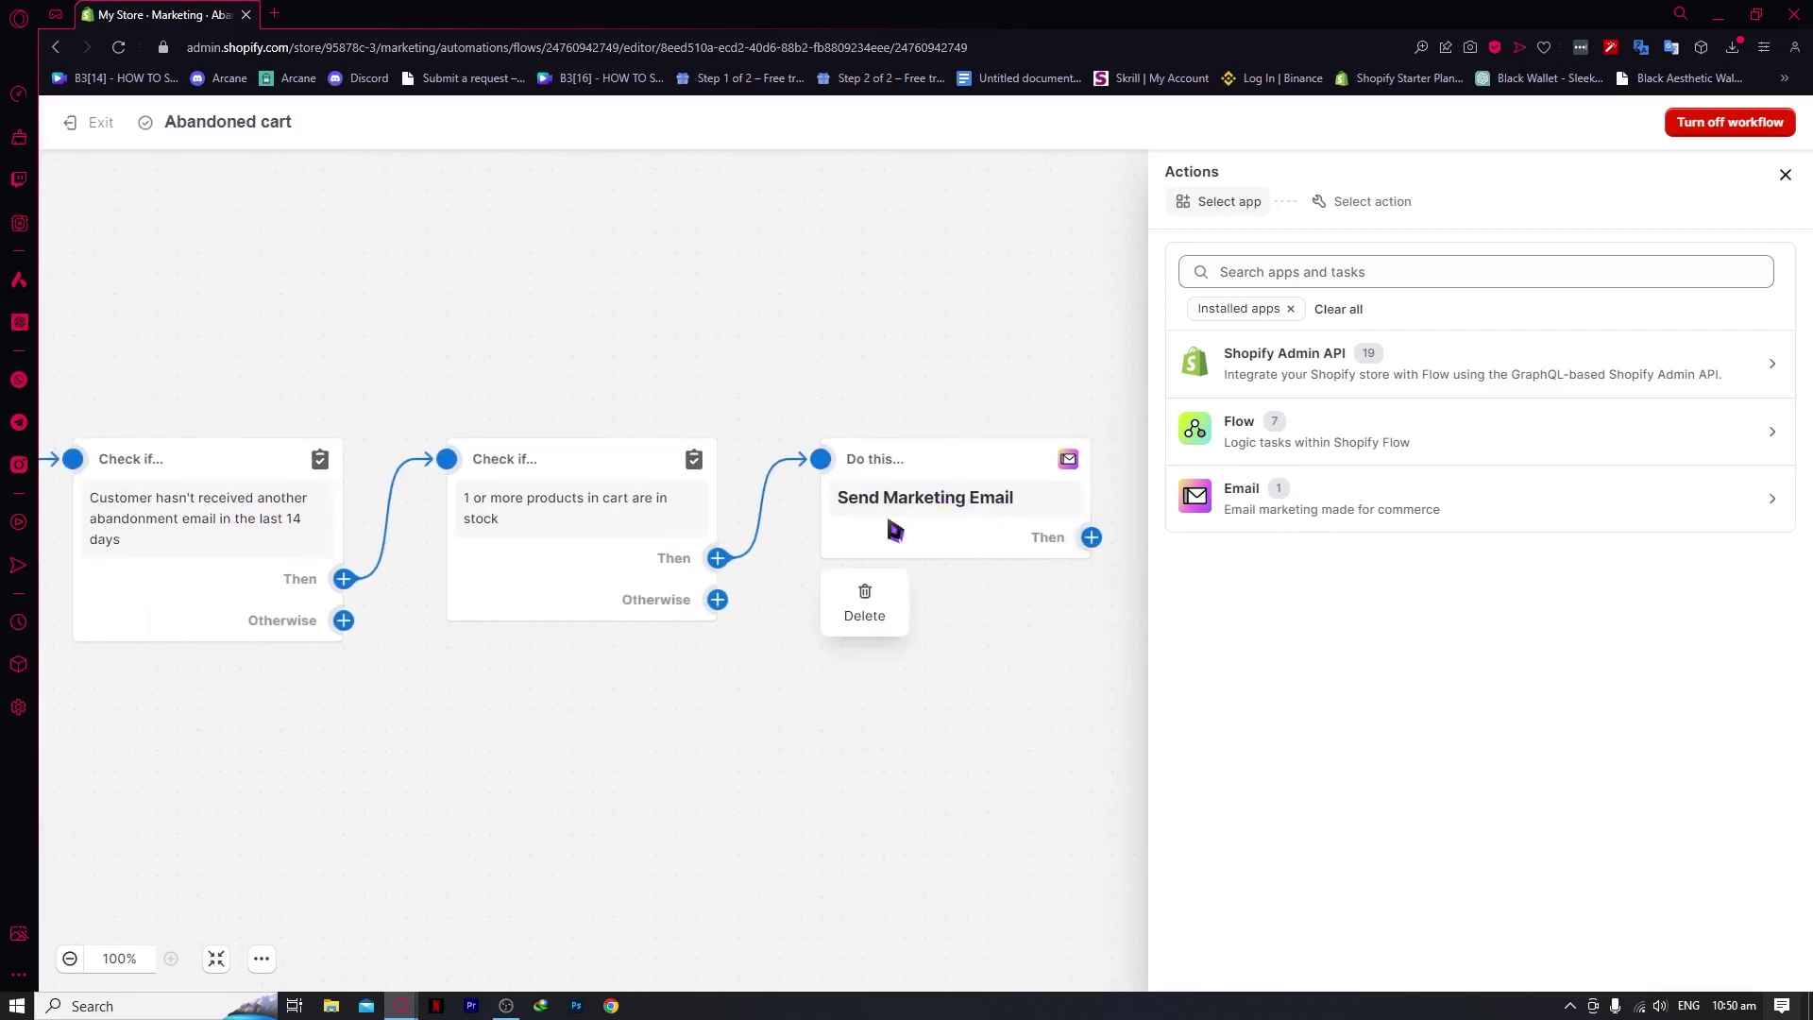
left_click(953, 647)
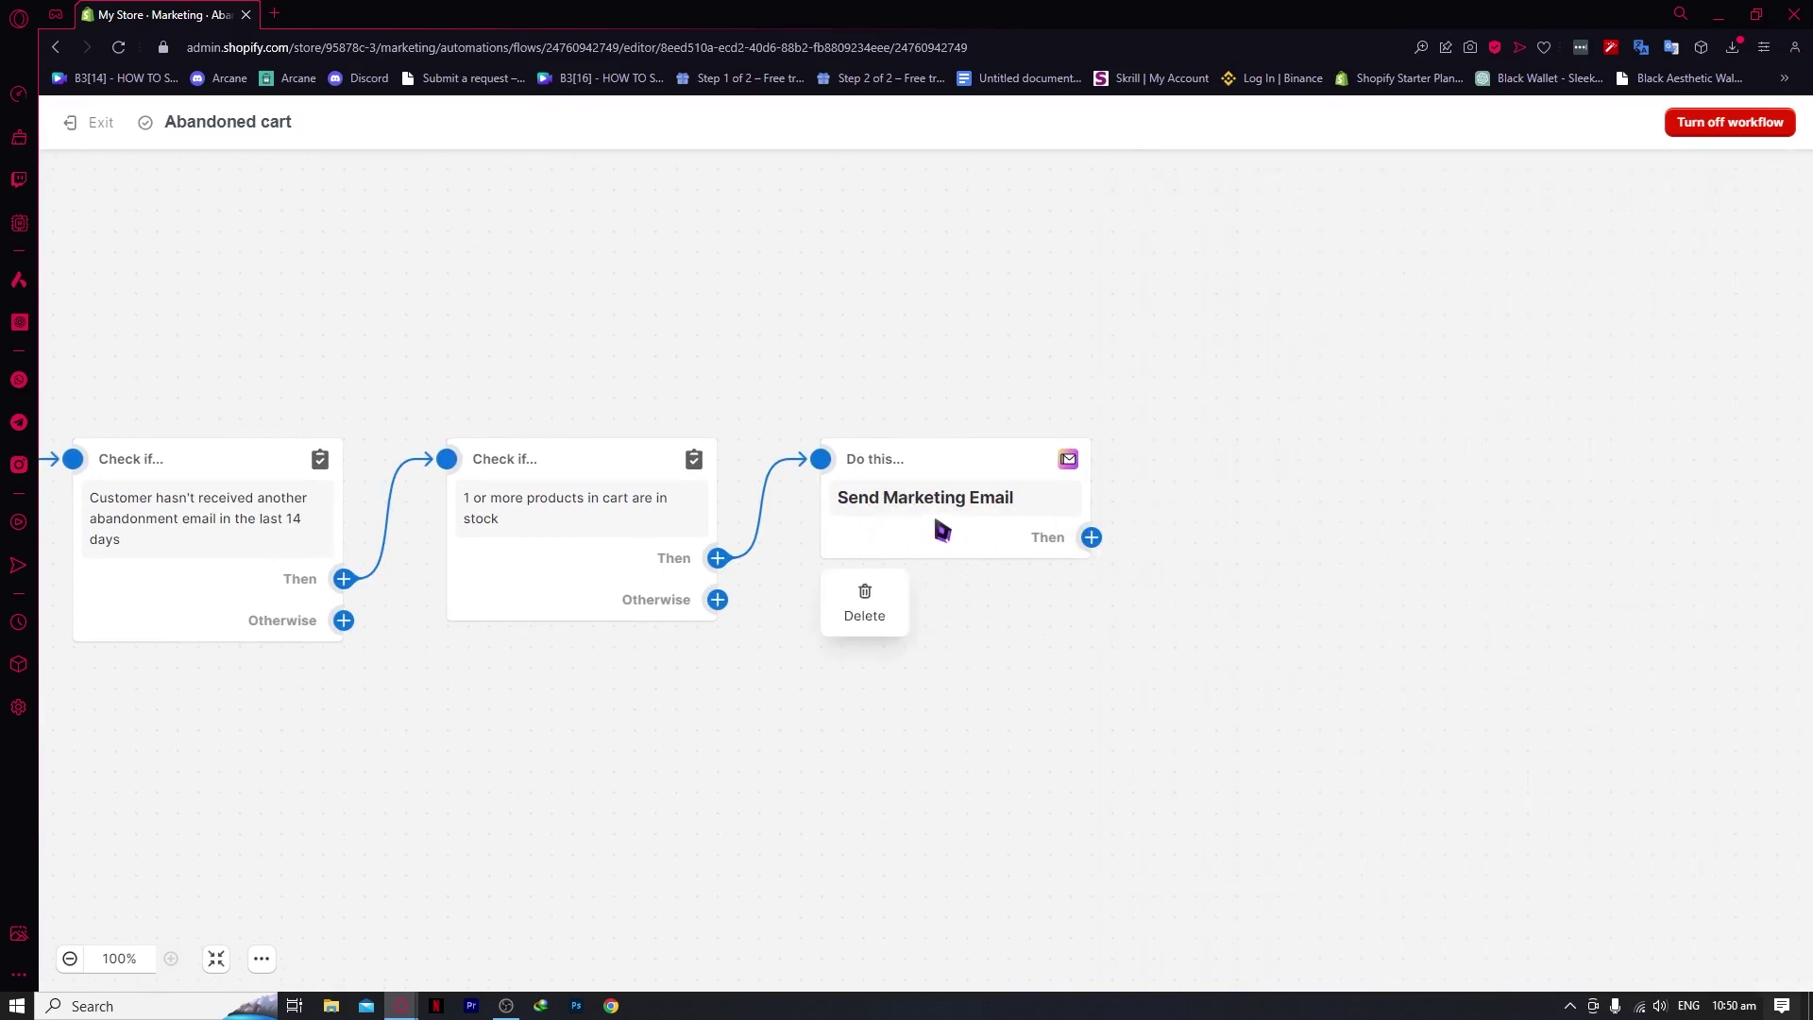
left_click_drag(648, 717, 915, 667)
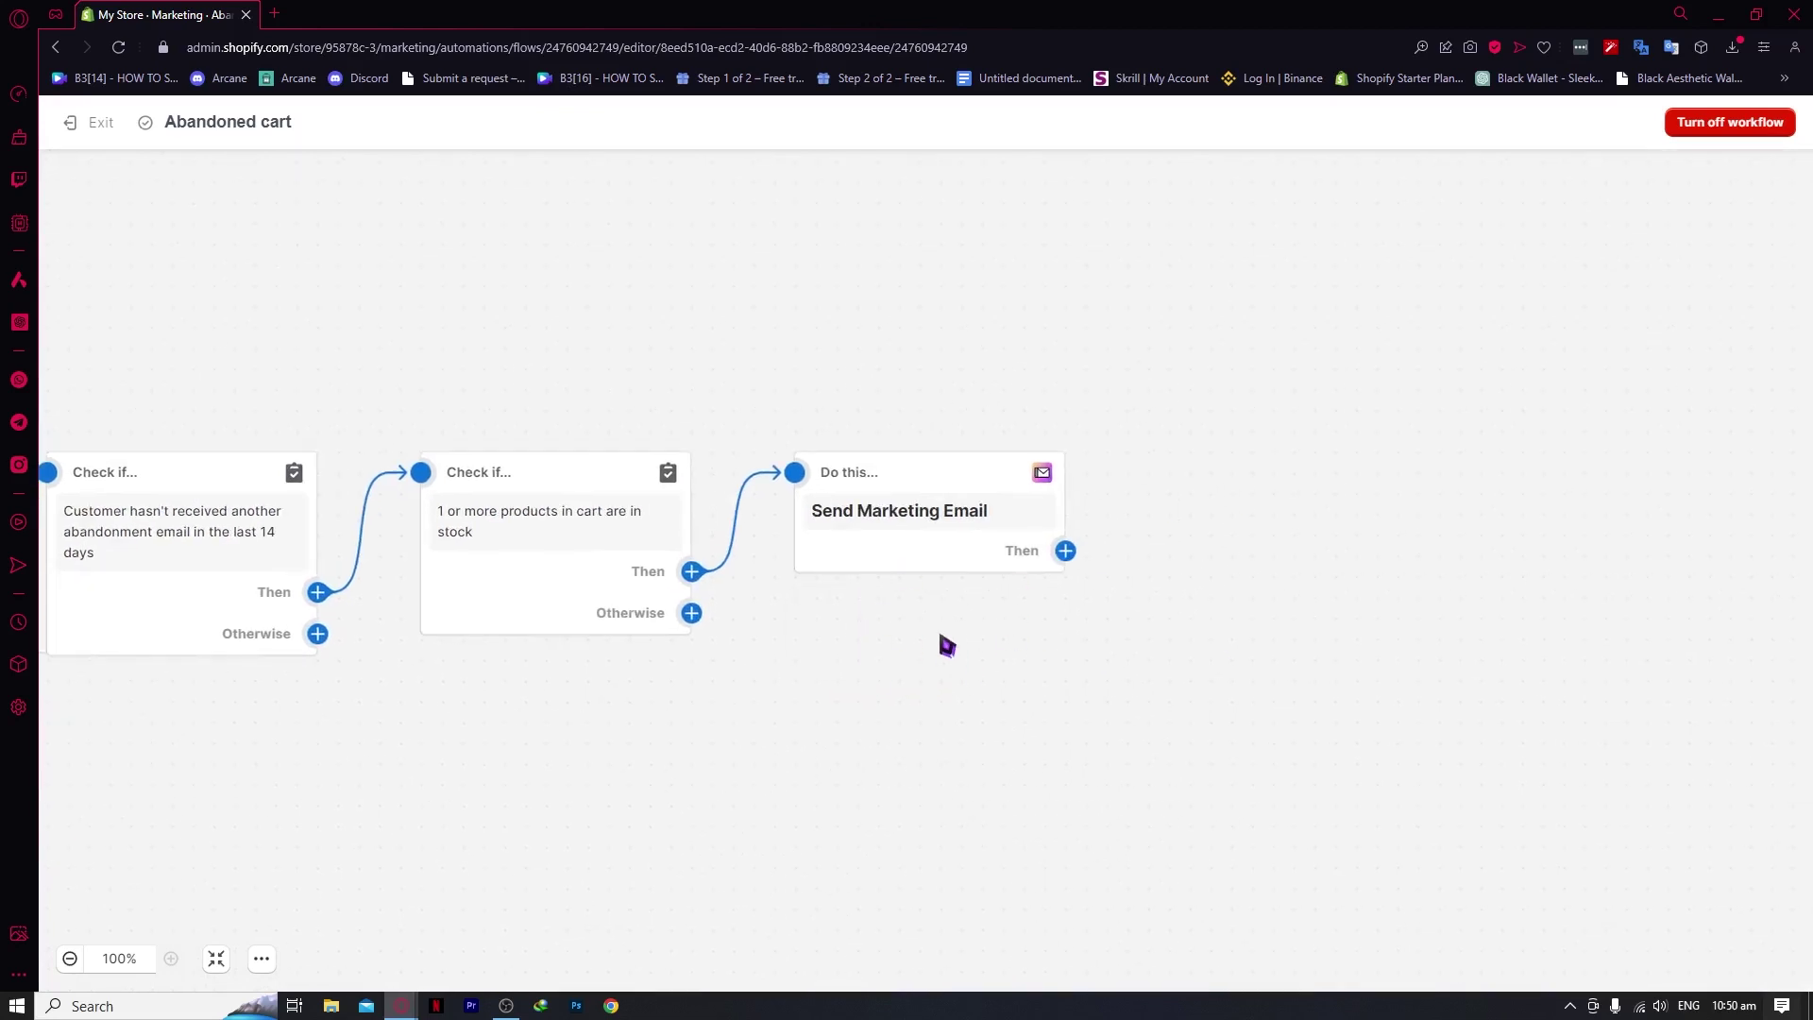
Open the Send Marketing Email action and examine the preview of its "You left items in your cart" email template.
left_click(894, 500)
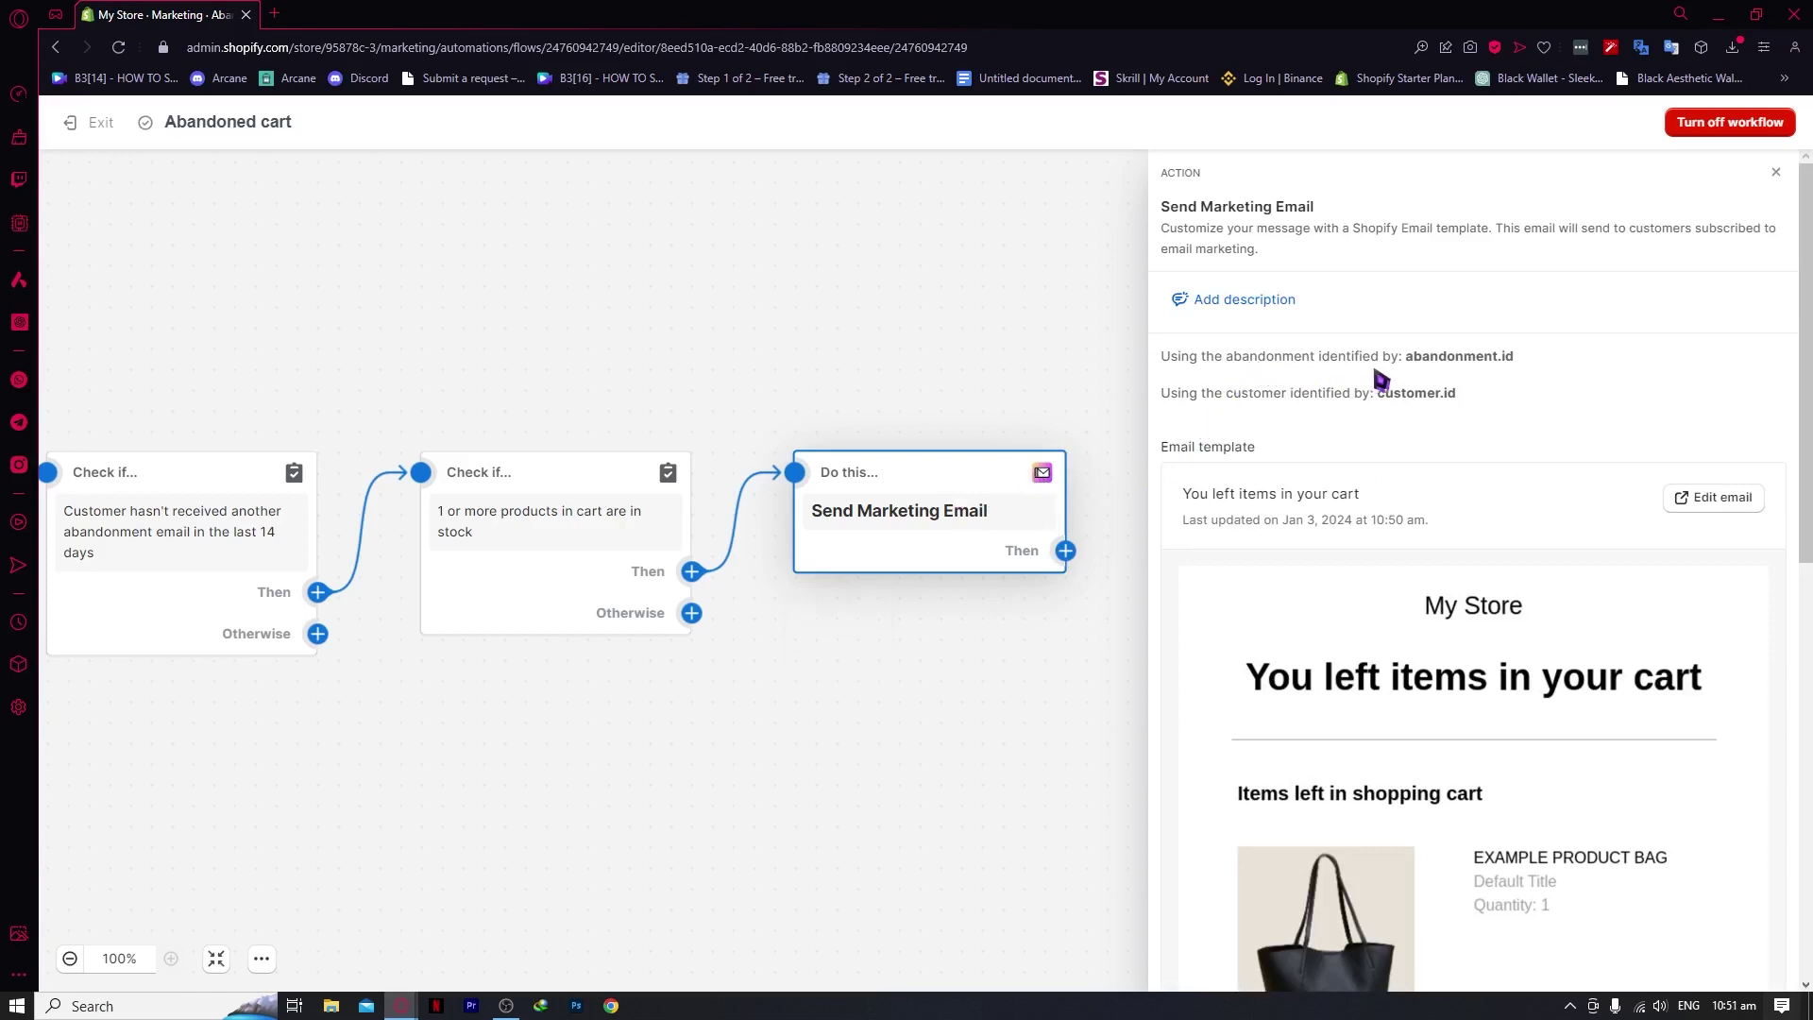
scroll(1379, 369, "down", 2)
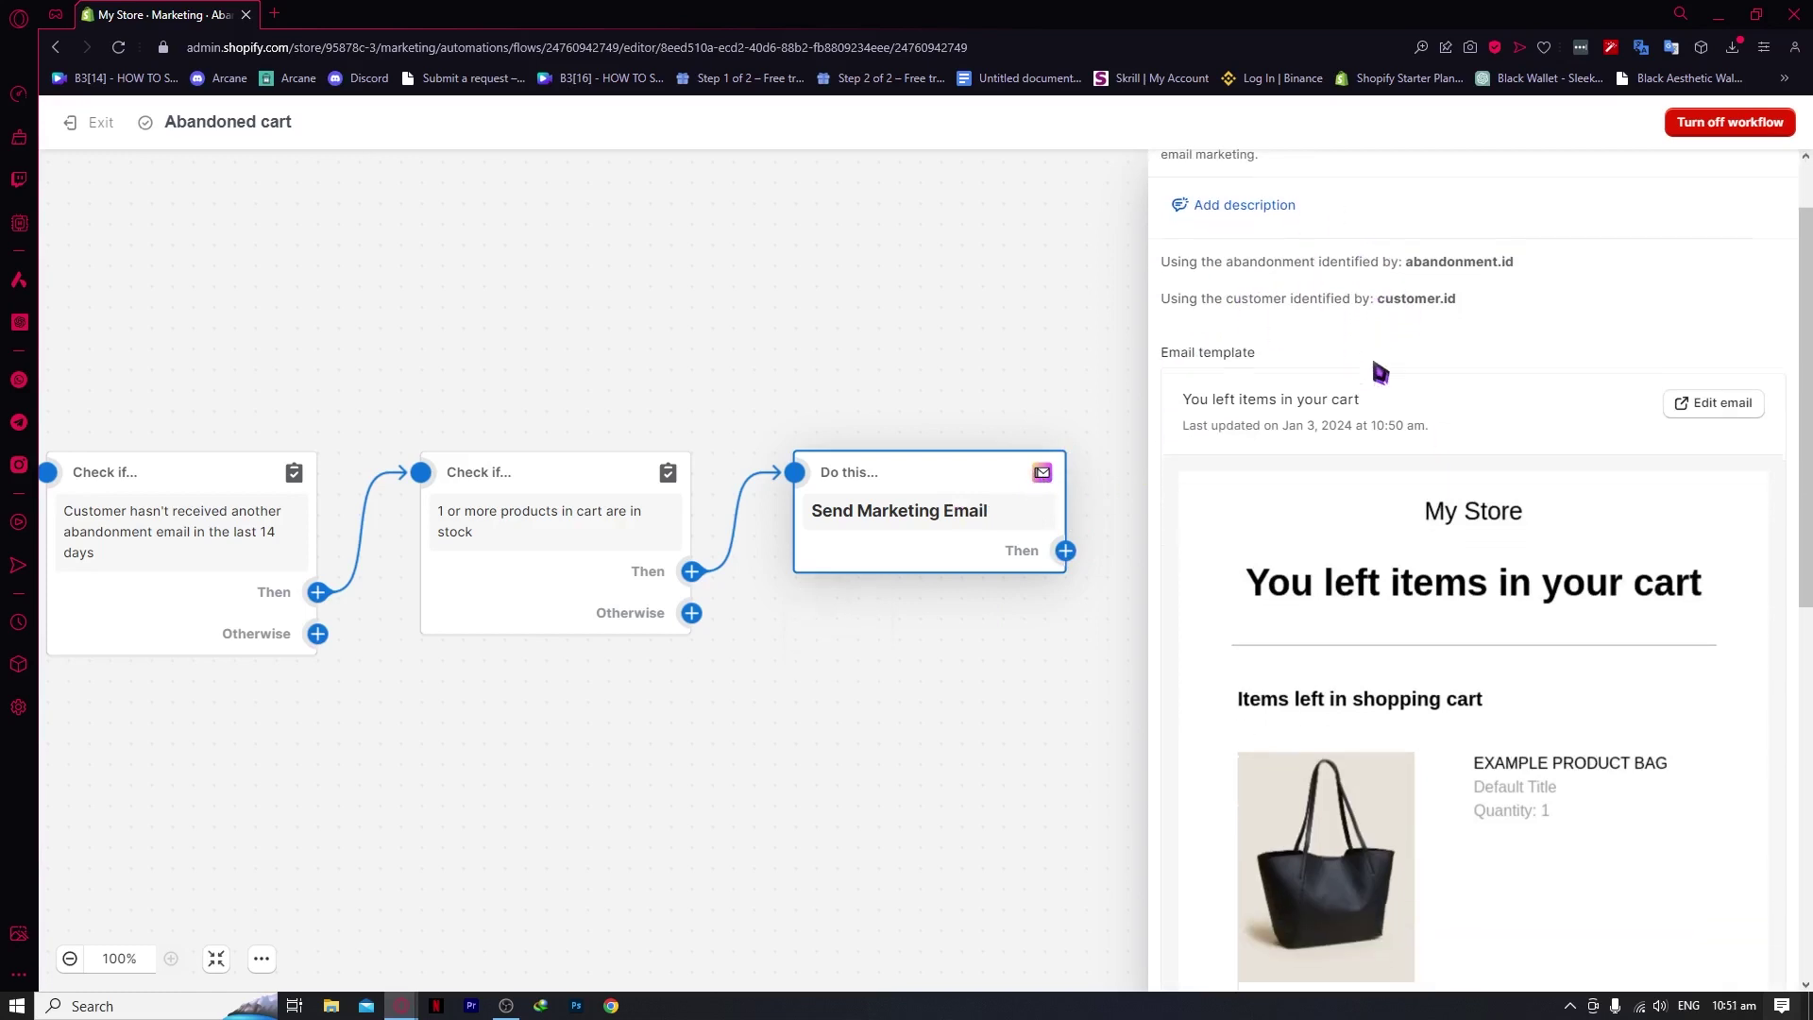
scroll(1388, 515, "down", 6)
scroll(1310, 400, "up", 2)
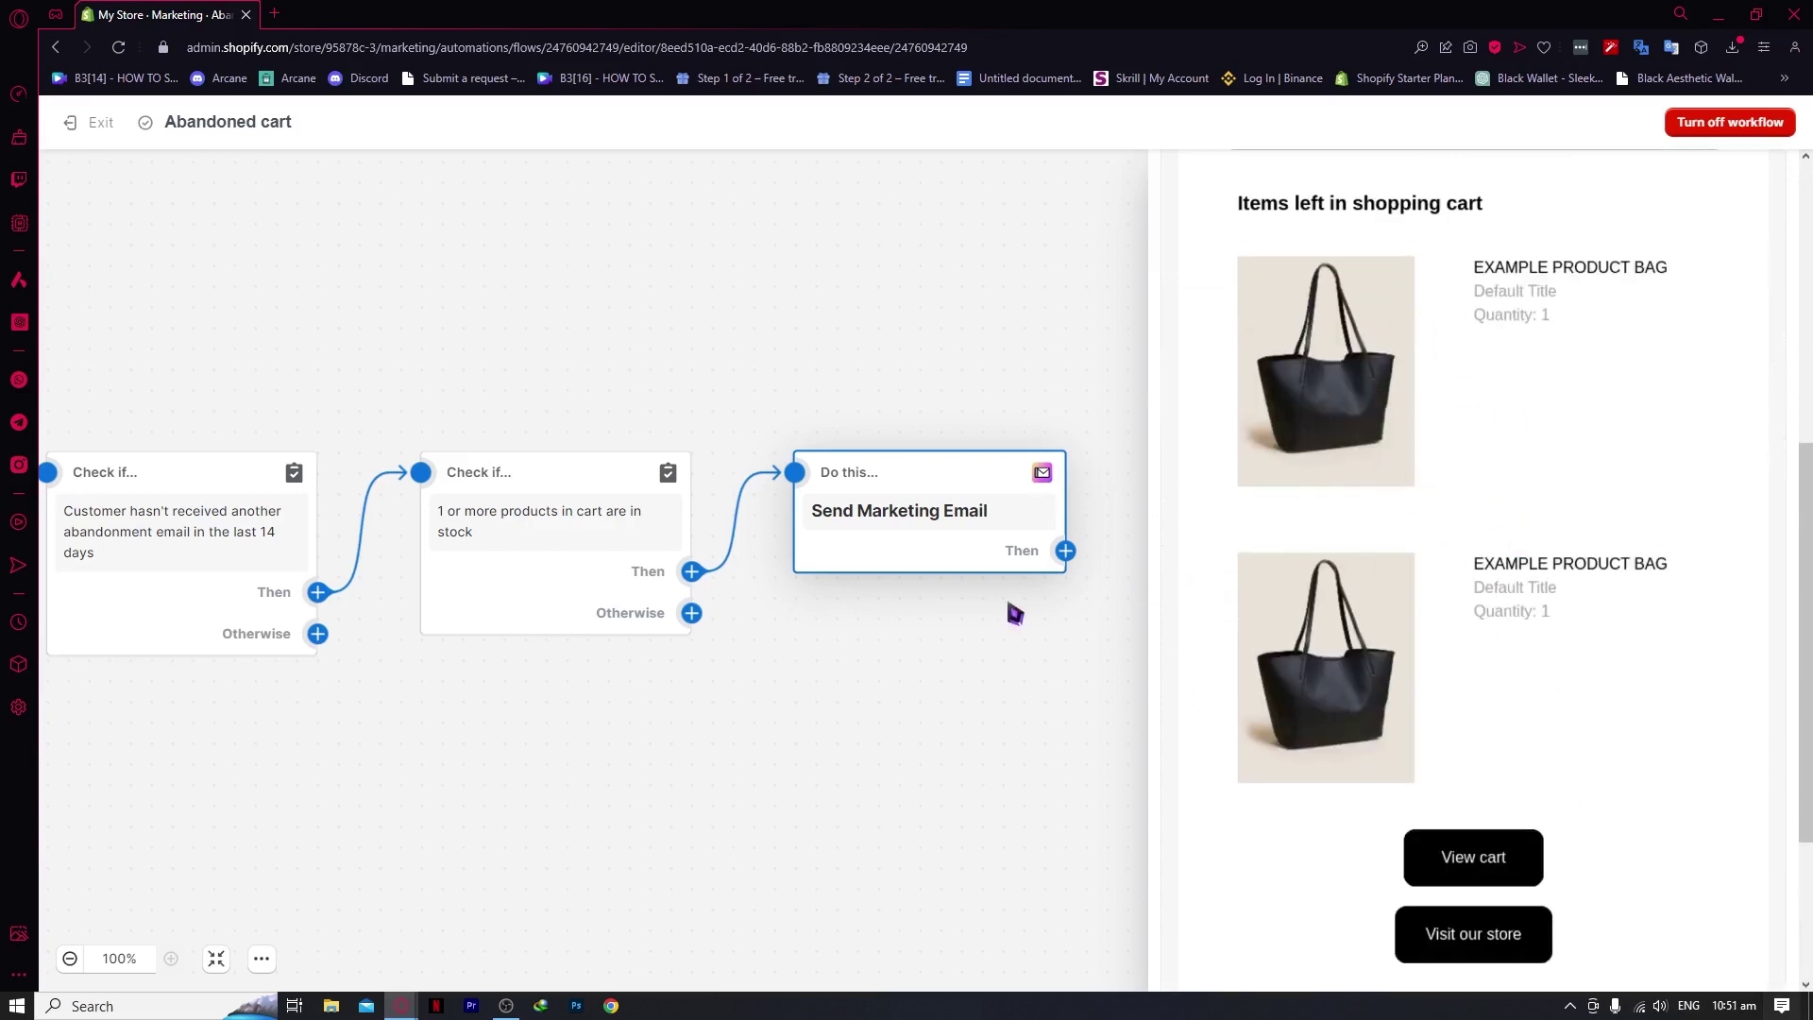
Examine the template preview's heading, example cart products, View cart and Visit our store links, and footer.
mouse_move(908, 522)
mouse_move(983, 466)
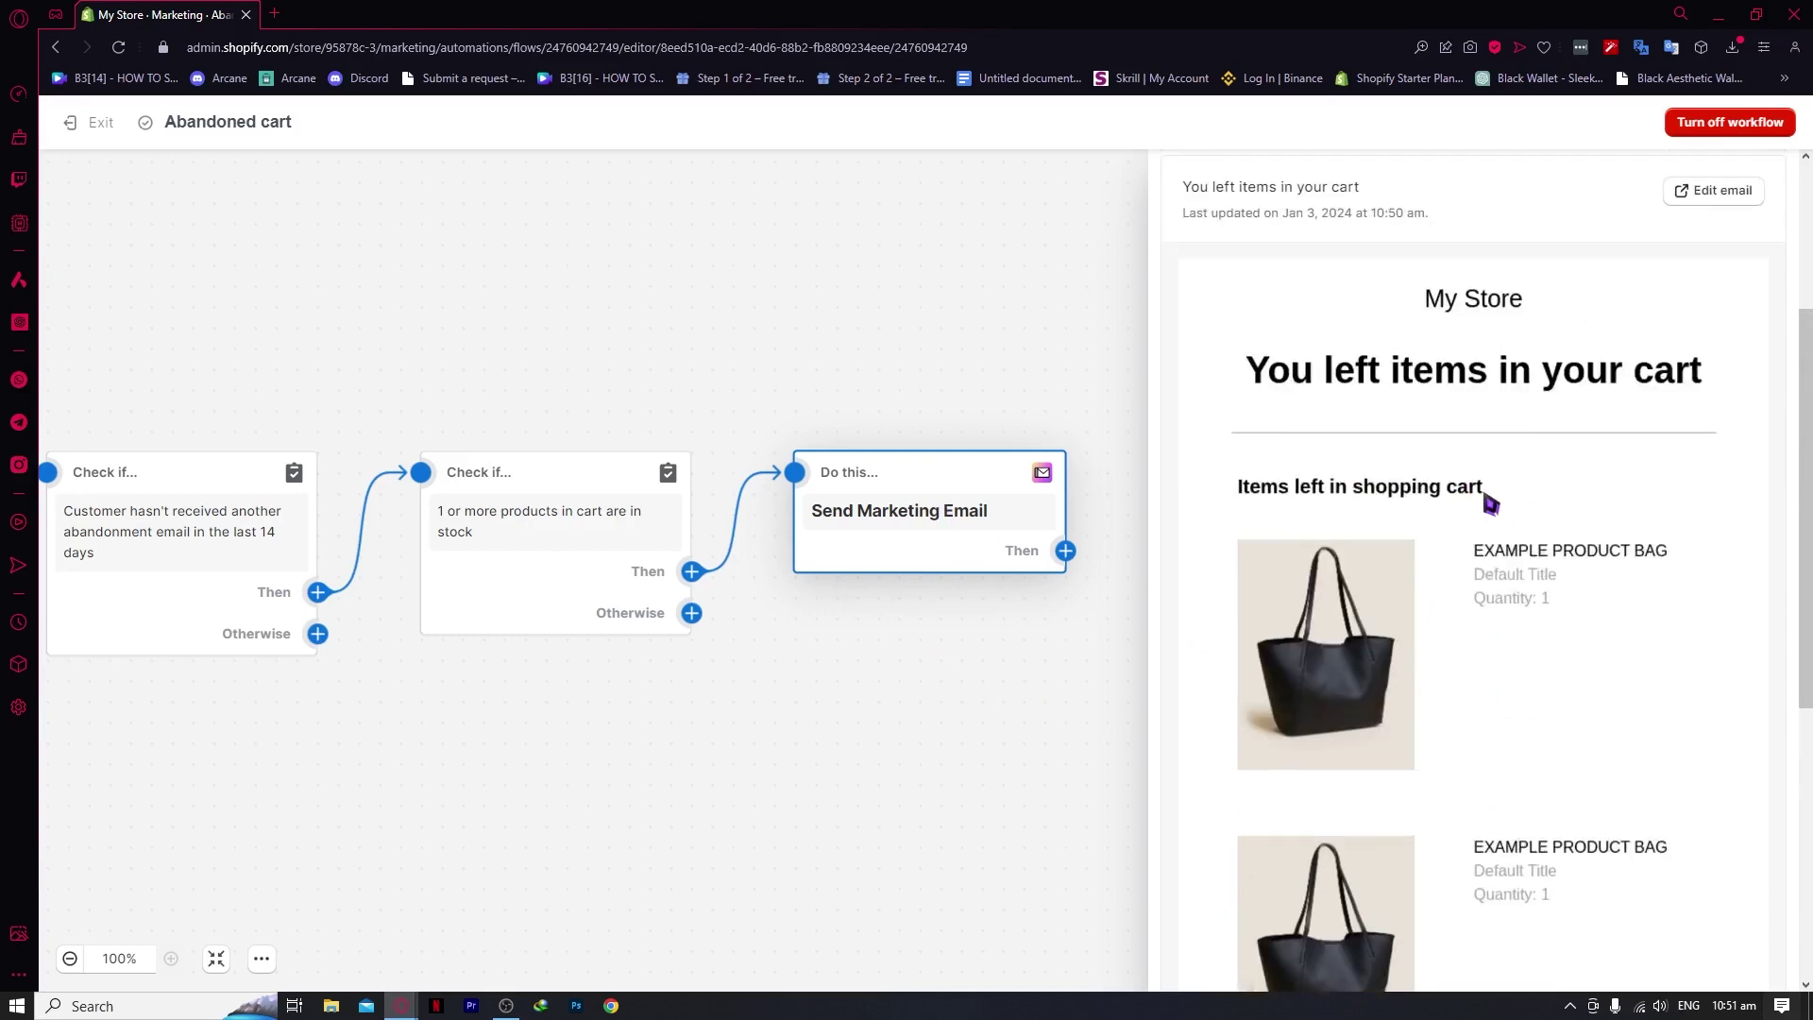
scroll(1485, 503, "up", 3)
scroll(1393, 609, "down", 3)
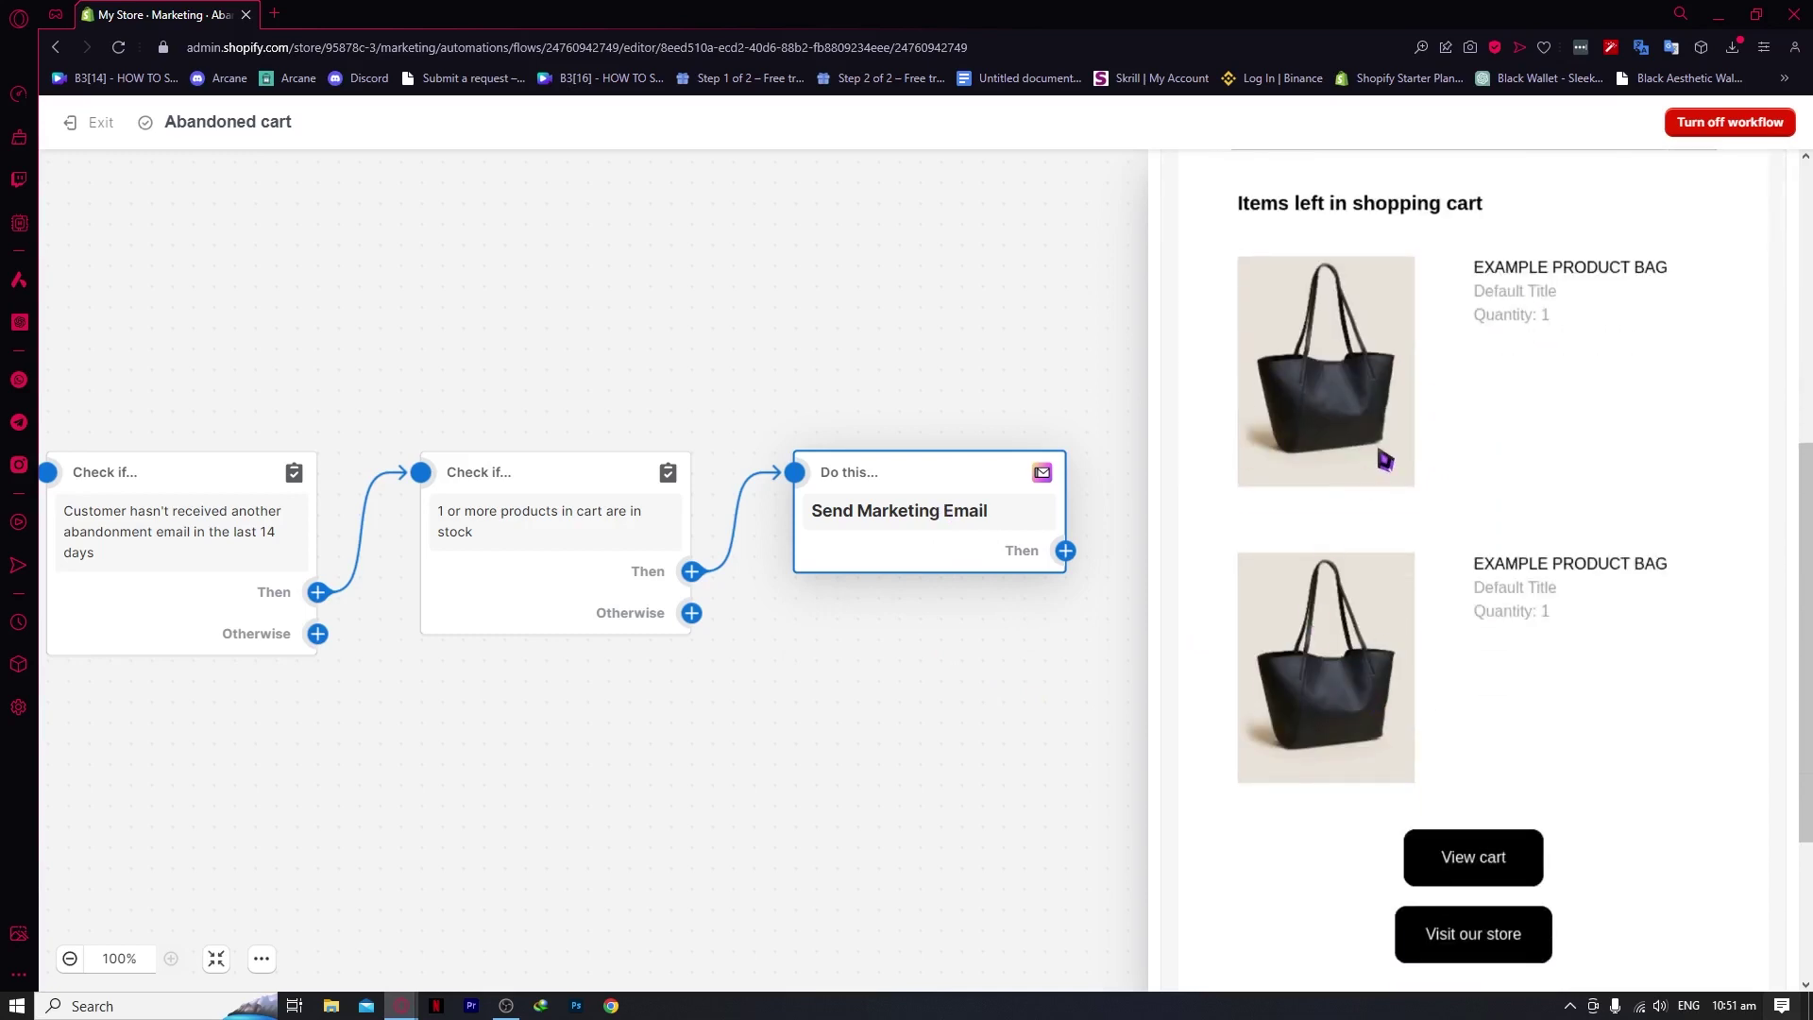
scroll(1387, 453, "up", 3)
scroll(1352, 607, "down", 5)
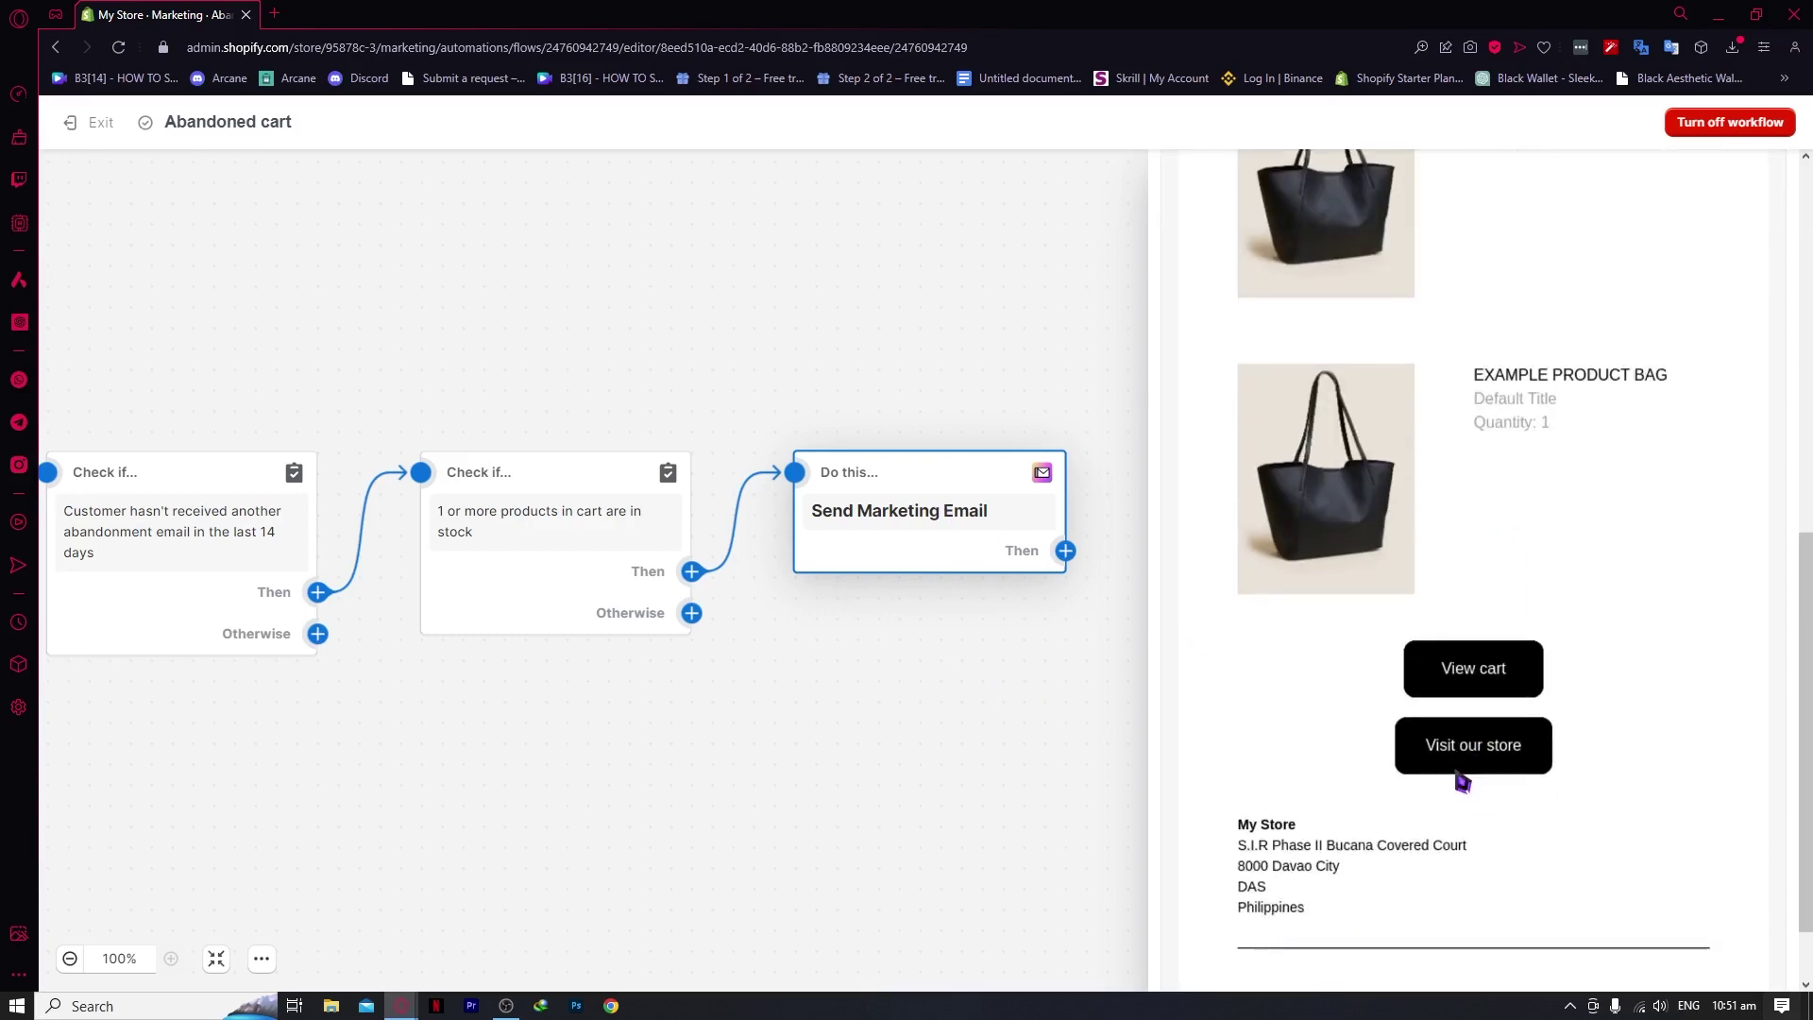
scroll(1454, 718, "up", 8)
scroll(1459, 698, "down", 5)
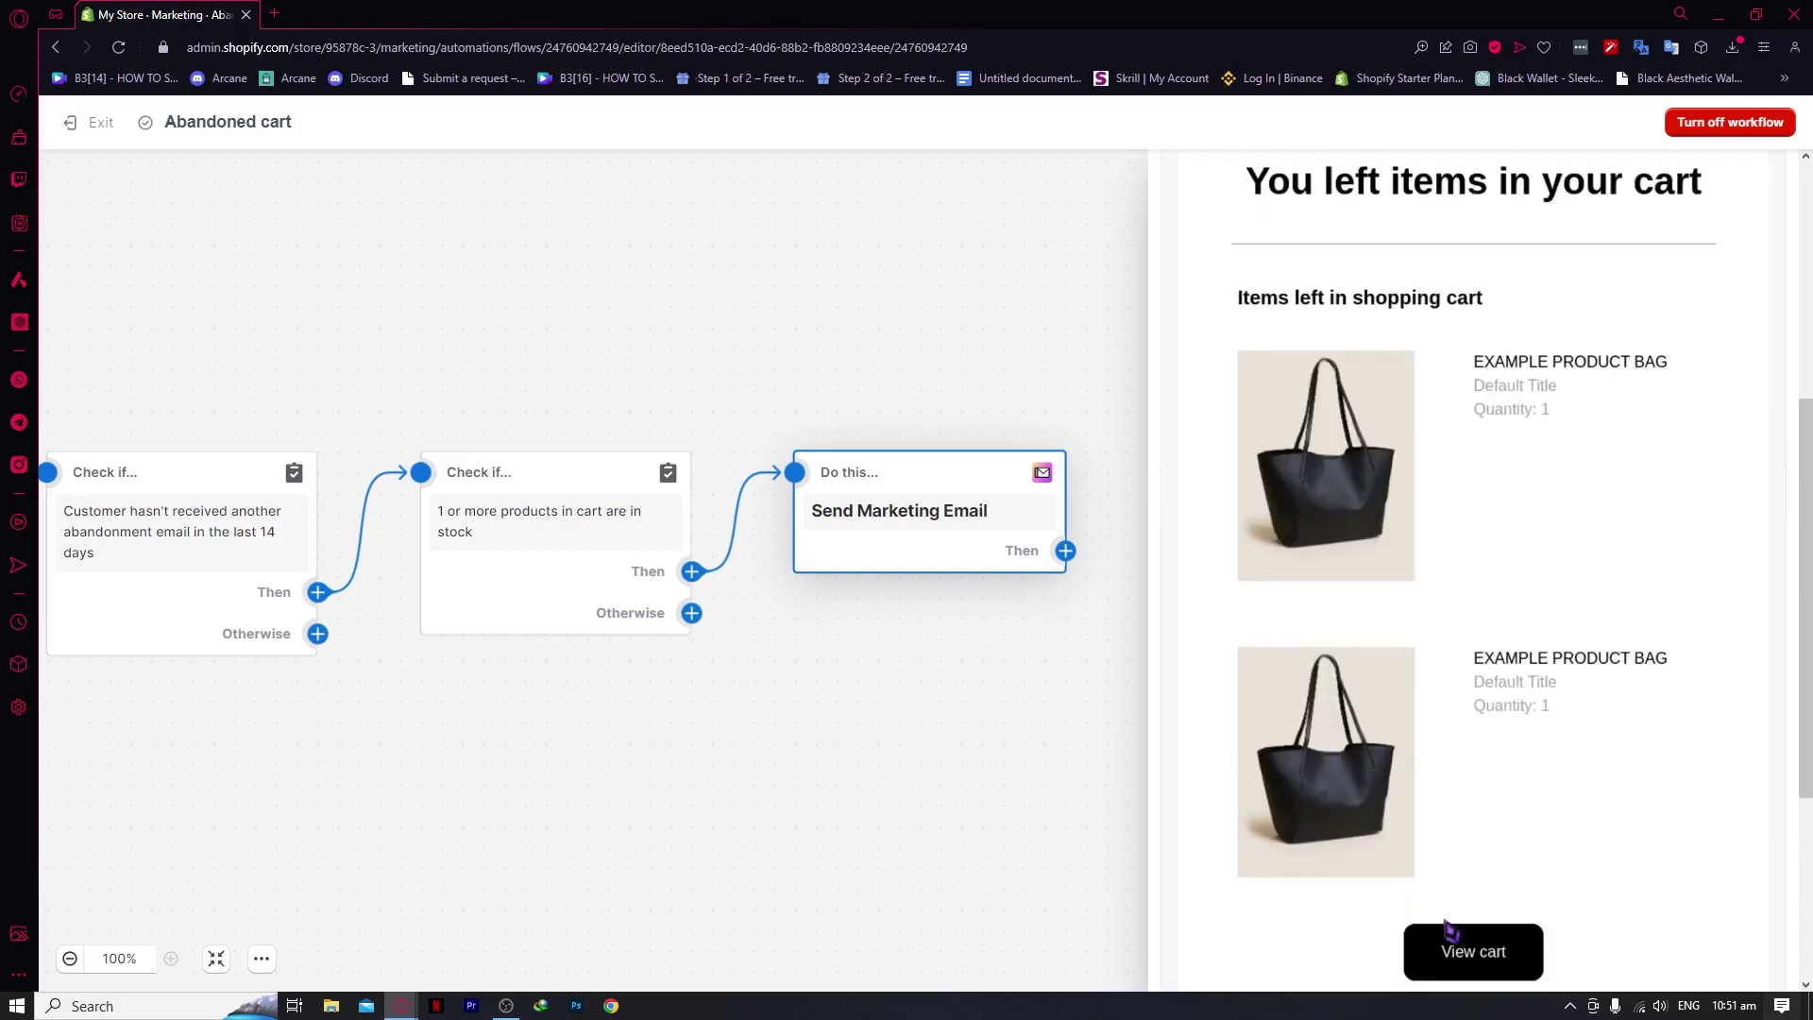
scroll(1243, 684, "down", 4)
scroll(1445, 661, "up", 3)
scroll(1459, 722, "down", 3)
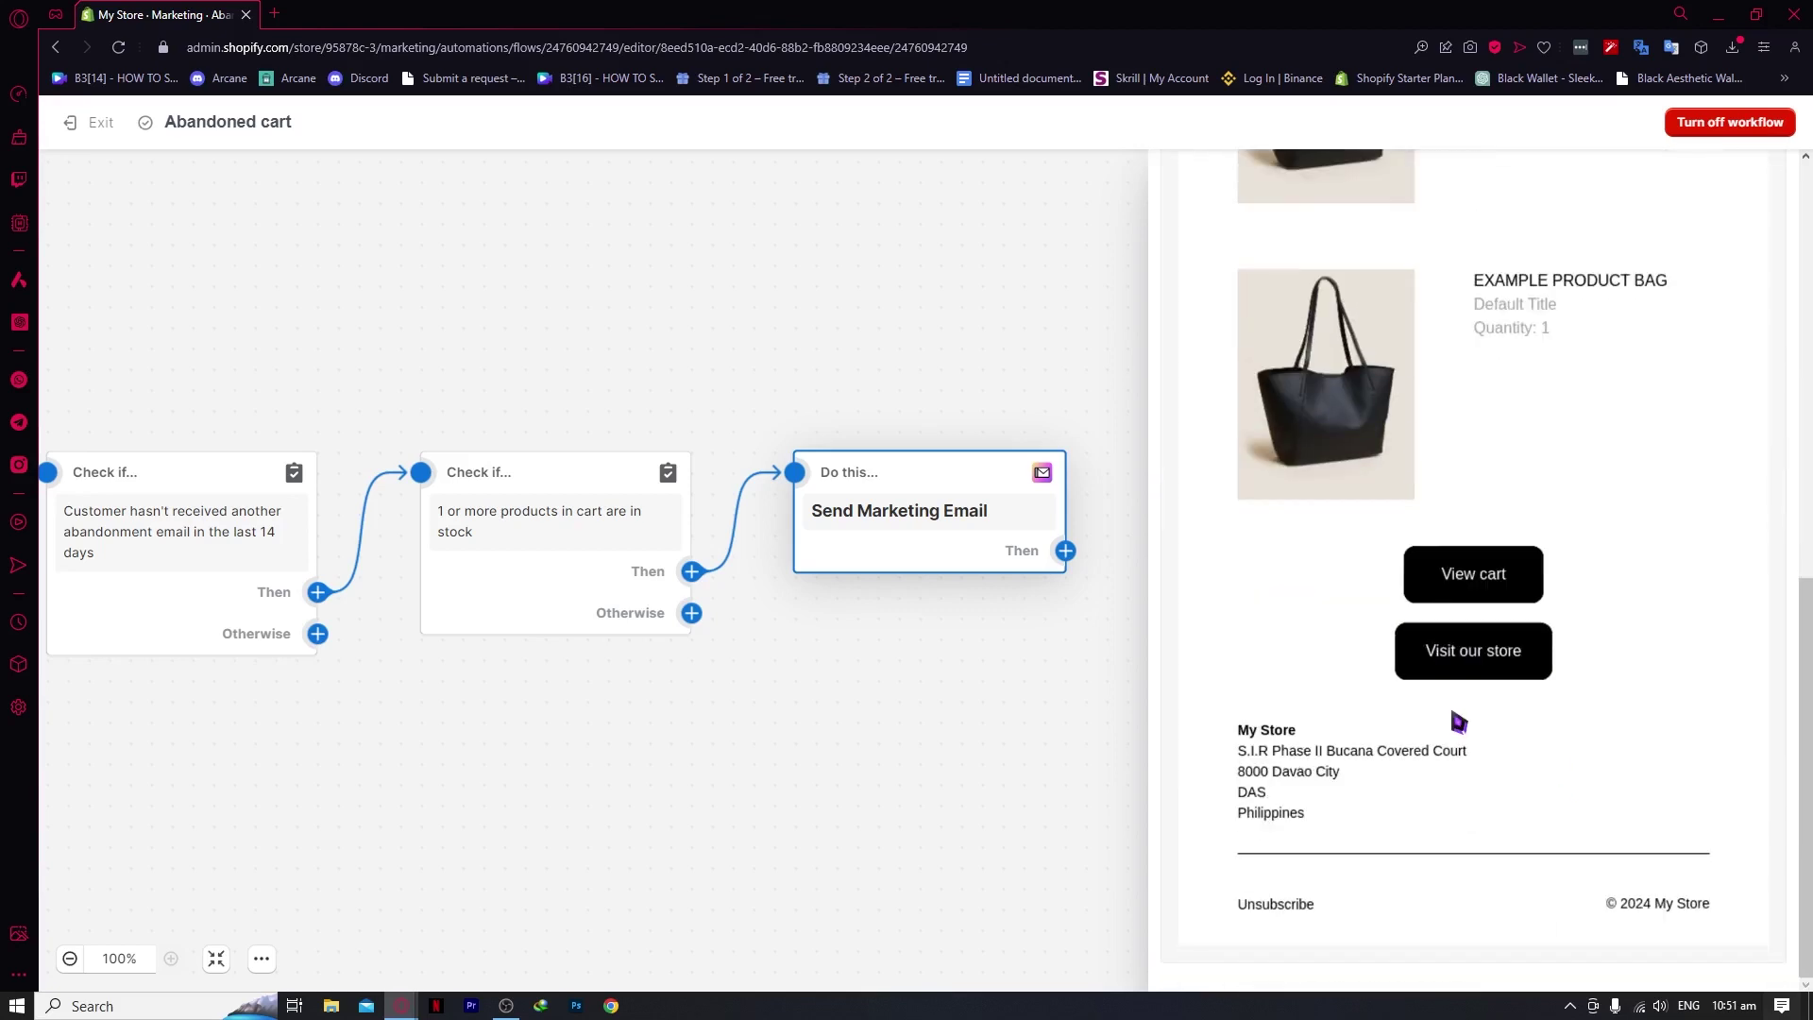
scroll(1459, 722, "up", 8)
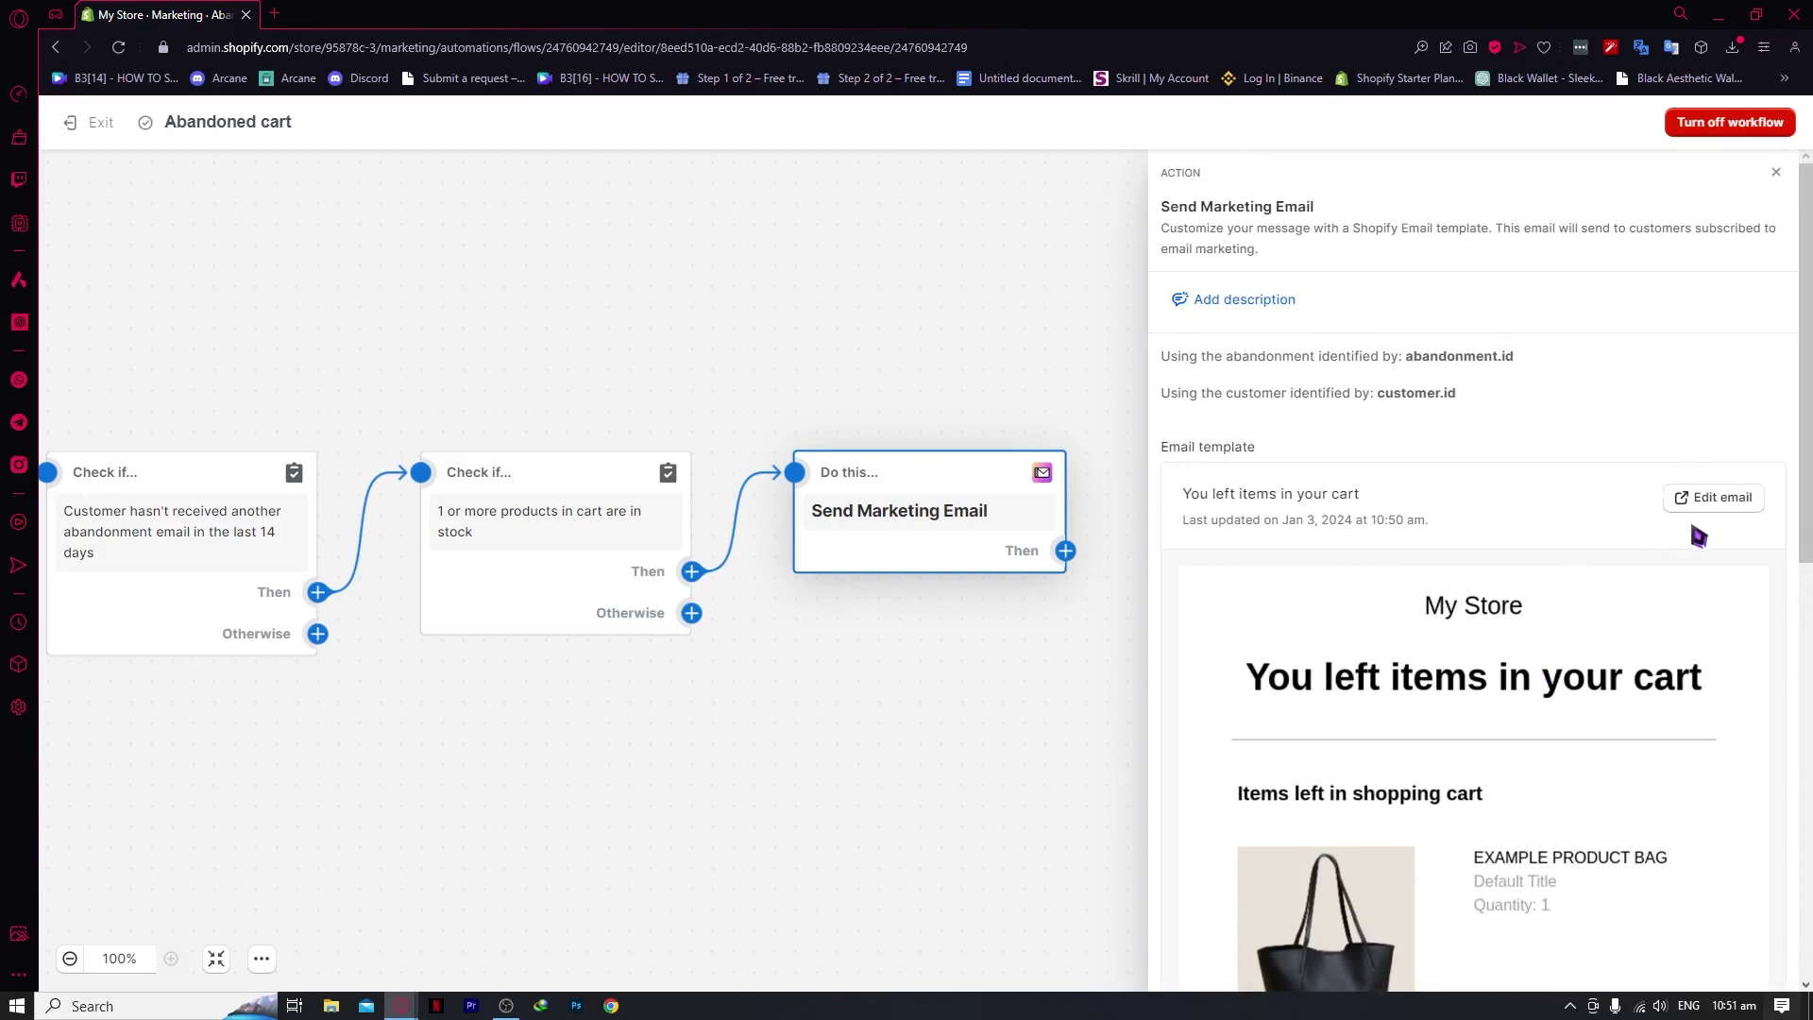
Open the "You left items in your cart" email on its own page and examine its recipients, subject, sender and body.
left_click(1723, 502)
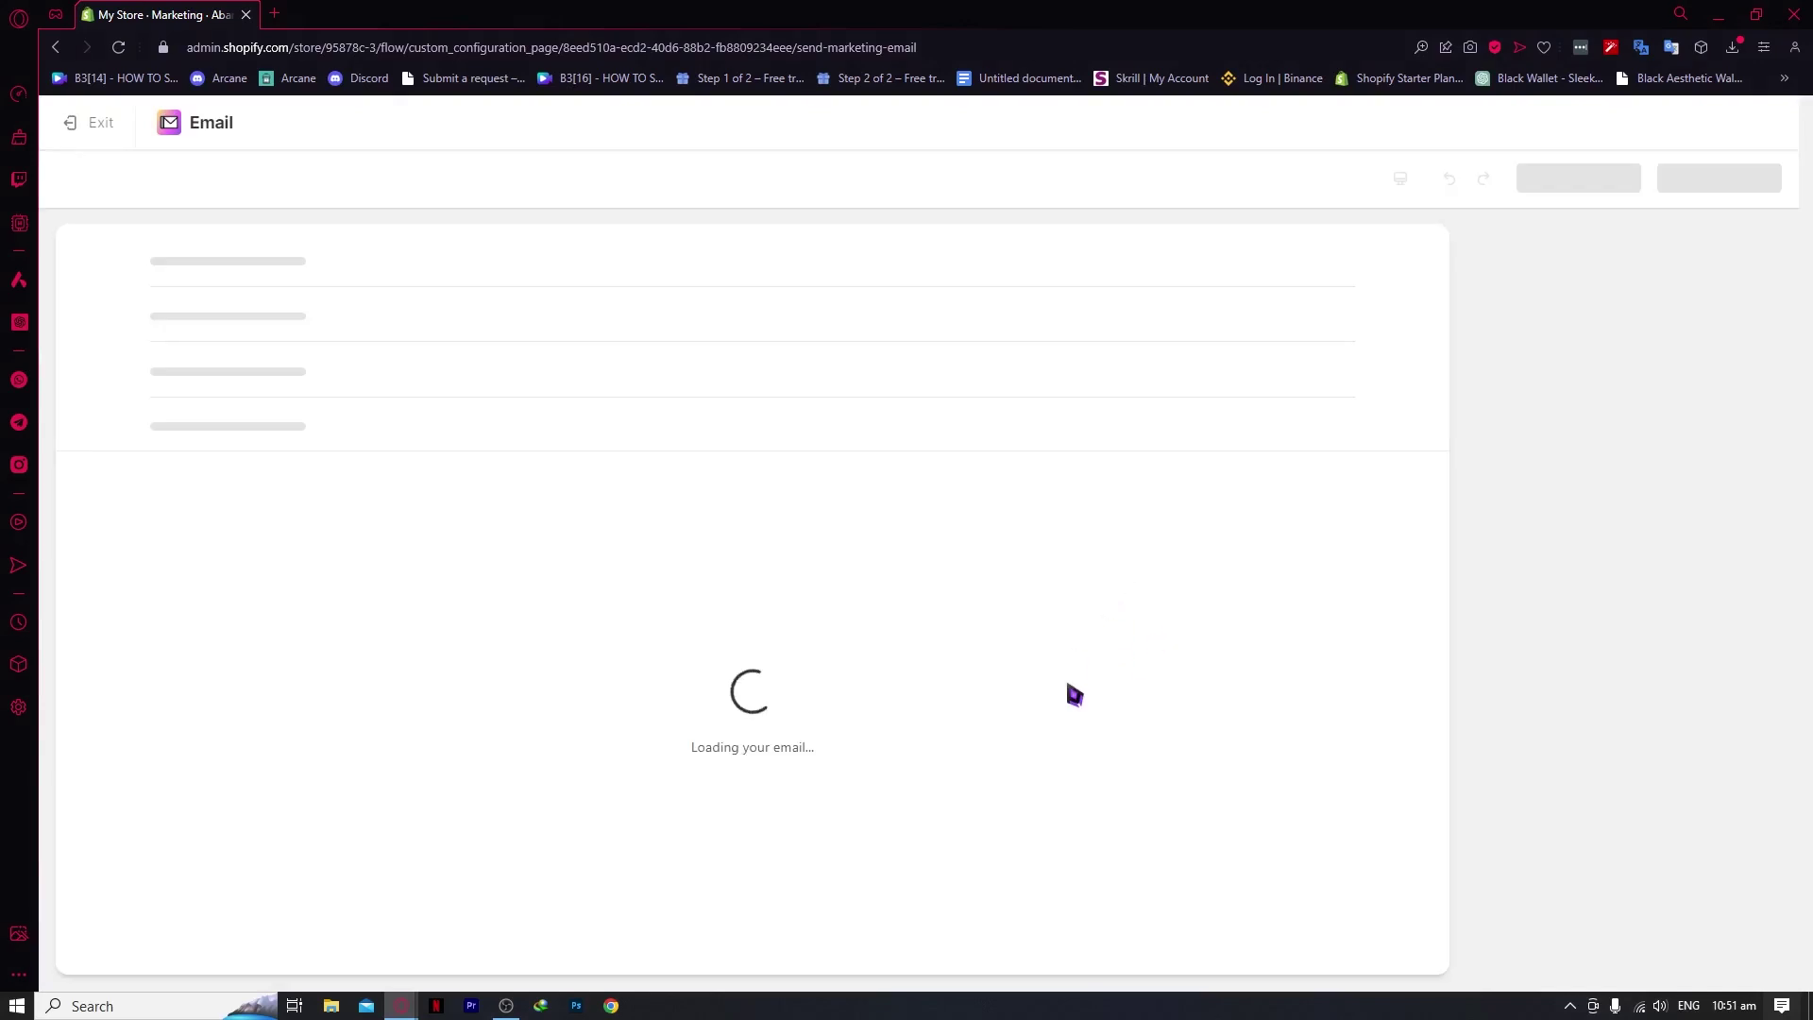
scroll(812, 680, "down", 1)
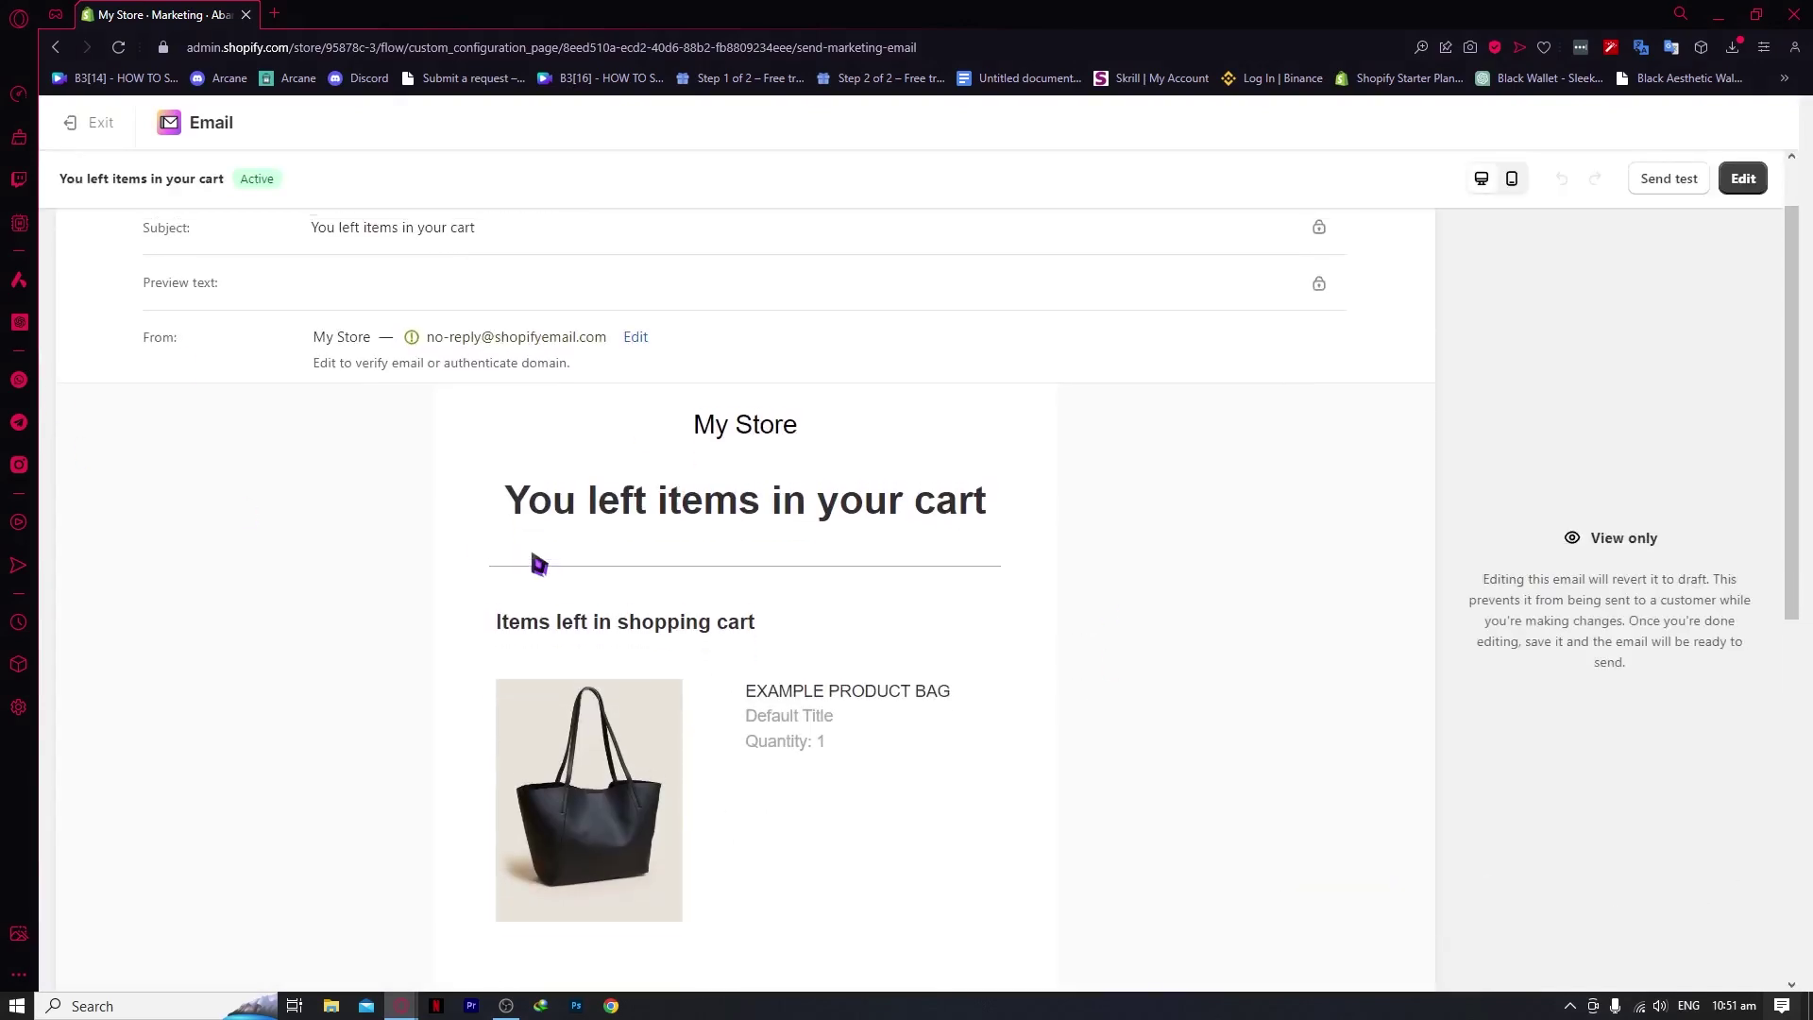
scroll(500, 613, "up", 2)
scroll(383, 395, "down", 1)
scroll(388, 429, "up", 1)
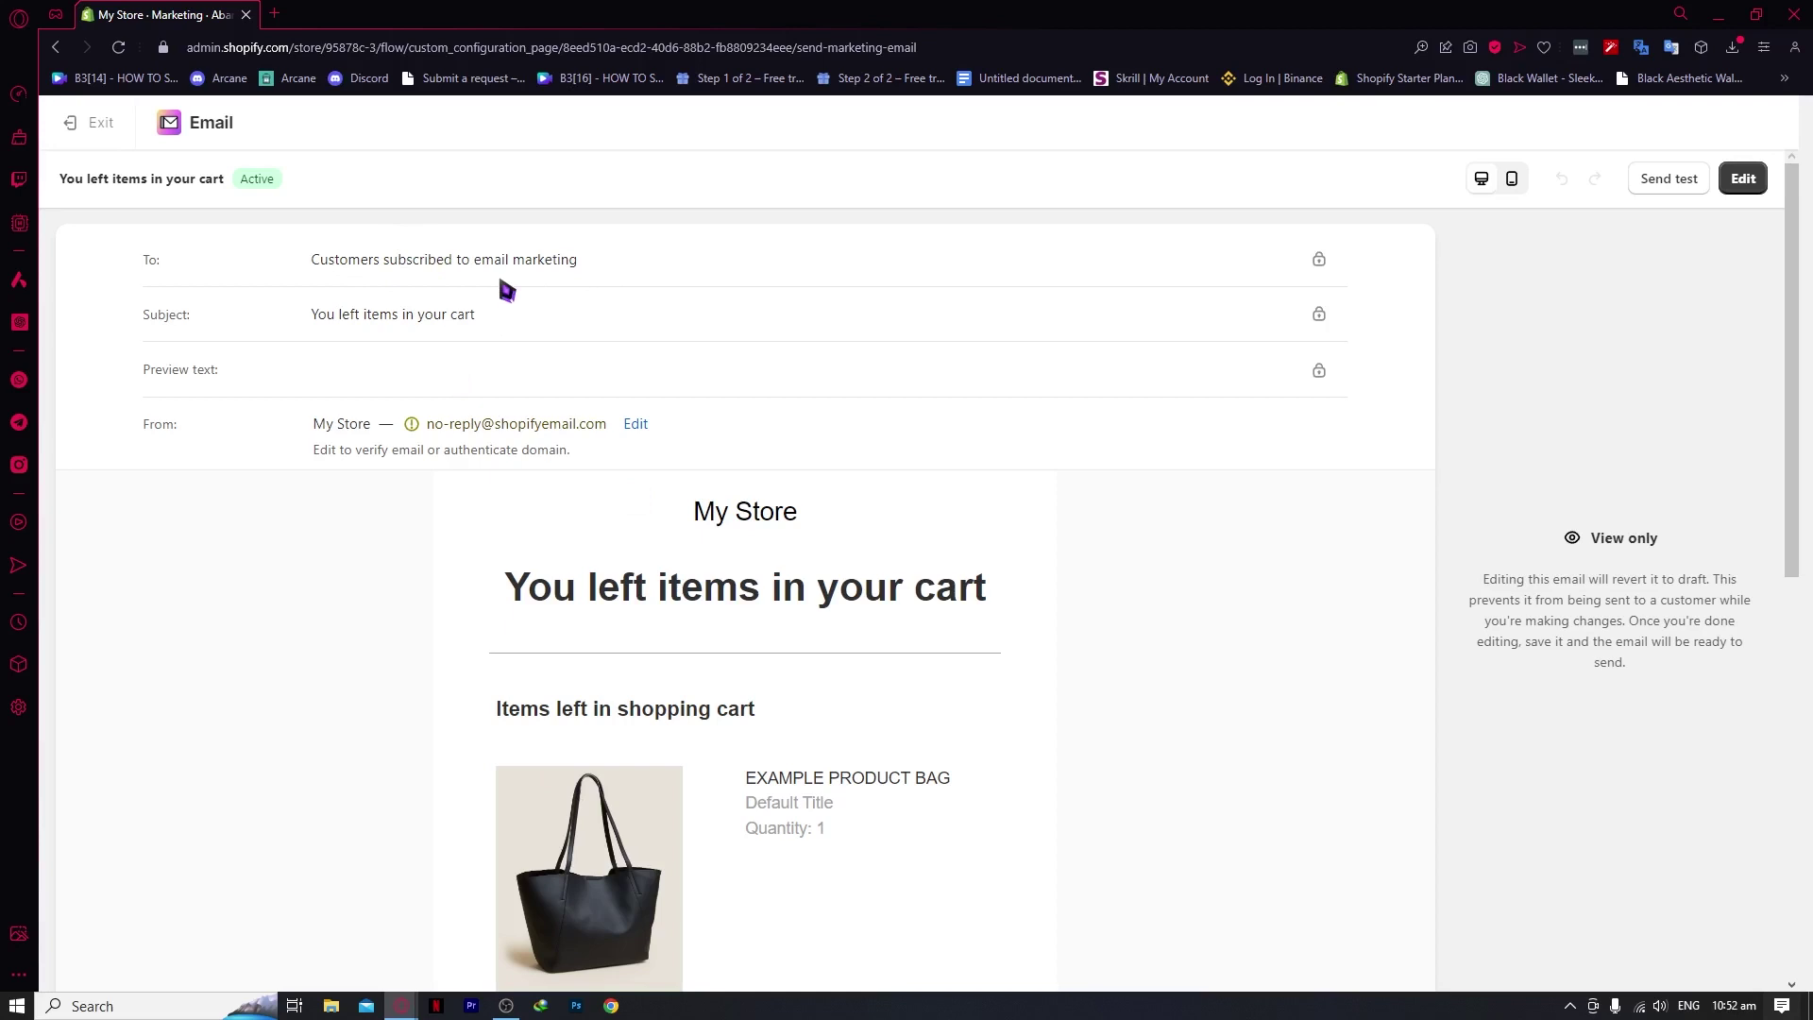
scroll(506, 292, "down", 2)
scroll(506, 292, "up", 2)
left_click(634, 427)
scroll(482, 501, "down", 3)
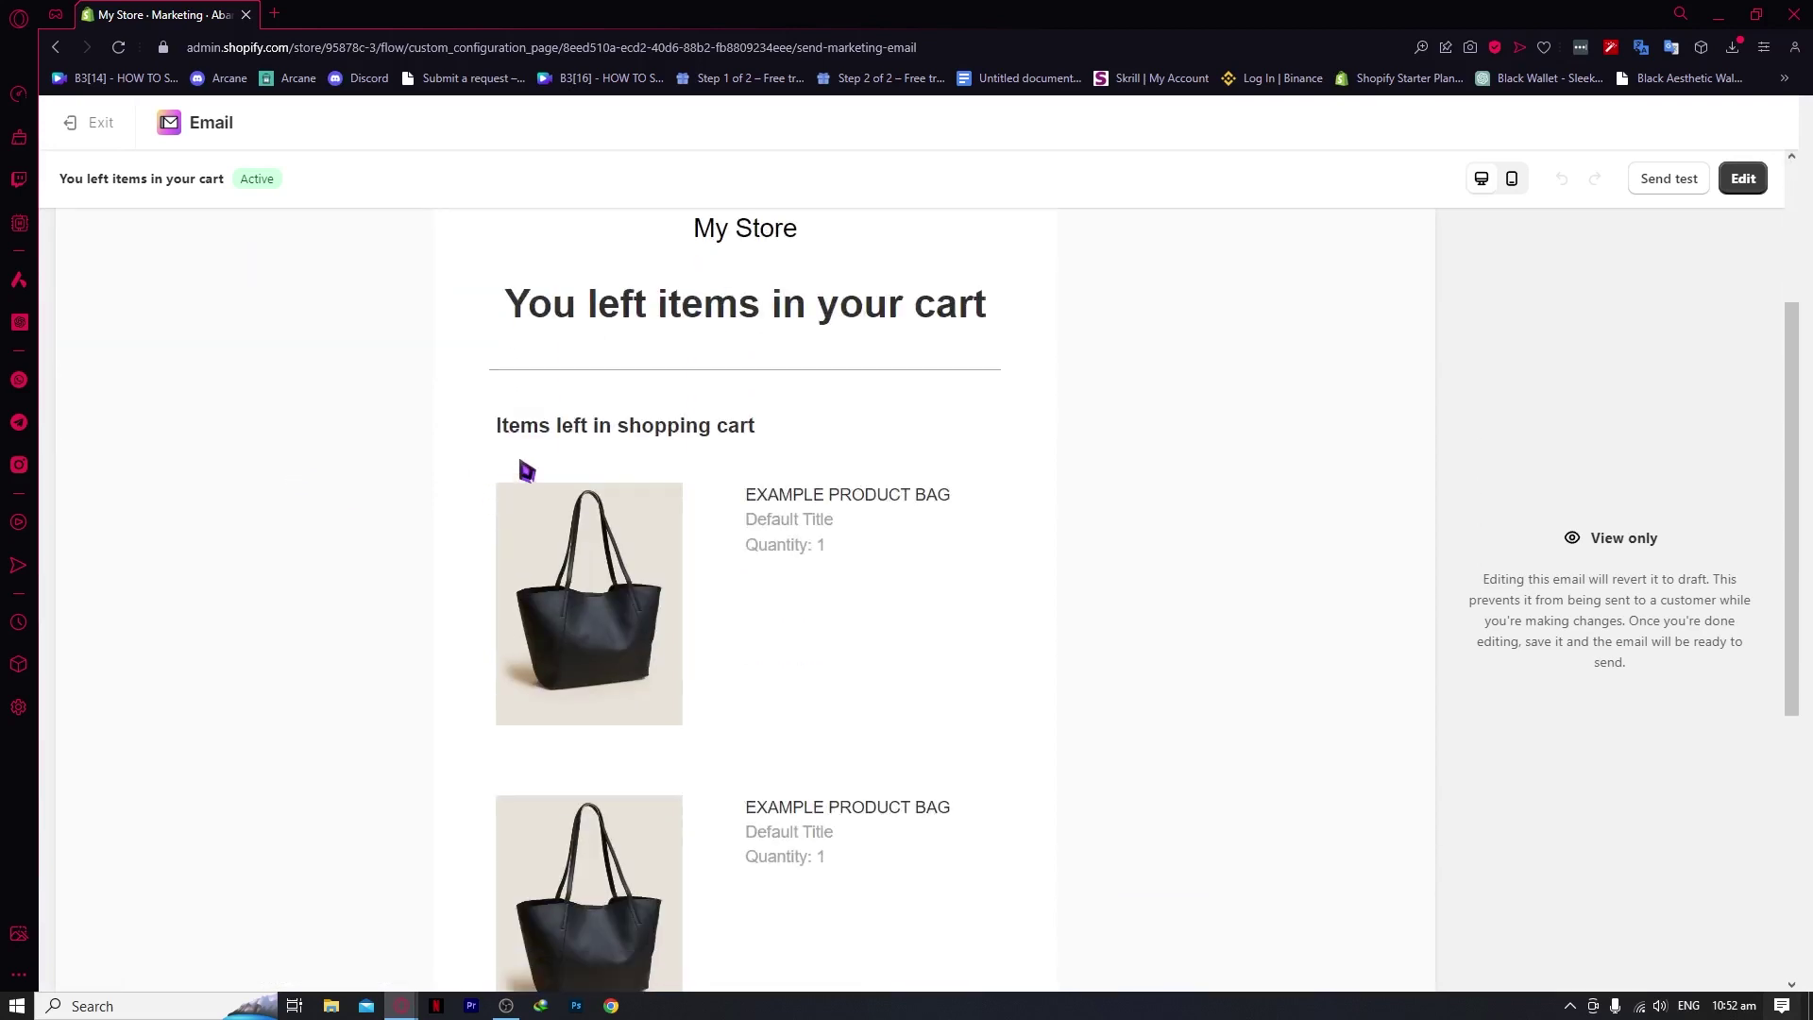
scroll(519, 470, "down", 2)
scroll(640, 709, "down", 3)
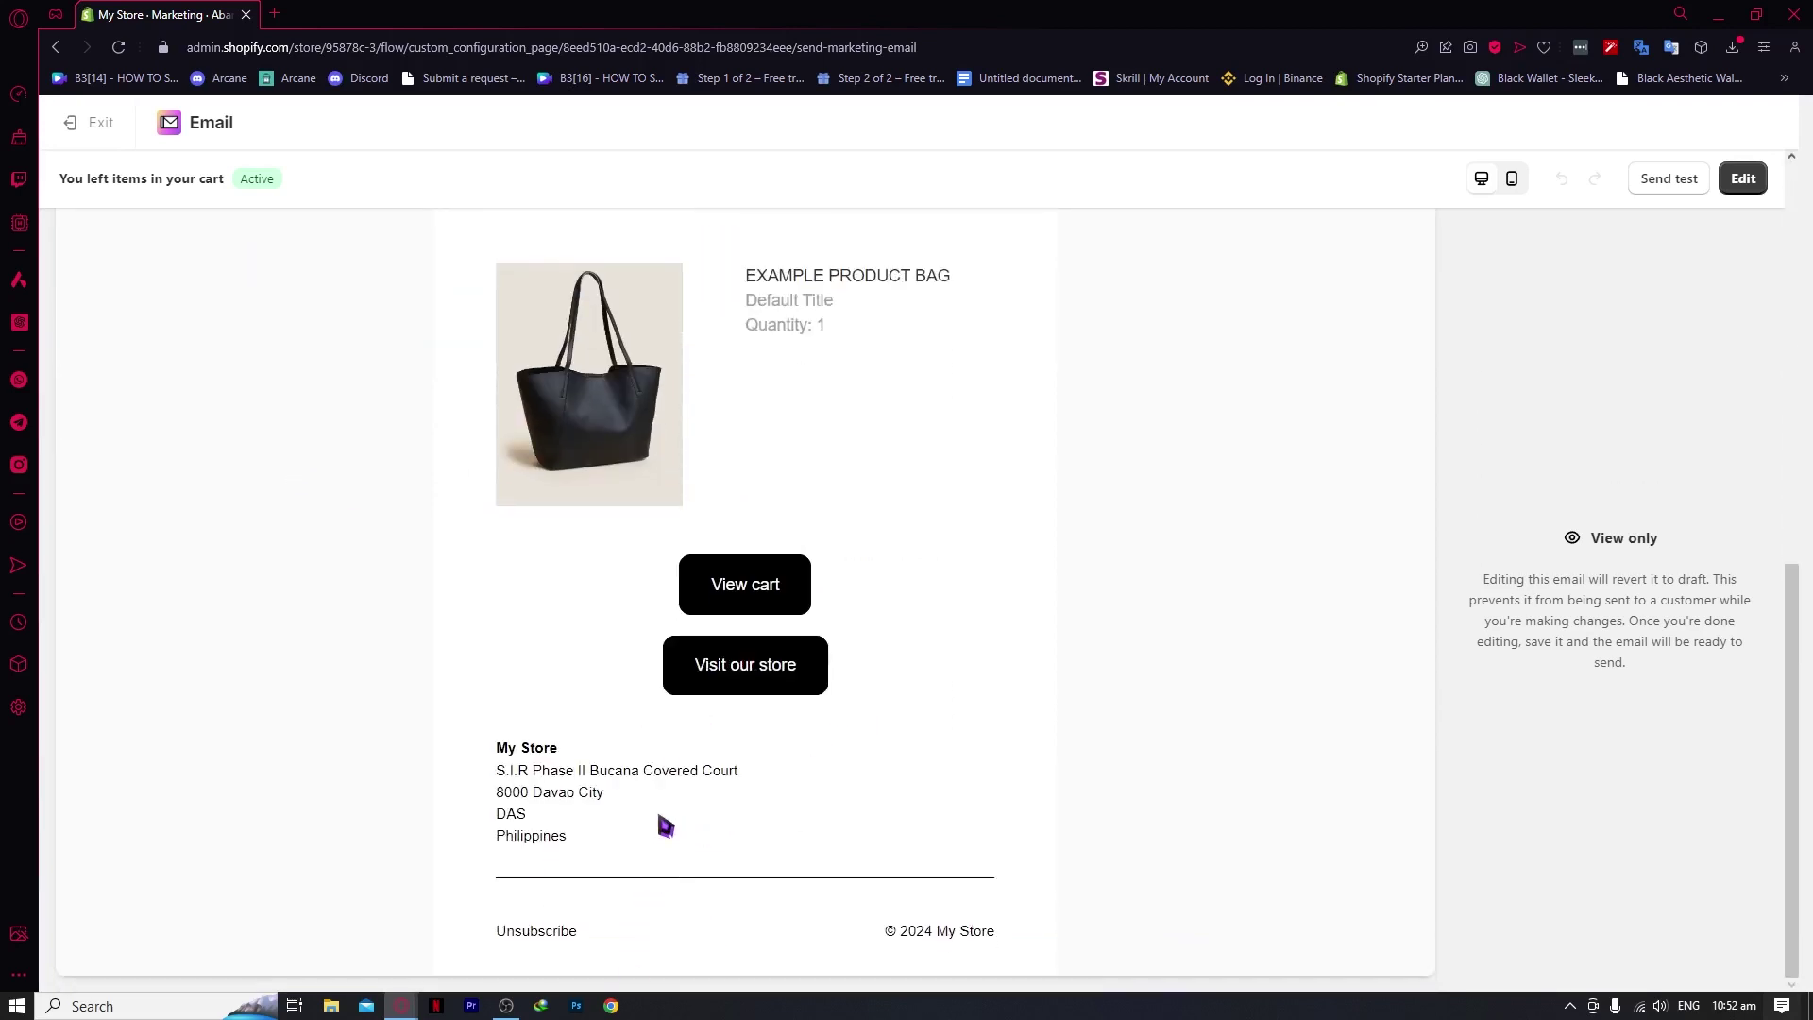
scroll(666, 826, "up", 7)
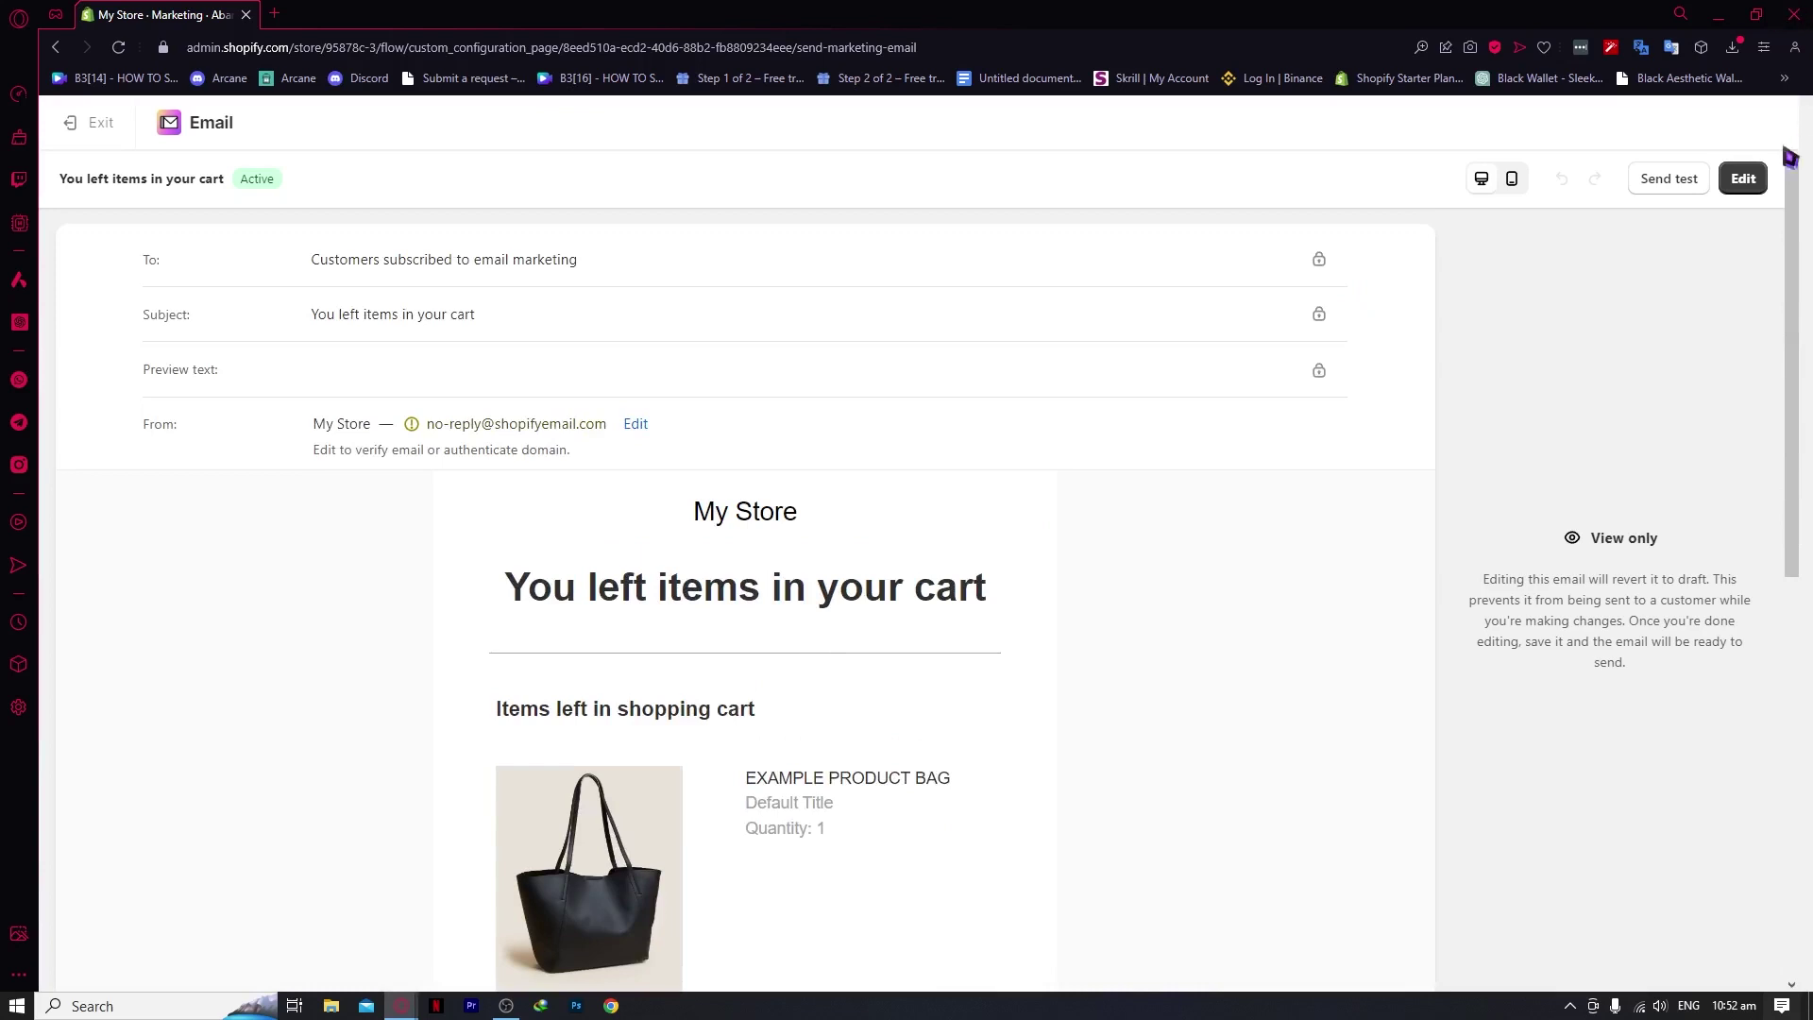
Start editing the active email and accept reverting it to draft.
left_click(1754, 189)
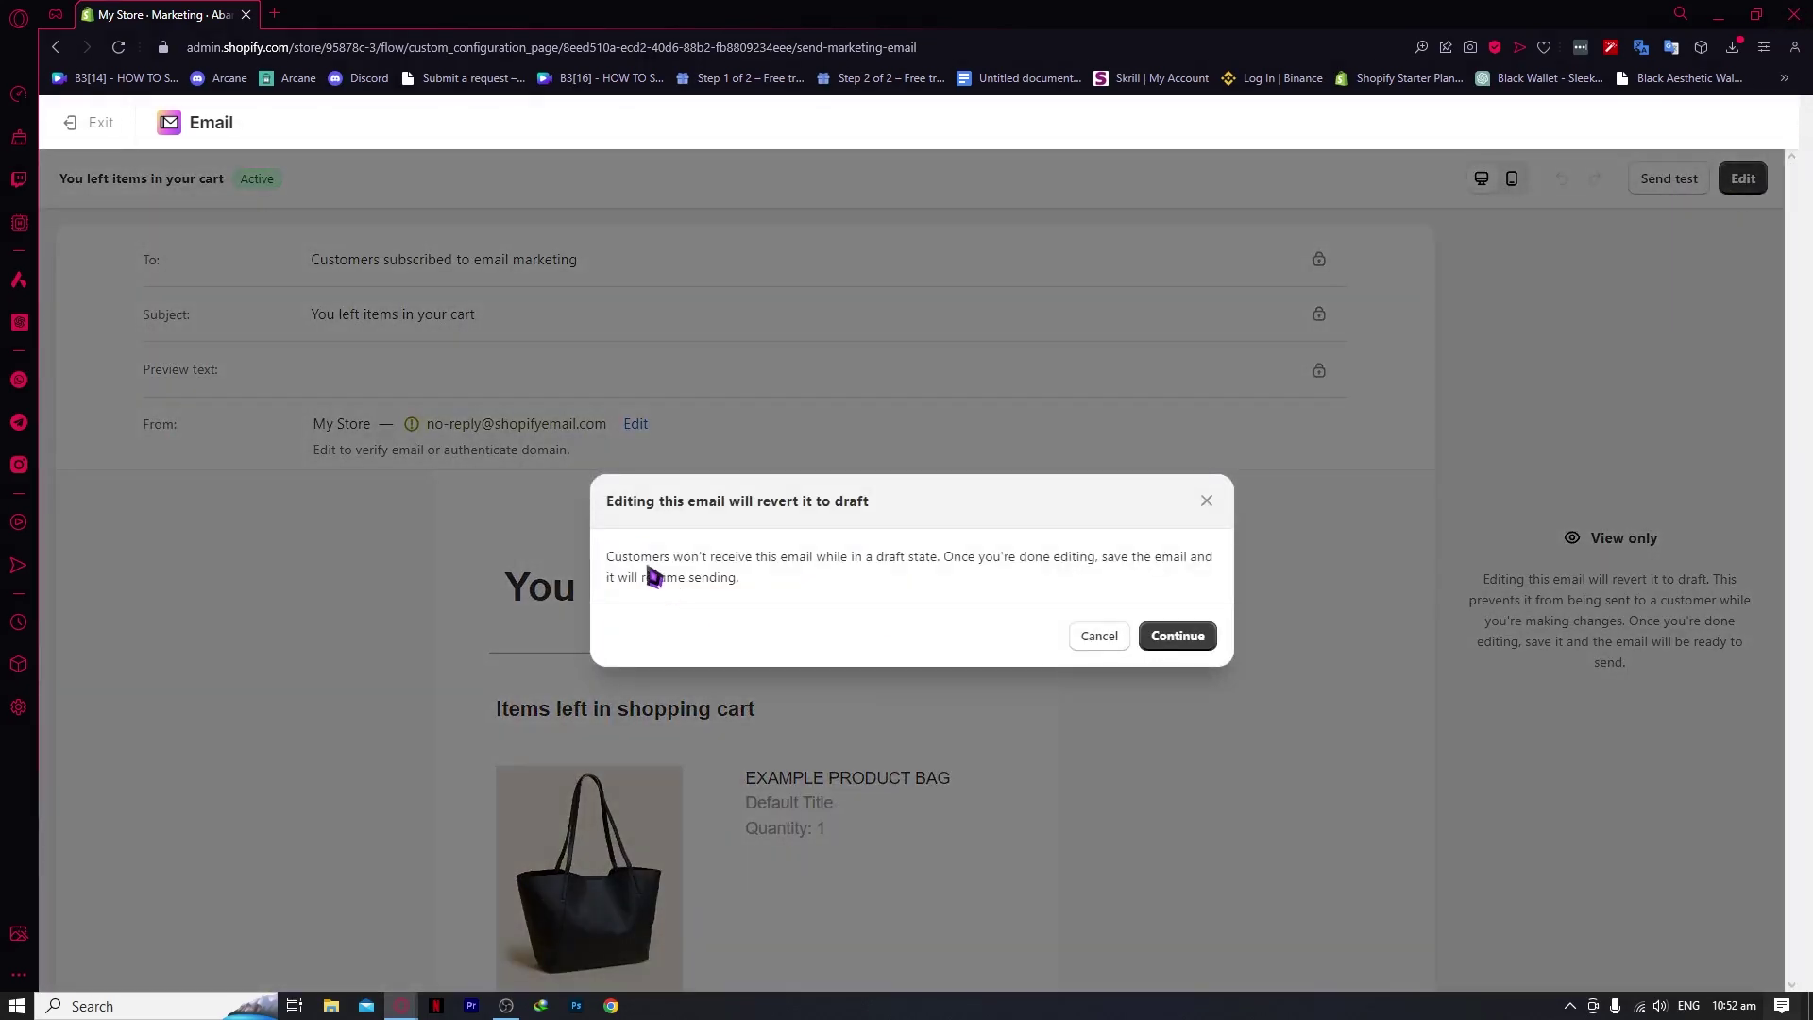
left_click_drag(674, 557, 1027, 567)
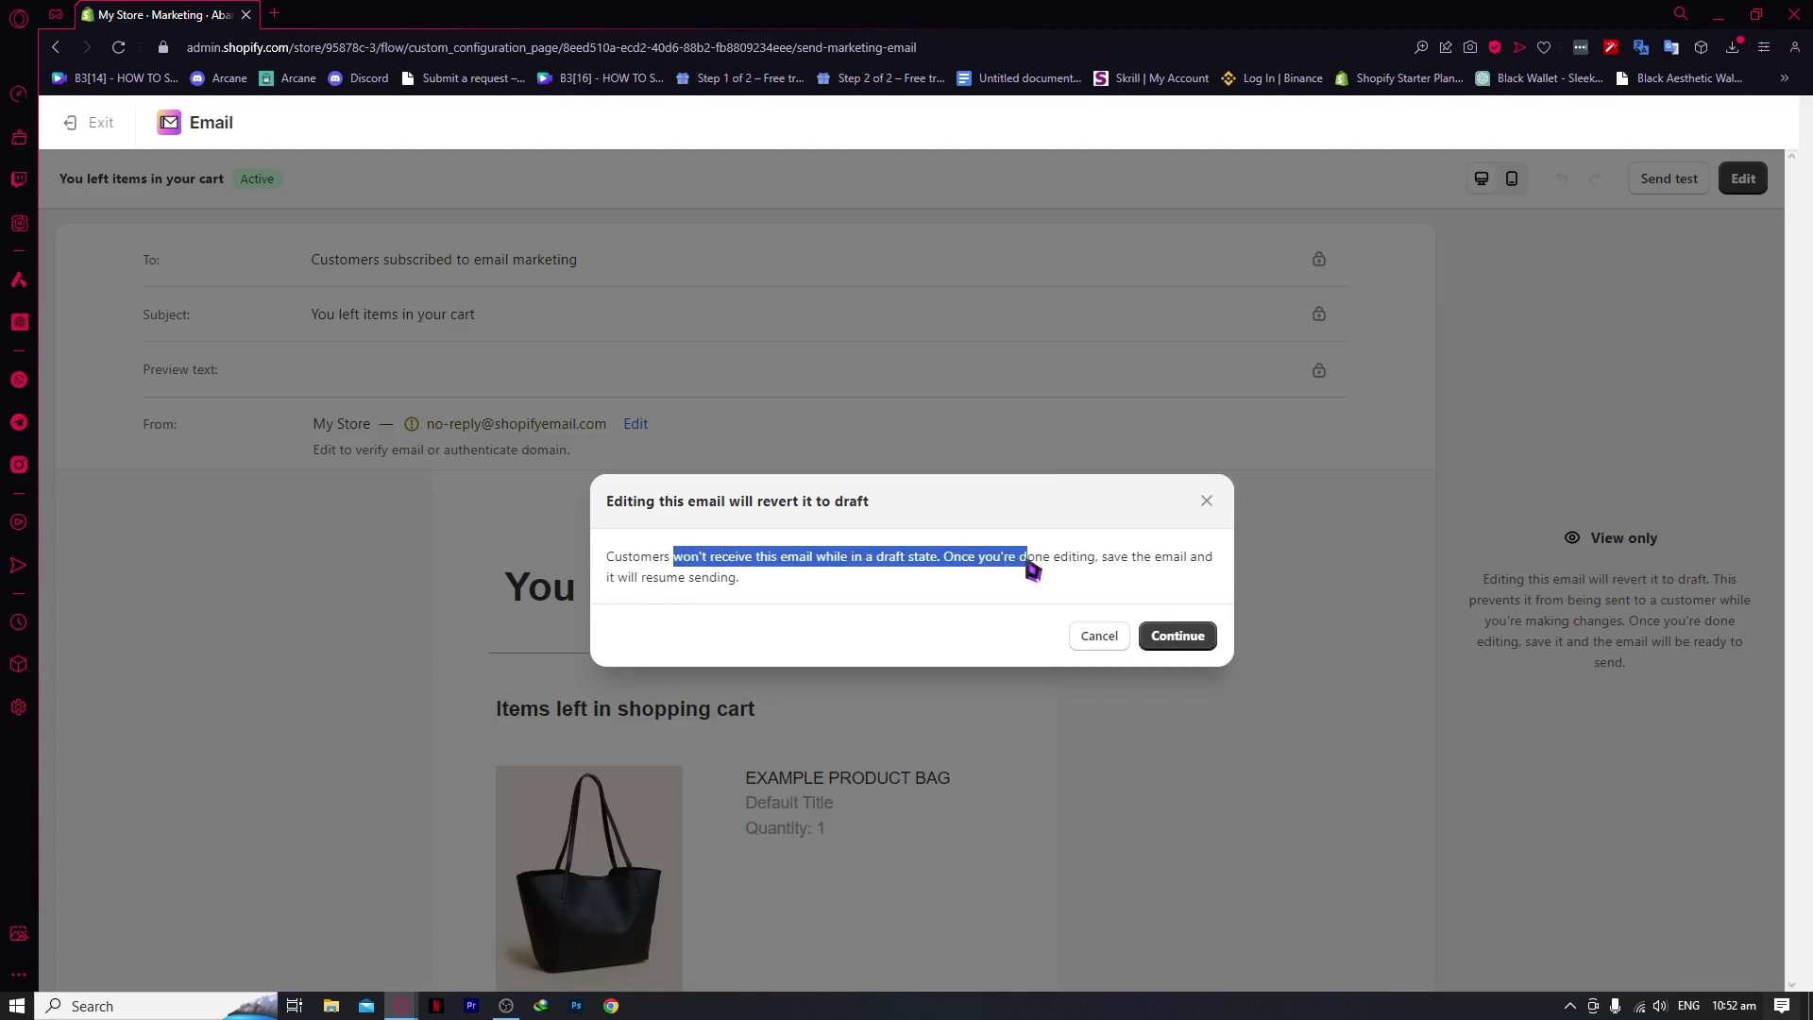
left_click(952, 601)
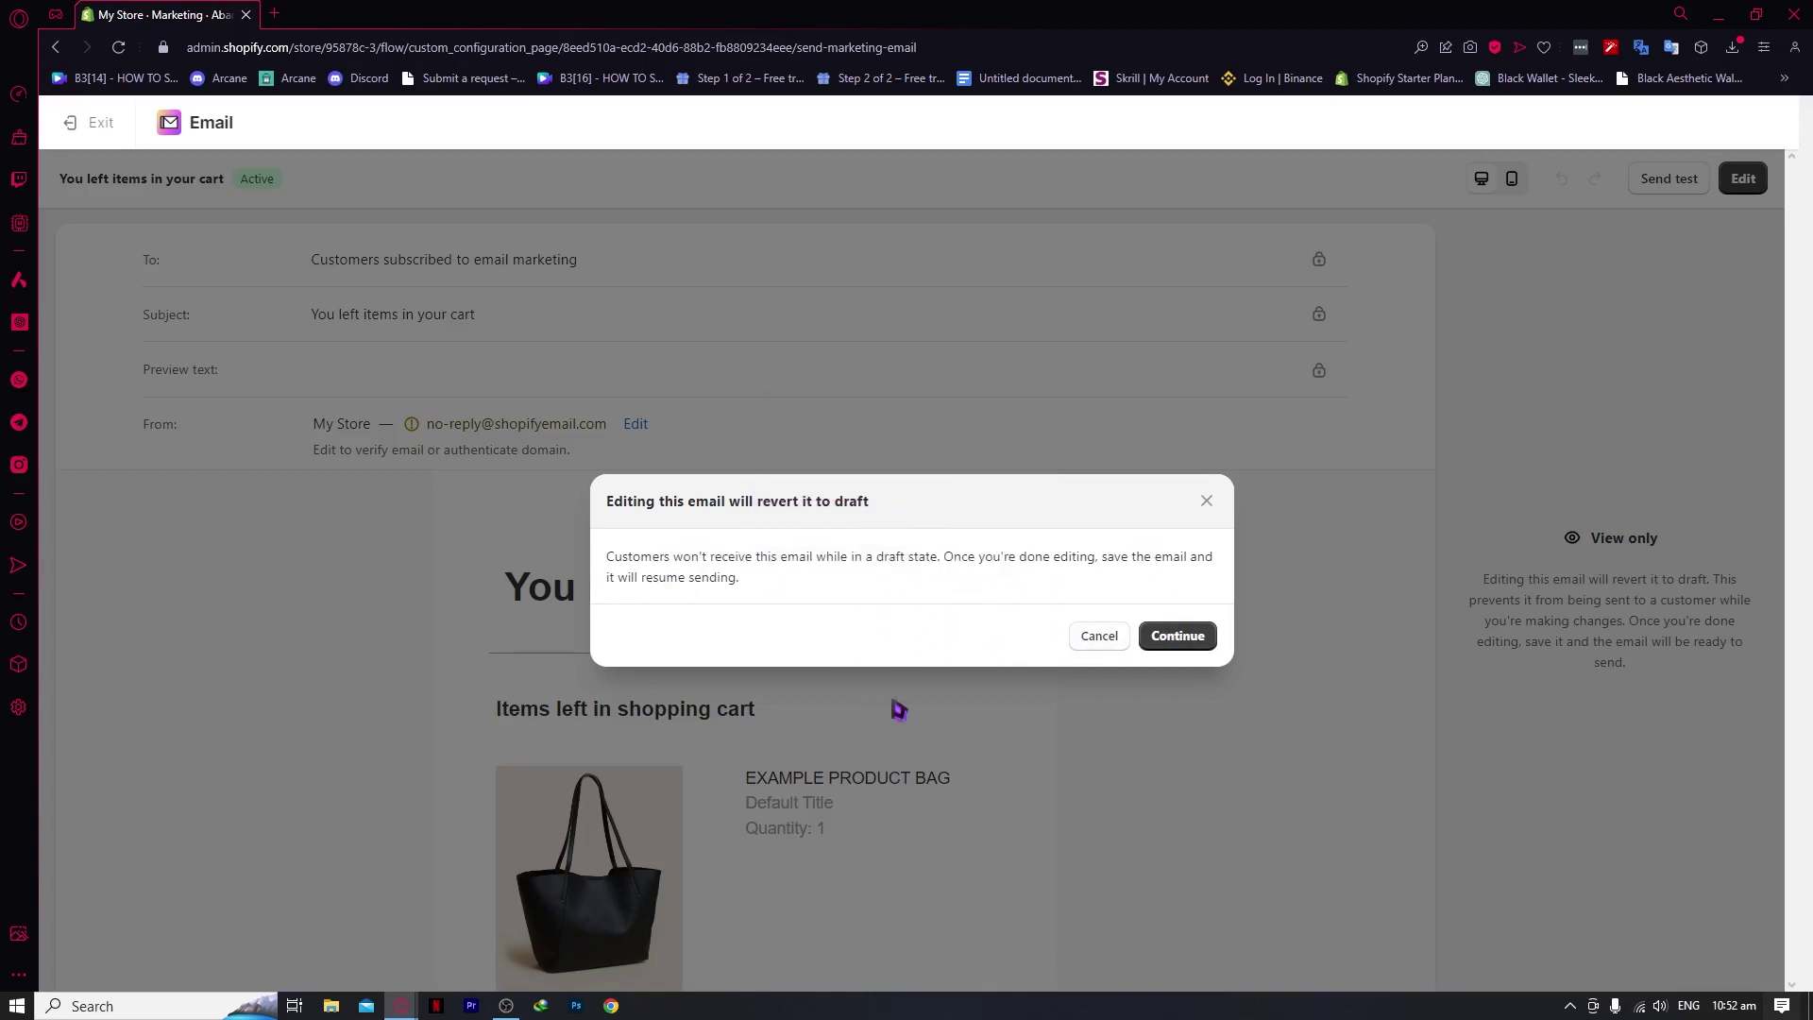
left_click(1190, 639)
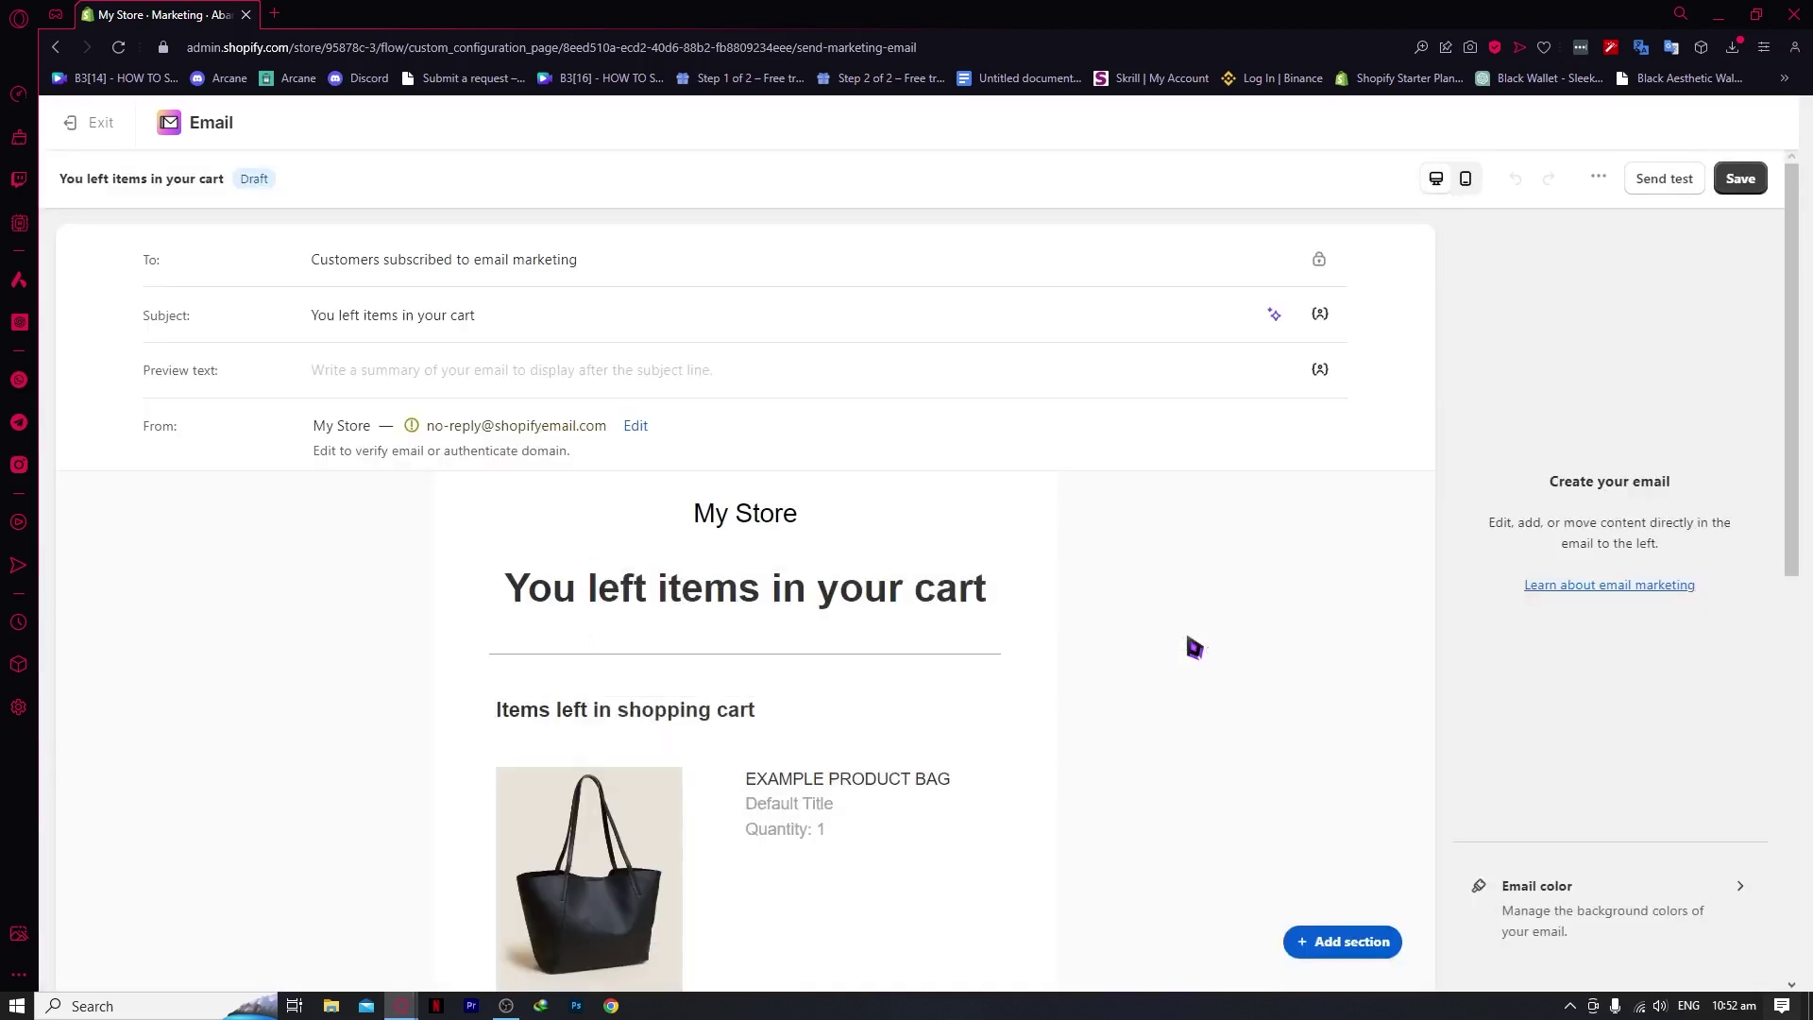
Examine the draft email's content and the guidance on editing, adding or moving content.
scroll(1194, 642, "down", 8)
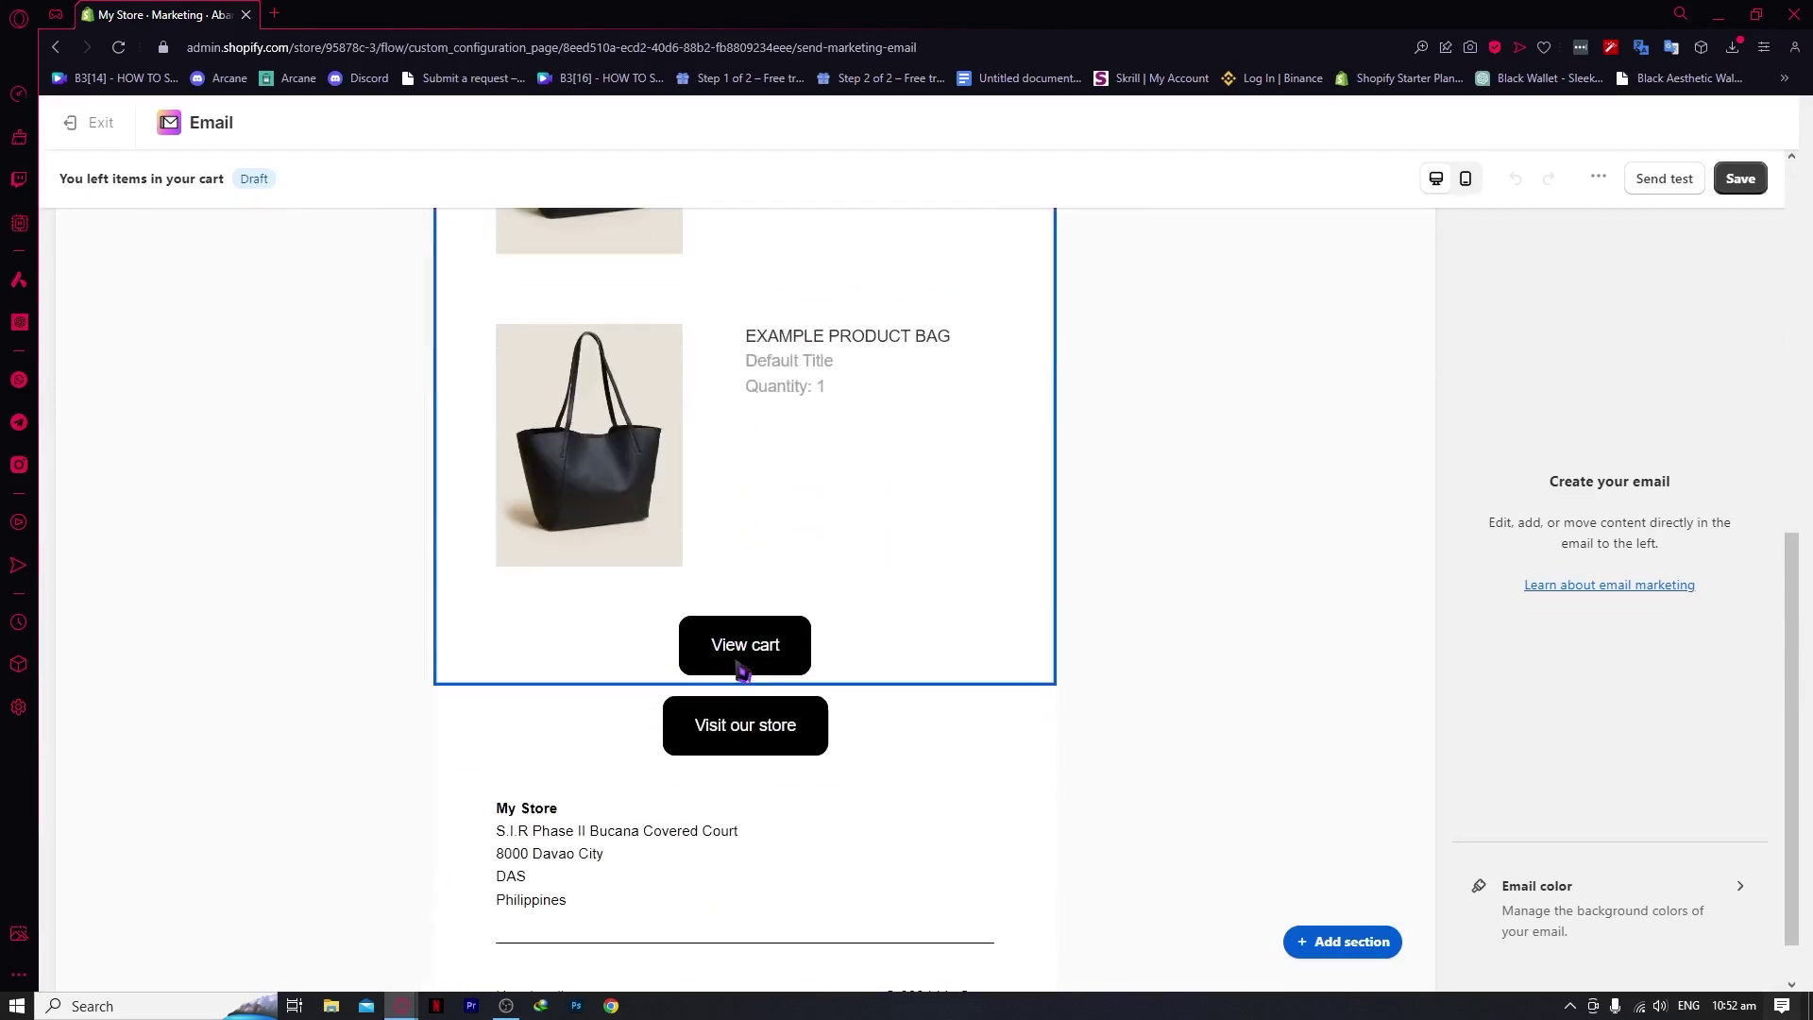
scroll(883, 741, "up", 7)
scroll(992, 734, "down", 5)
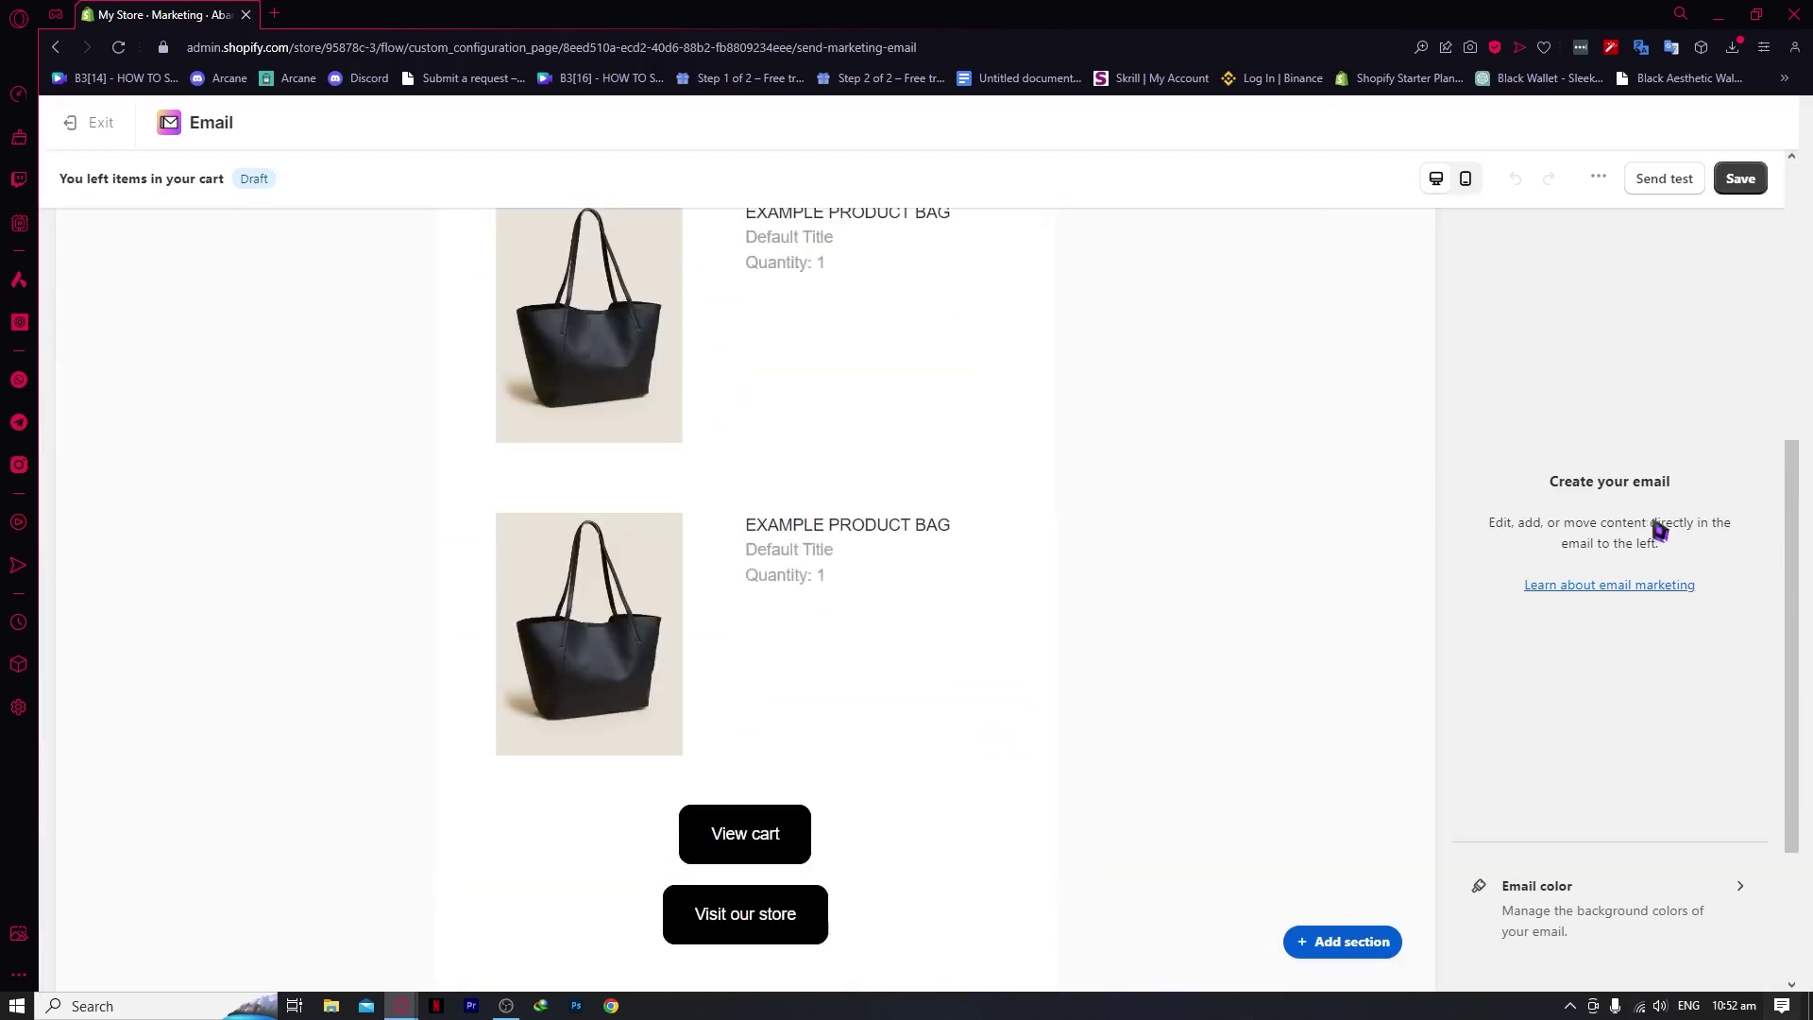
left_click_drag(1618, 483, 1556, 545)
left_click(1564, 544)
left_click(1644, 547)
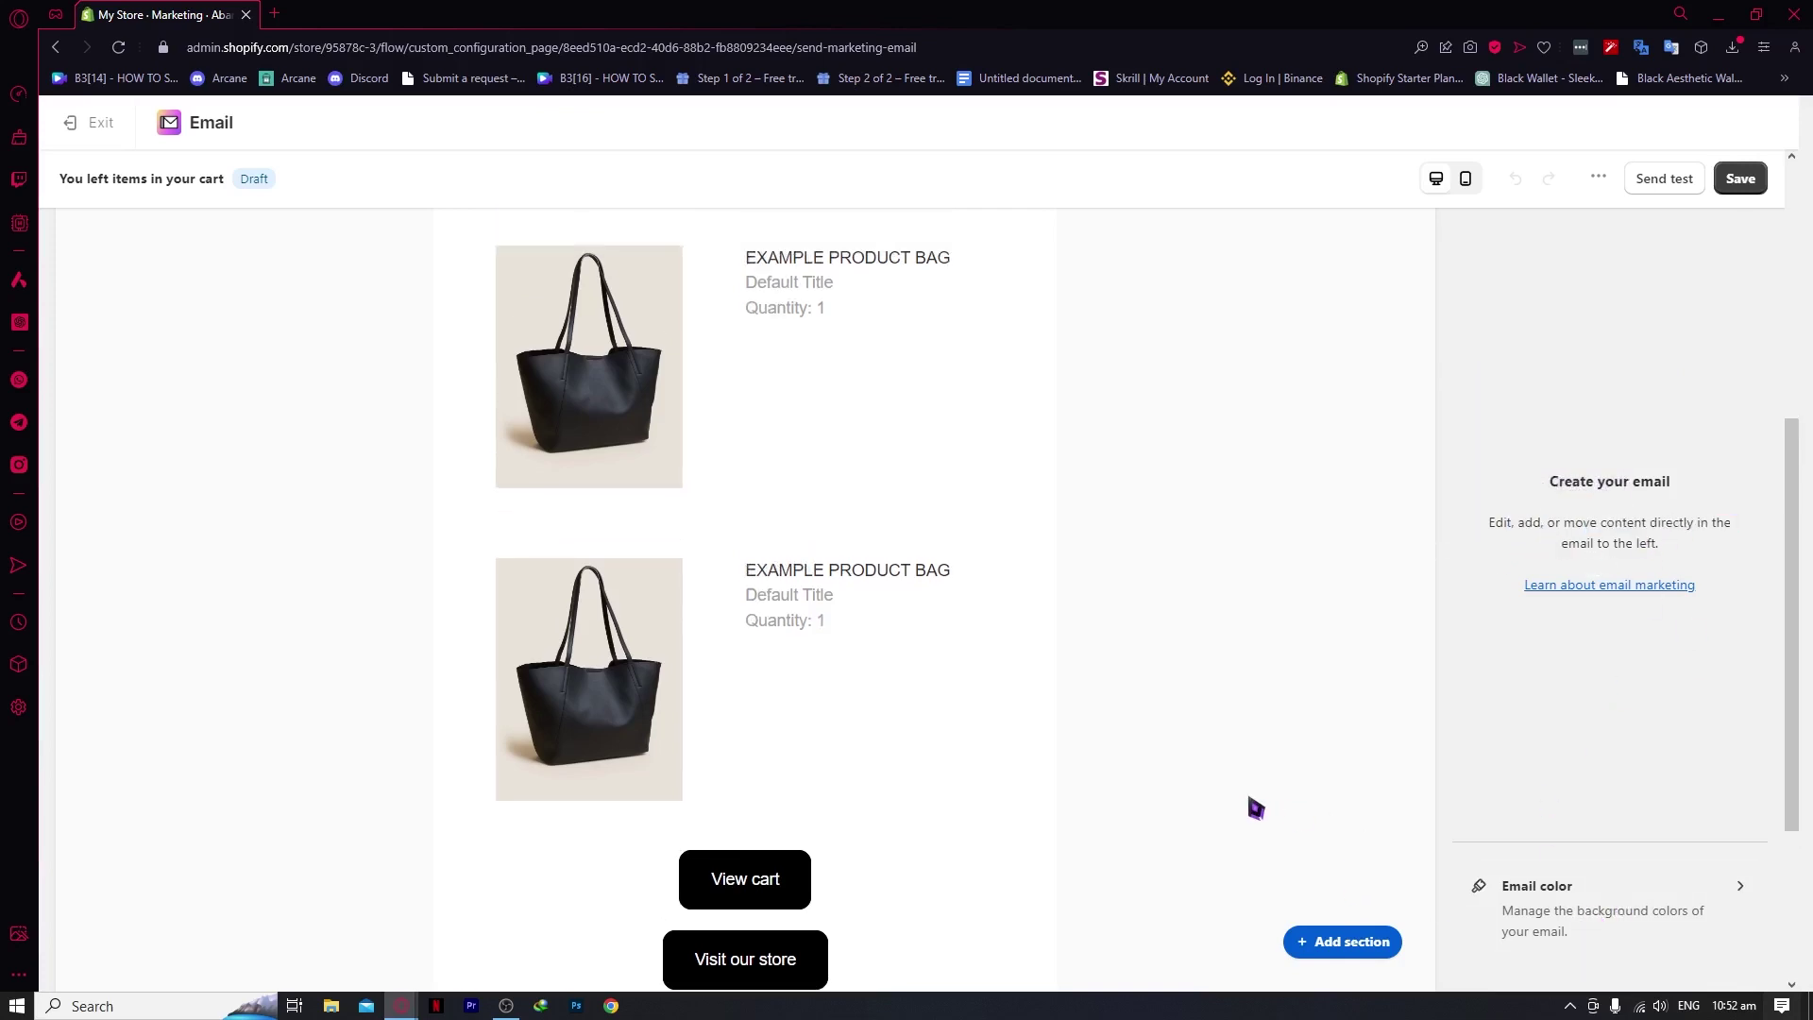
scroll(1341, 935, "up", 5)
scroll(1341, 940, "down", 10)
left_click(1334, 942)
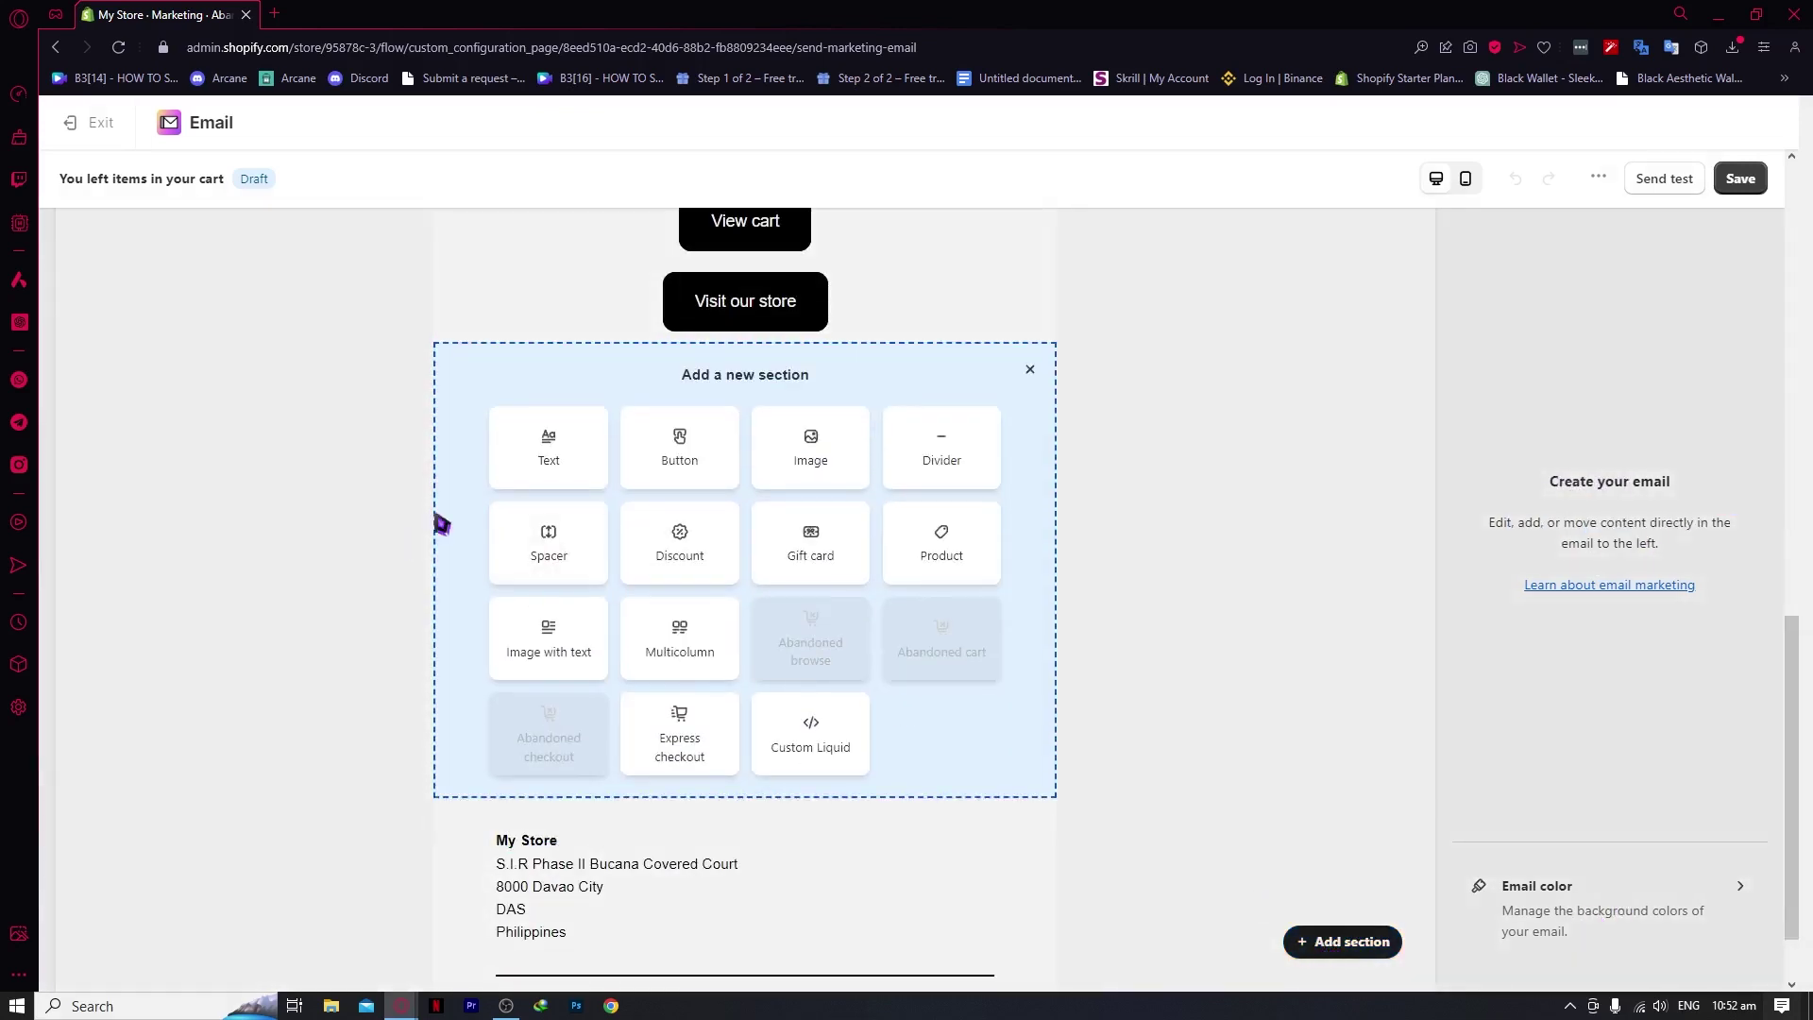
scroll(703, 538, "up", 2)
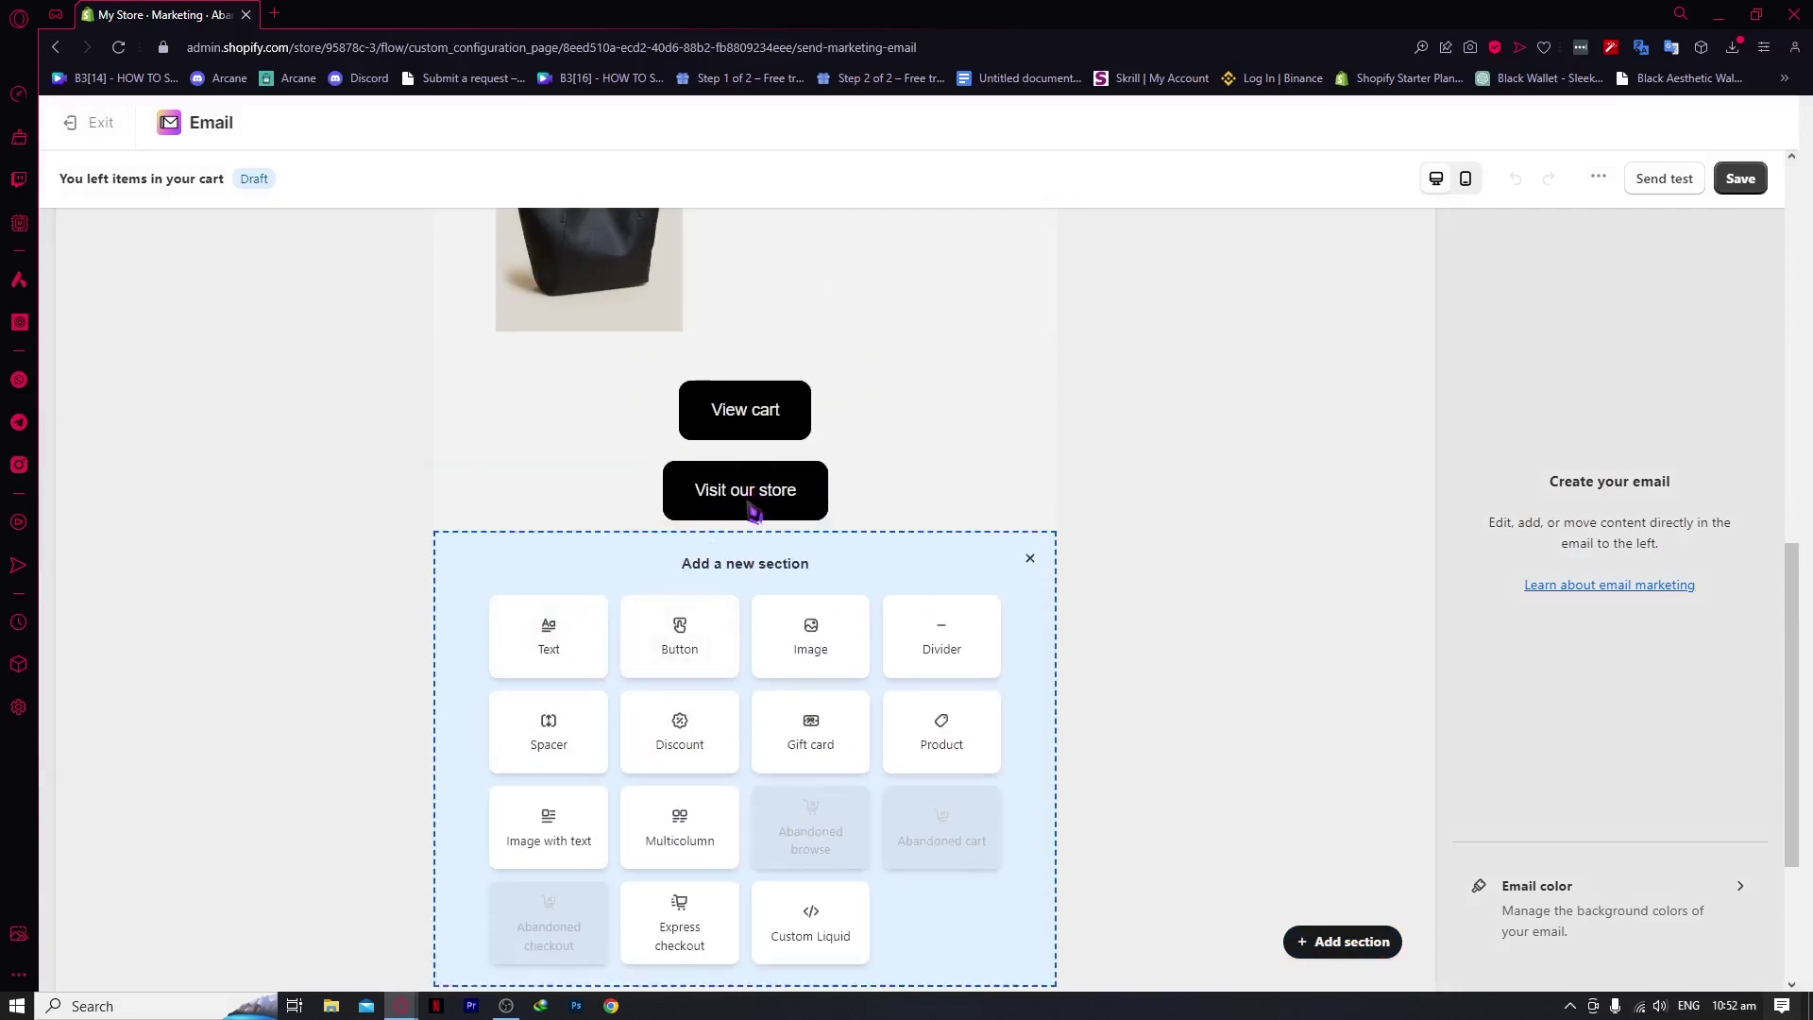
key("Escape")
Add a gift card section below the Visit our store link and review the email with it.
left_click(1340, 942)
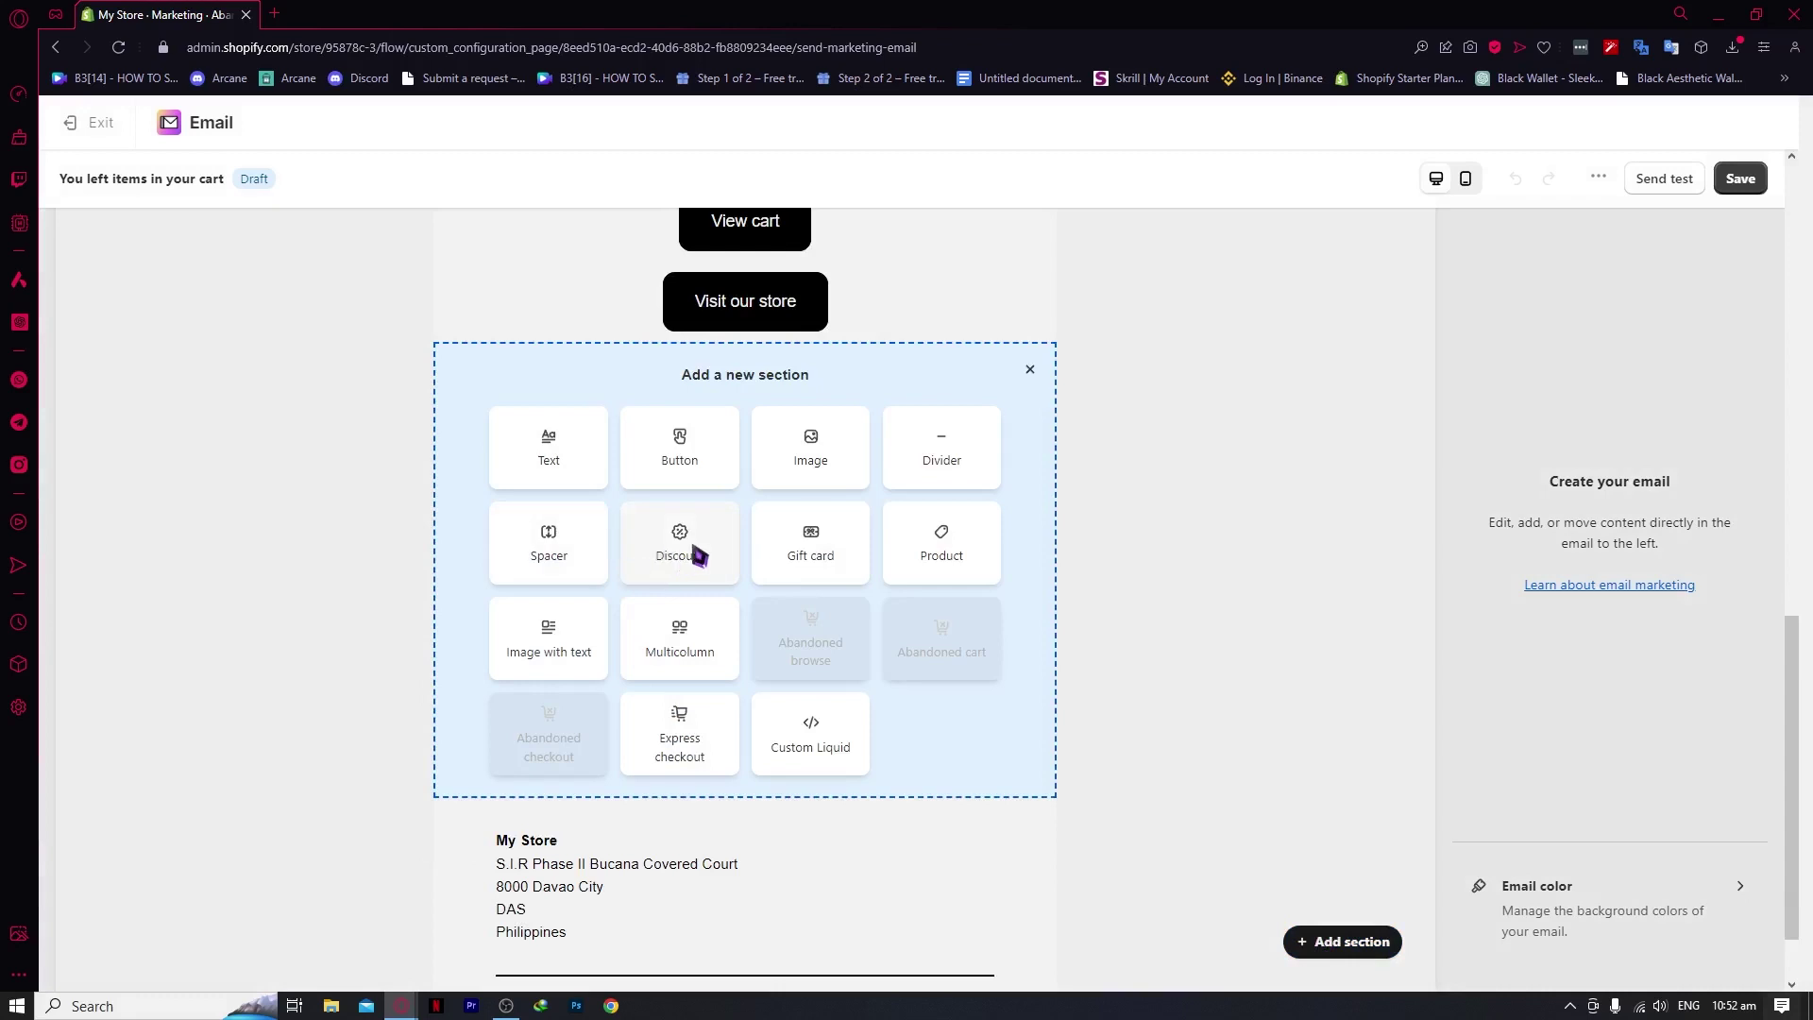
left_click(812, 551)
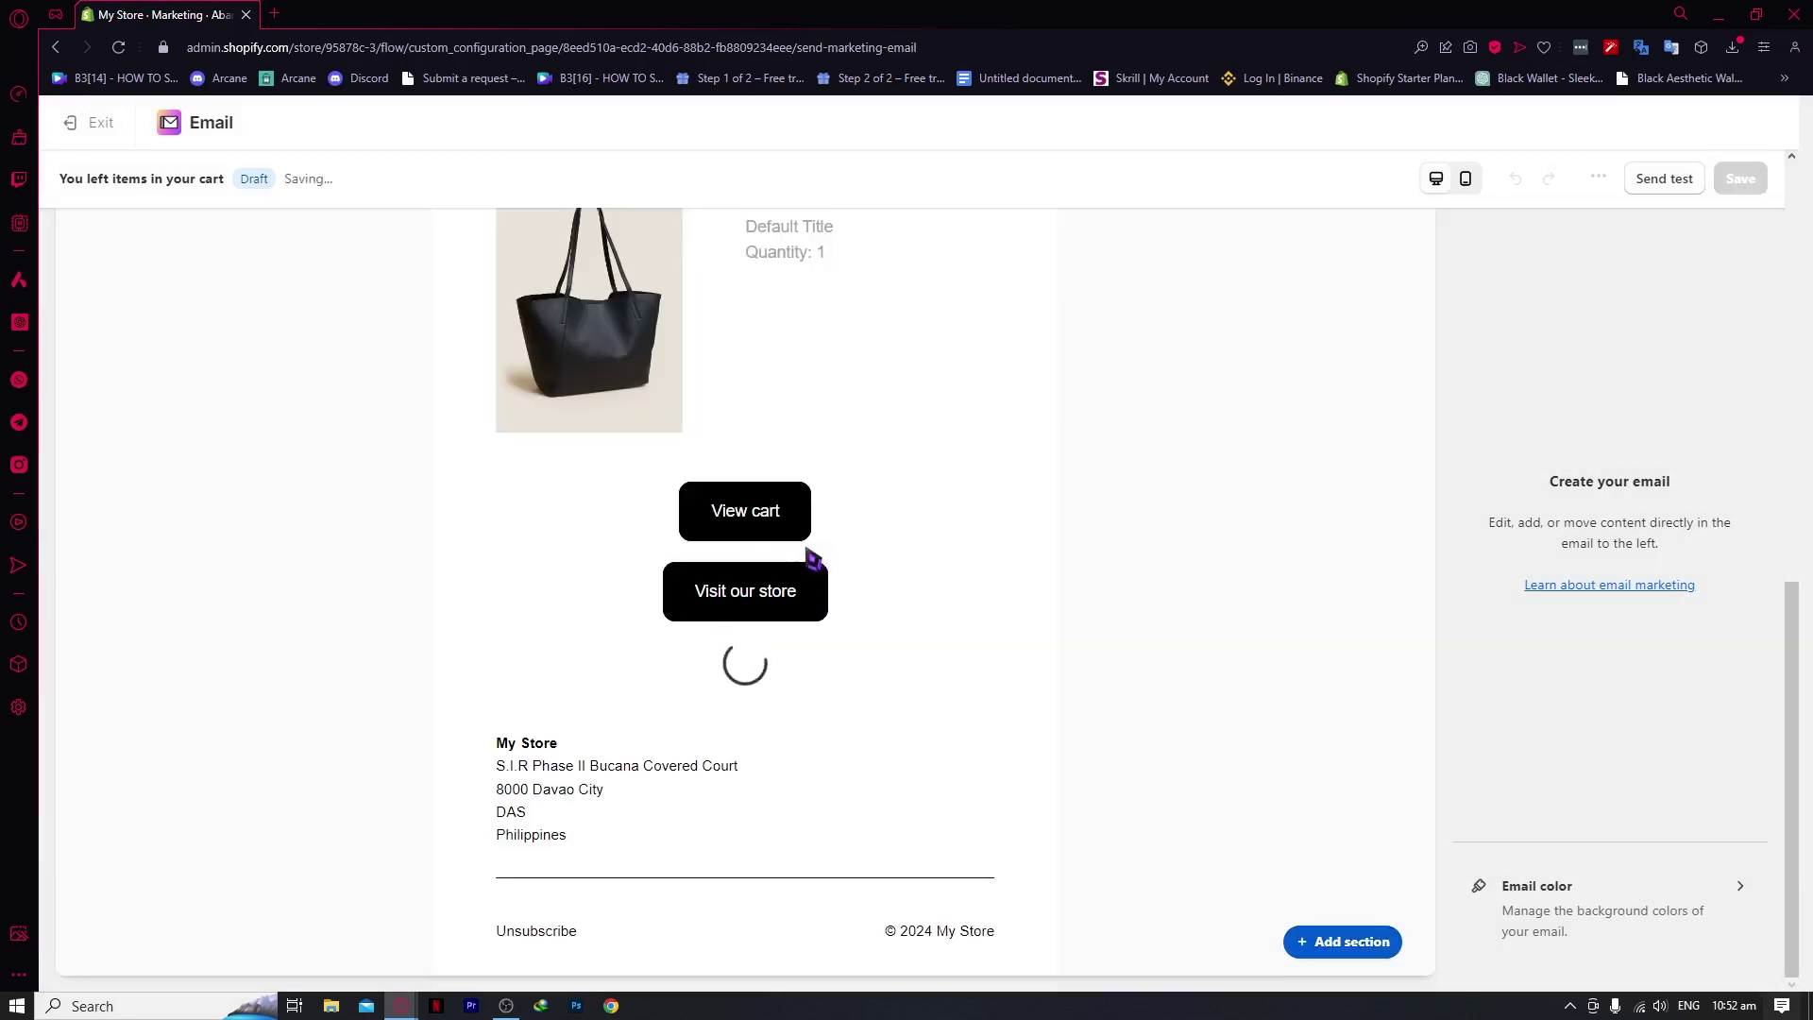
scroll(793, 604, "up", 1)
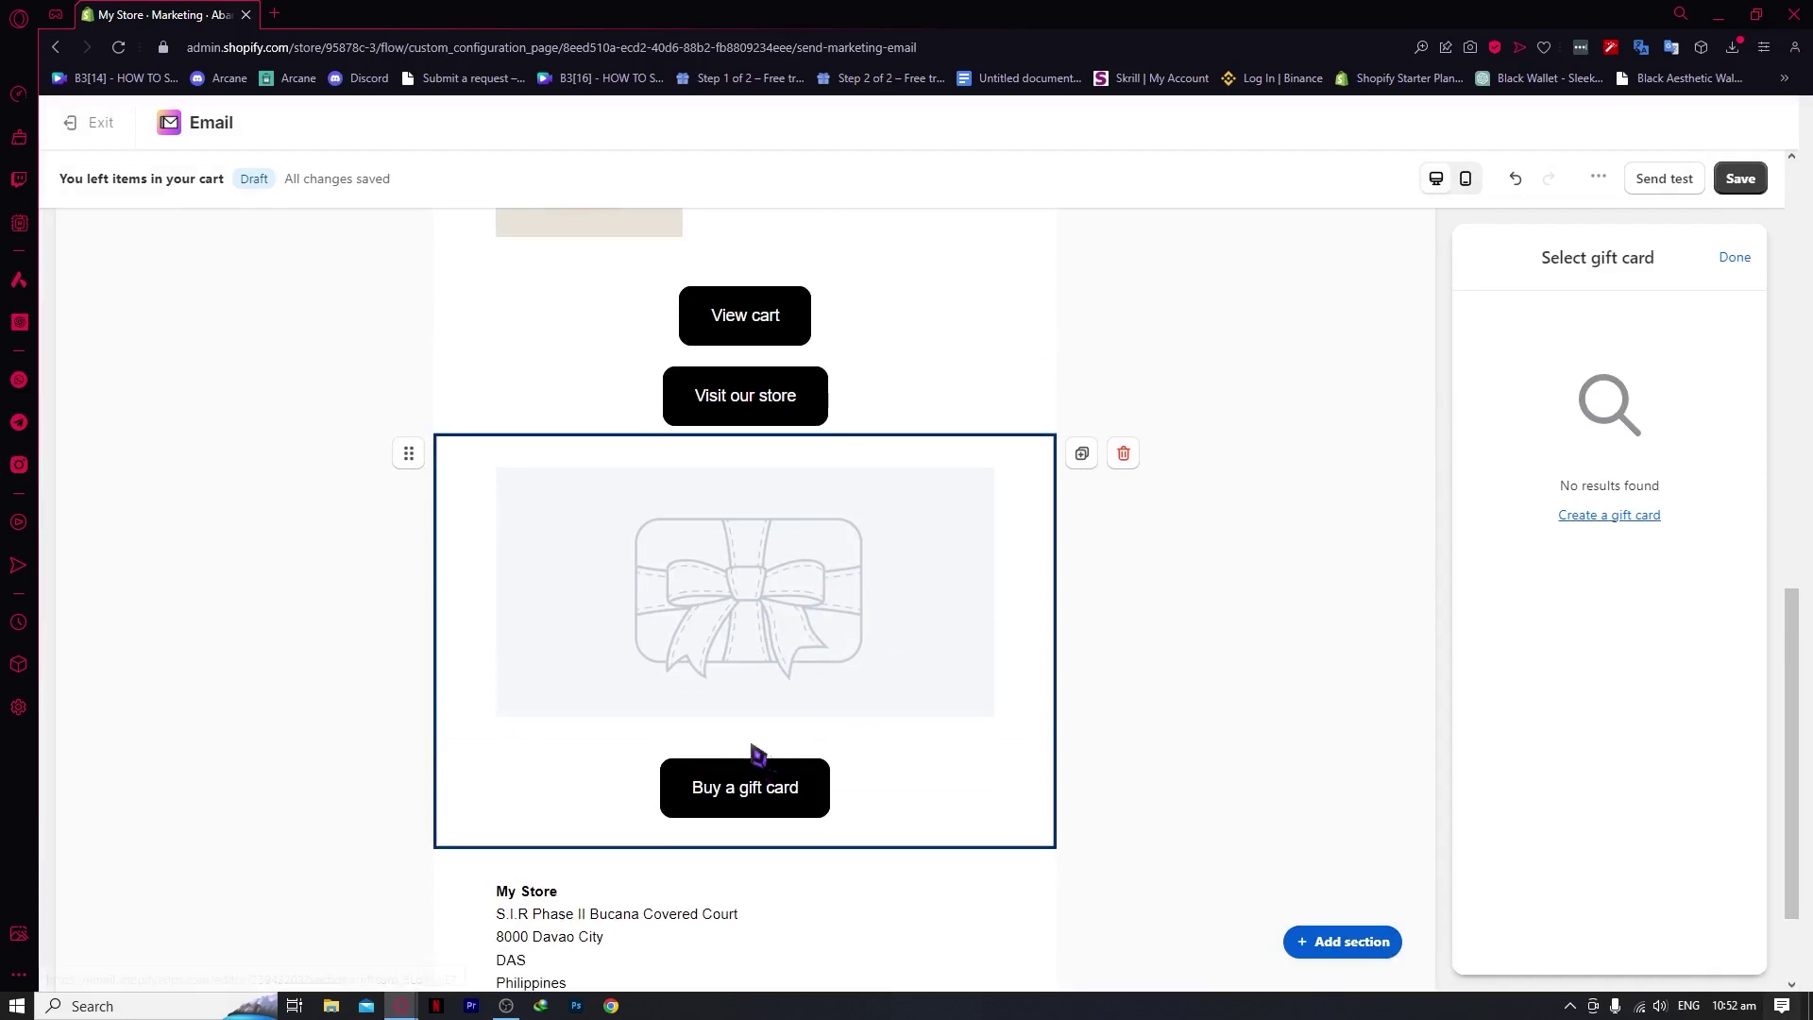
scroll(699, 491, "up", 6)
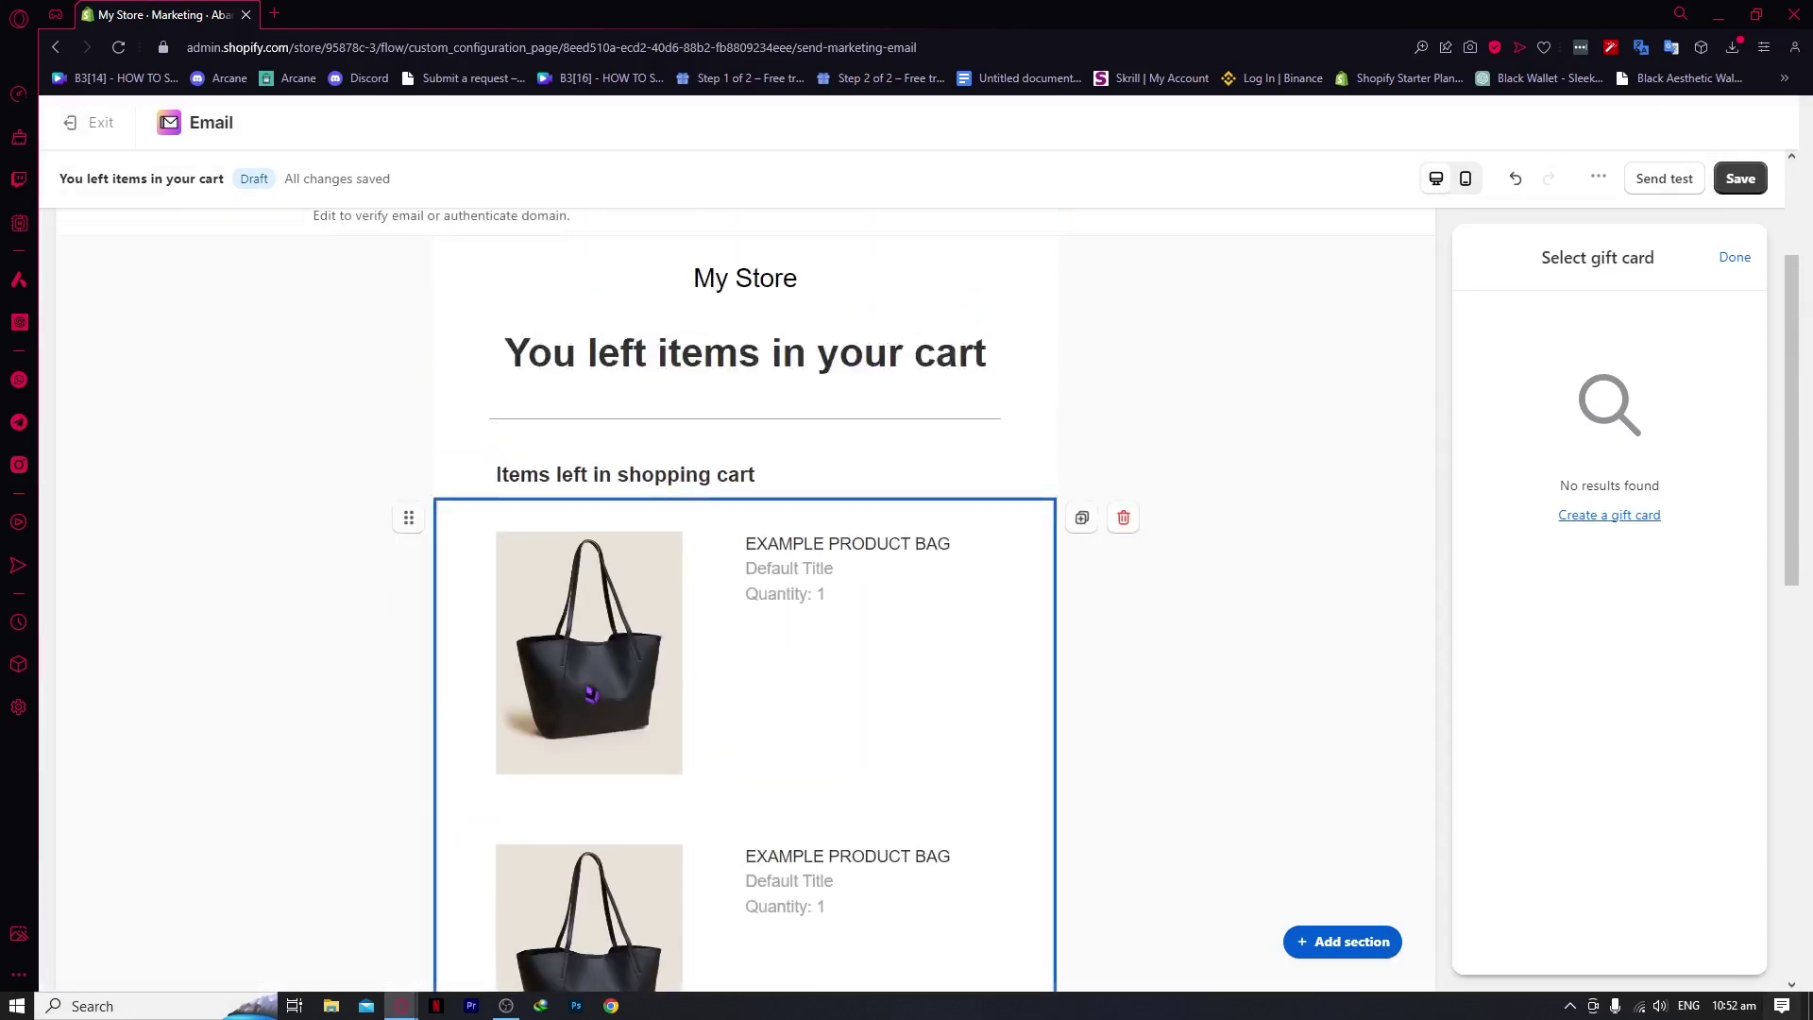
scroll(651, 623, "down", 7)
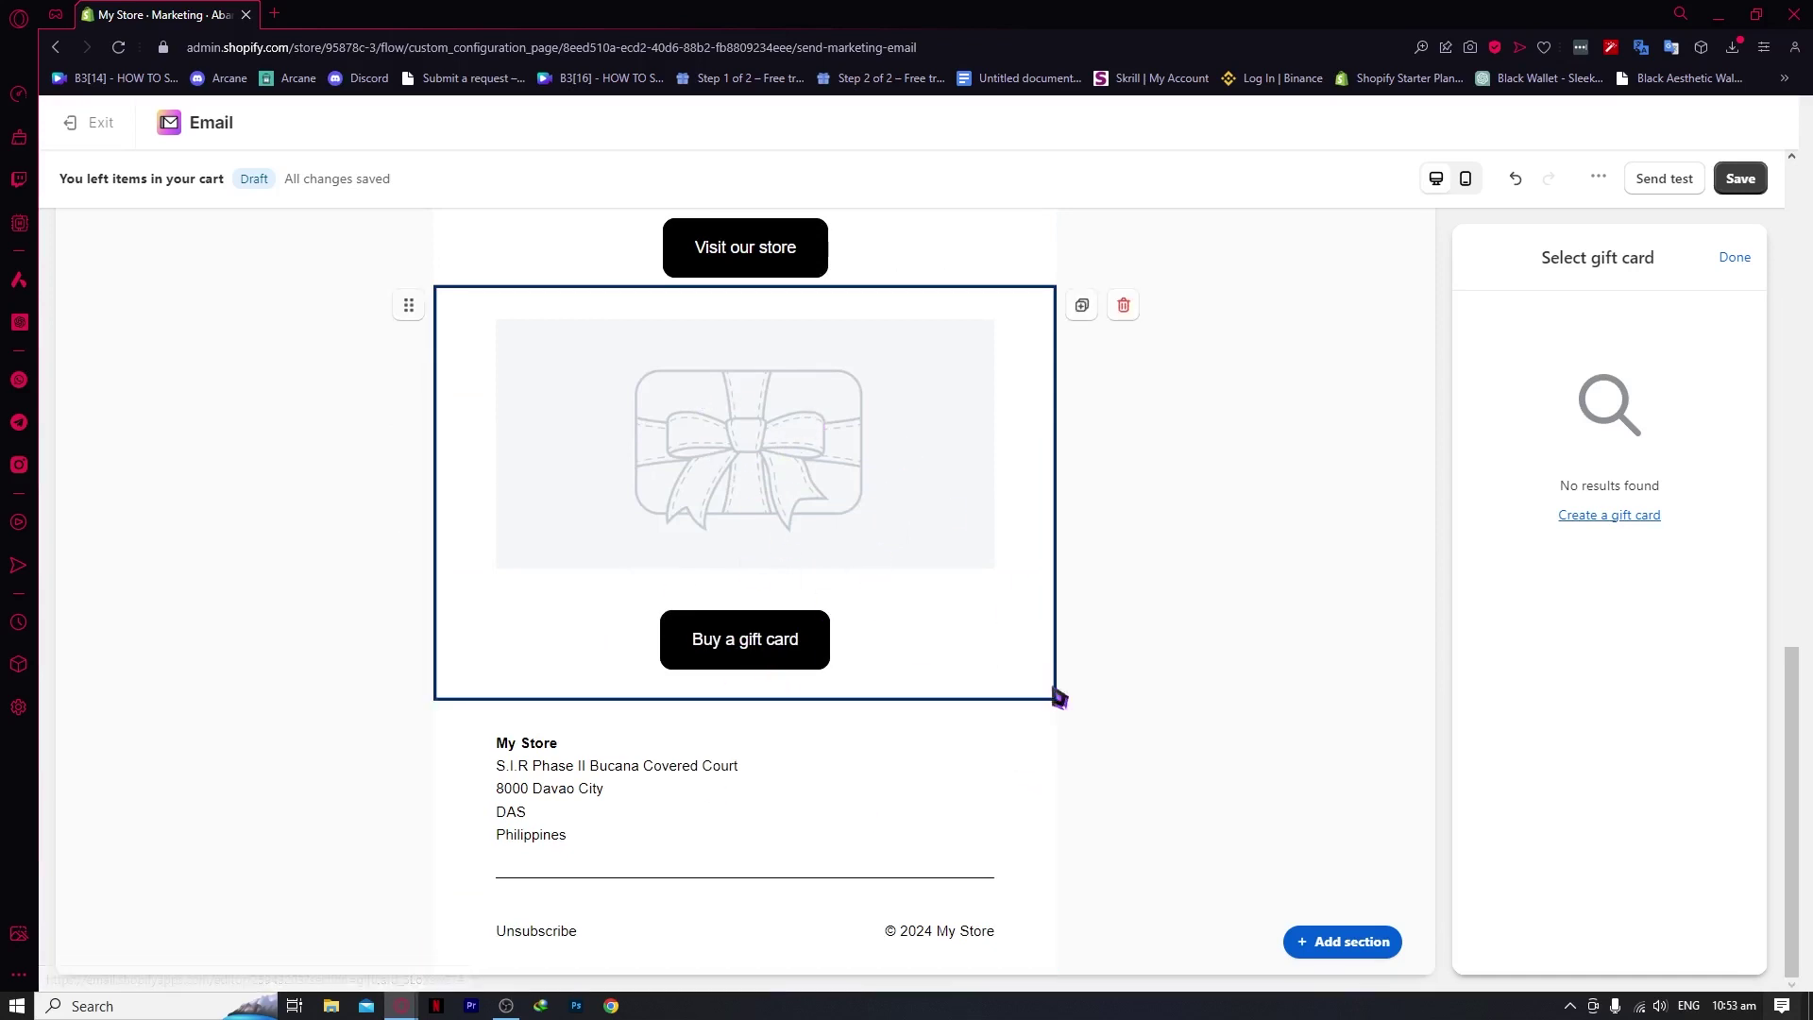
Add a discount section below the gift card section, and hide its header and show it again.
left_click(1350, 941)
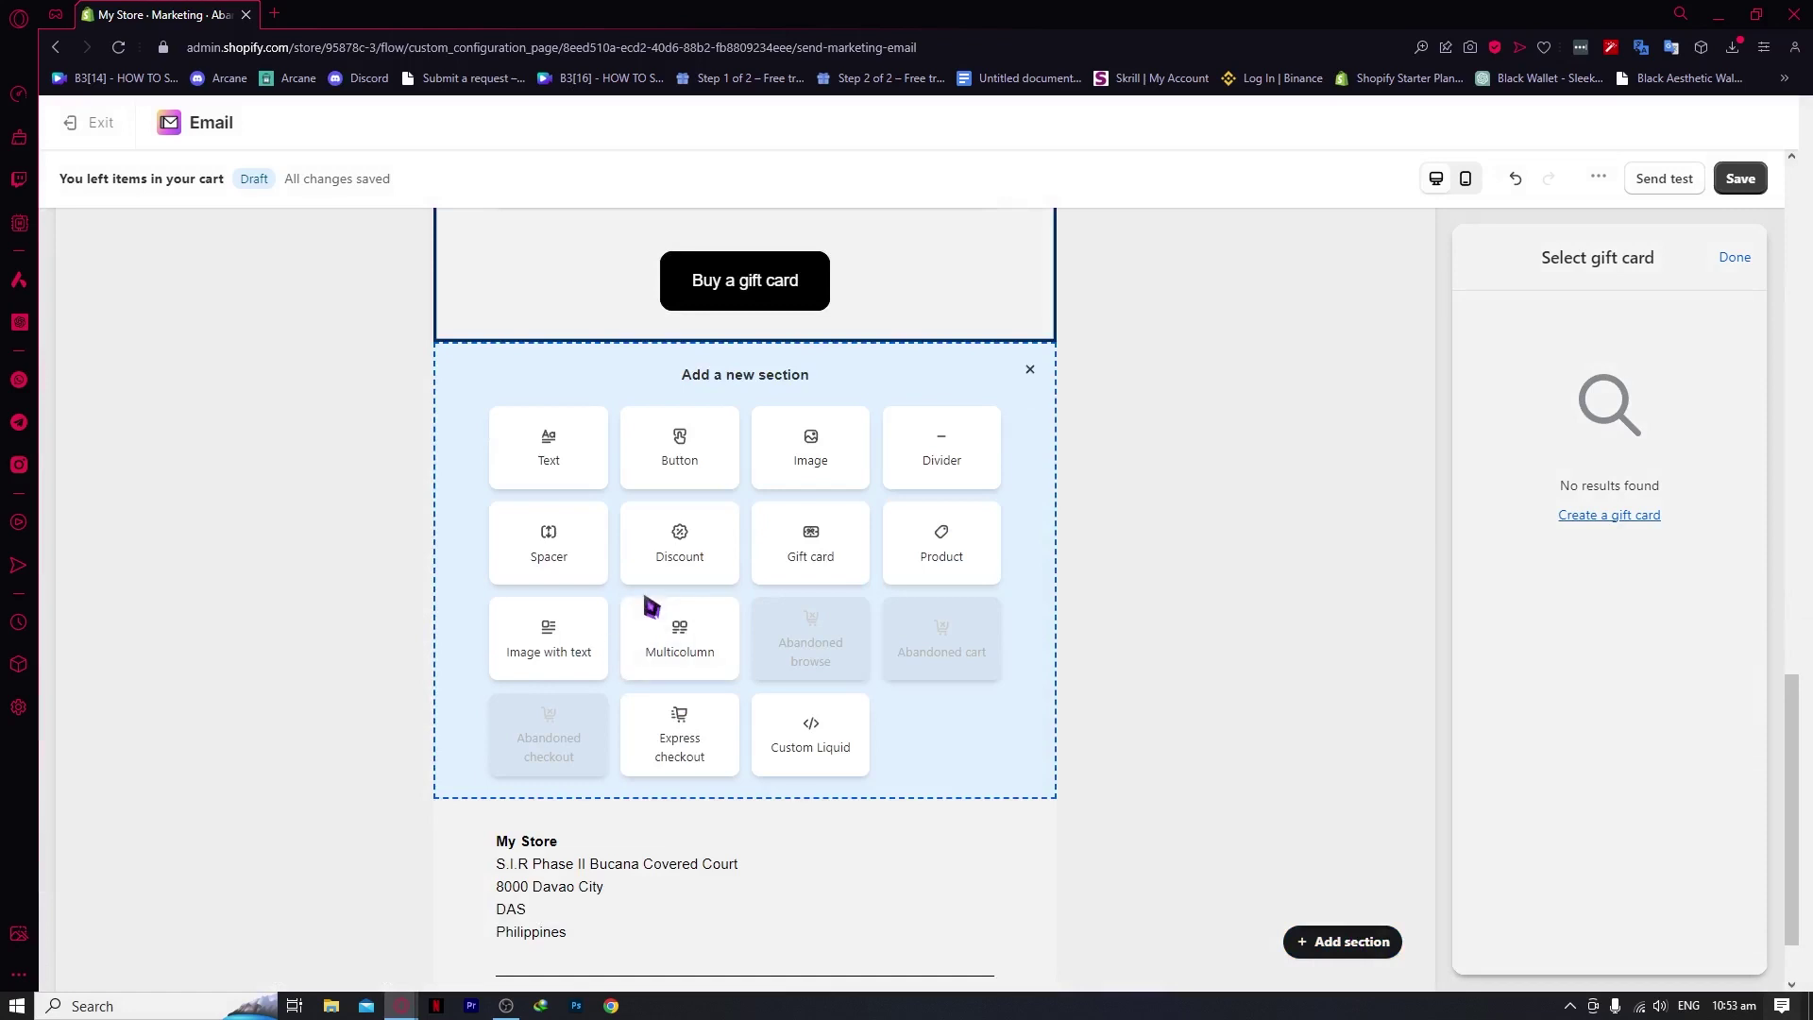
left_click(702, 572)
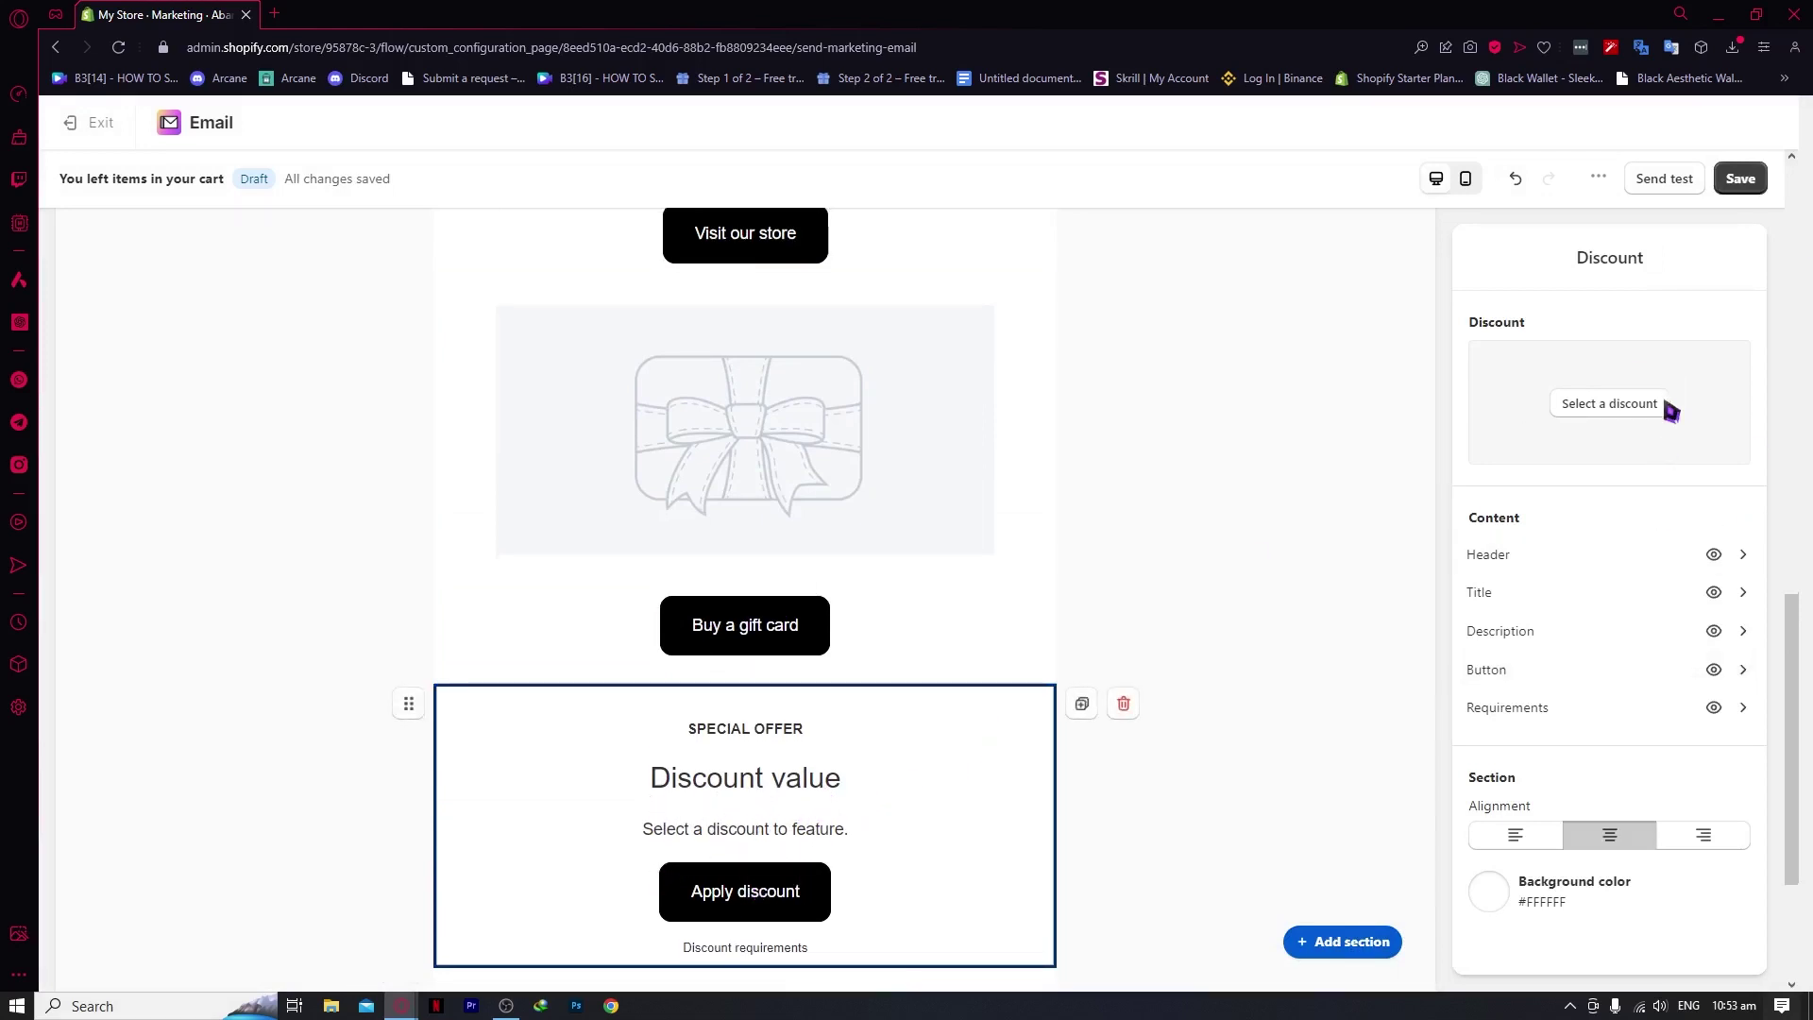
scroll(1656, 530, "down", 3)
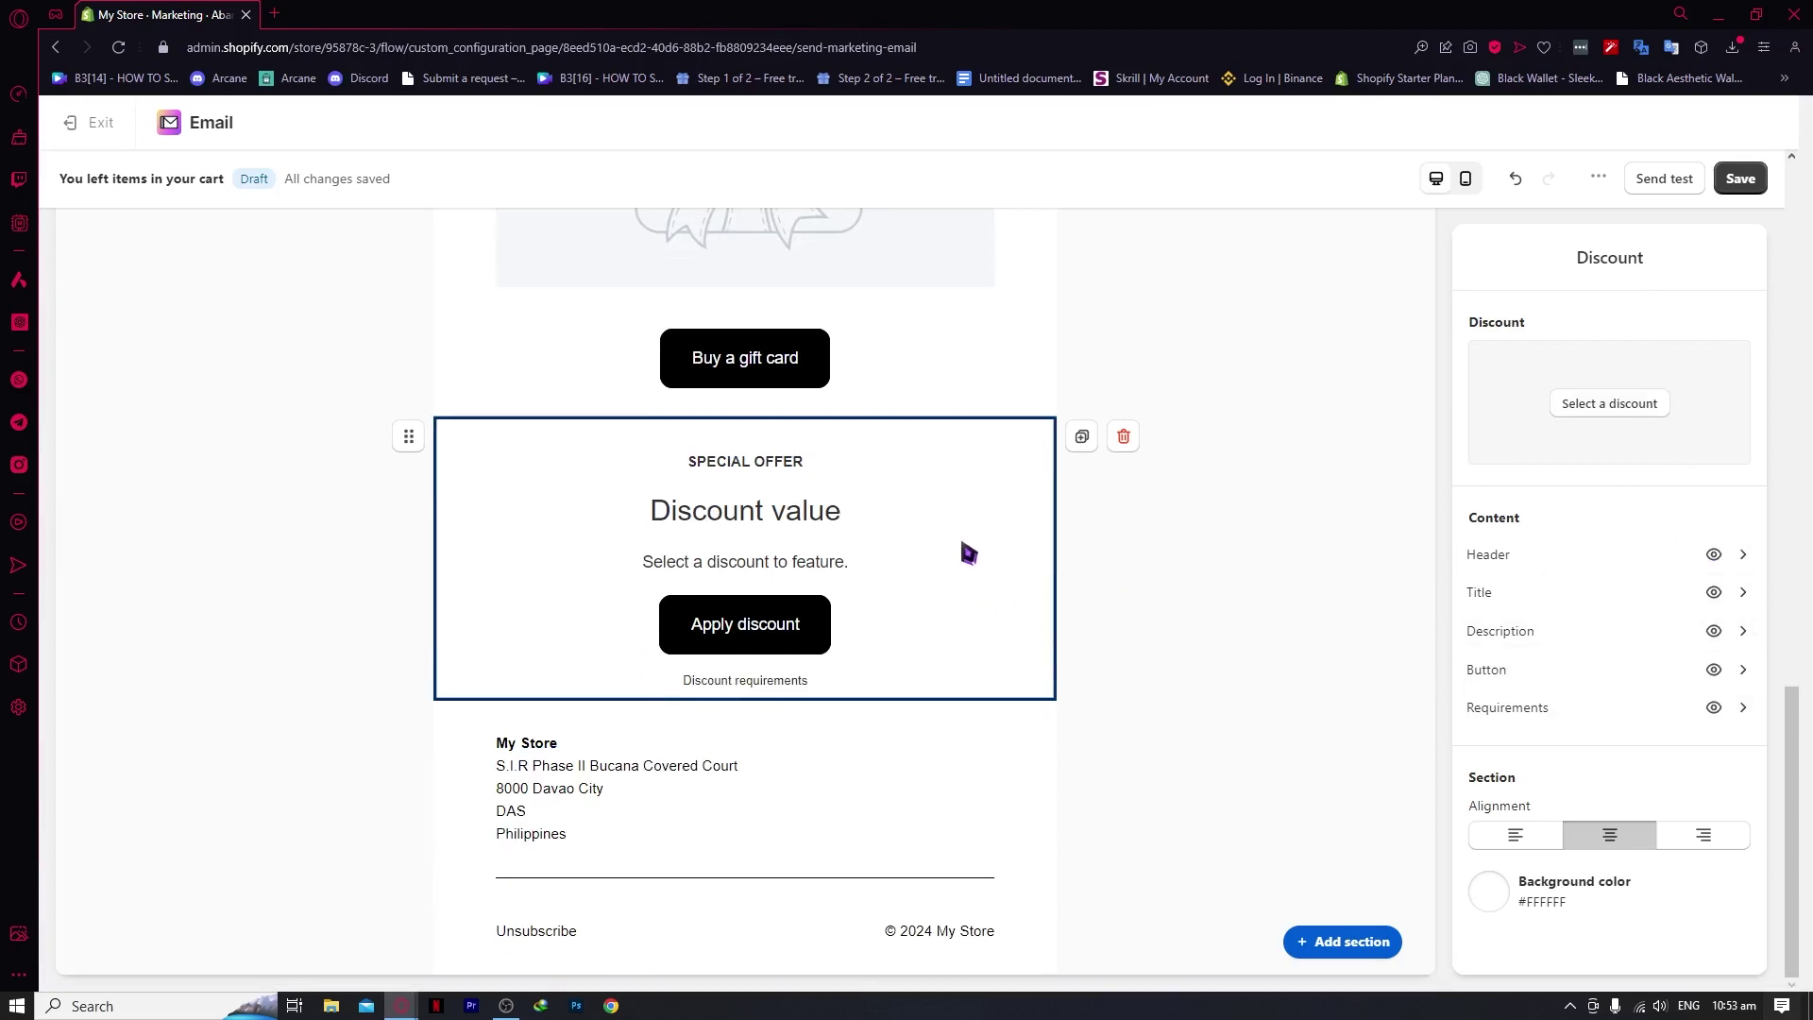
left_click(1714, 555)
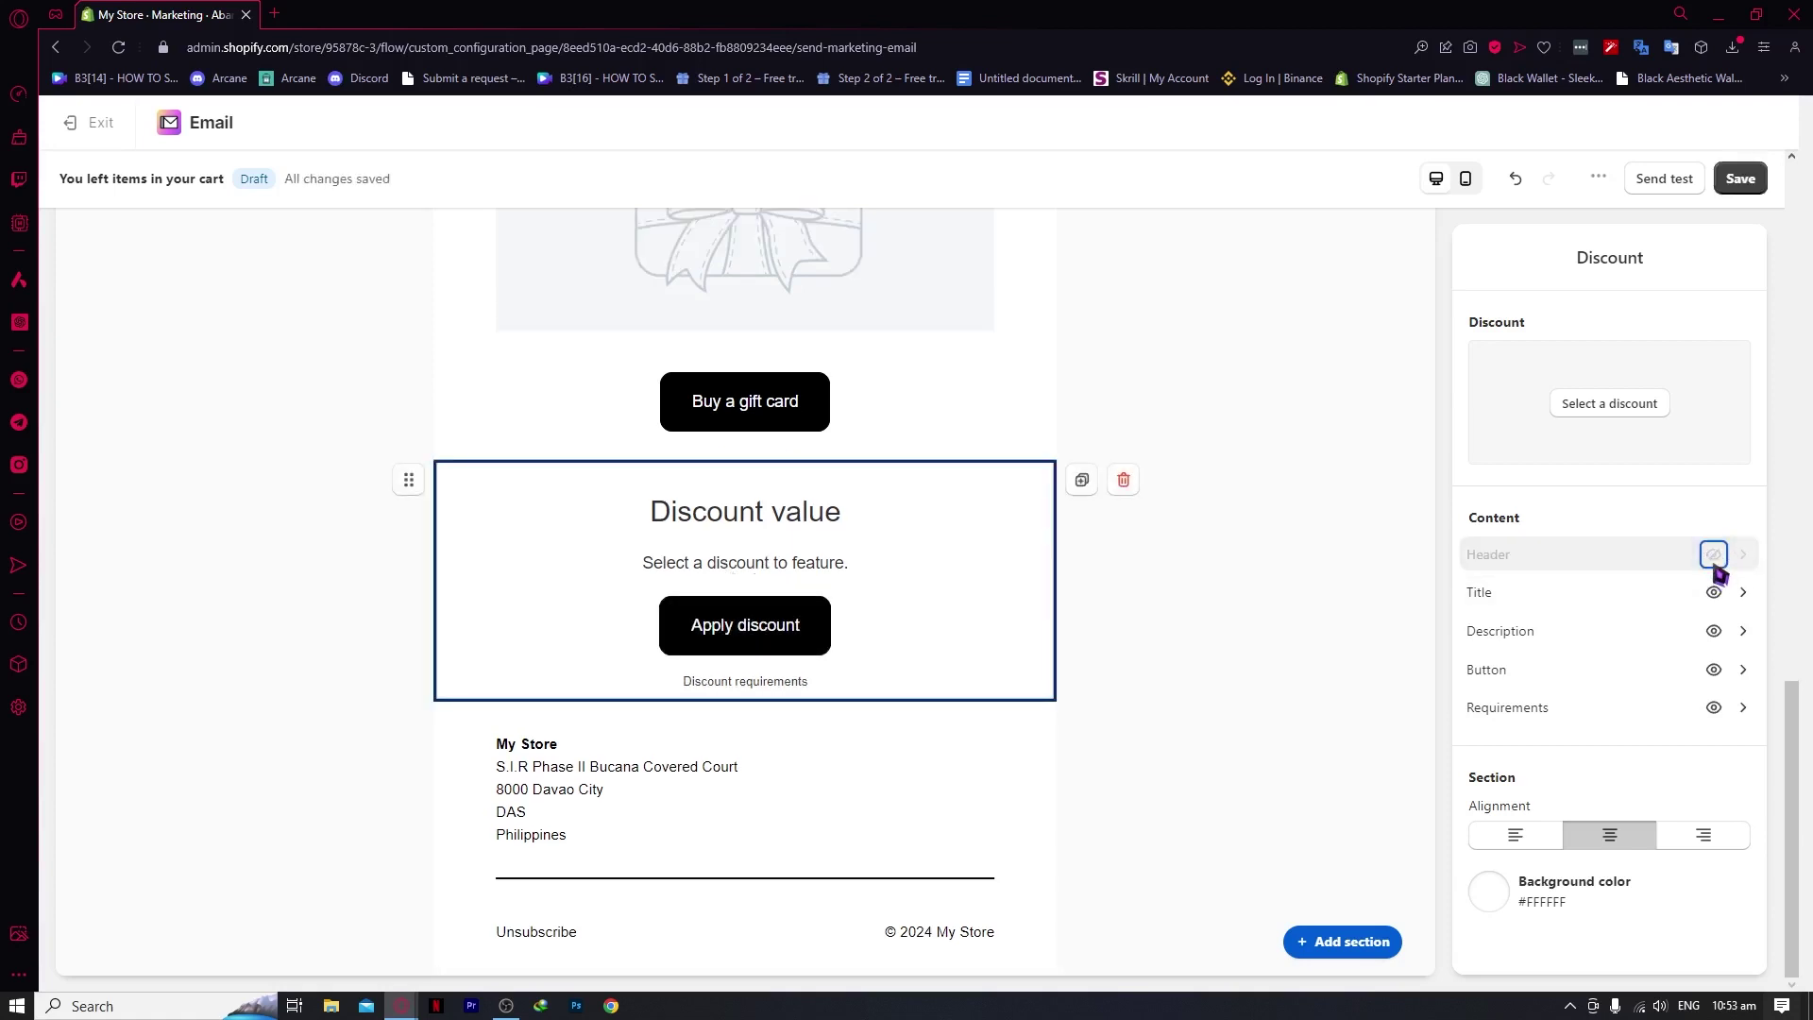
left_click(1714, 557)
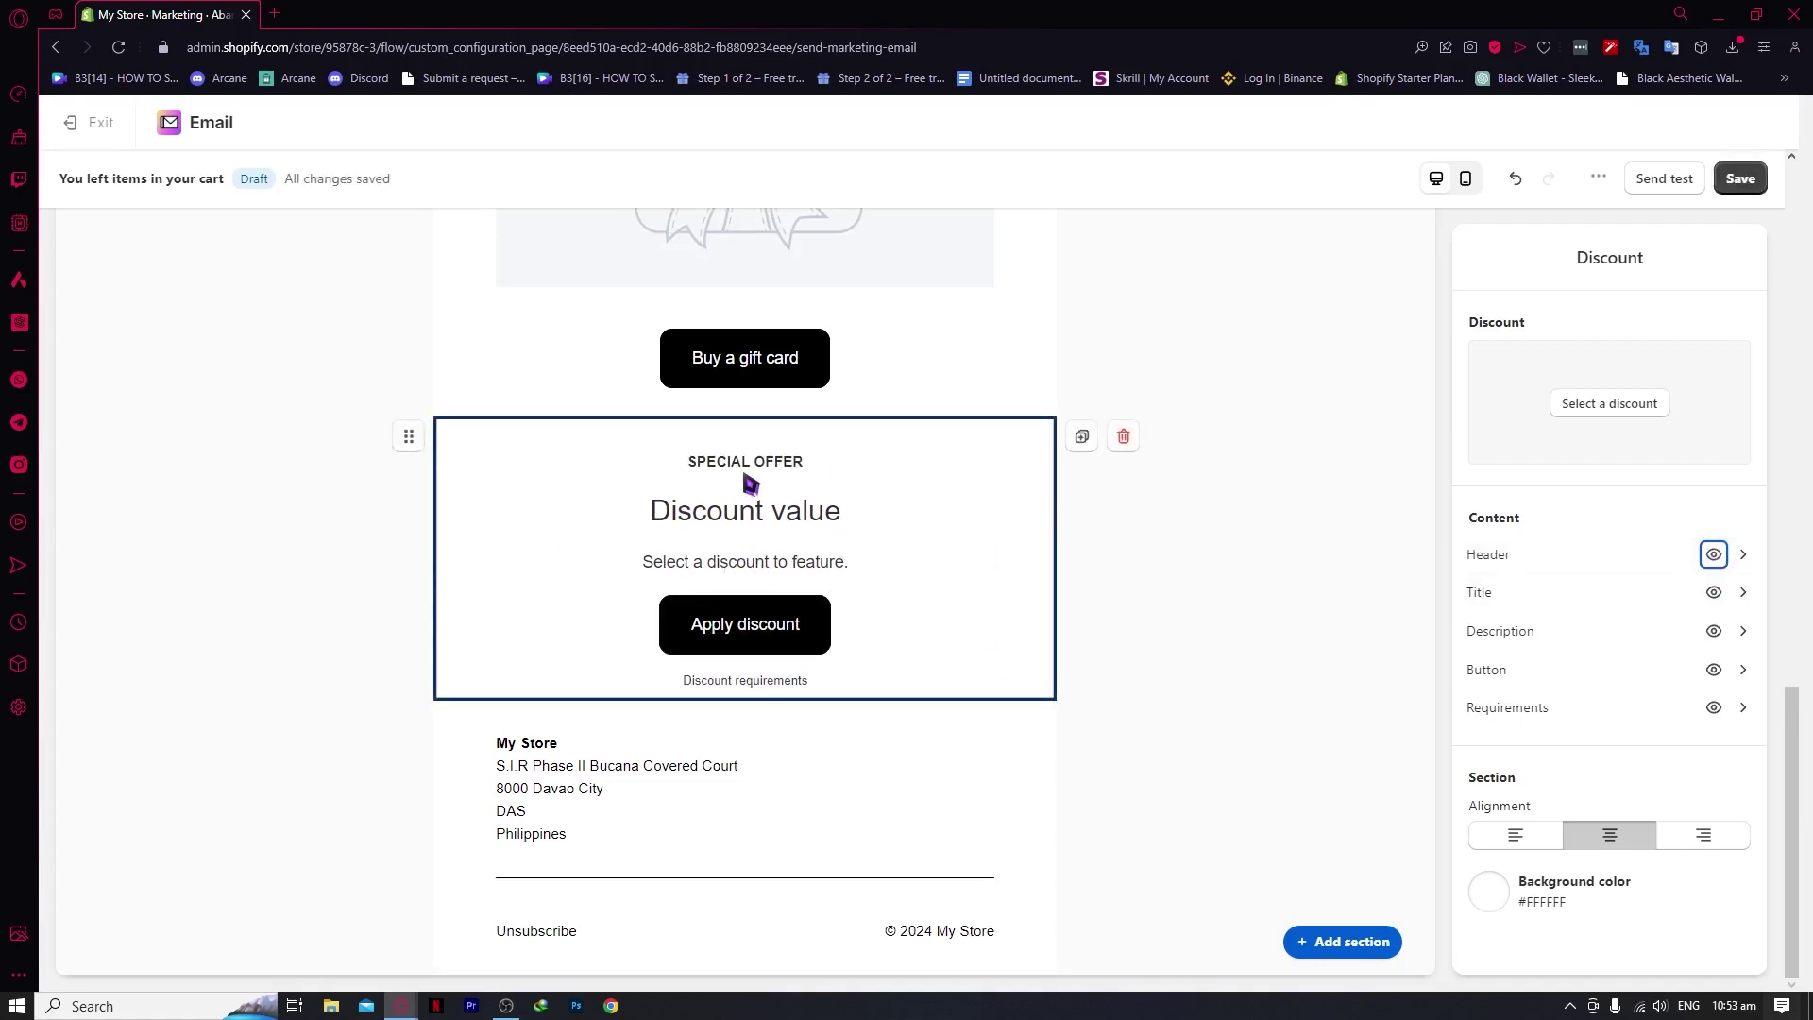
Replace the discount section's title with "BUY NOW FOR A DISCOUNT".
left_click(817, 516)
left_click_drag(837, 517, 645, 529)
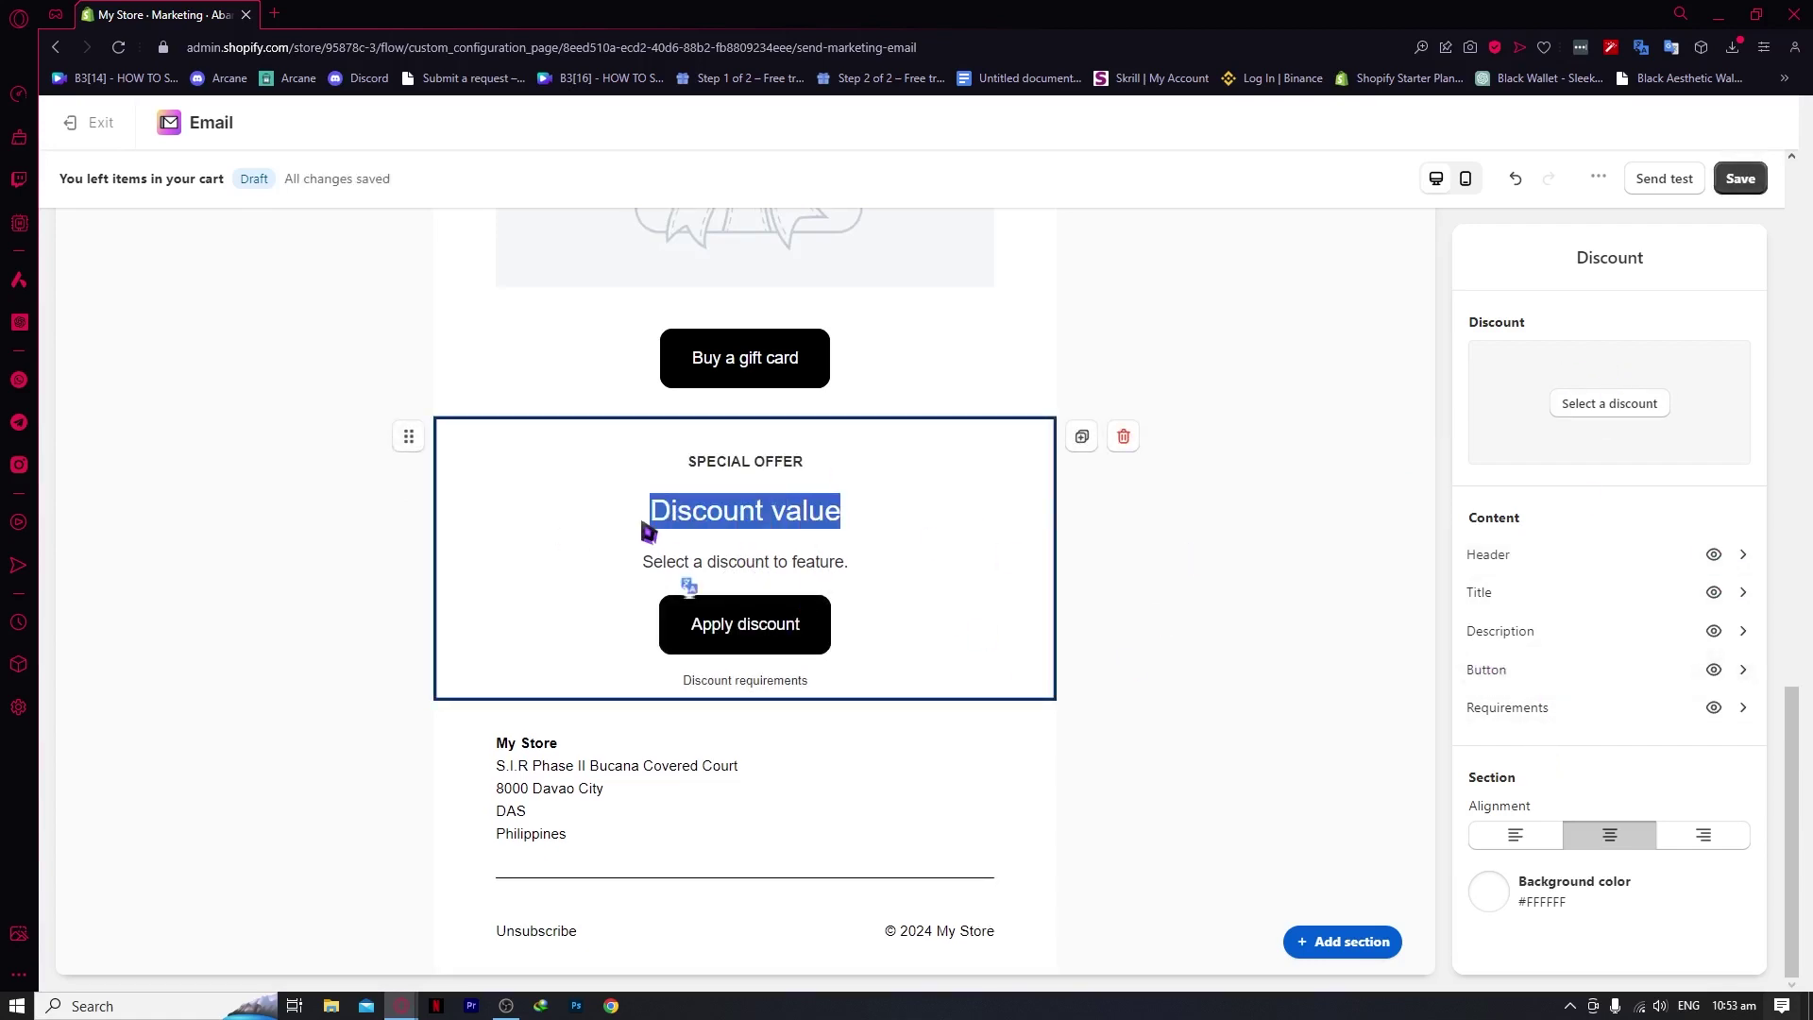
type("buy")
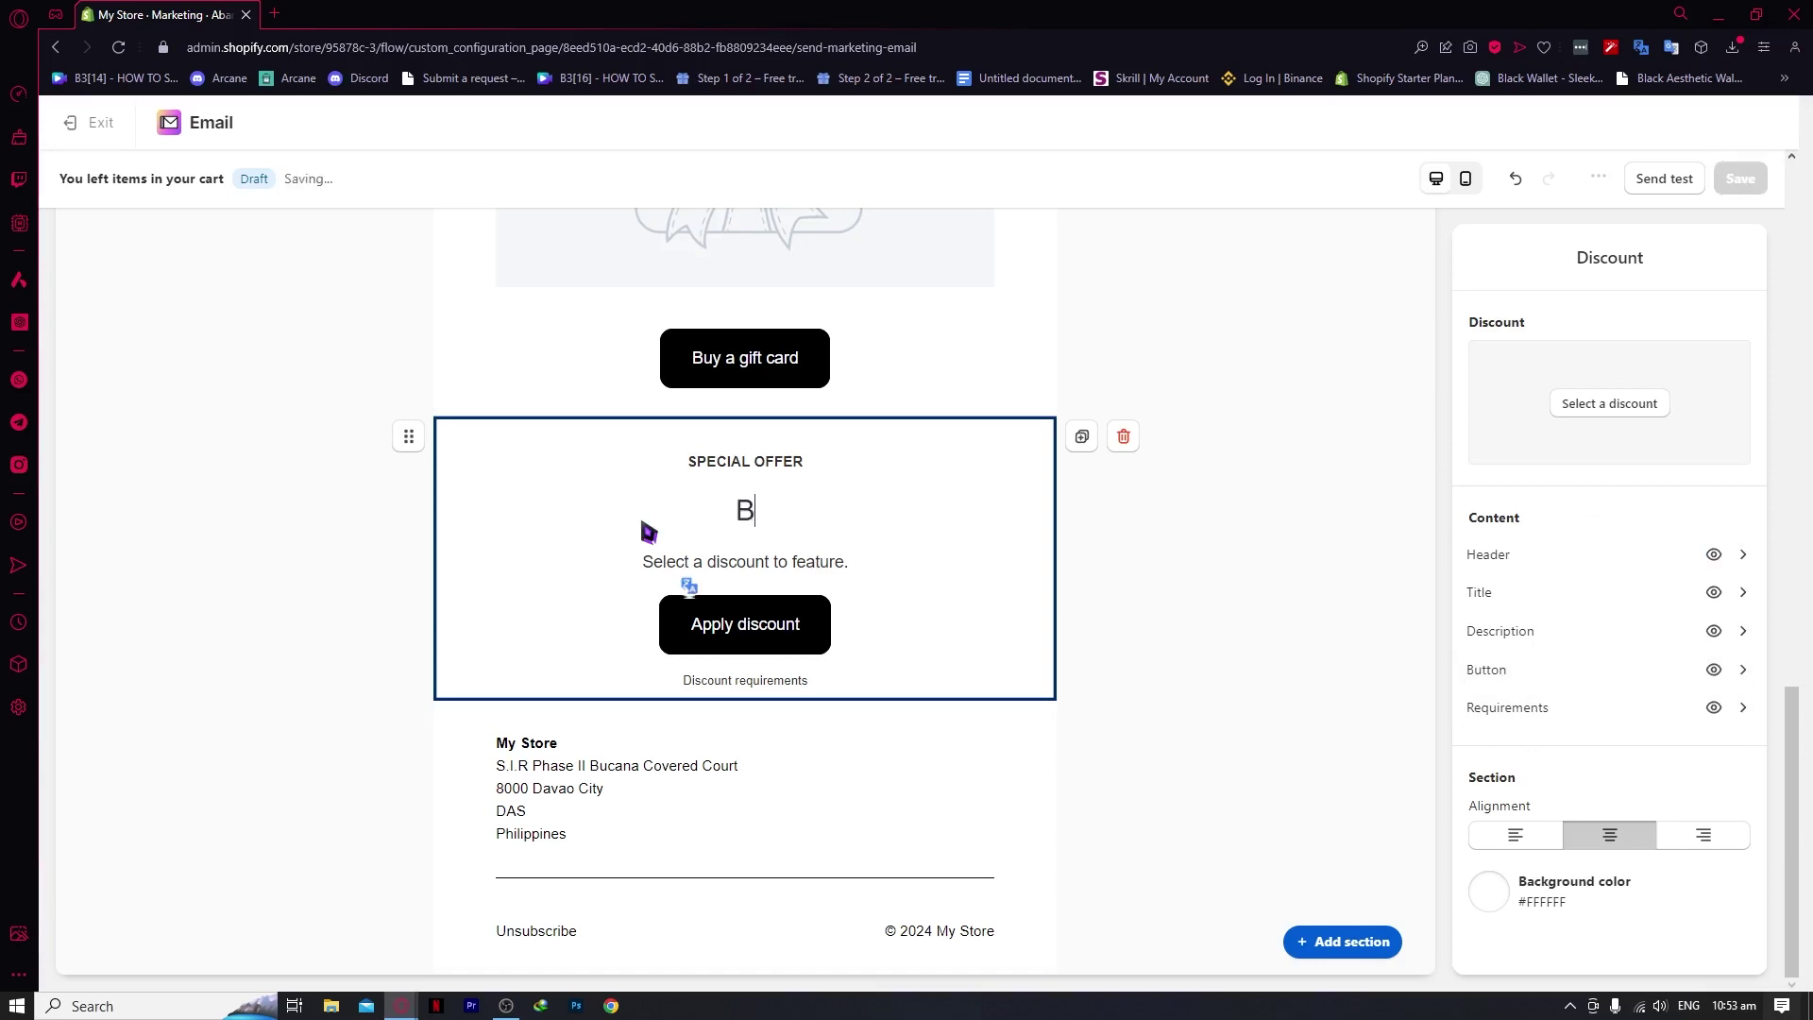
type("UY NOW FOR A DISCO")
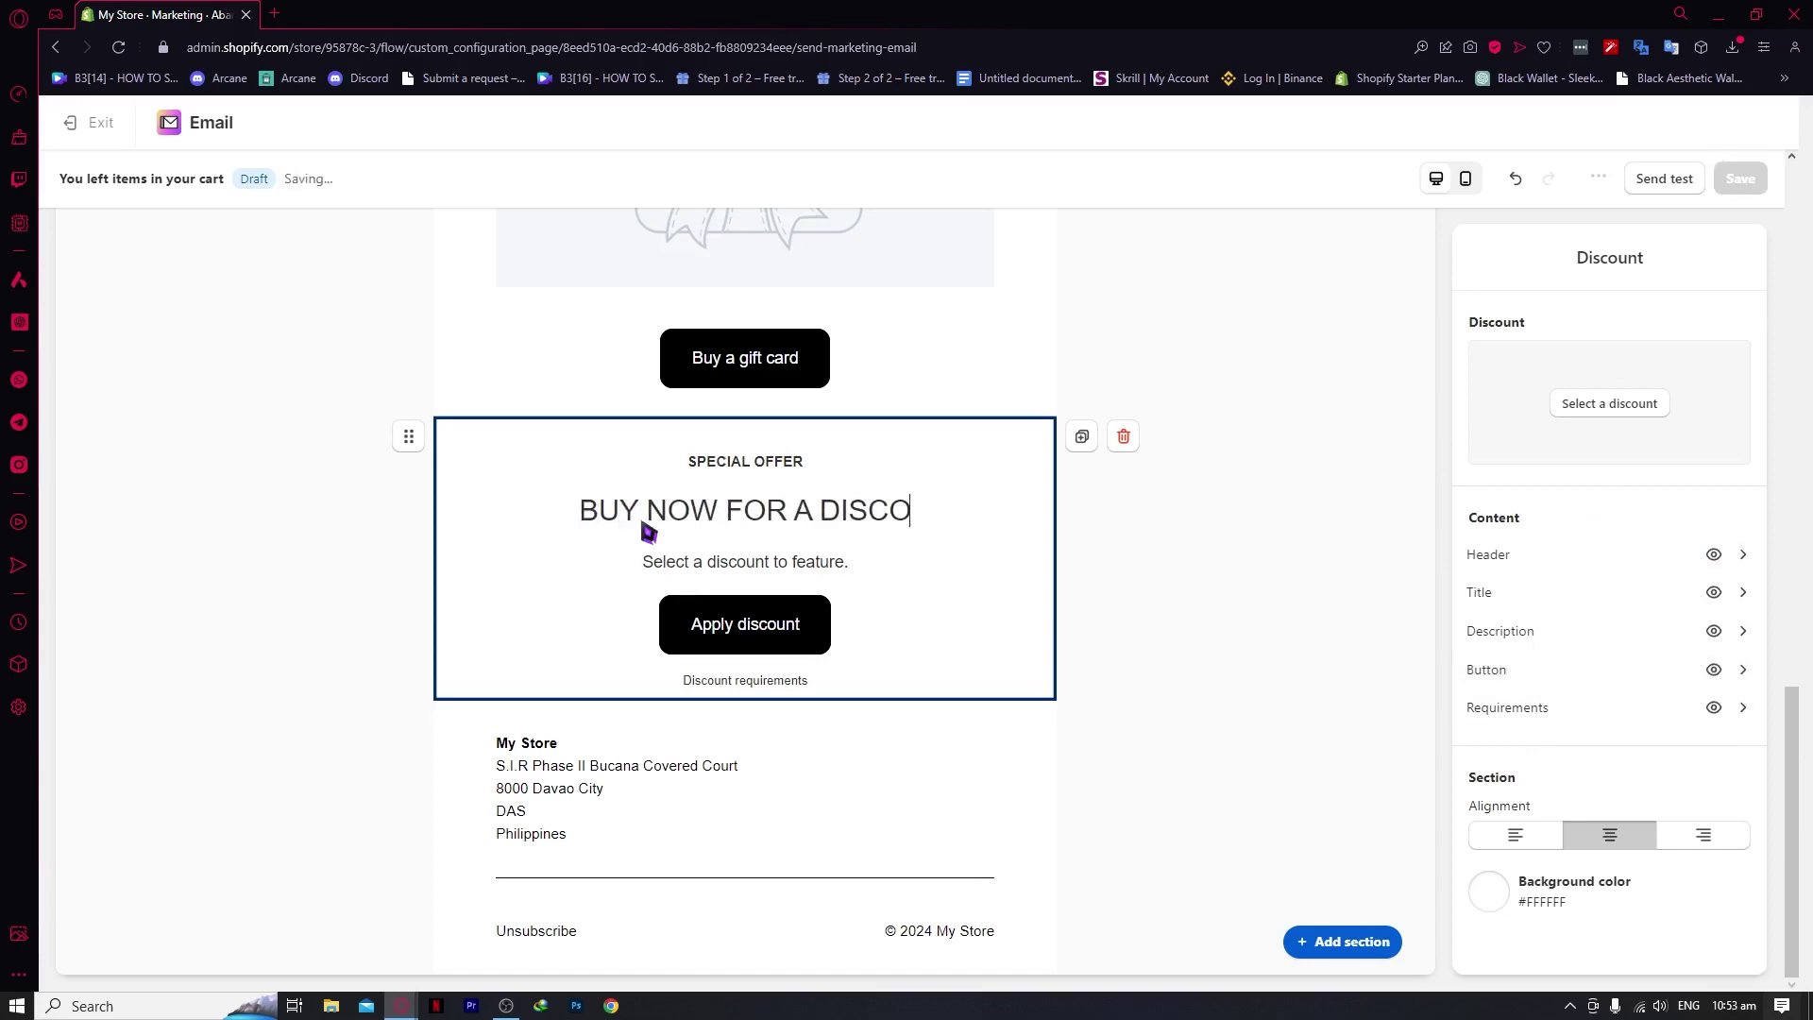
type("UNT")
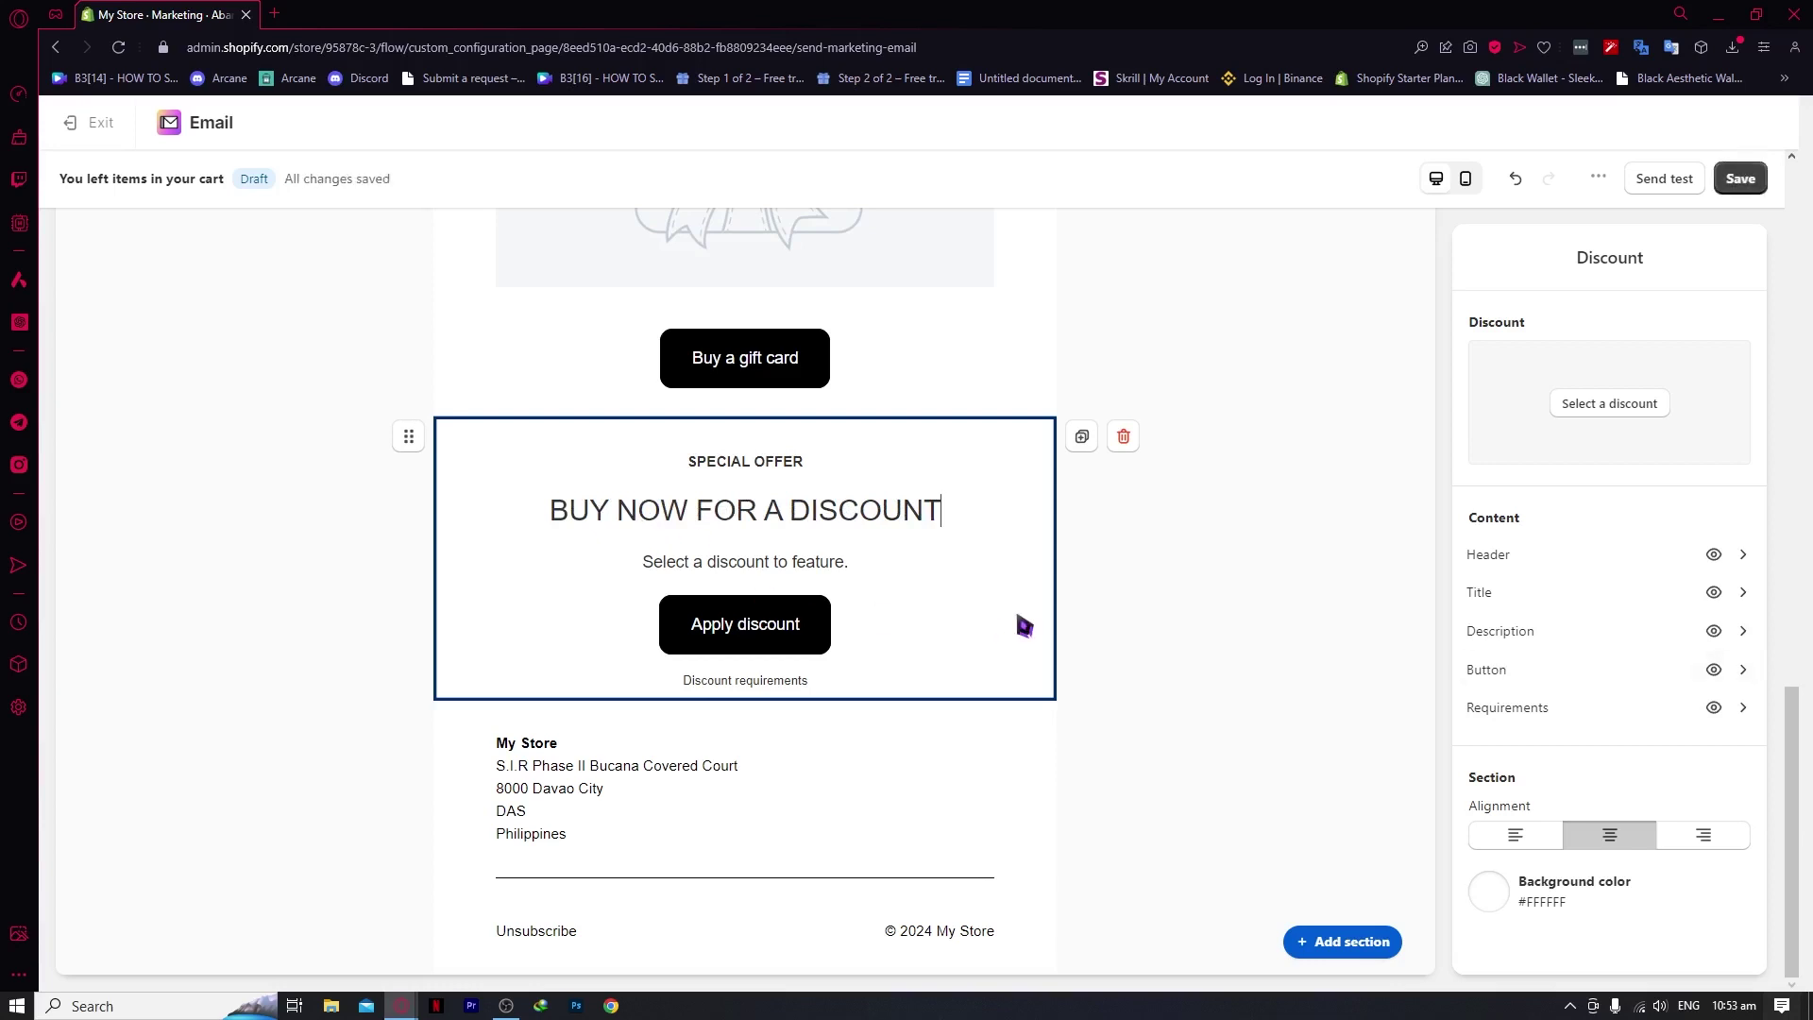
Review the whole draft email, from the subject and sender fields down to the discount section and store footer.
scroll(1133, 616, "up", 15)
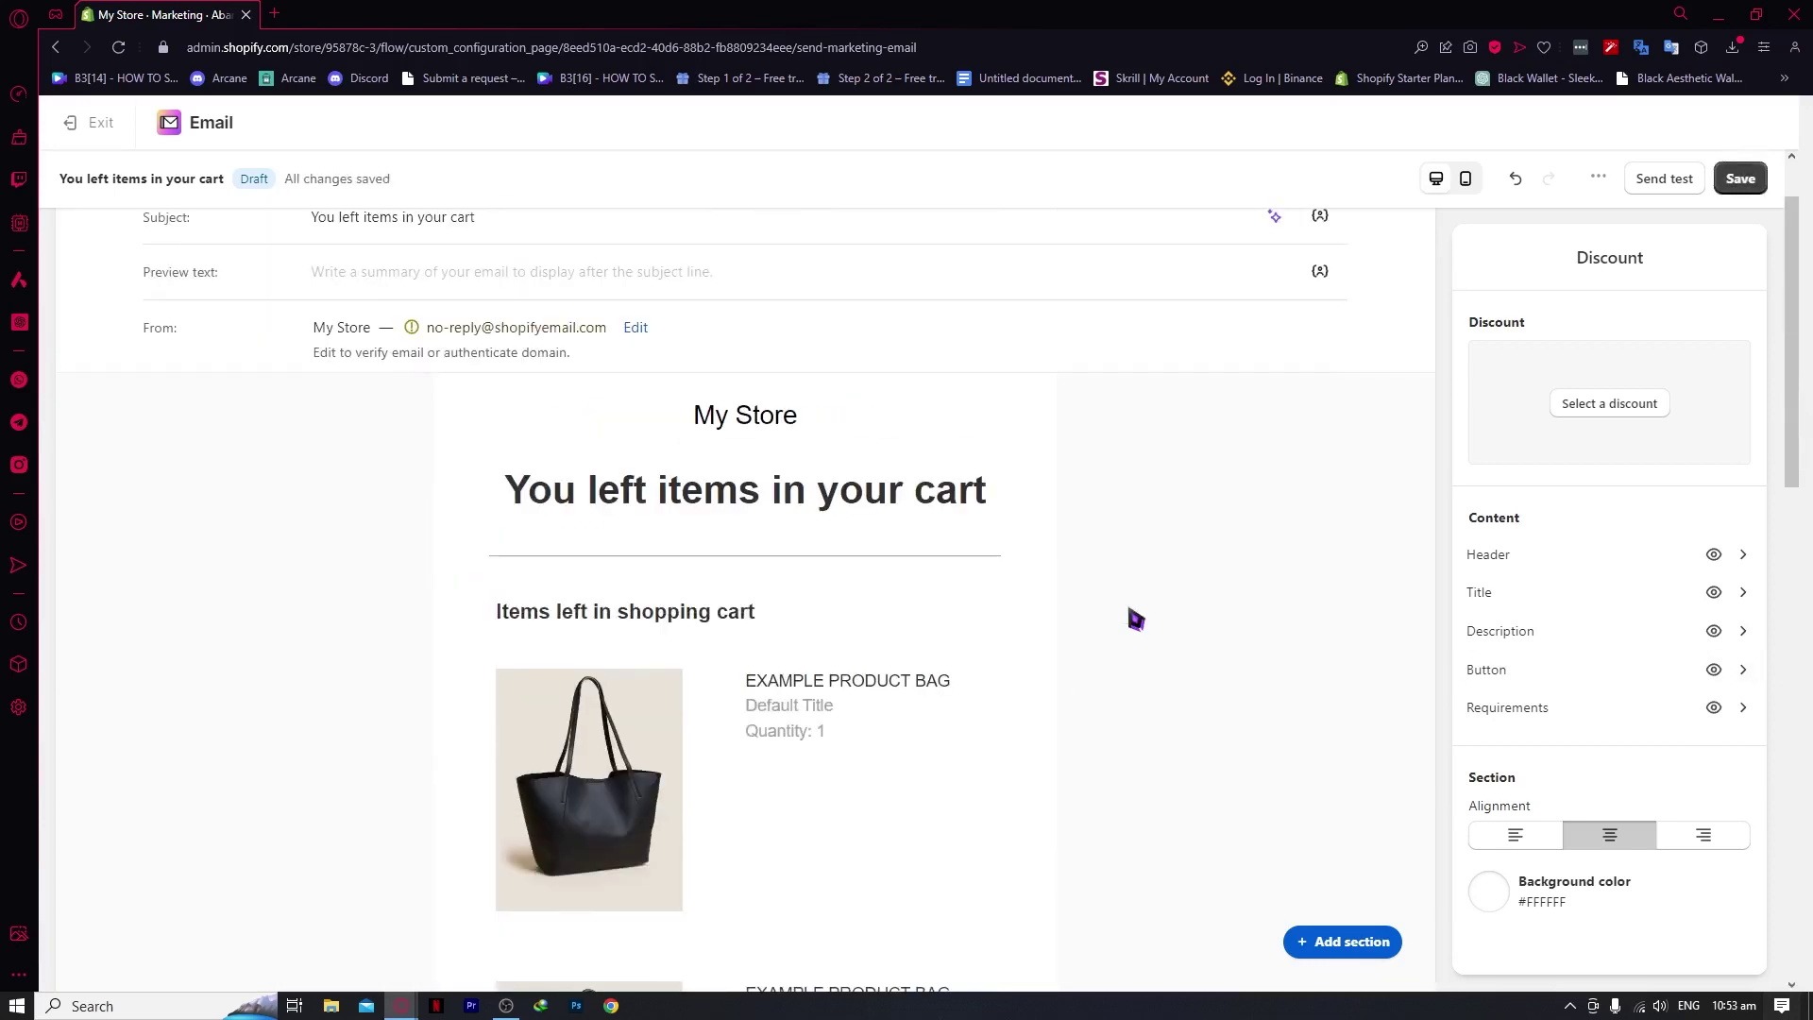
scroll(1093, 624, "down", 15)
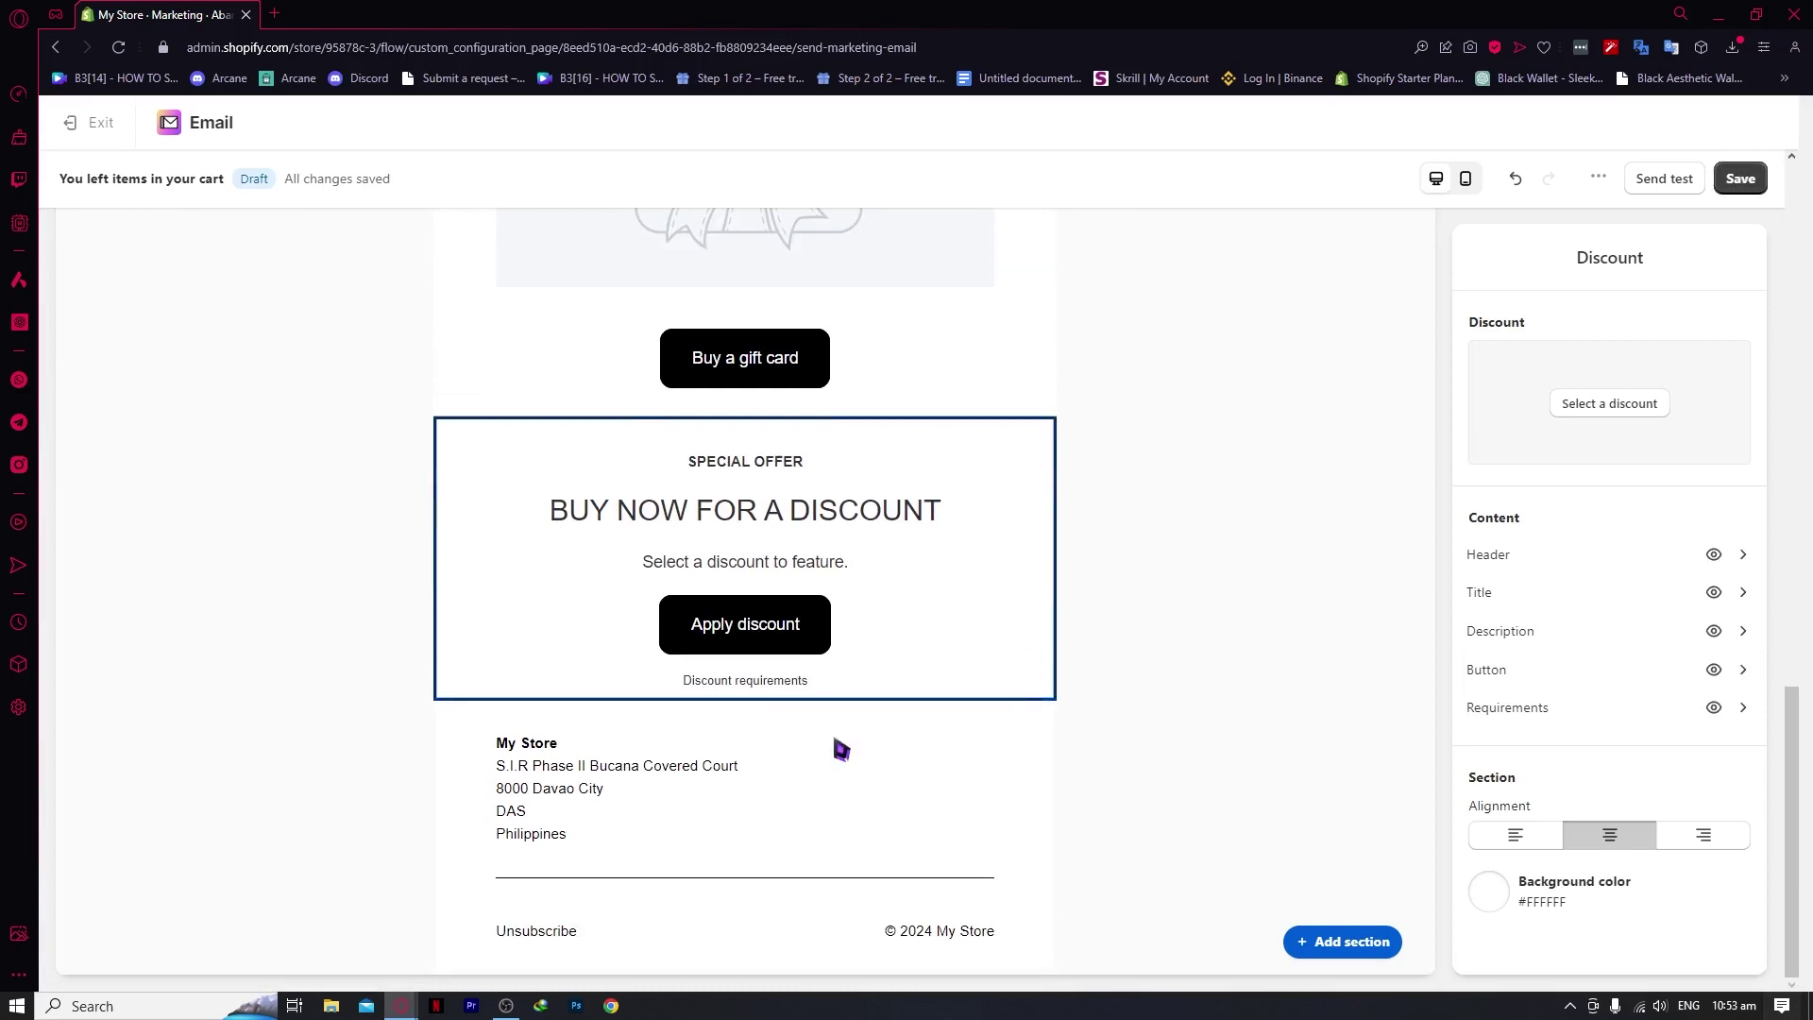
scroll(529, 812, "up", 8)
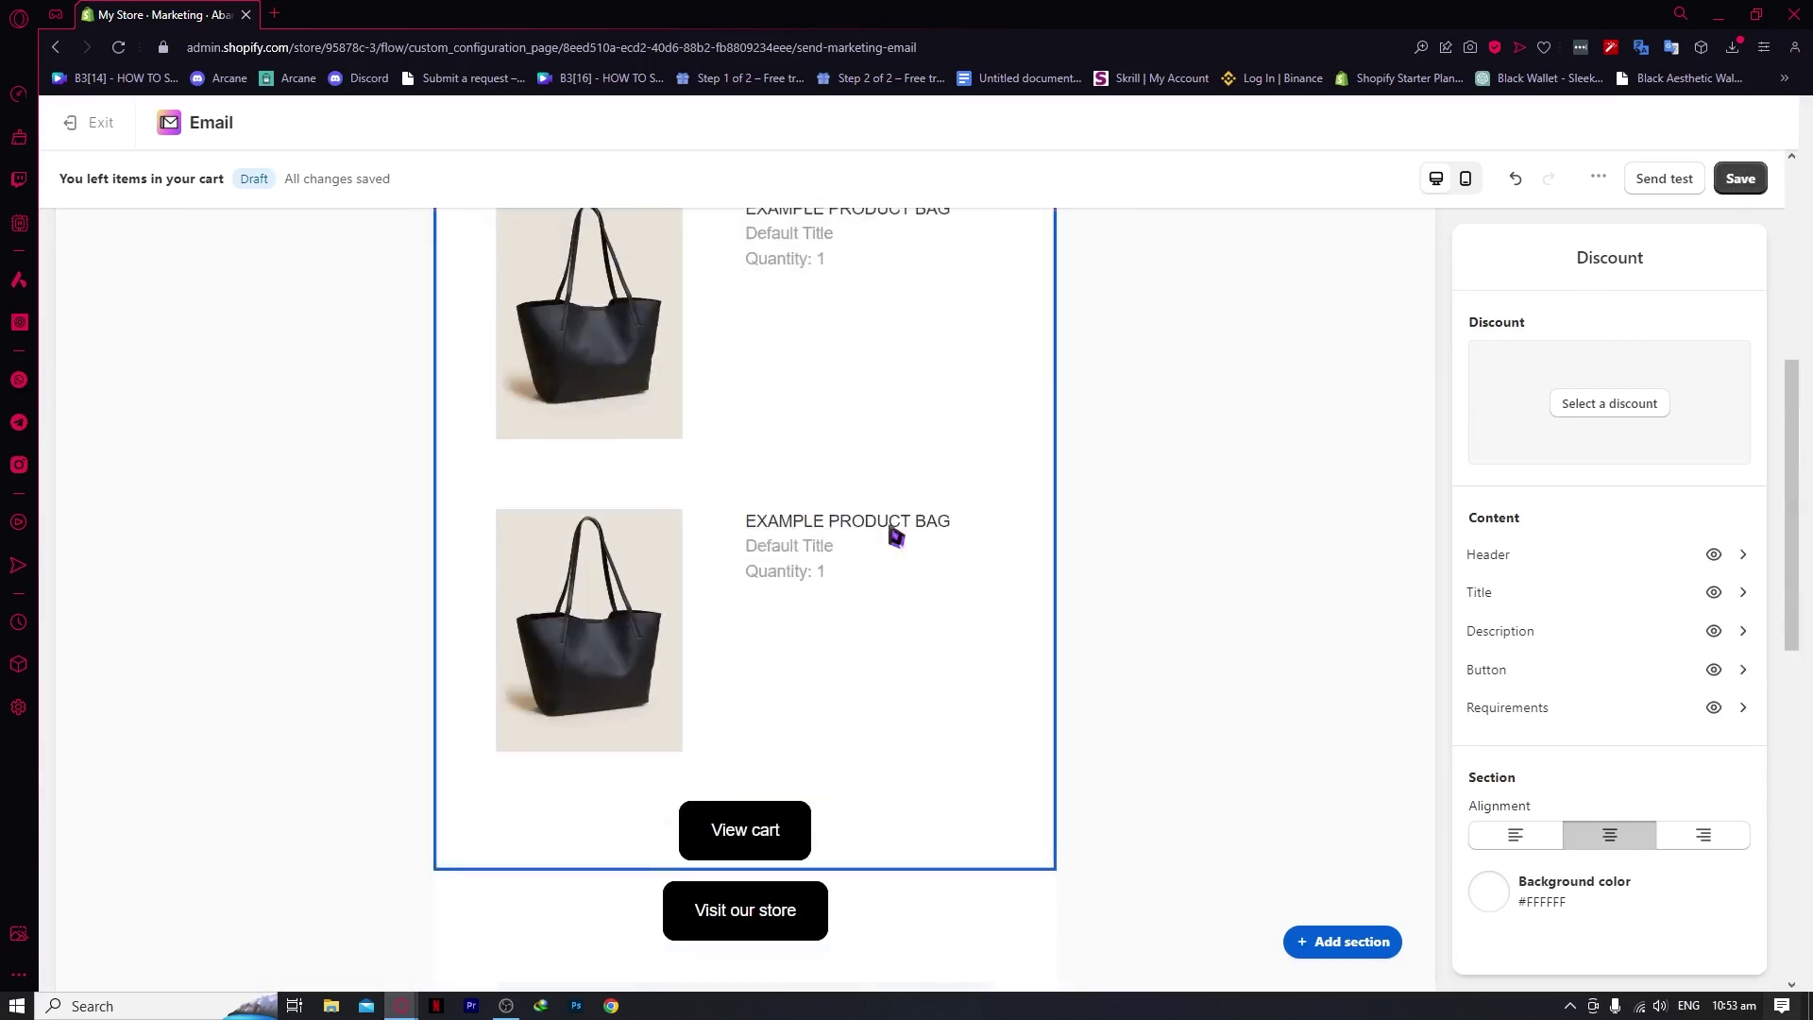
scroll(895, 536, "up", 5)
scroll(960, 620, "down", 10)
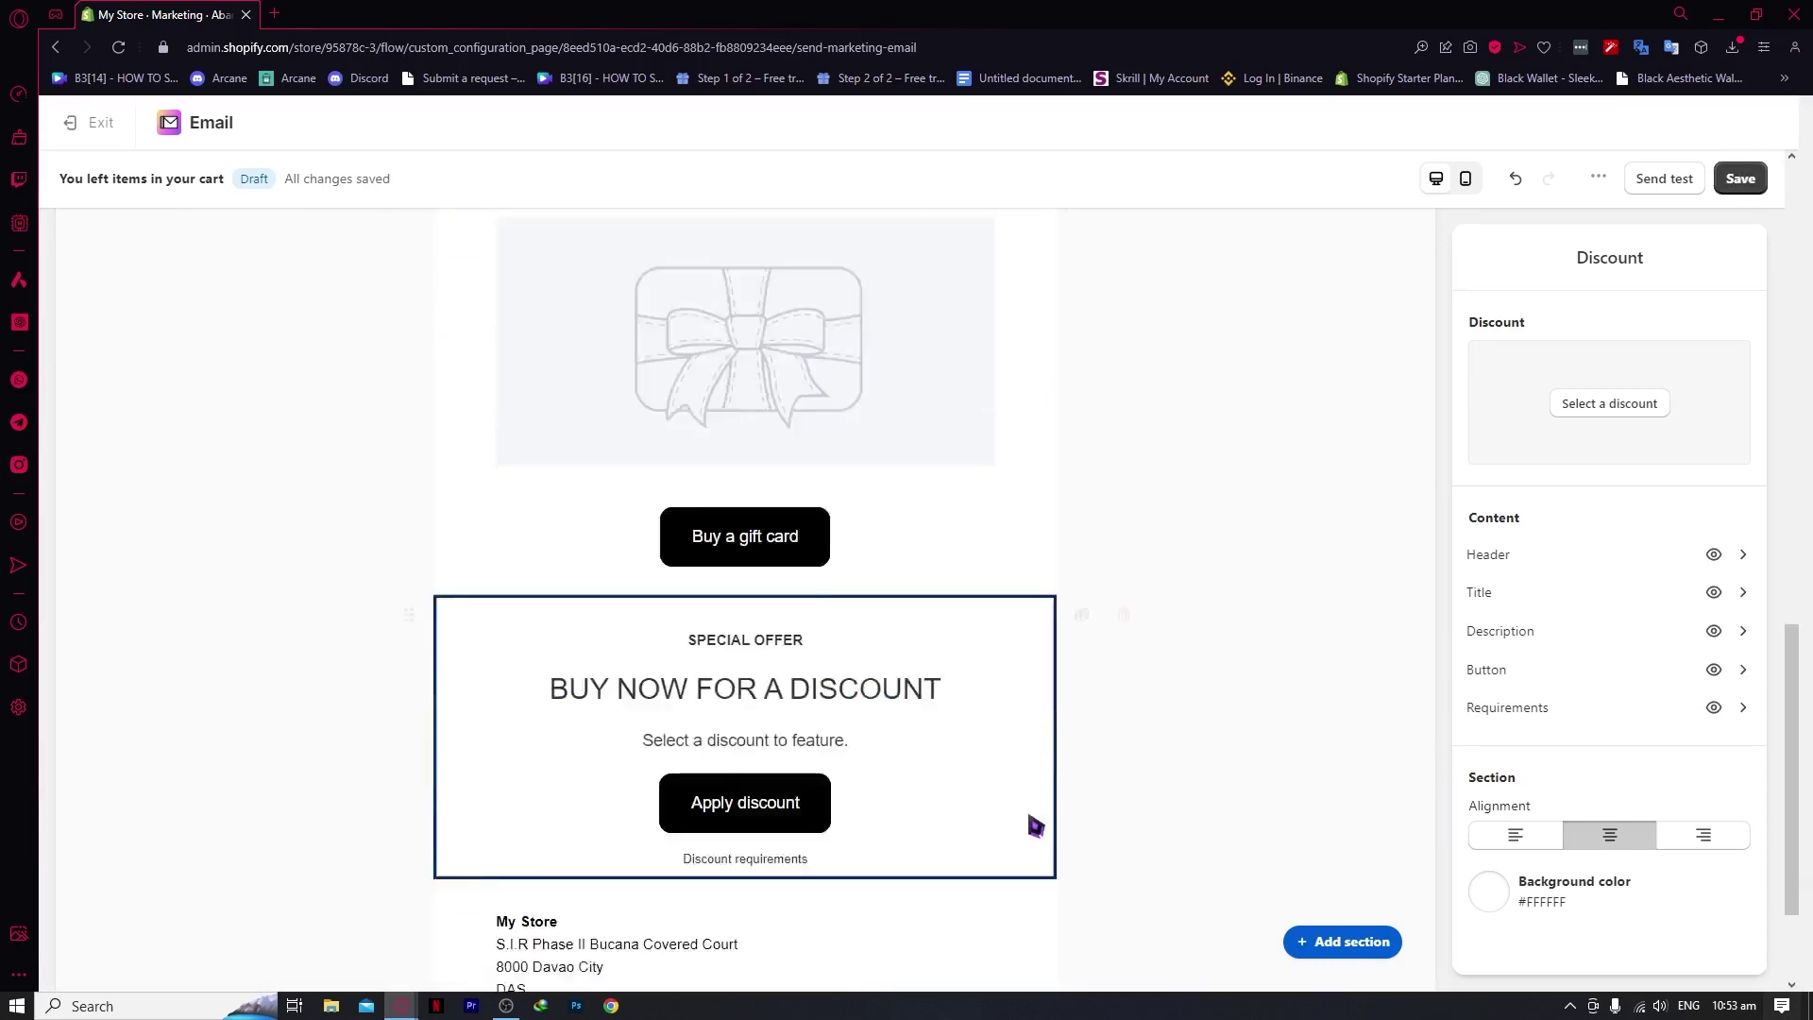
scroll(1001, 827, "down", 2)
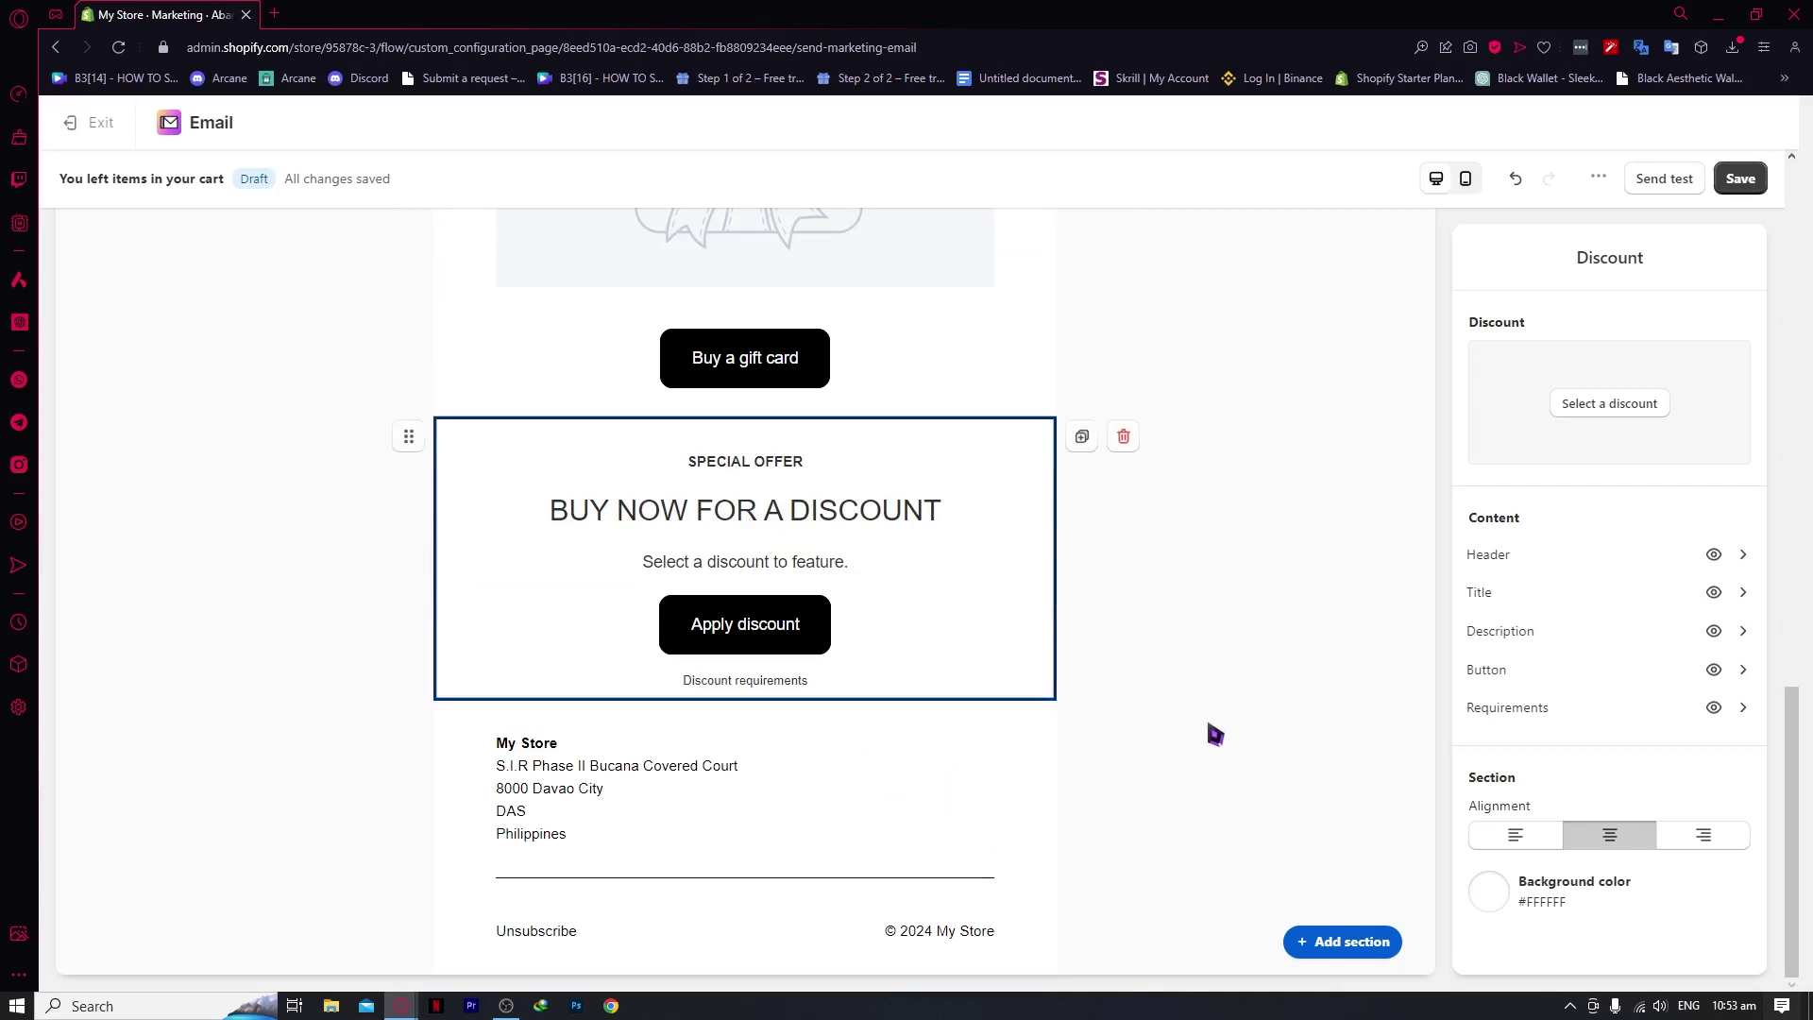
scroll(1215, 735, "up", 7)
scroll(1143, 718, "up", 4)
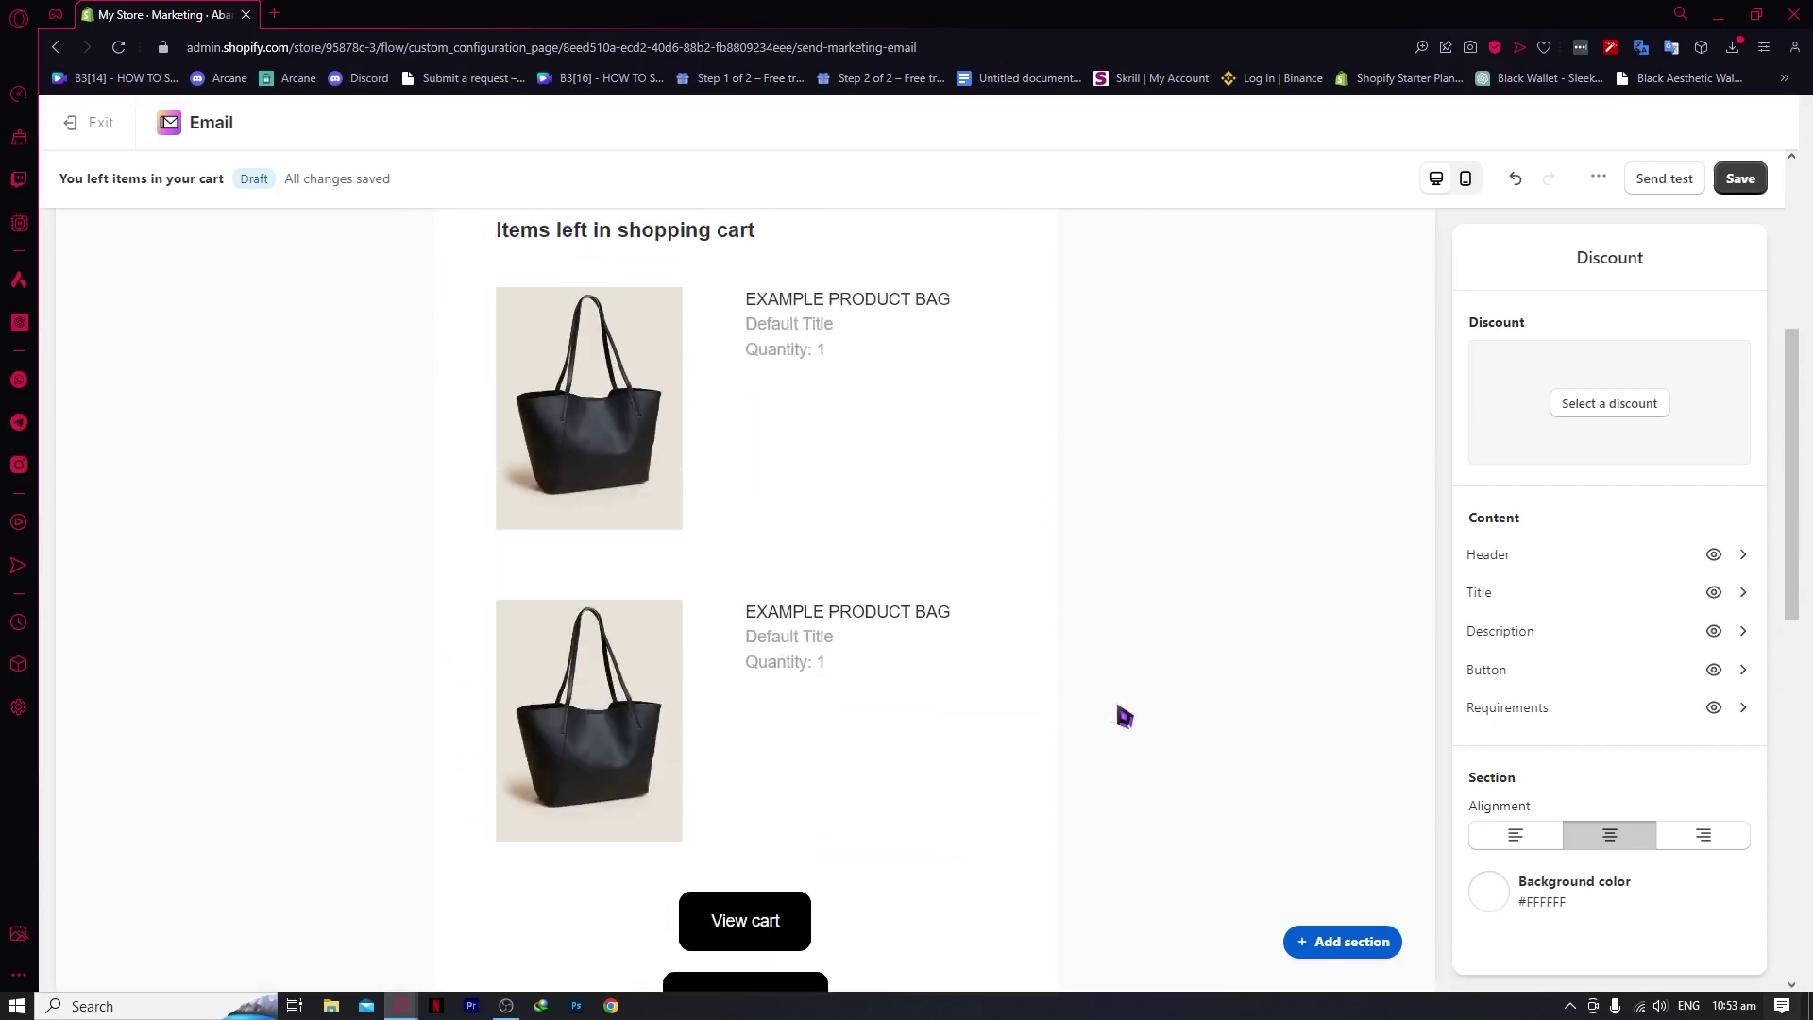
scroll(1122, 716, "up", 5)
scroll(1113, 712, "down", 9)
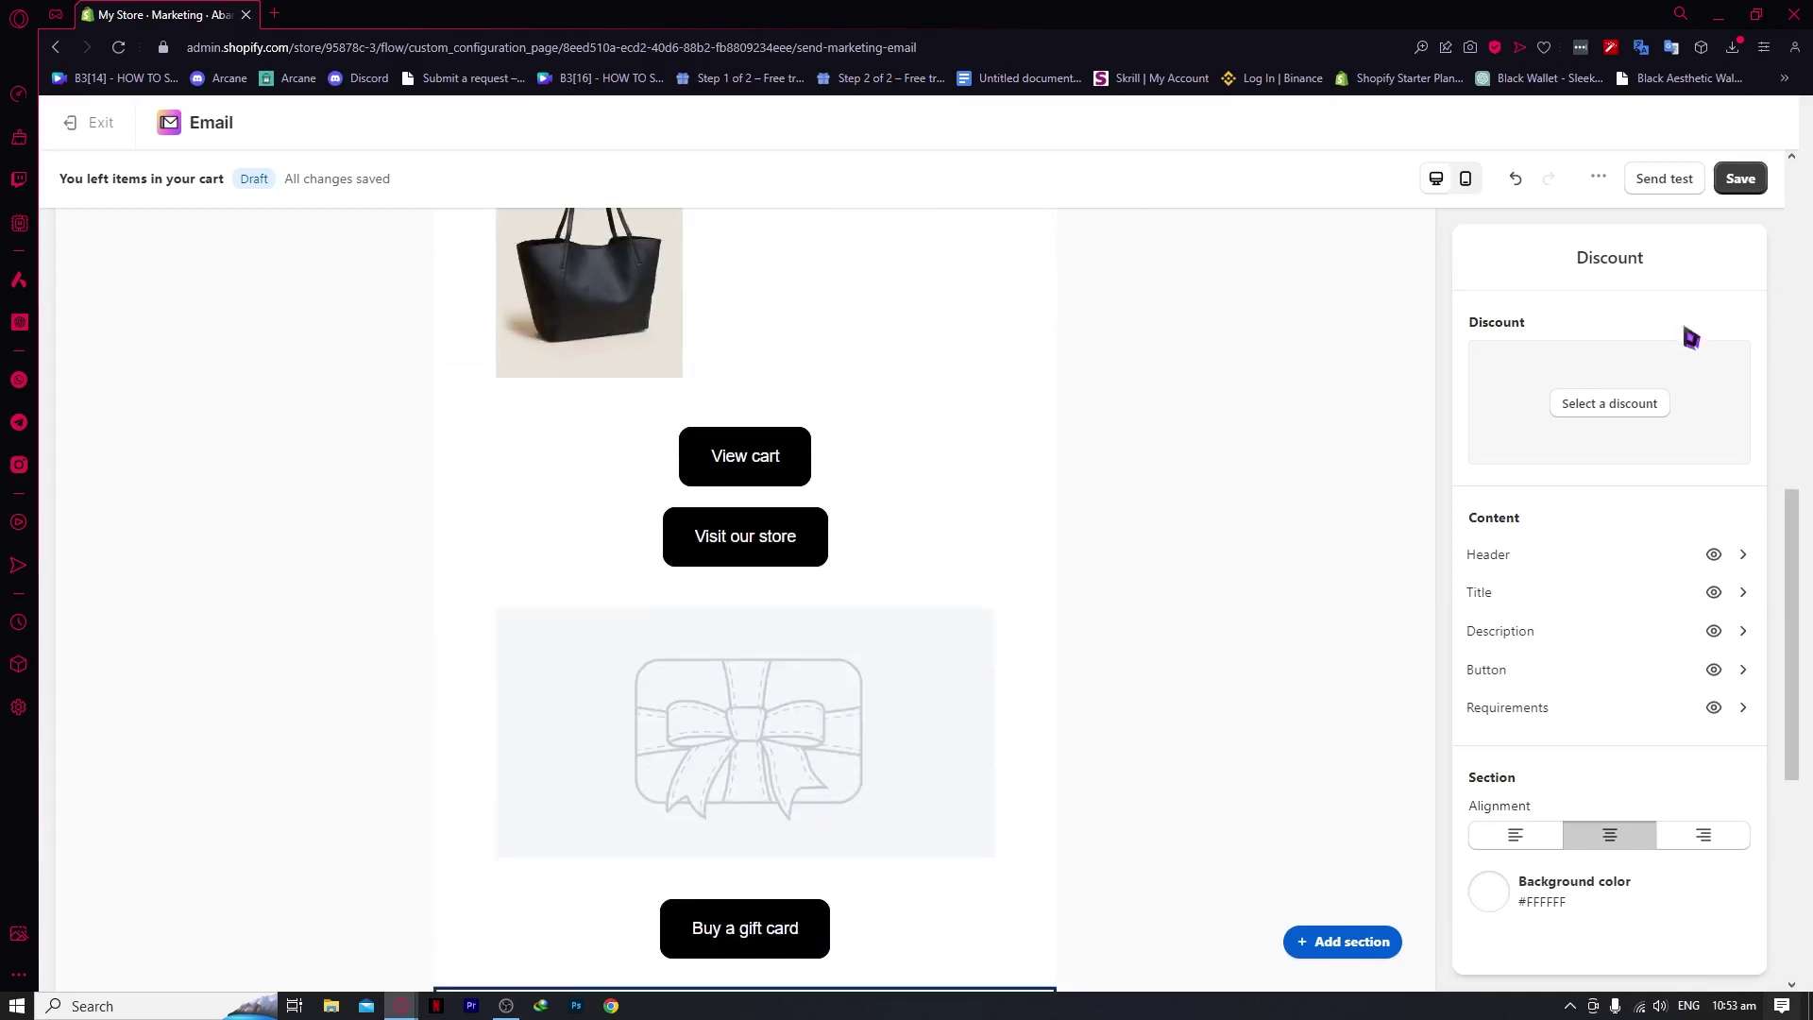
scroll(906, 603, "up", 5)
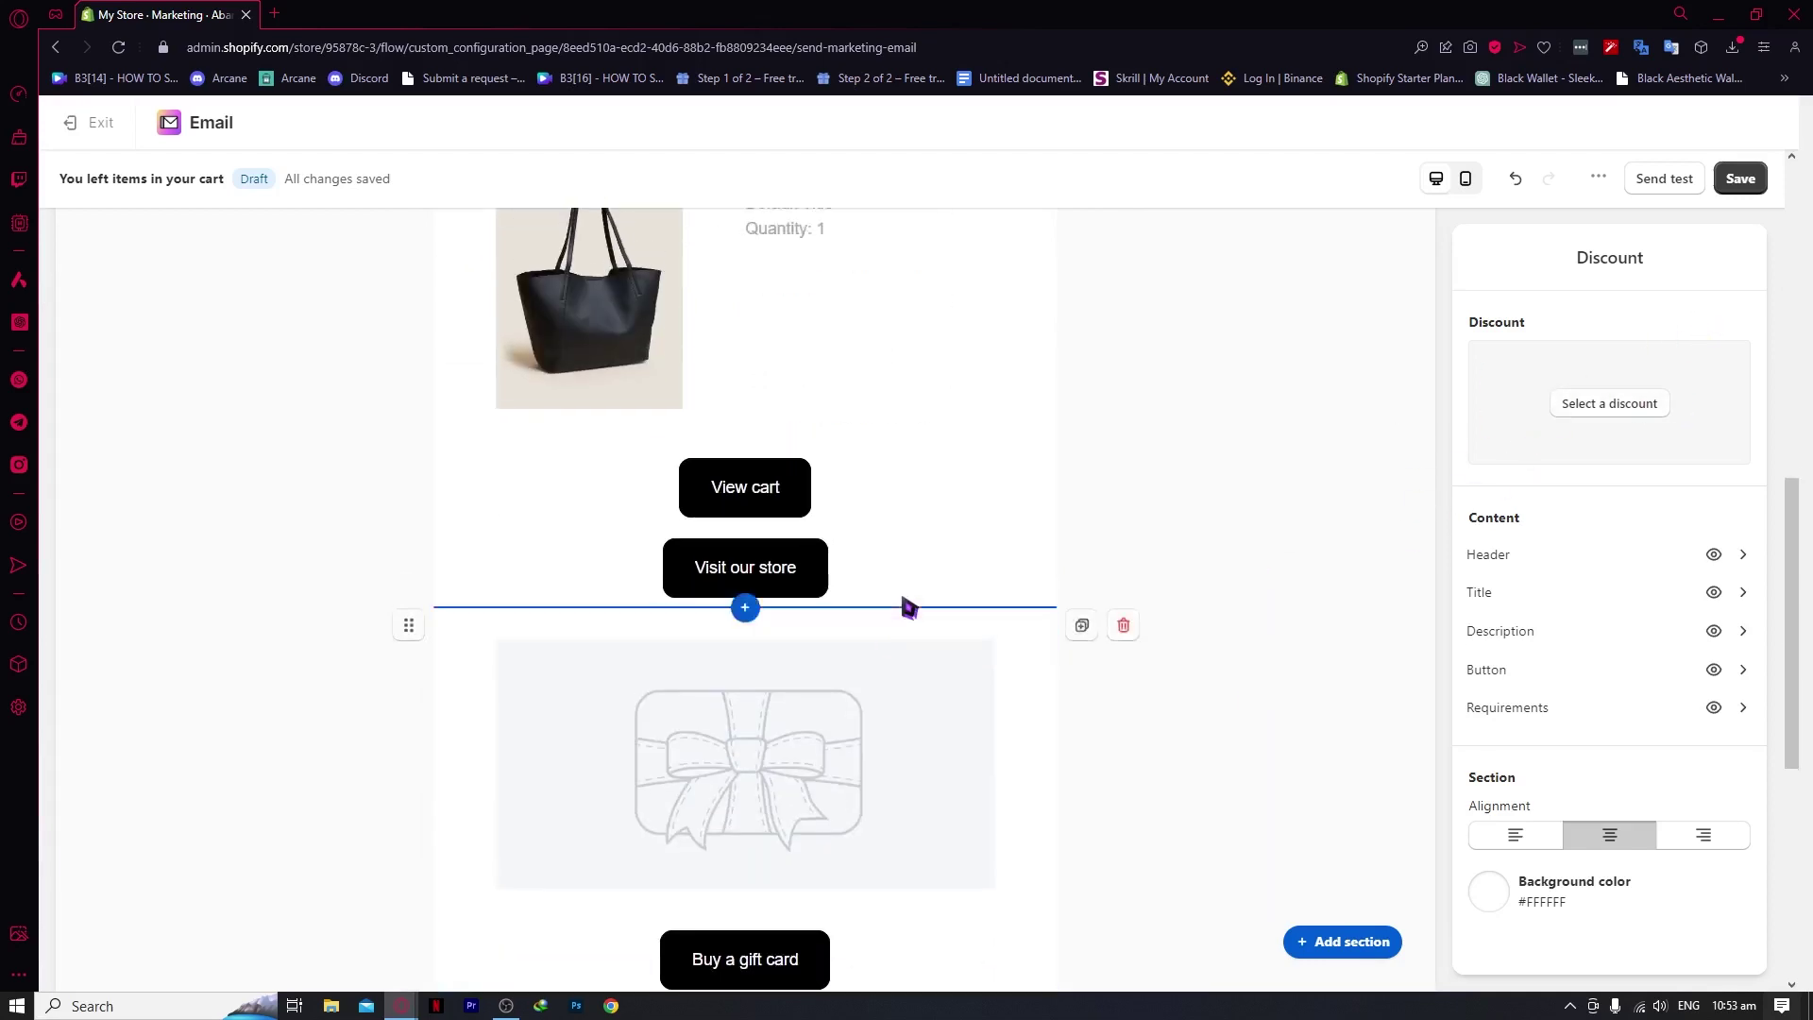
Select the abandoned cart products section and examine its content, image style, position, spacing and alignment settings.
left_click(626, 463)
scroll(809, 699, "down", 1)
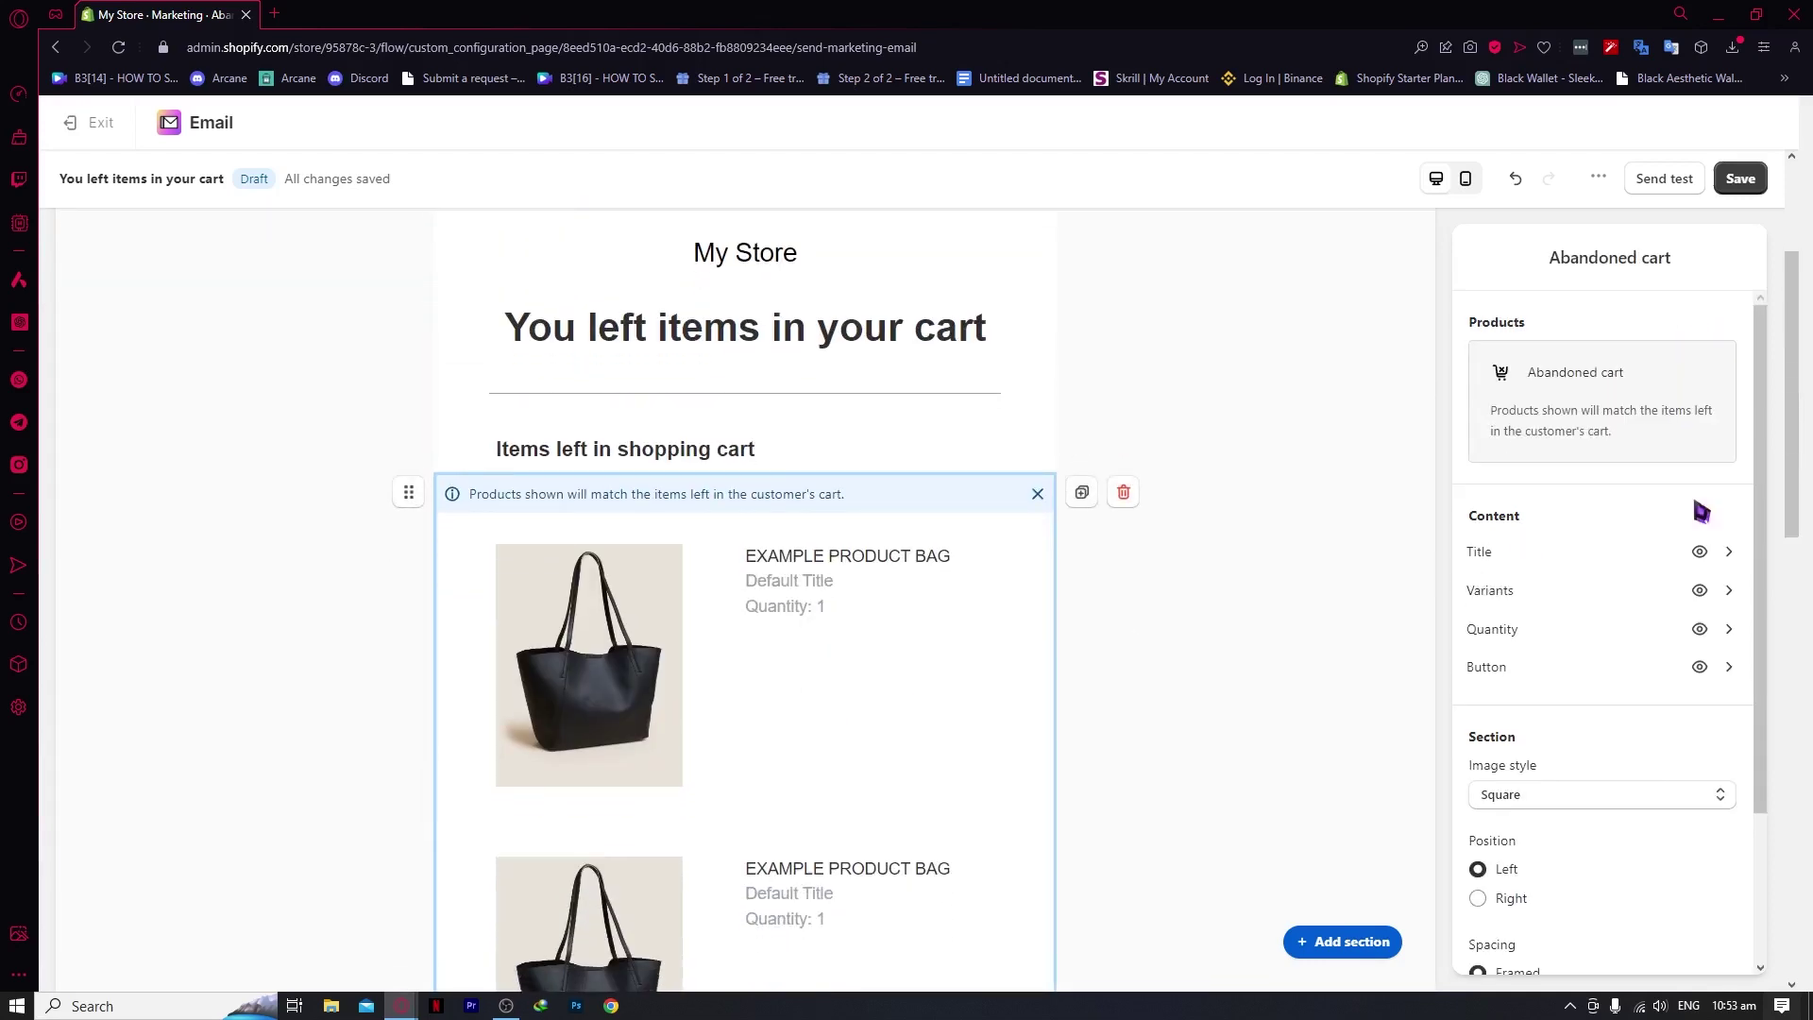
scroll(1599, 588, "down", 2)
scroll(1036, 632, "up", 4)
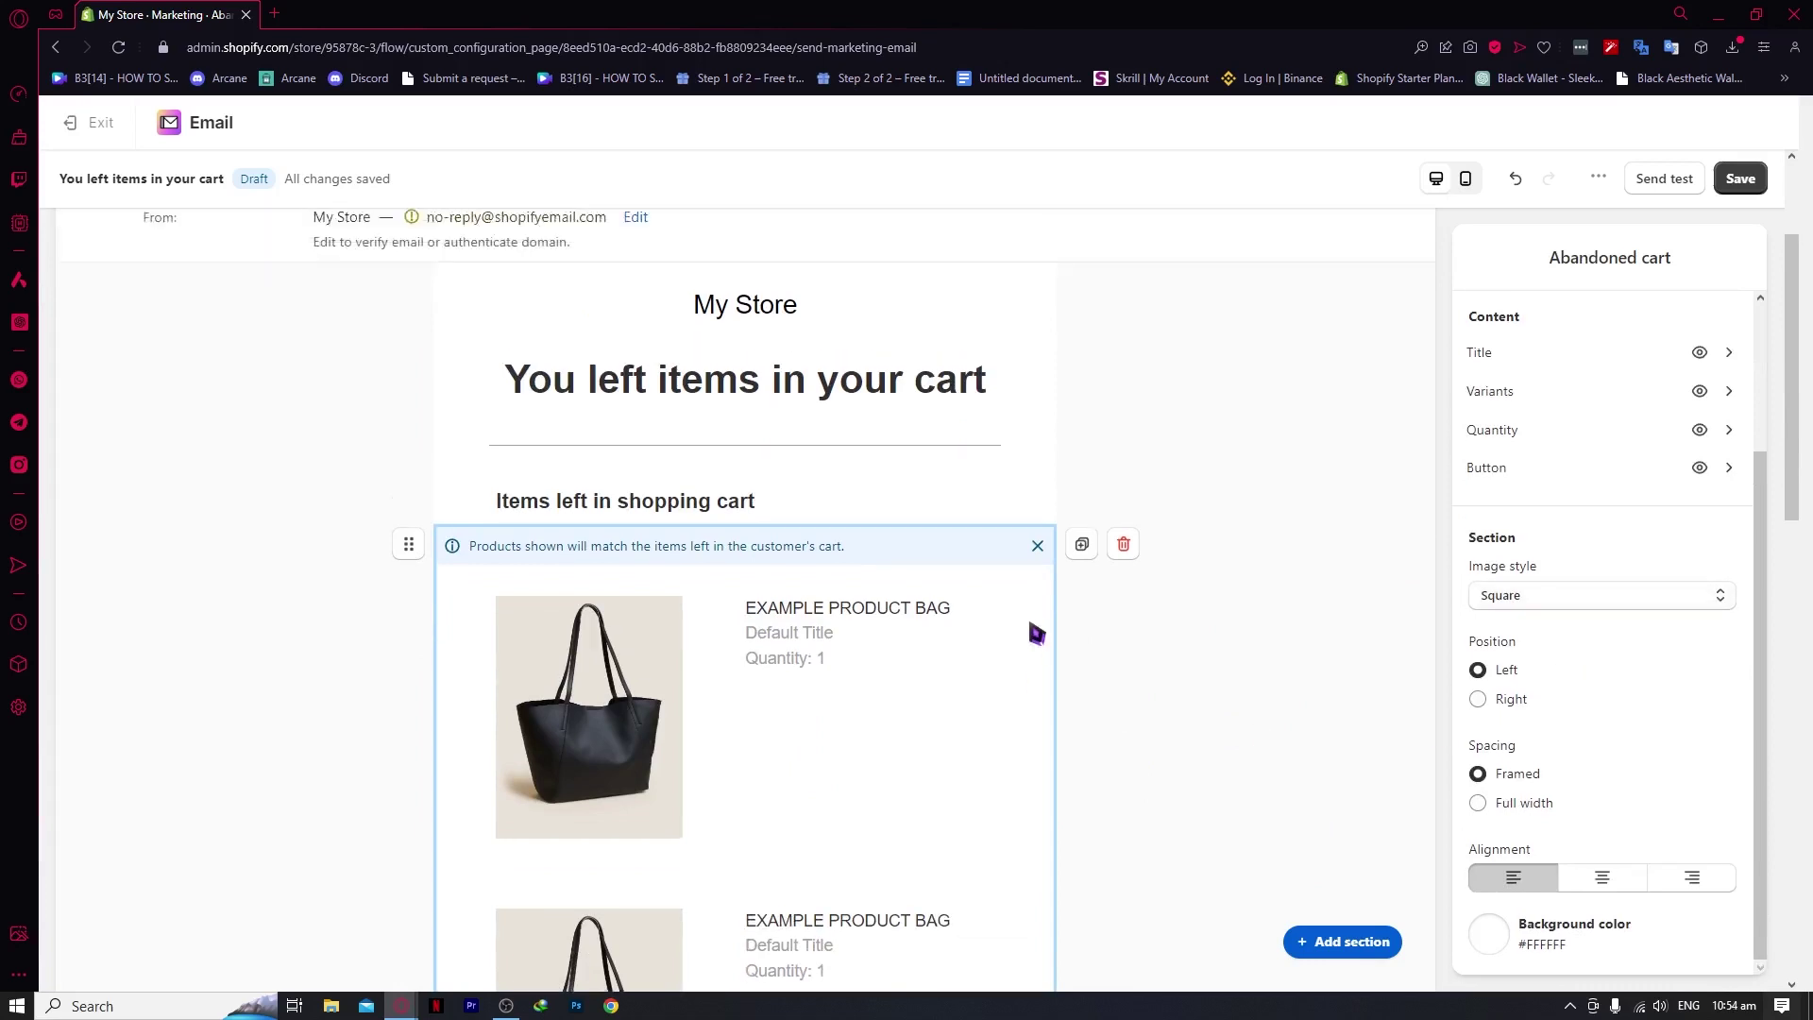
Read through the email's cart items, gift card and discount content and its recipient, subject and sender fields.
scroll(1036, 633, "down", 12)
scroll(1031, 626, "down", 4)
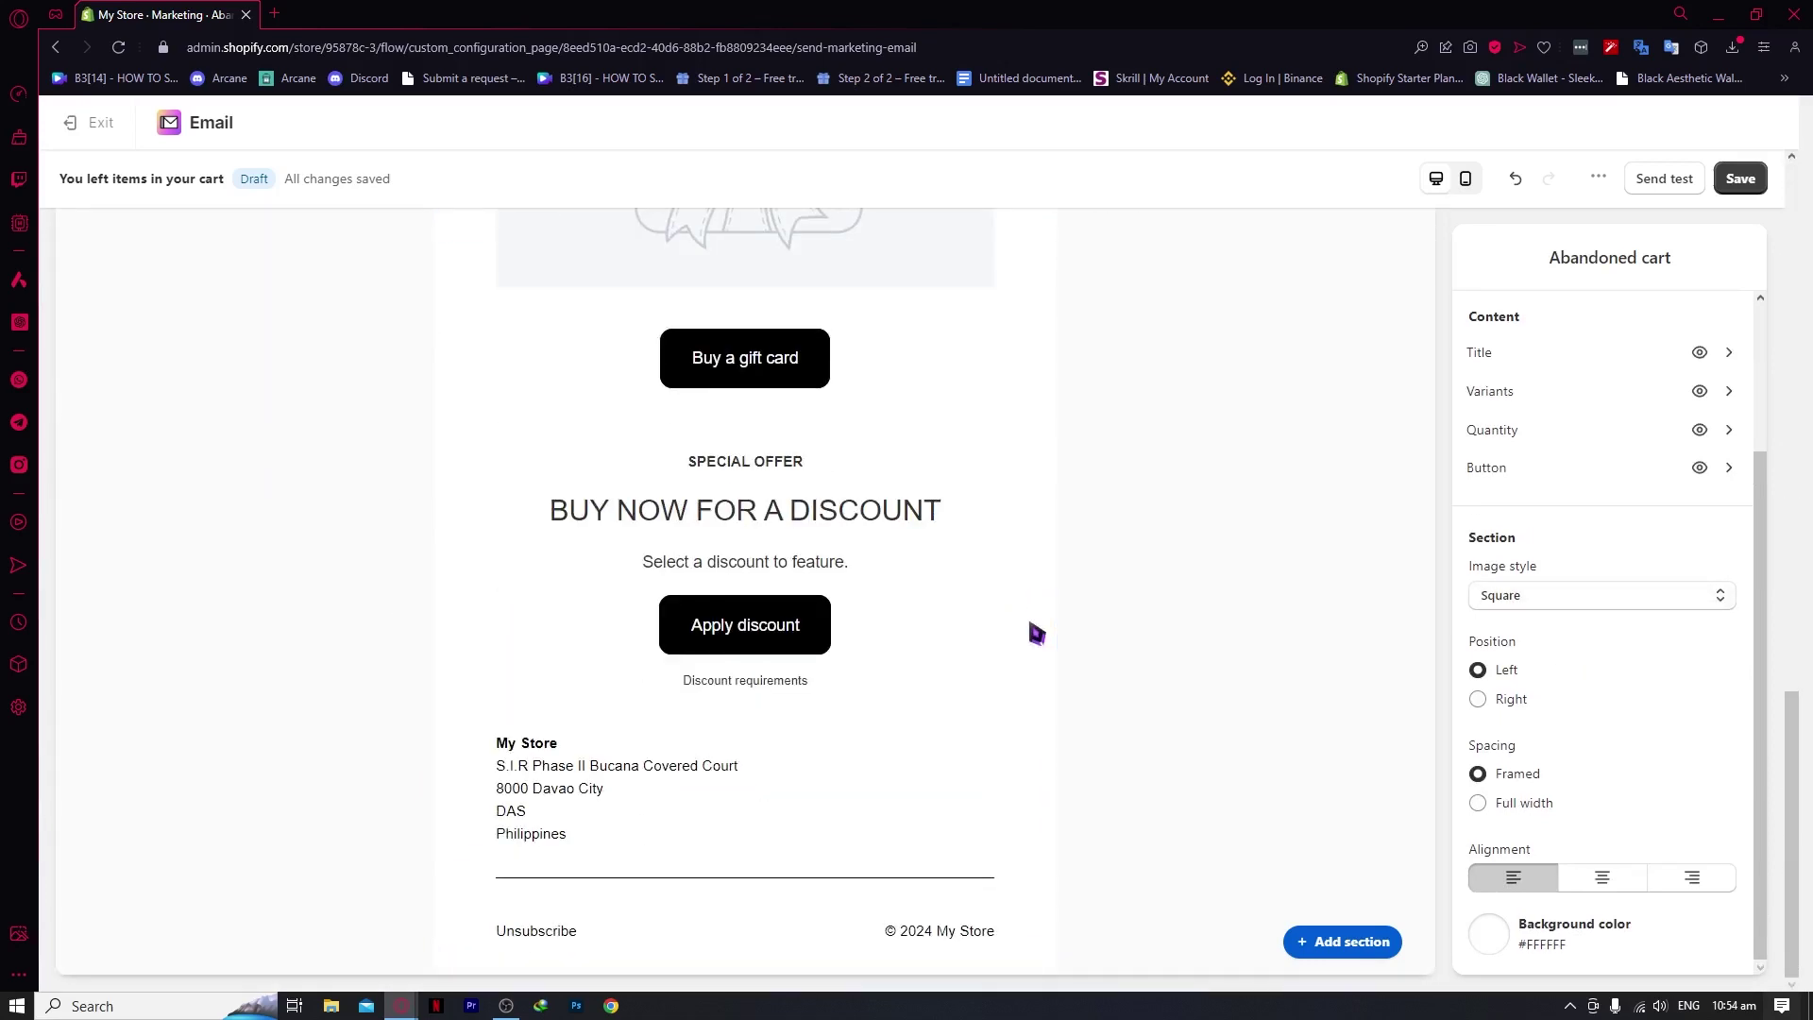
scroll(1068, 648, "up", 10)
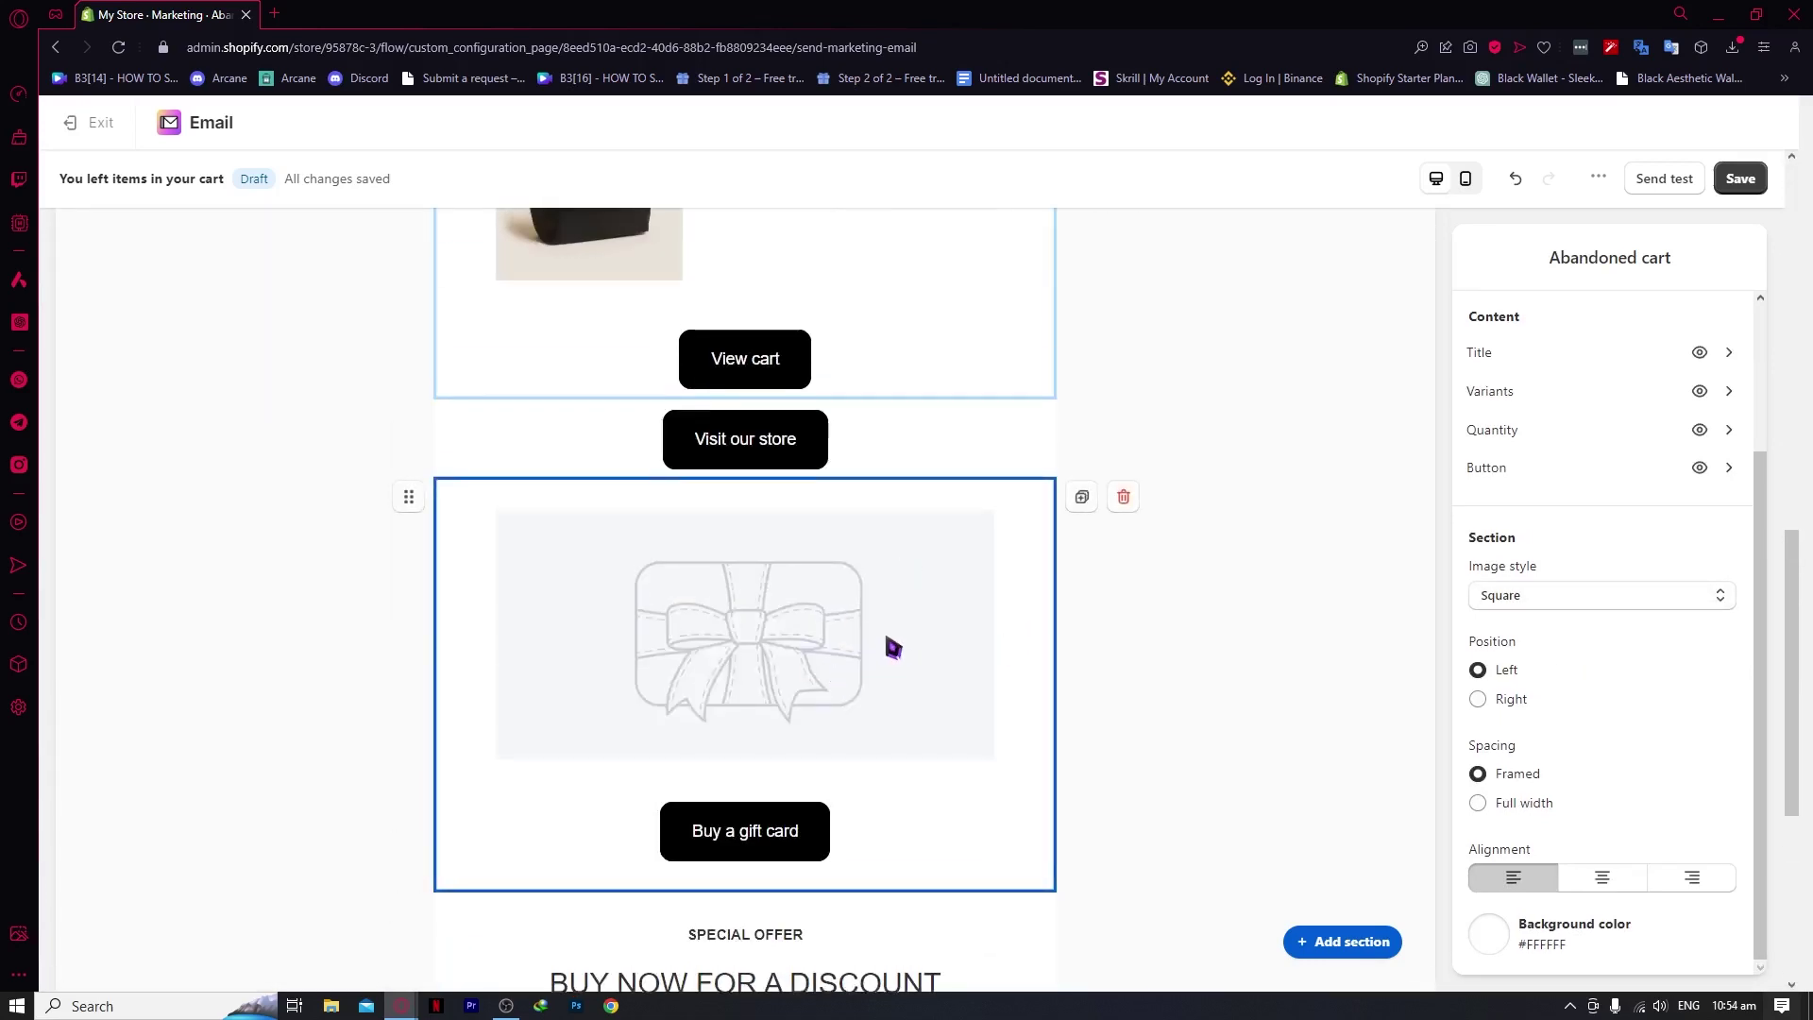
scroll(972, 636, "up", 5)
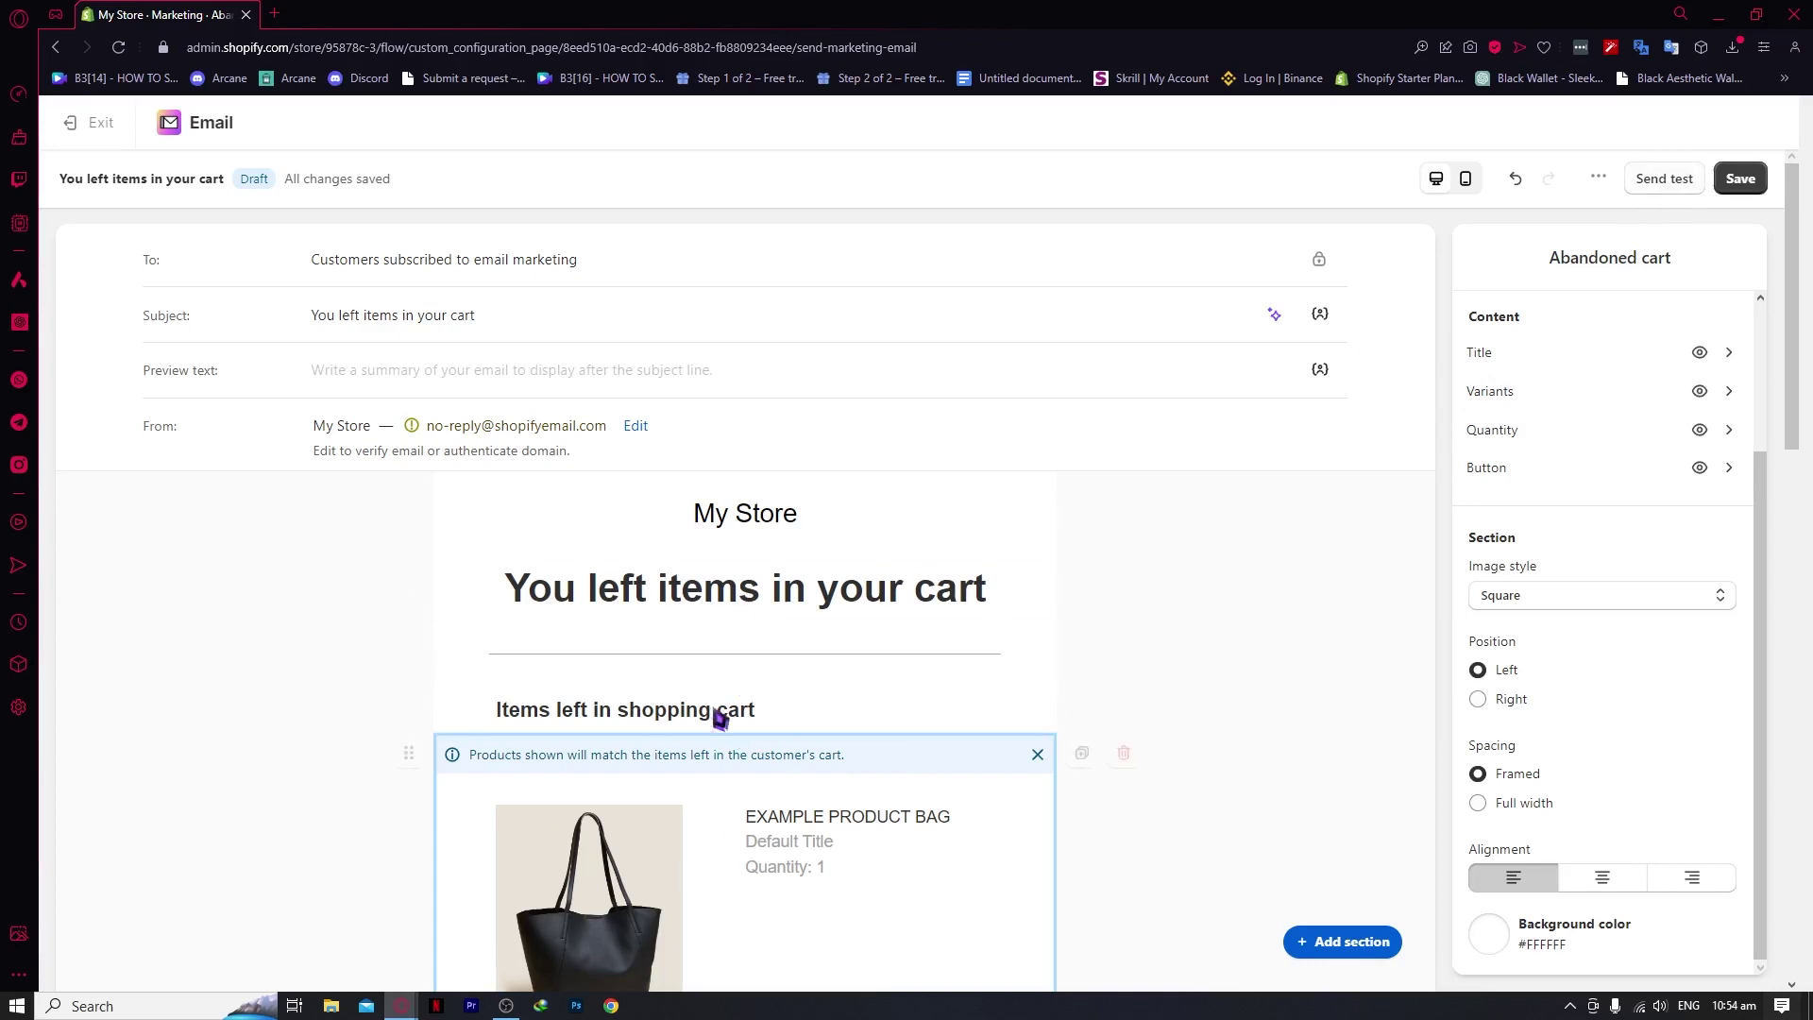
scroll(720, 720, "down", 1)
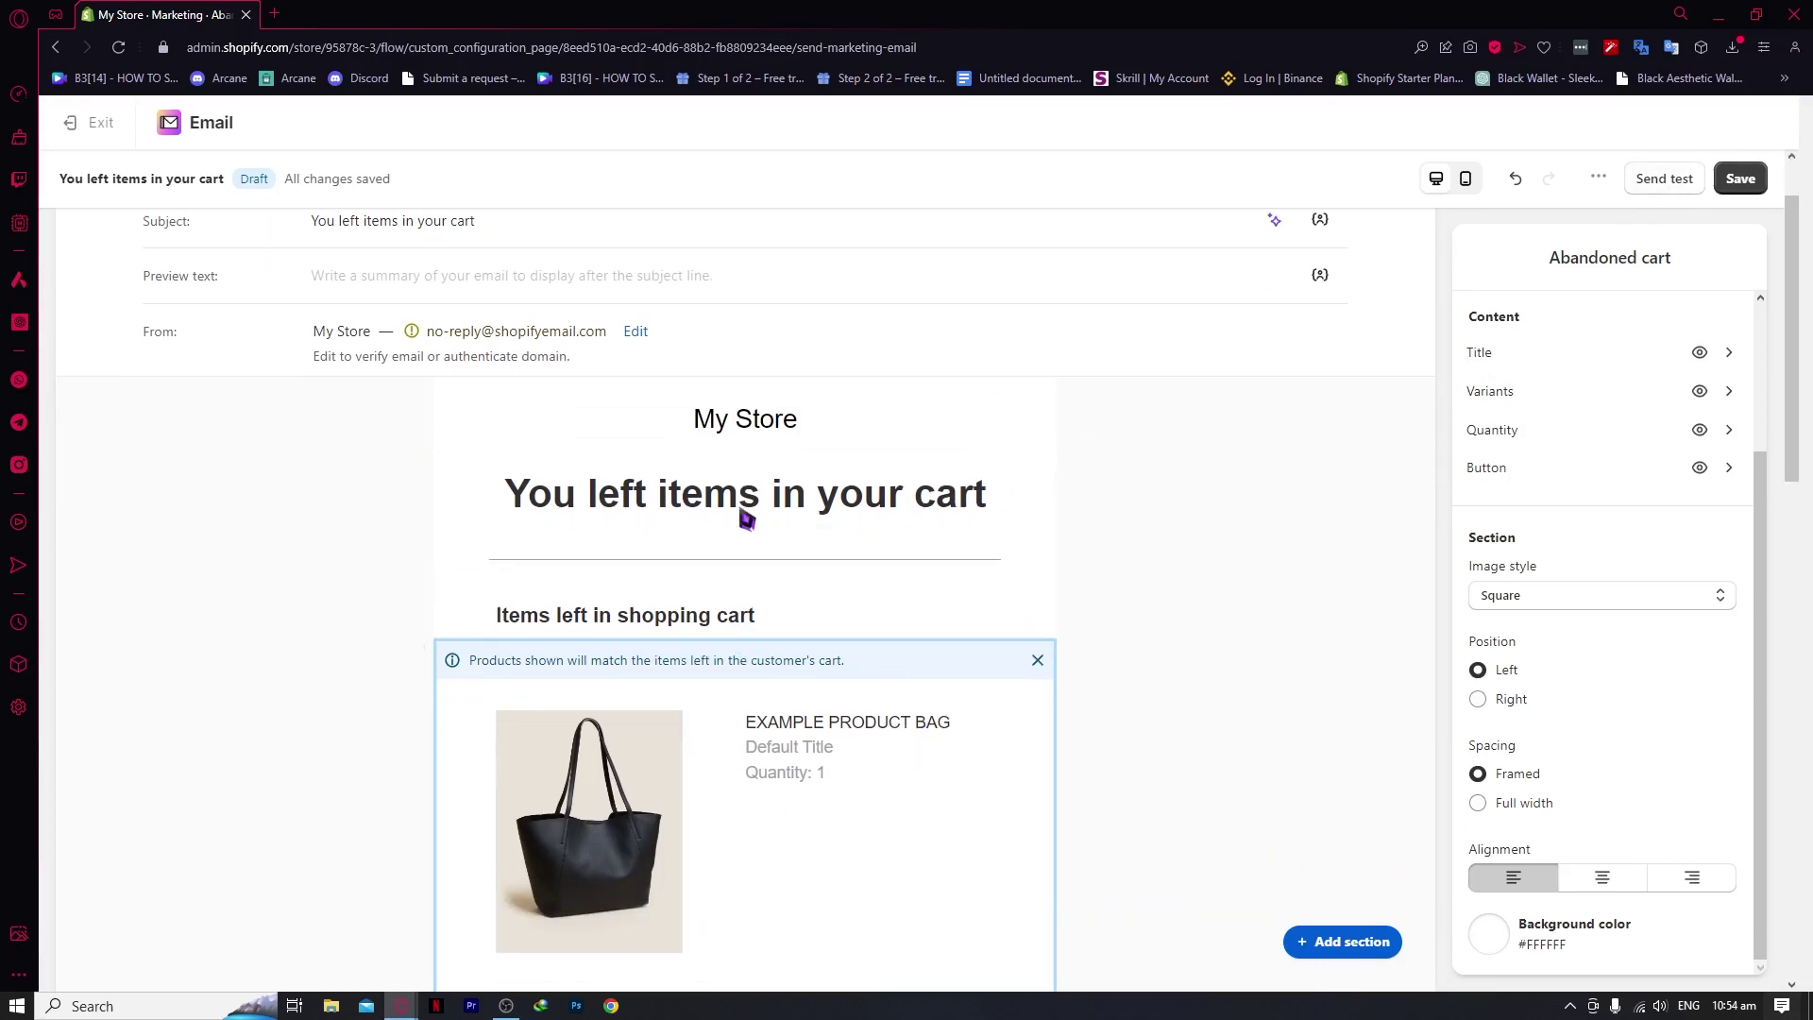
scroll(708, 509, "up", 1)
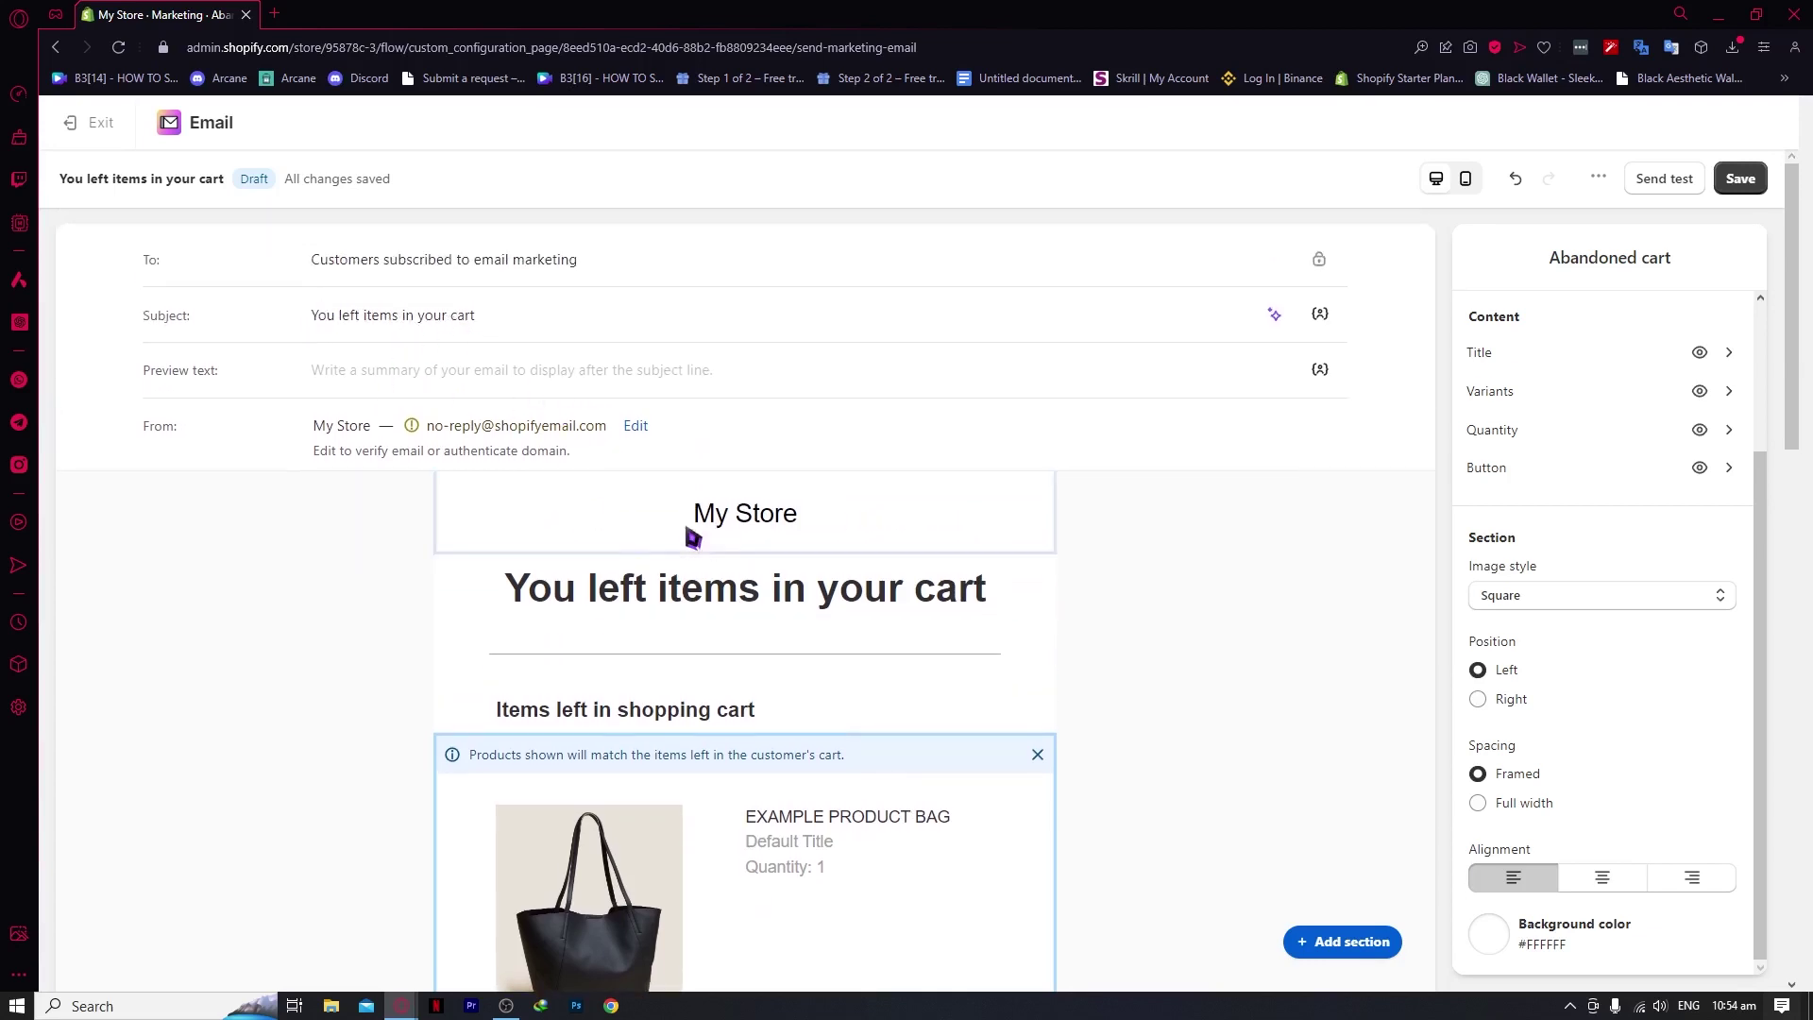
scroll(1055, 569, "down", 4)
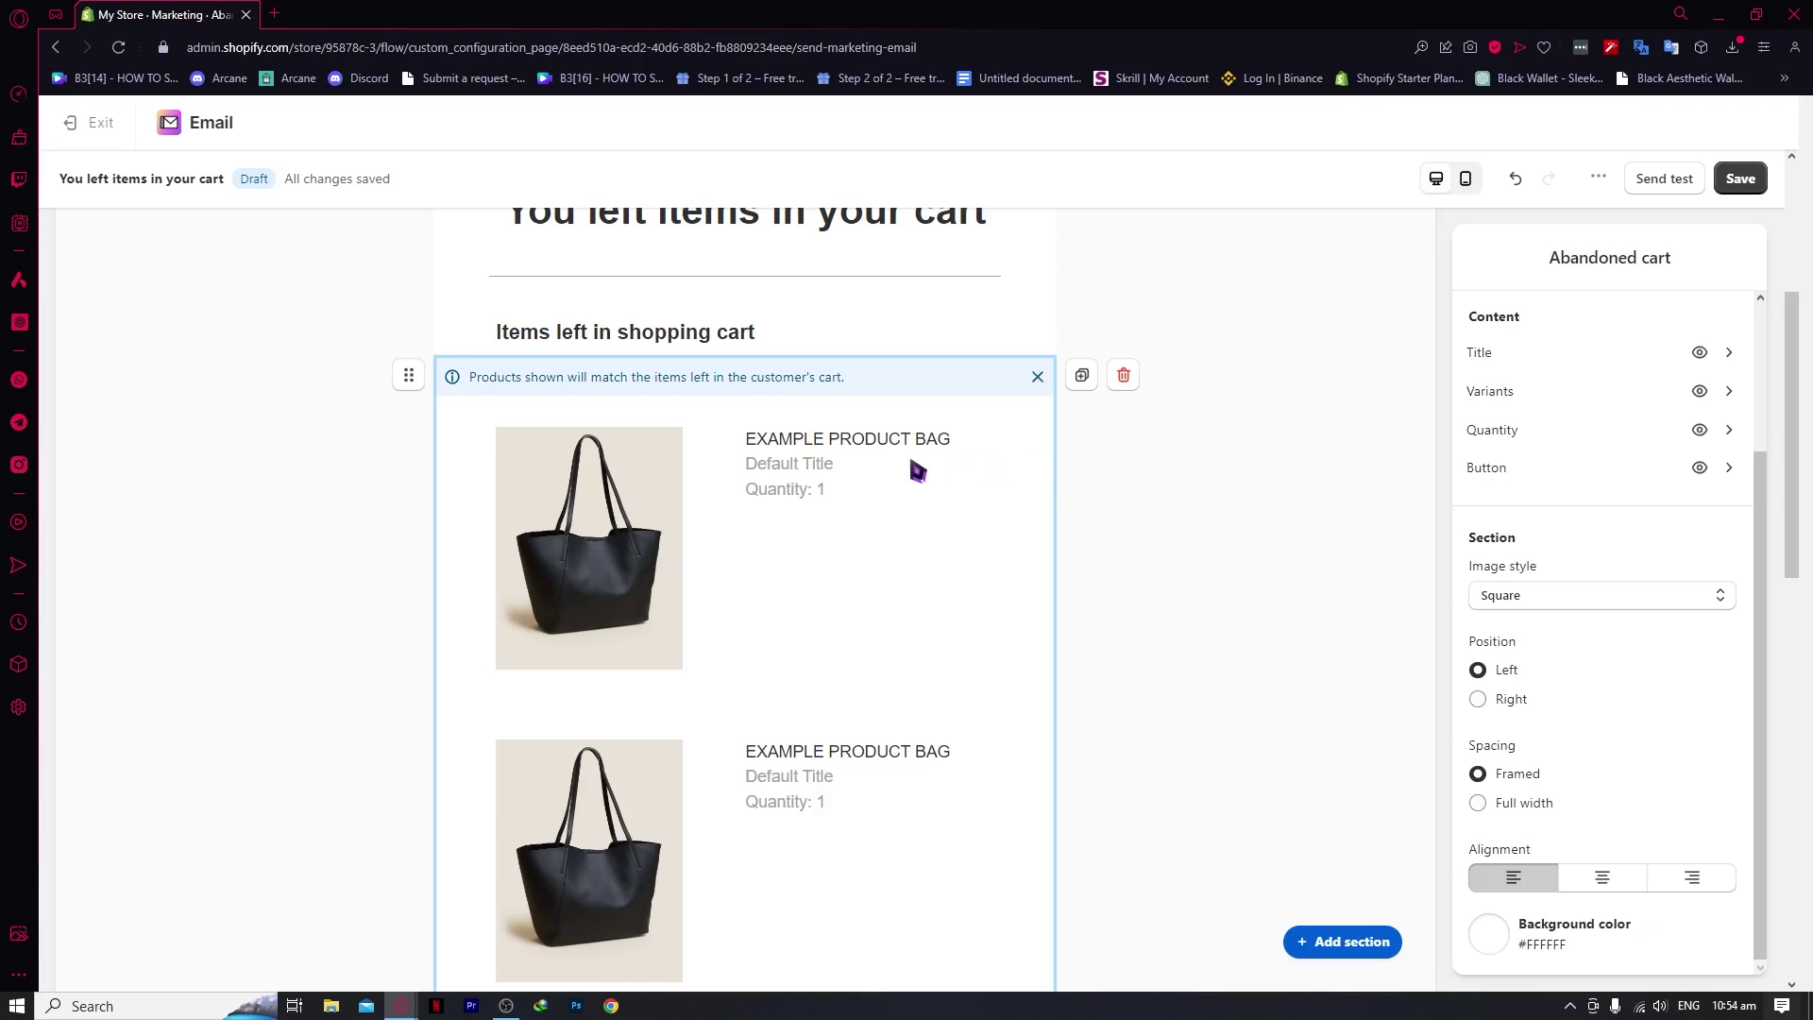
scroll(913, 467, "up", 4)
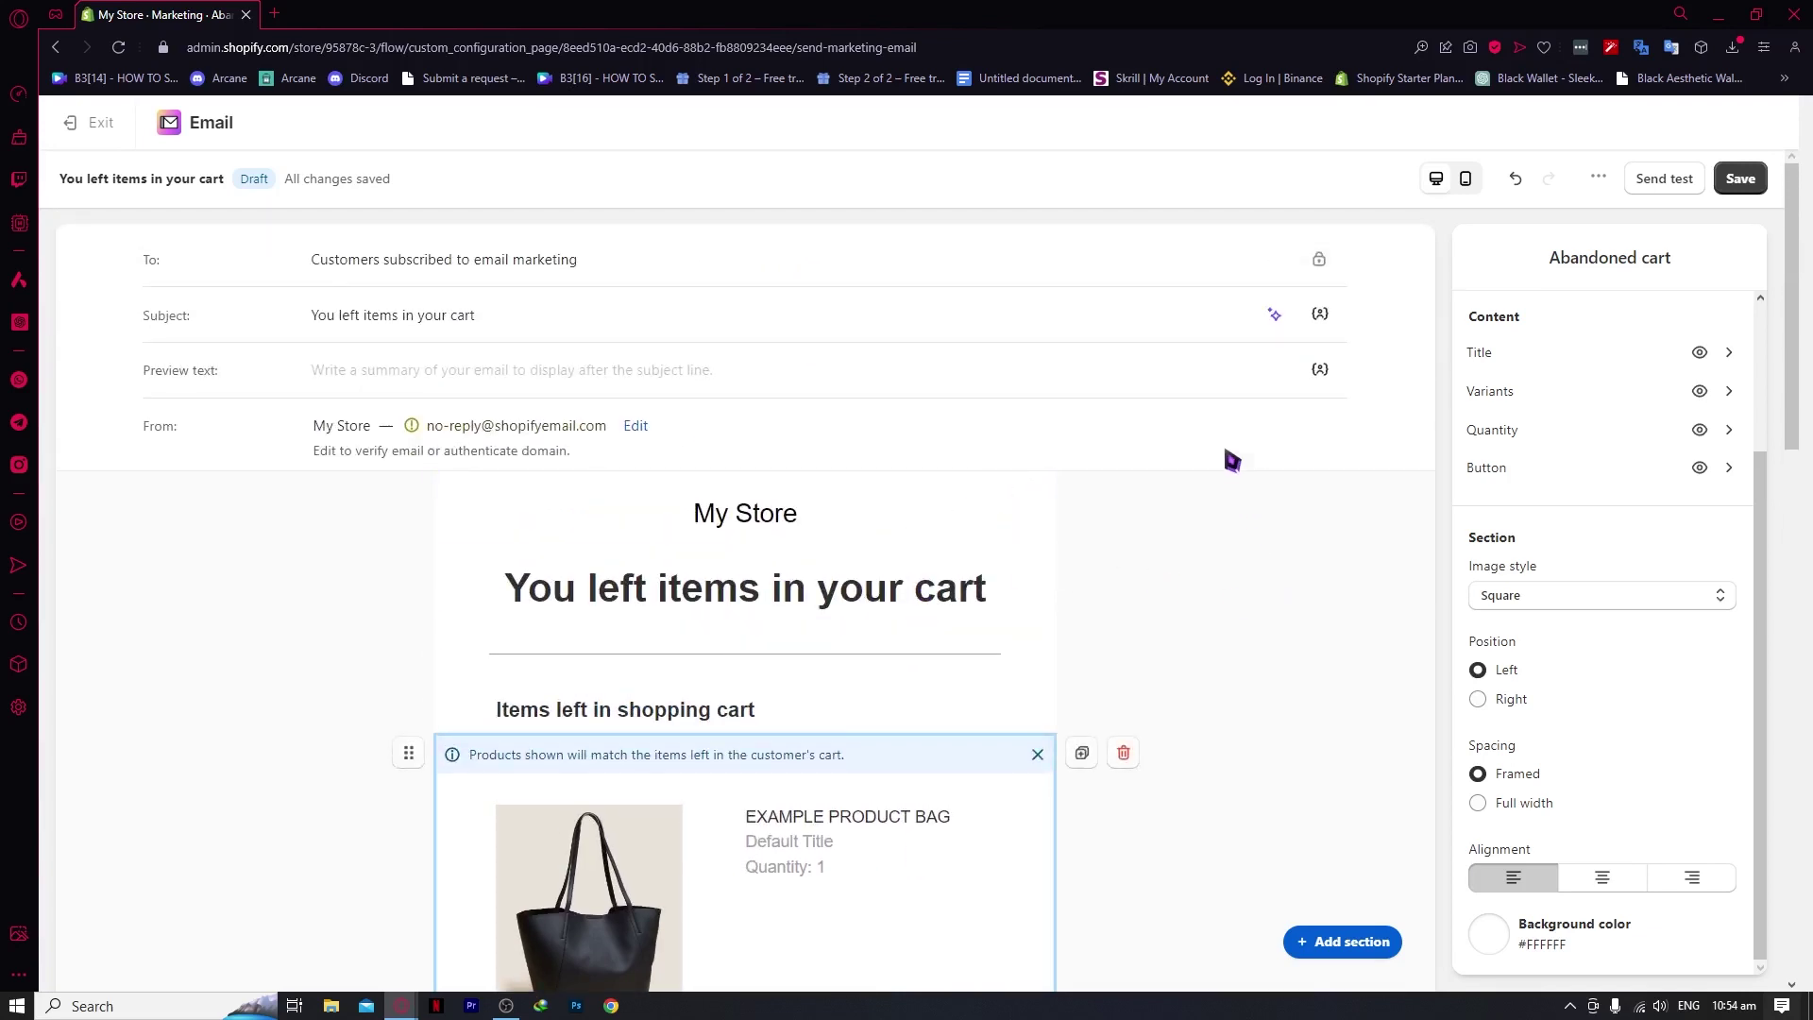
Switch the email preview to the mobile layout and review every section down to the footer.
left_click(1467, 181)
scroll(676, 650, "down", 15)
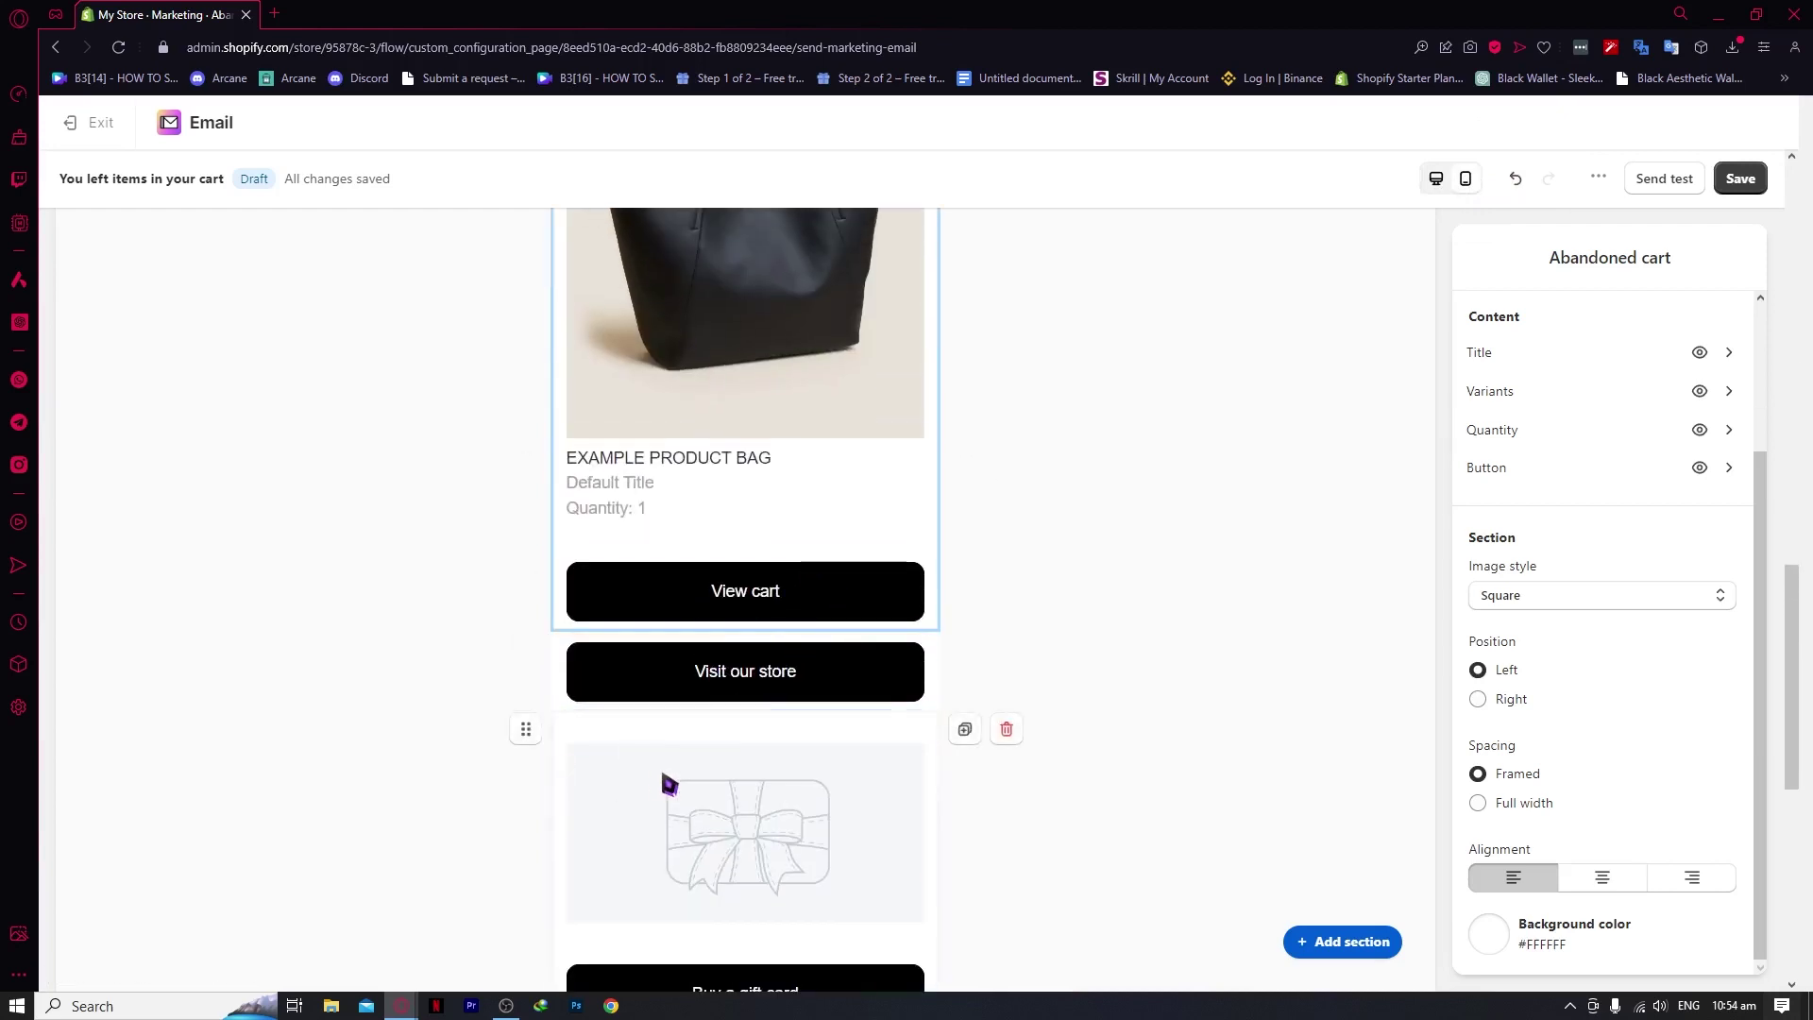
scroll(718, 717, "up", 10)
scroll(847, 510, "up", 3)
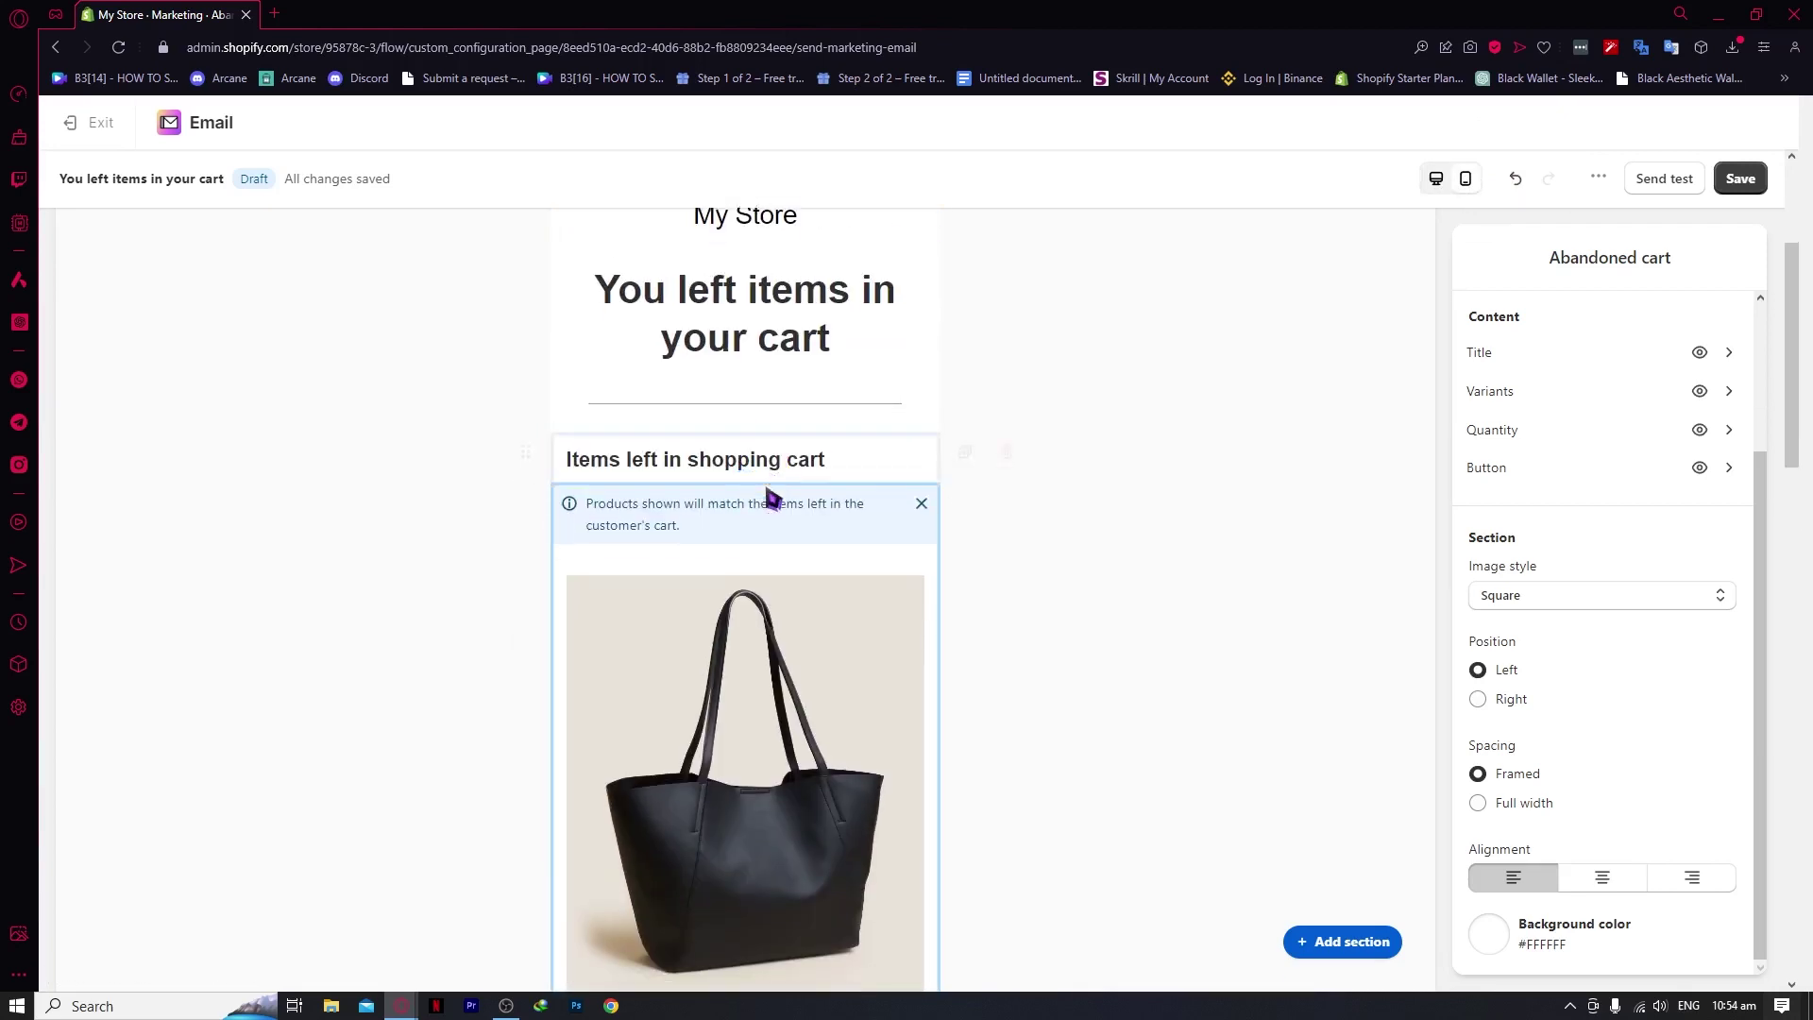
scroll(769, 494, "down", 4)
scroll(784, 482, "up", 4)
scroll(821, 498, "down", 15)
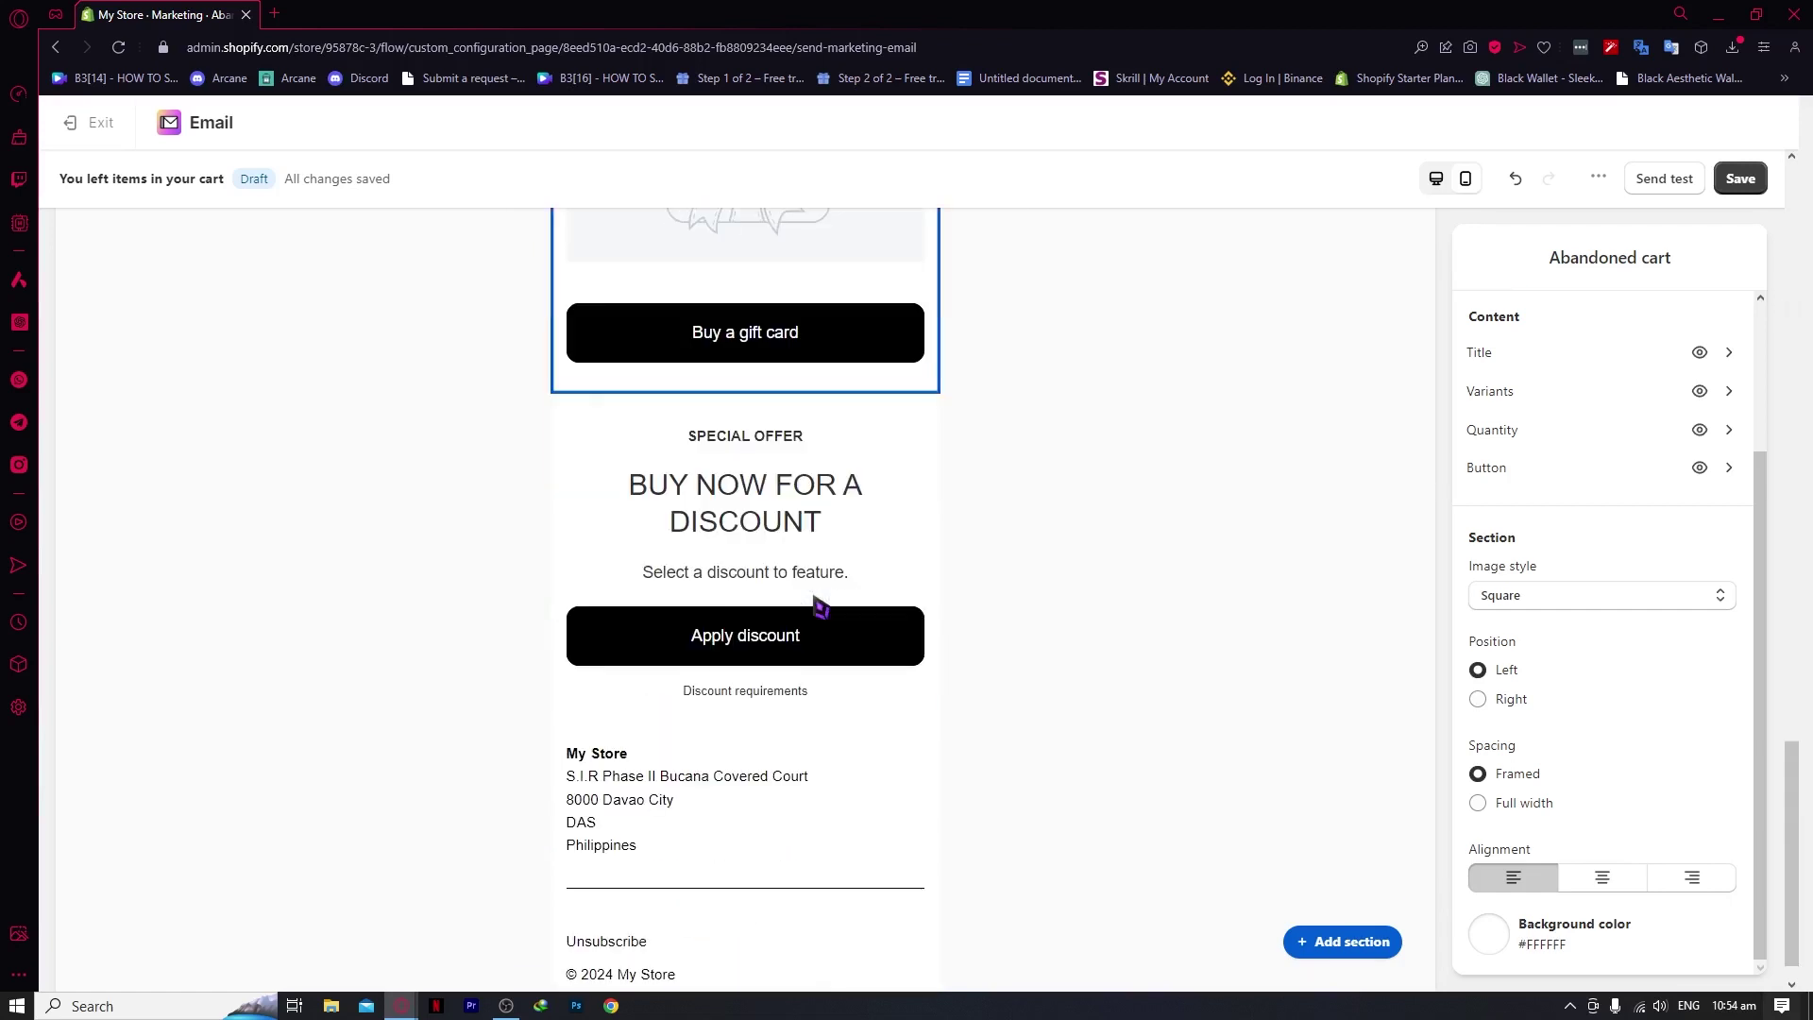
scroll(821, 607, "up", 12)
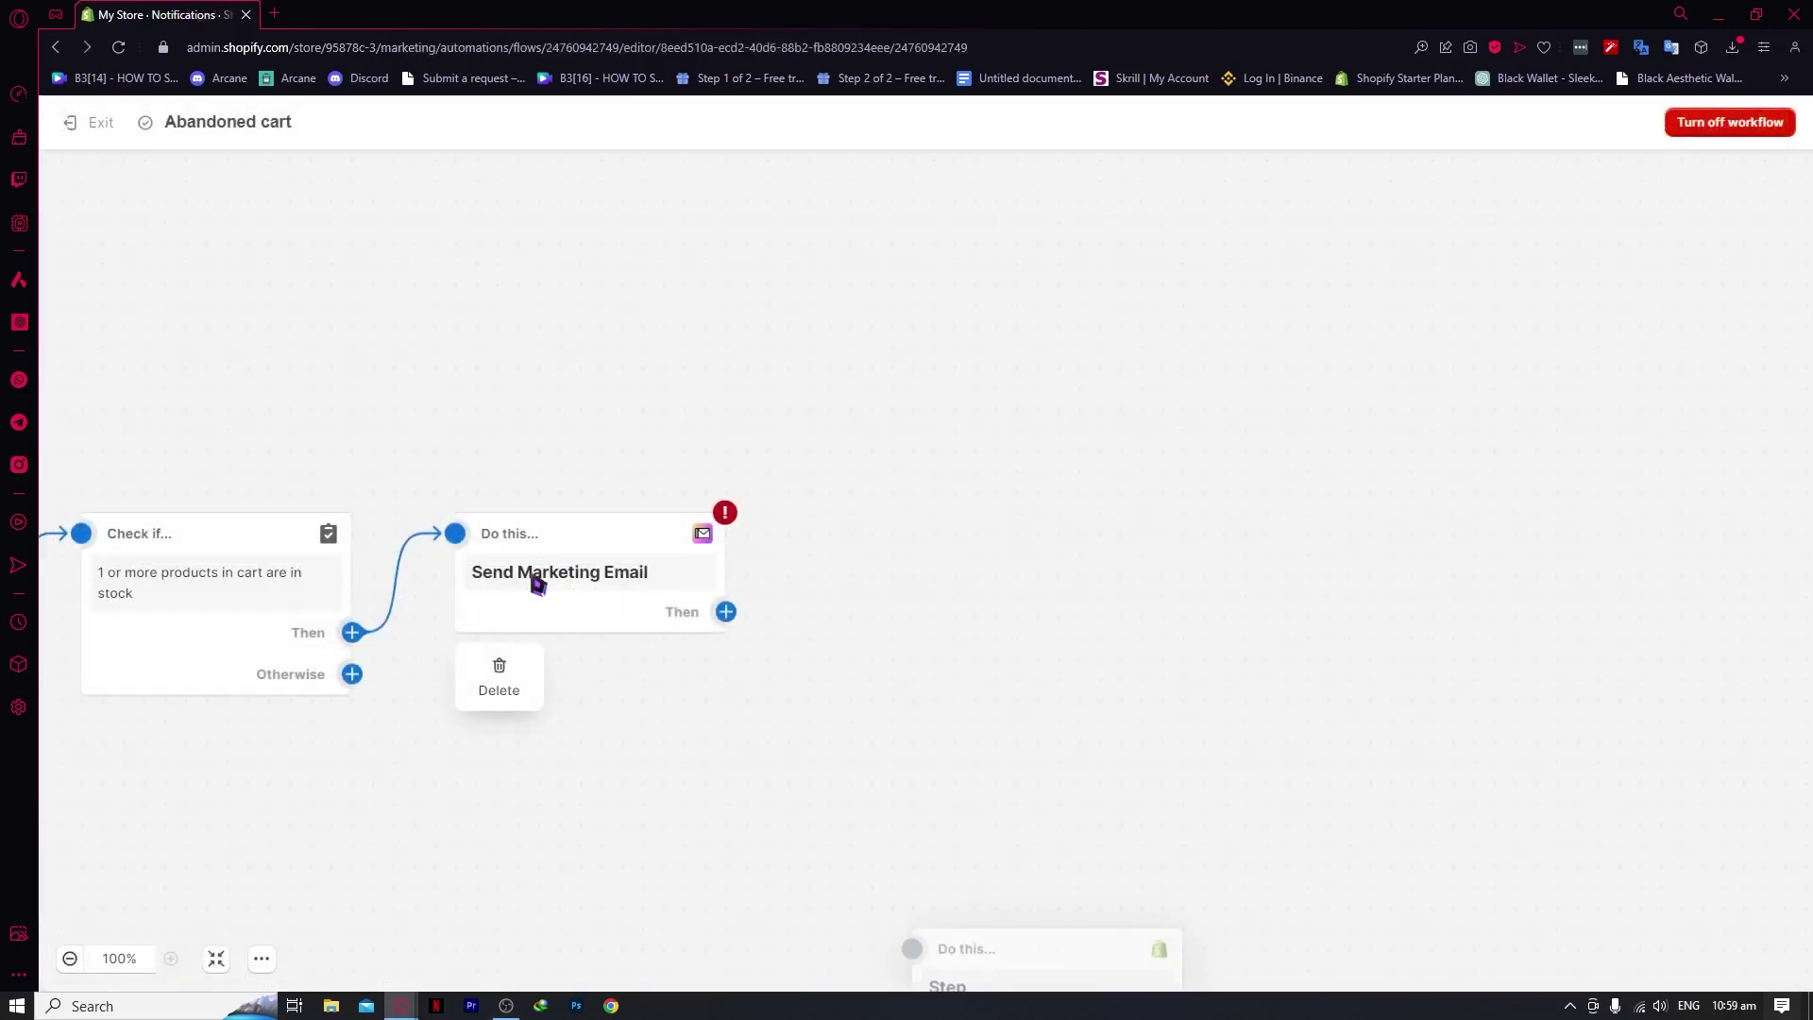
Open the Send Marketing Email action in the Abandoned cart workflow and read the error on it.
left_click(537, 548)
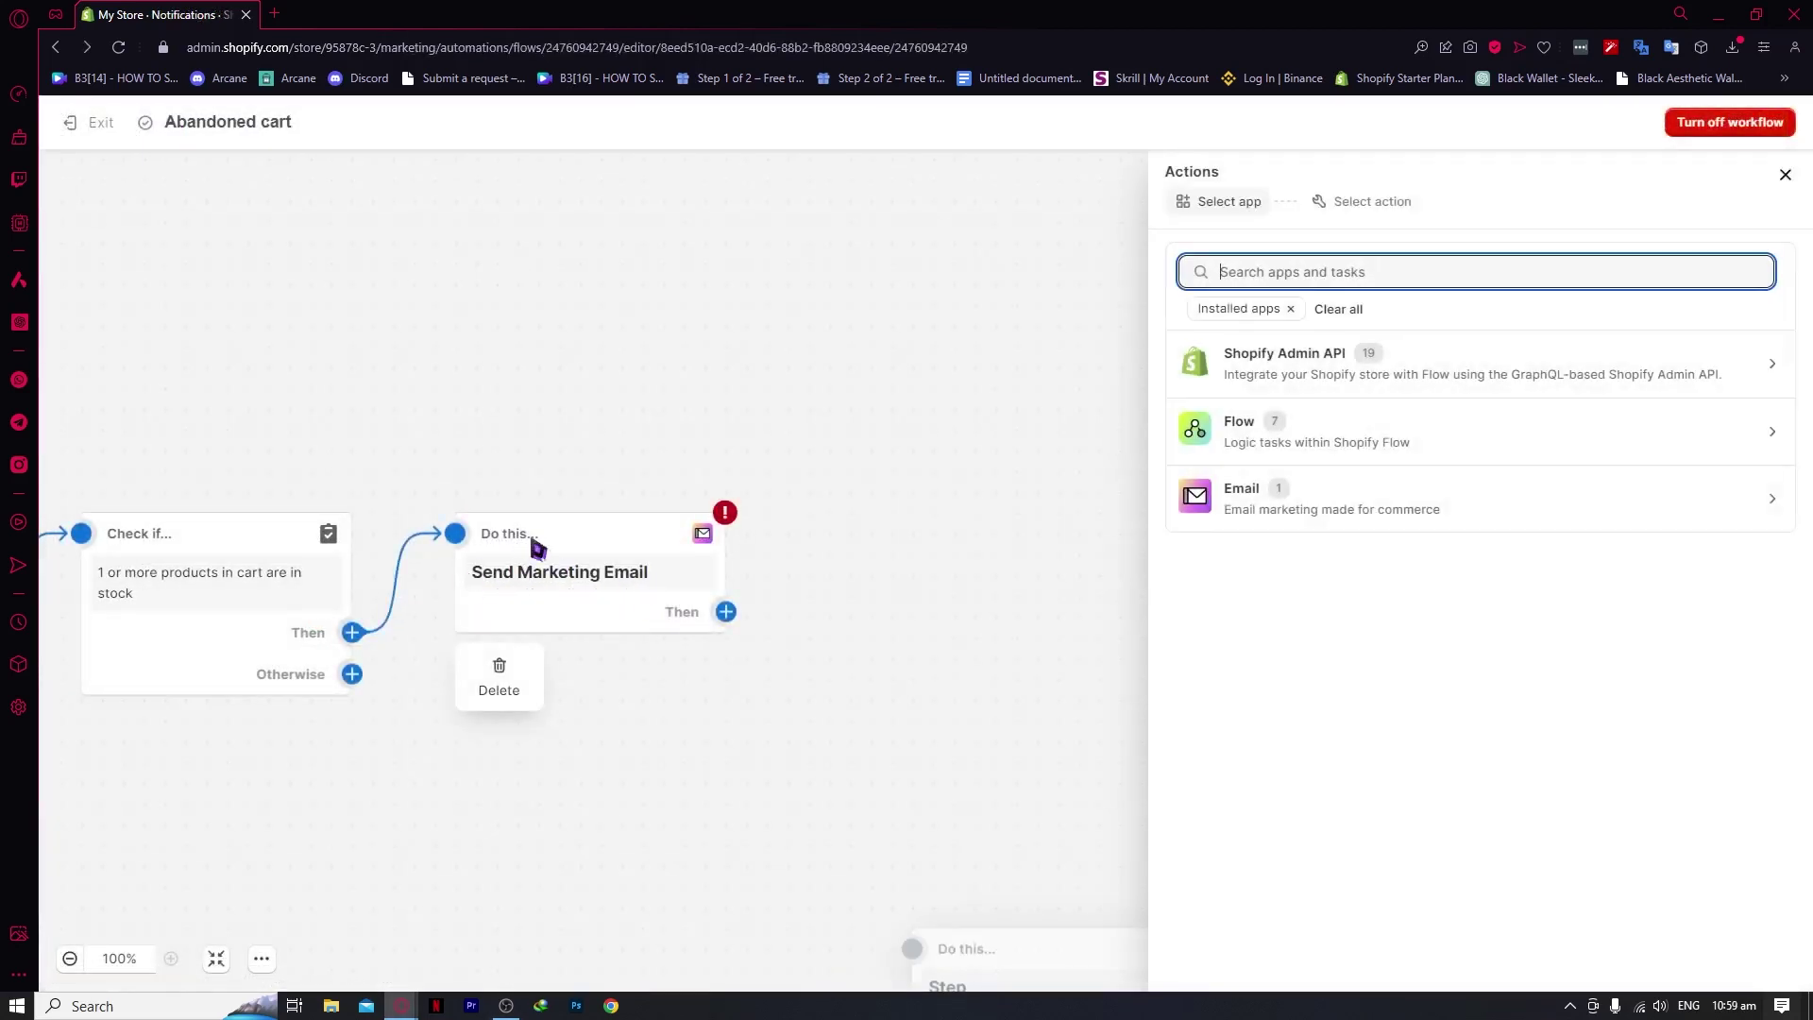
left_click(593, 564)
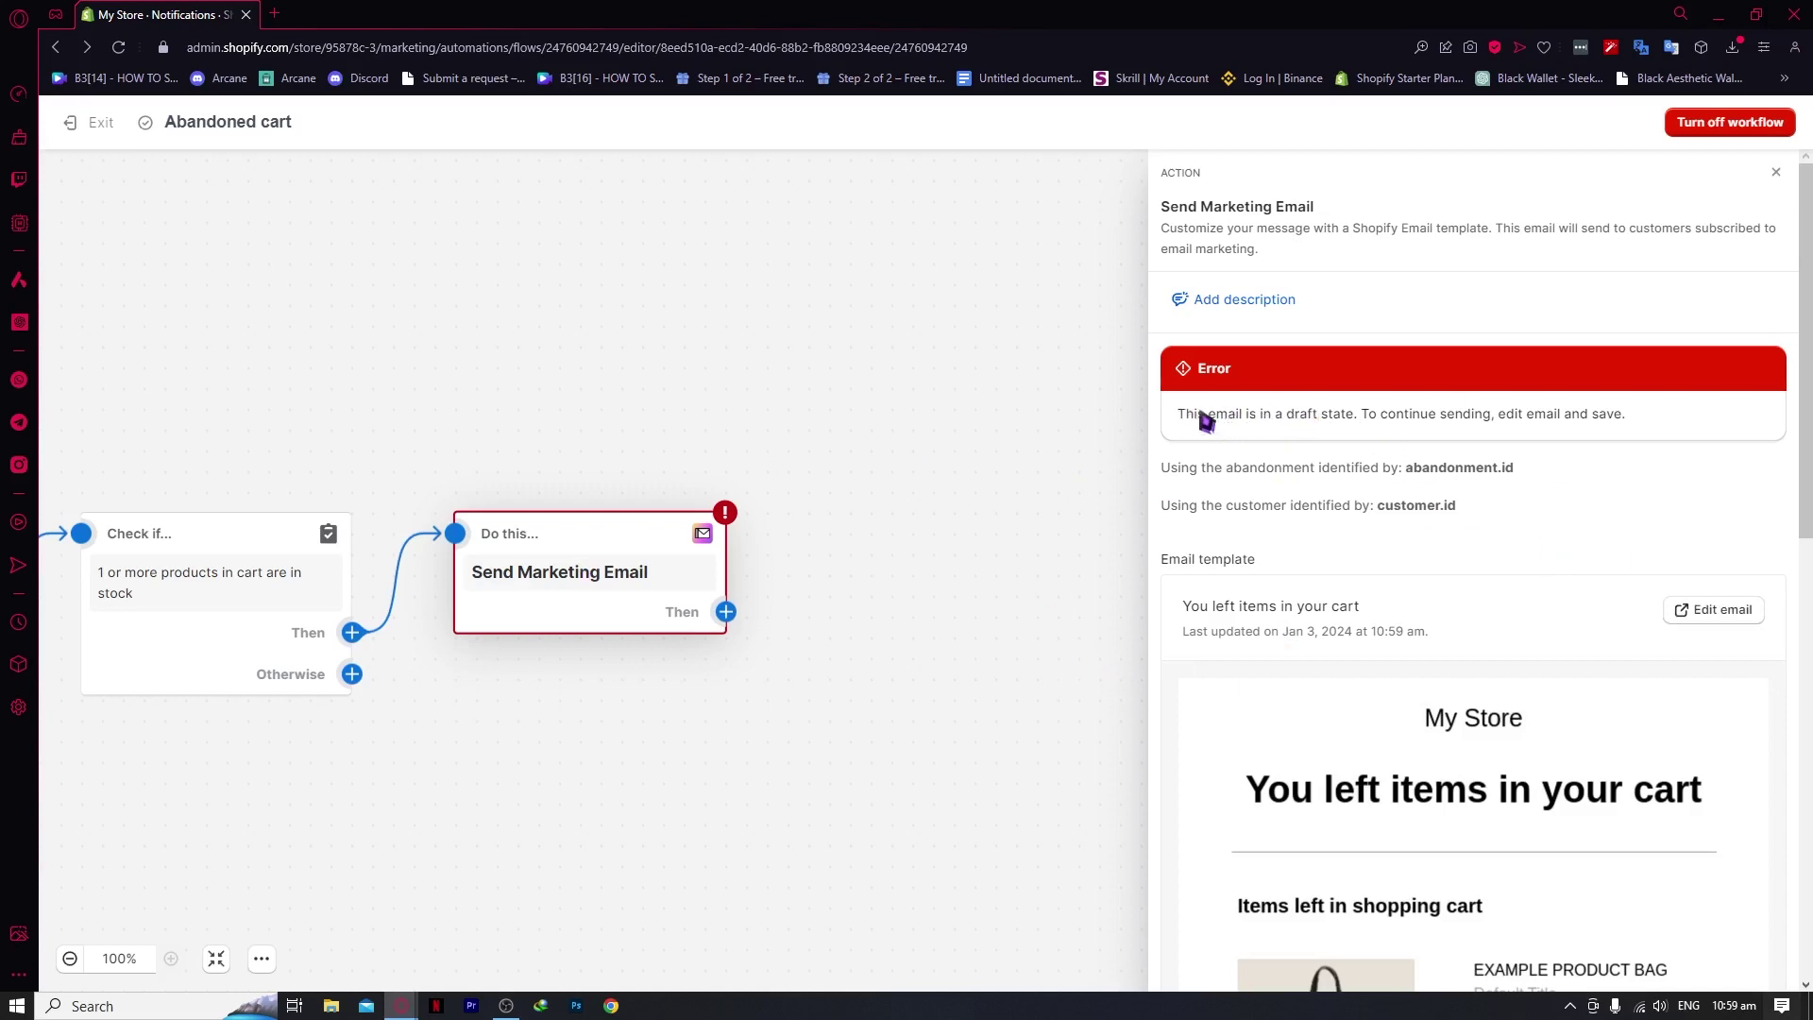
left_click_drag(1198, 416, 1523, 418)
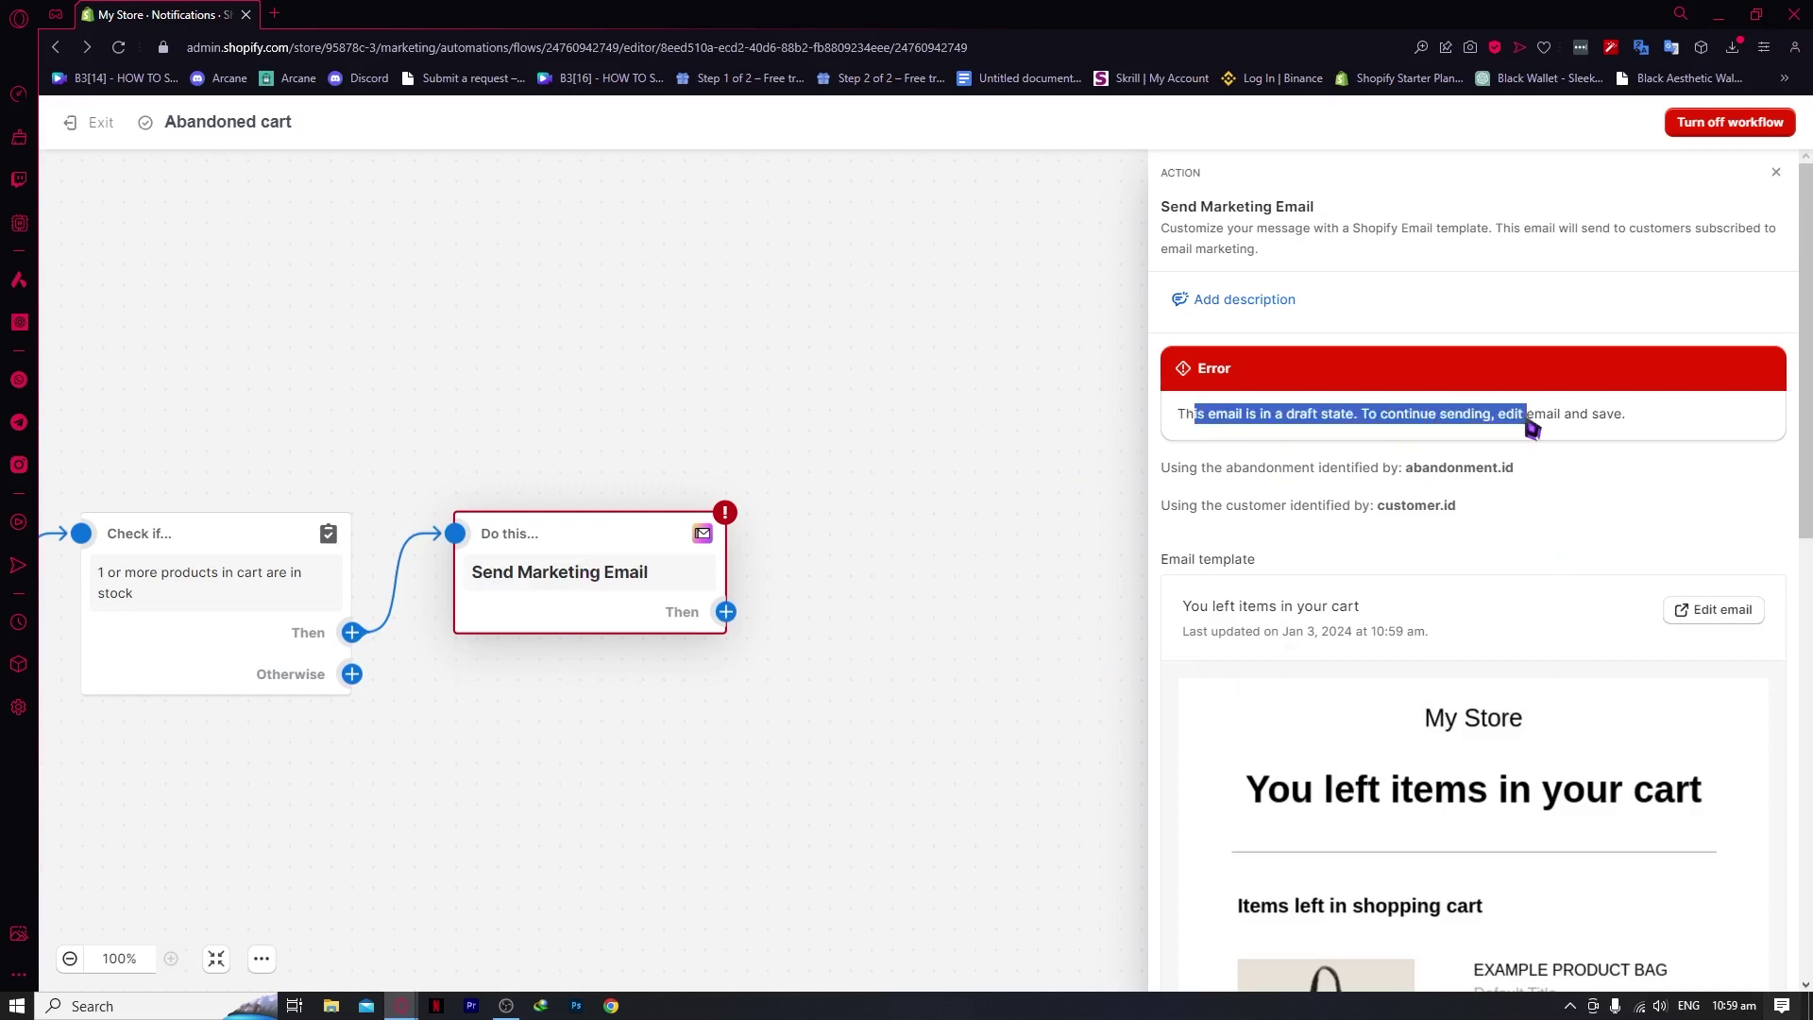
left_click(1430, 436)
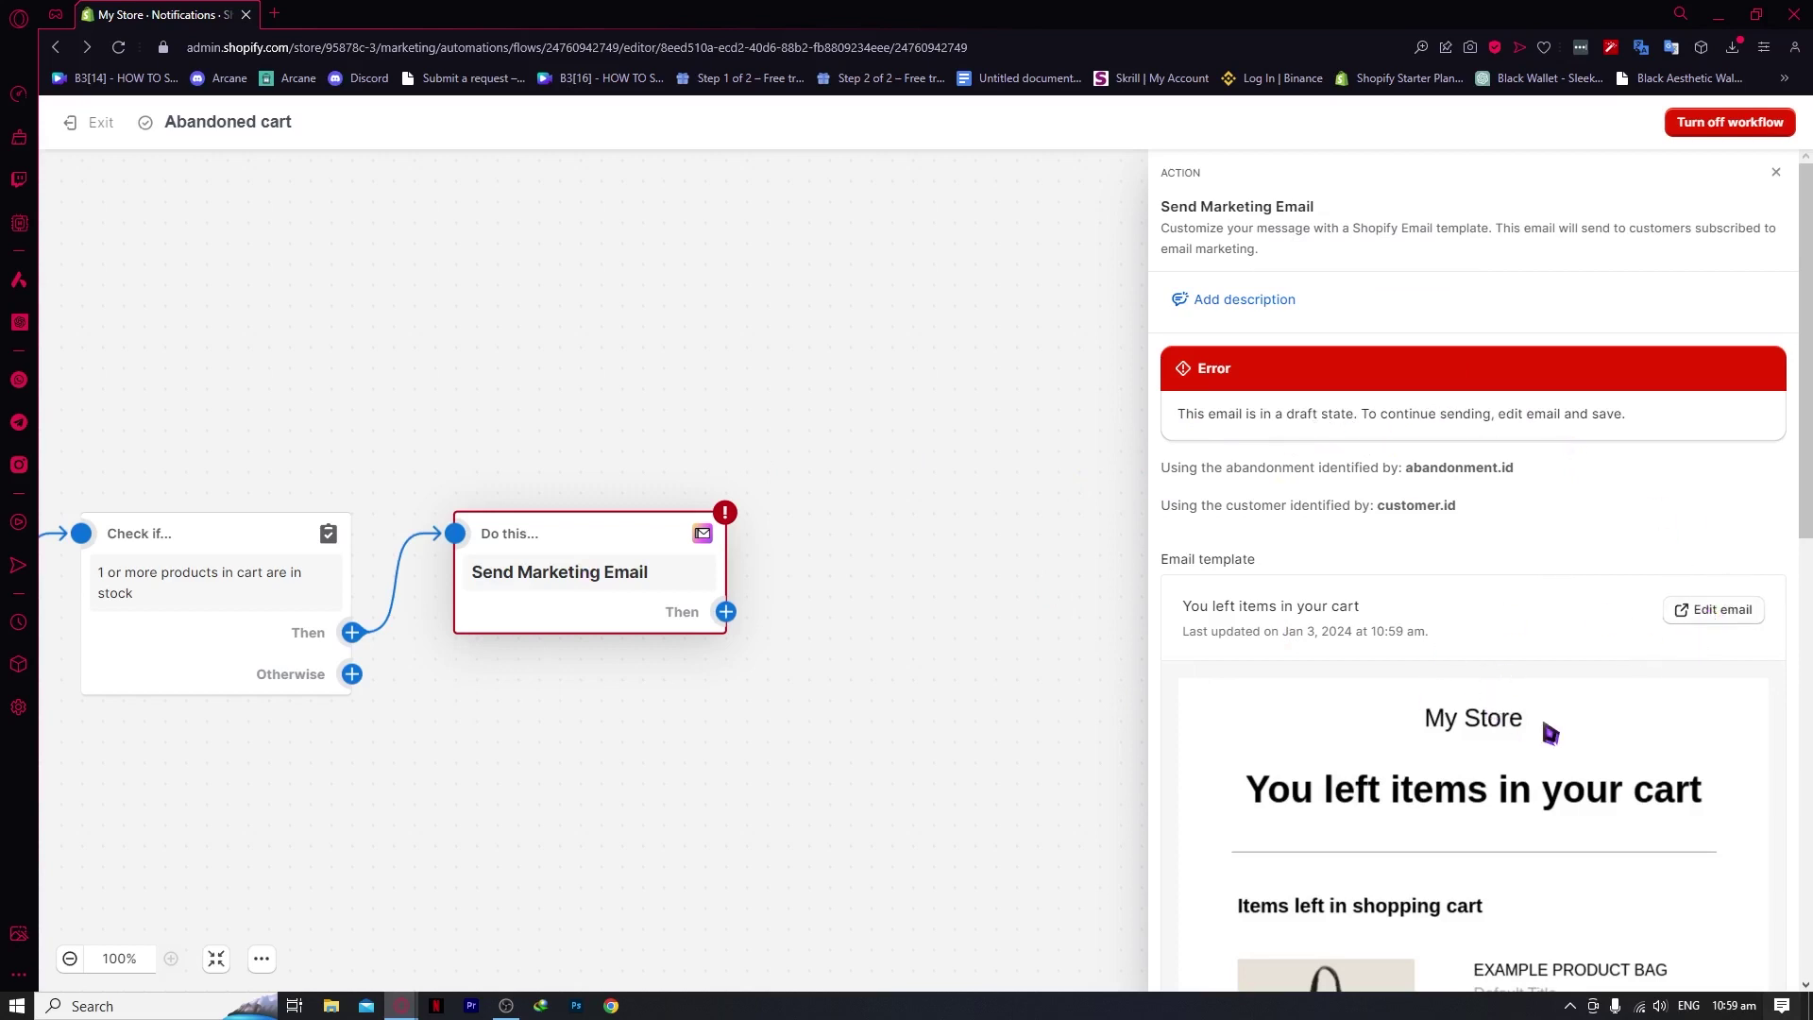
Open the "You left items in your cart" email for editing from the workflow action and try to save it.
left_click(1715, 612)
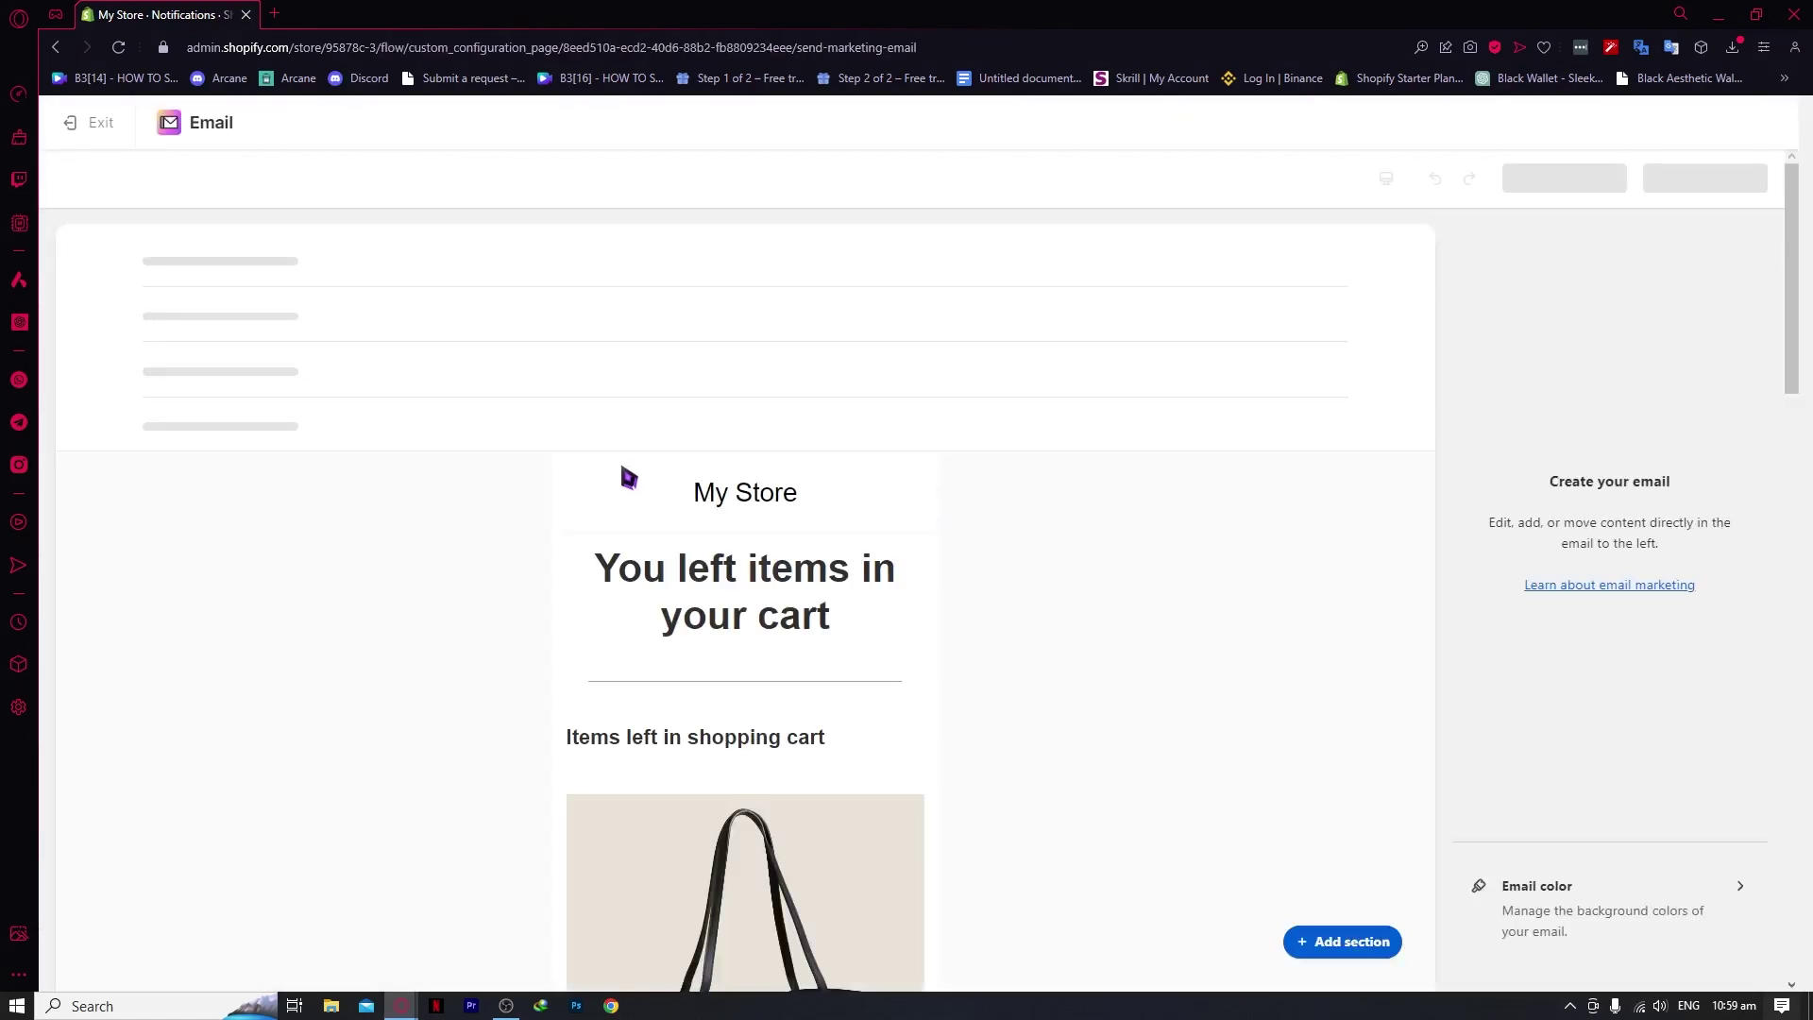
left_click(1738, 181)
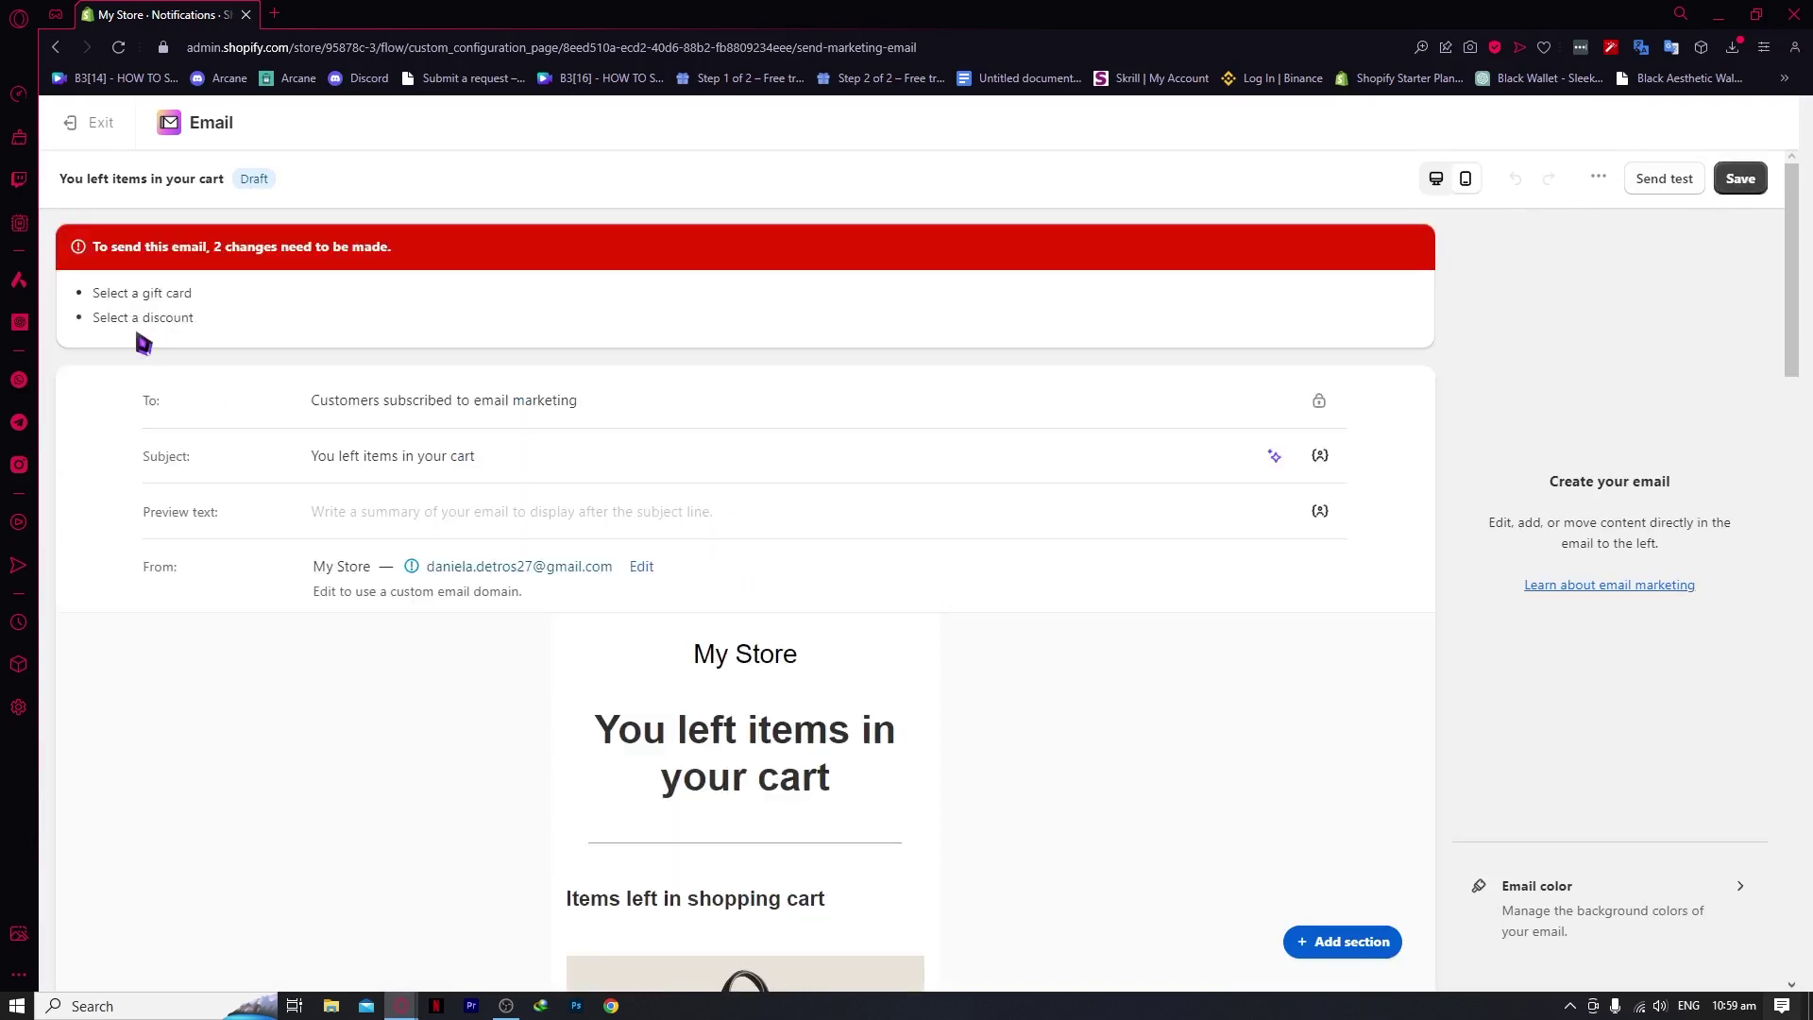
Examine the gift card and discount sections and their settings for the selections needed to send the email.
scroll(690, 510, "down", 15)
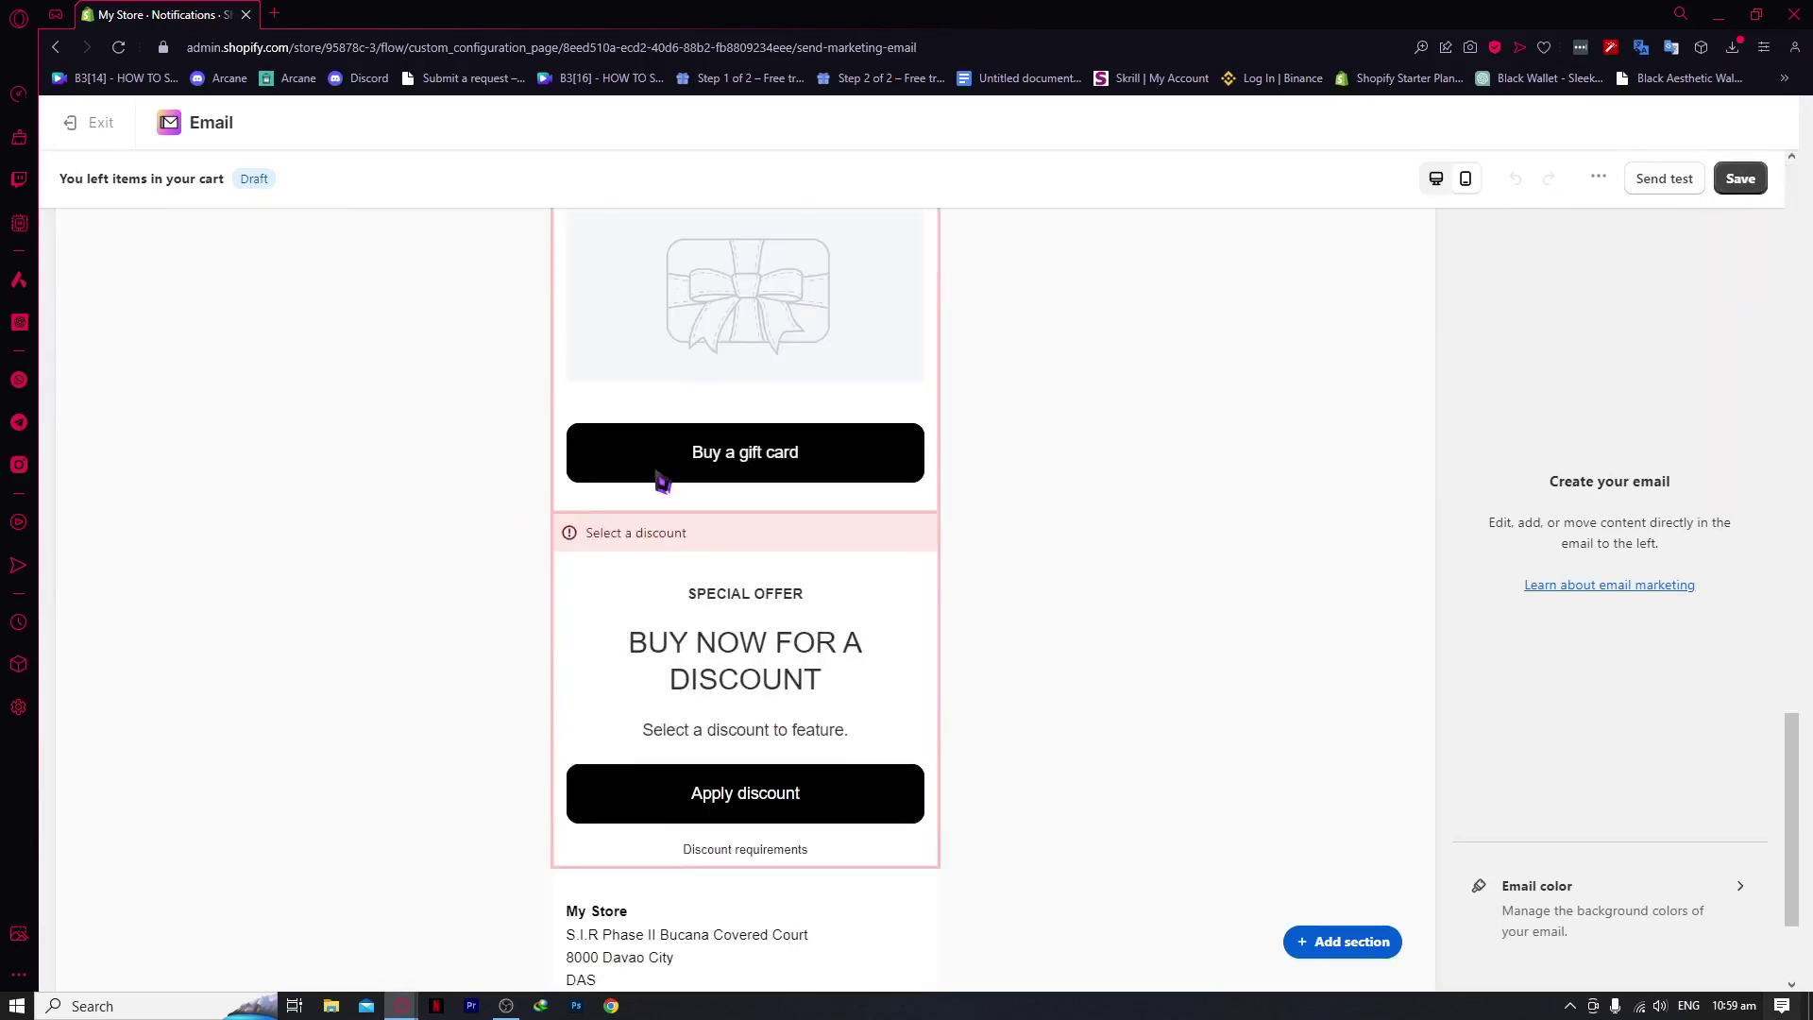
scroll(502, 538, "up", 3)
left_click(646, 584)
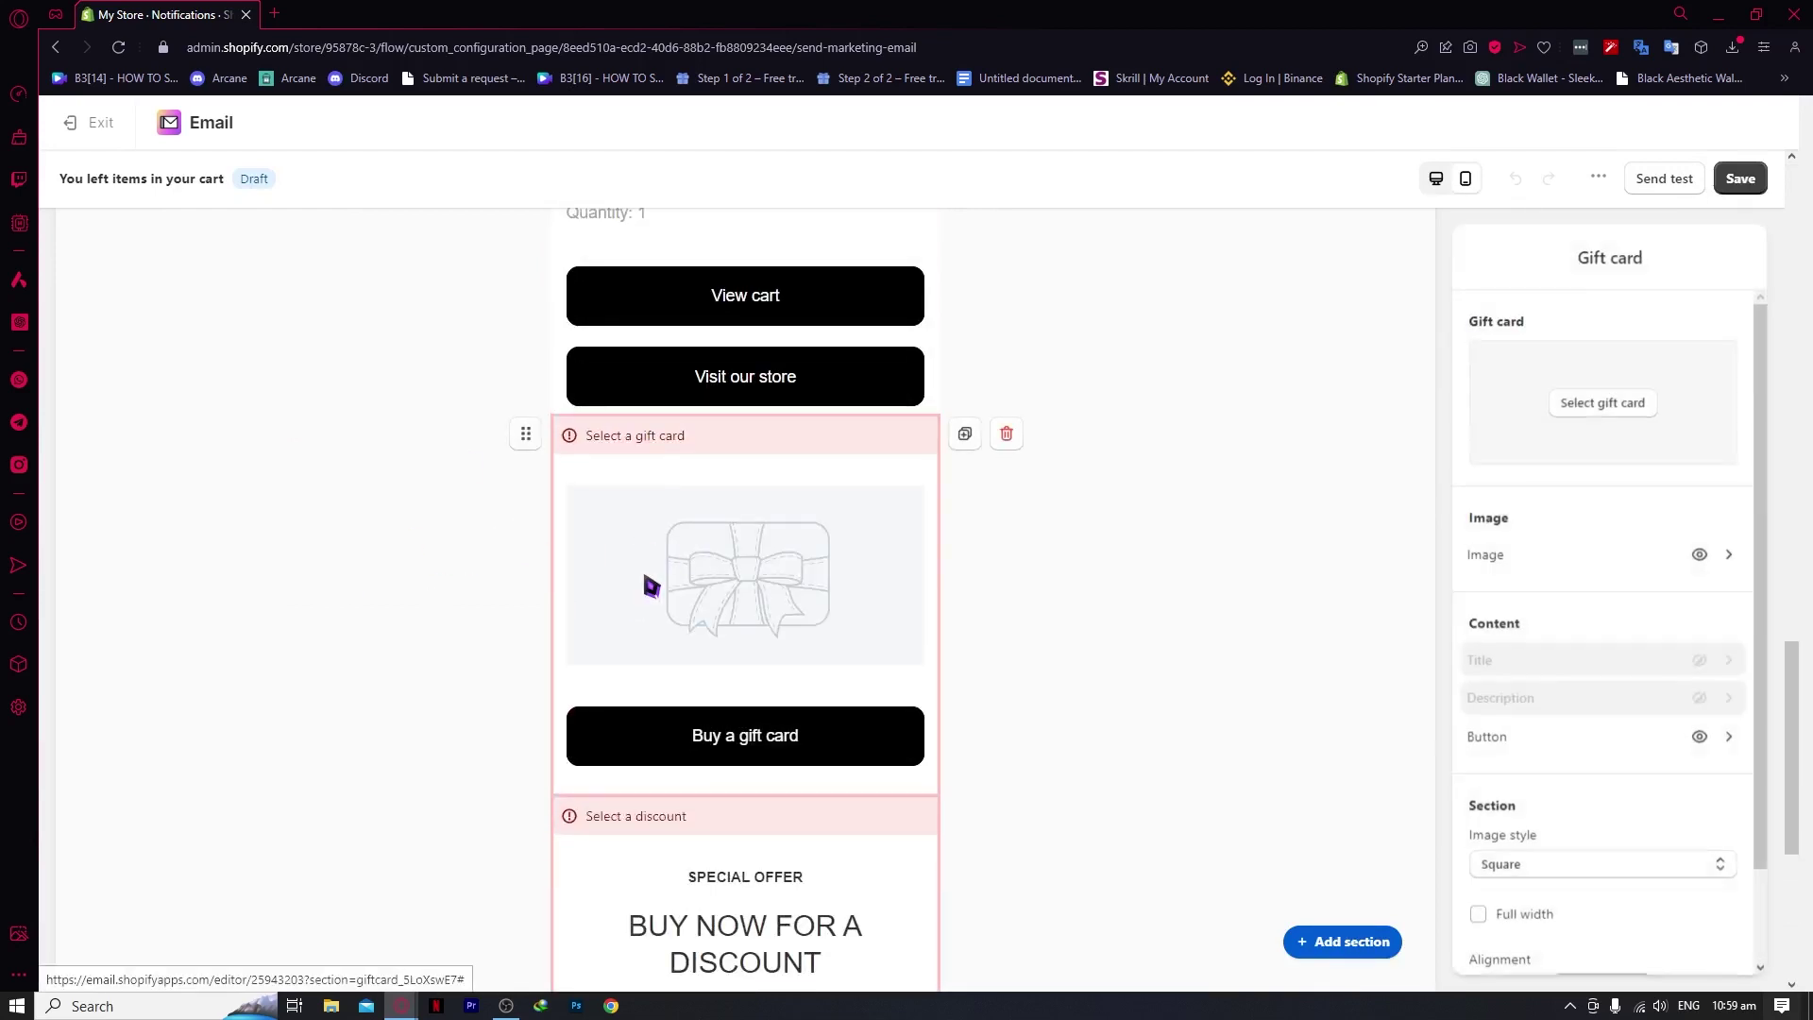
scroll(688, 733, "down", 3)
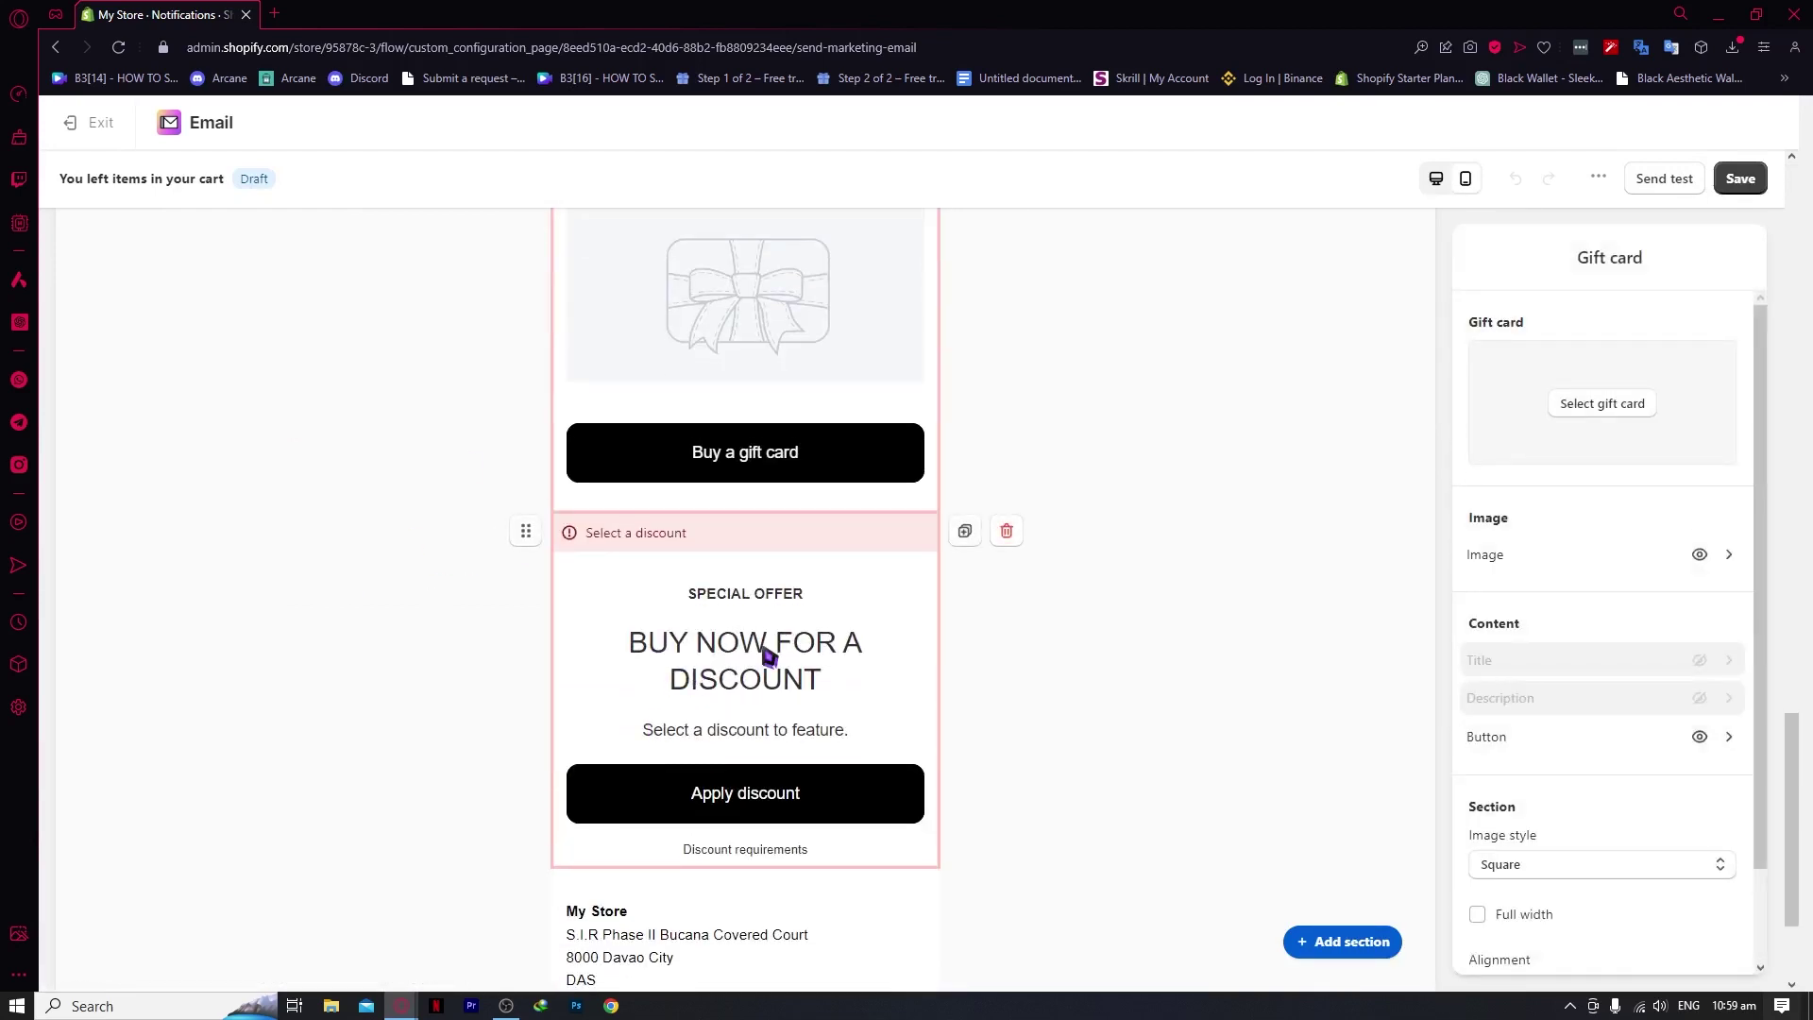
left_click(696, 652)
scroll(658, 645, "up", 3)
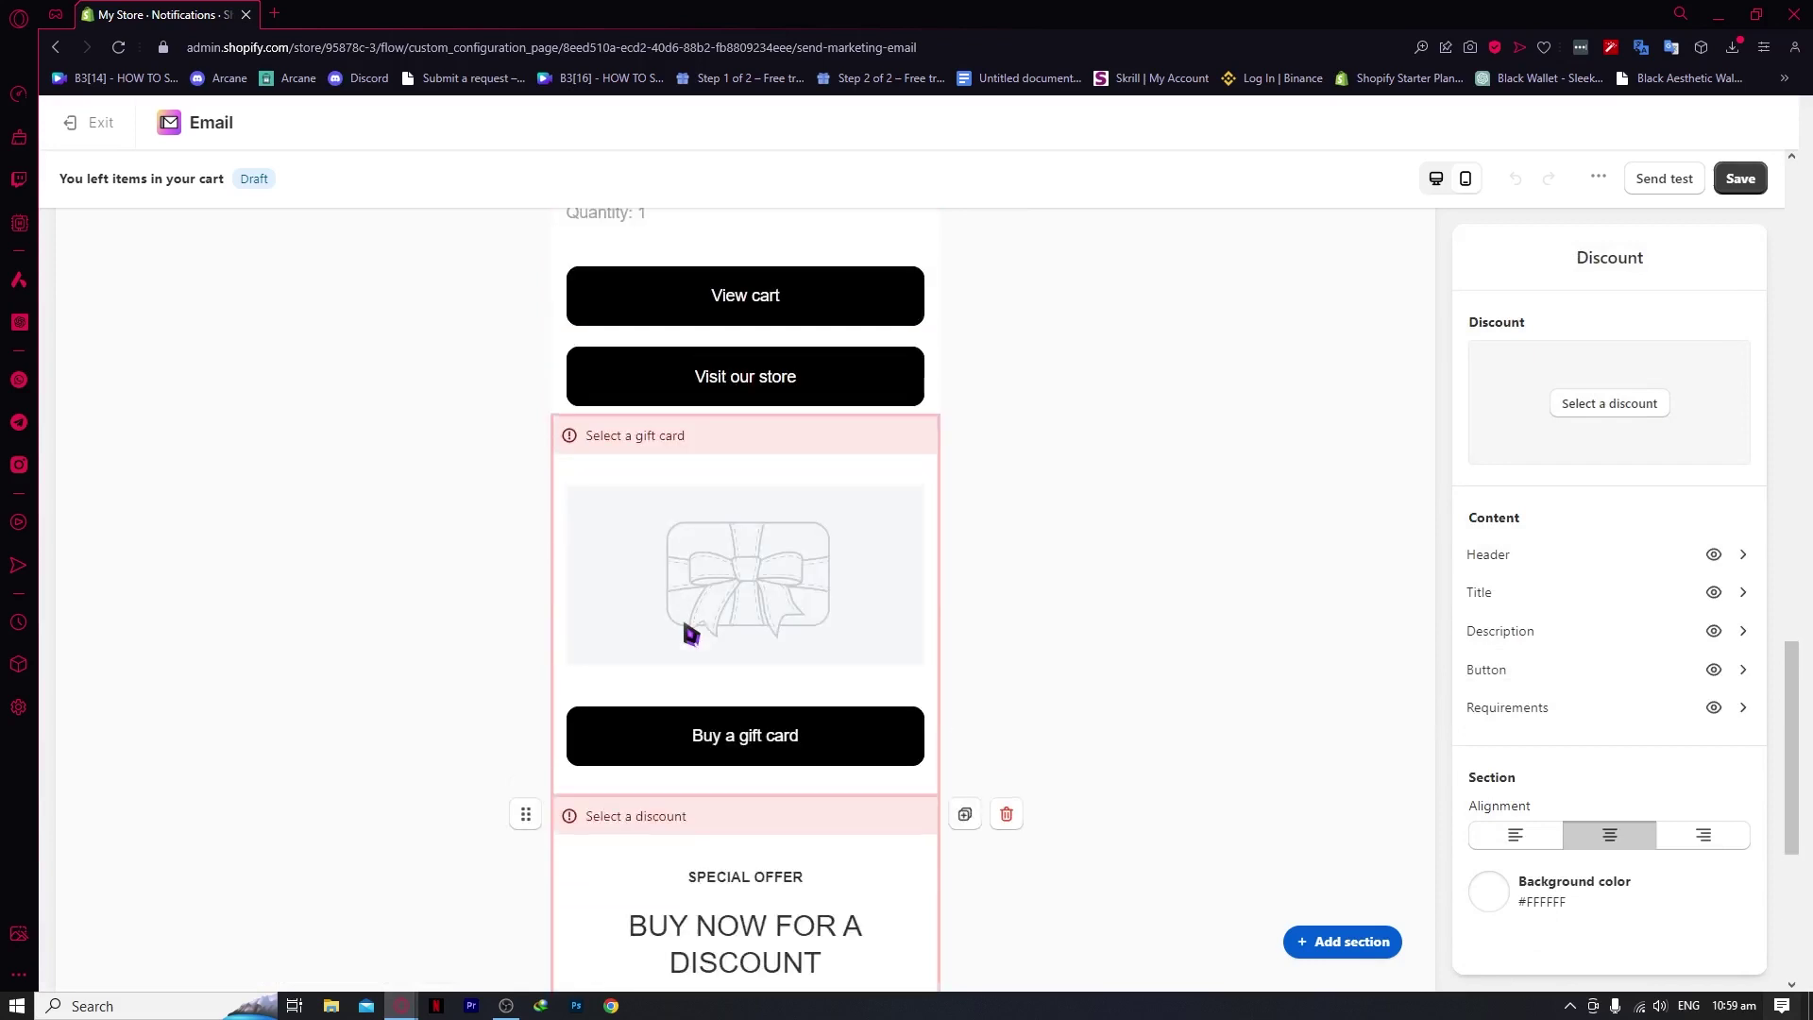
scroll(687, 630, "down", 3)
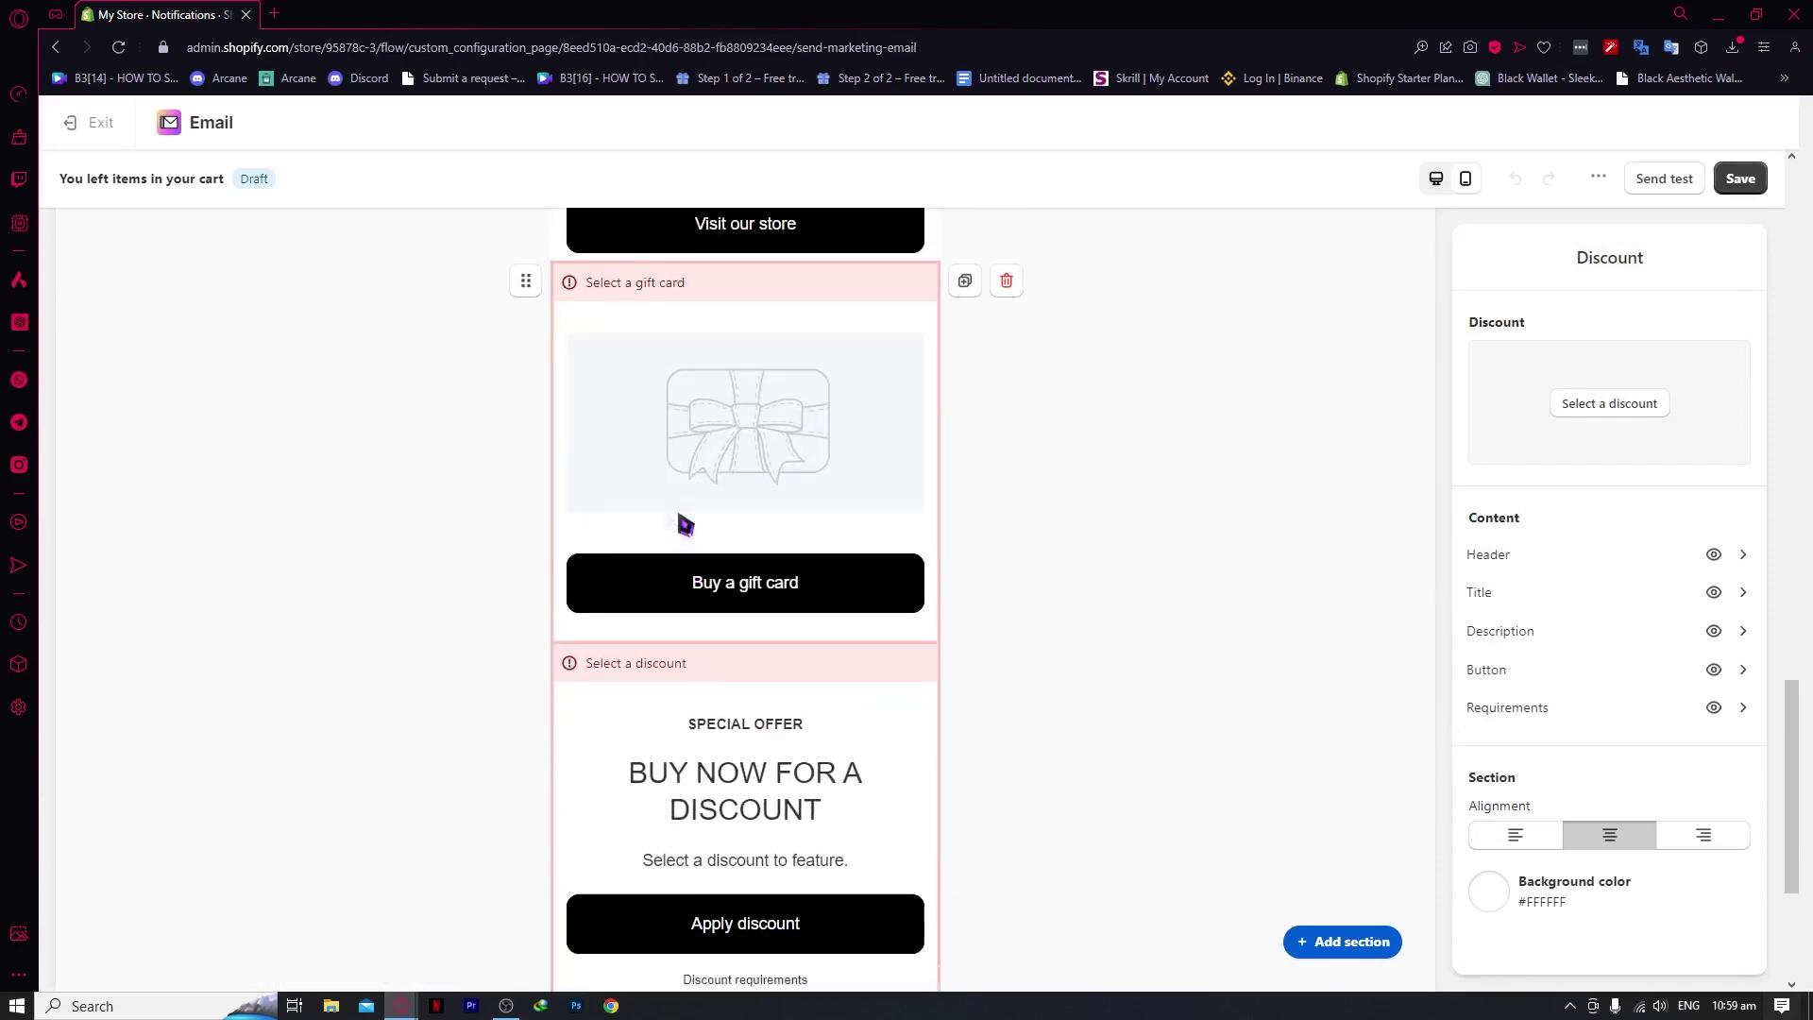
scroll(687, 576, "up", 1)
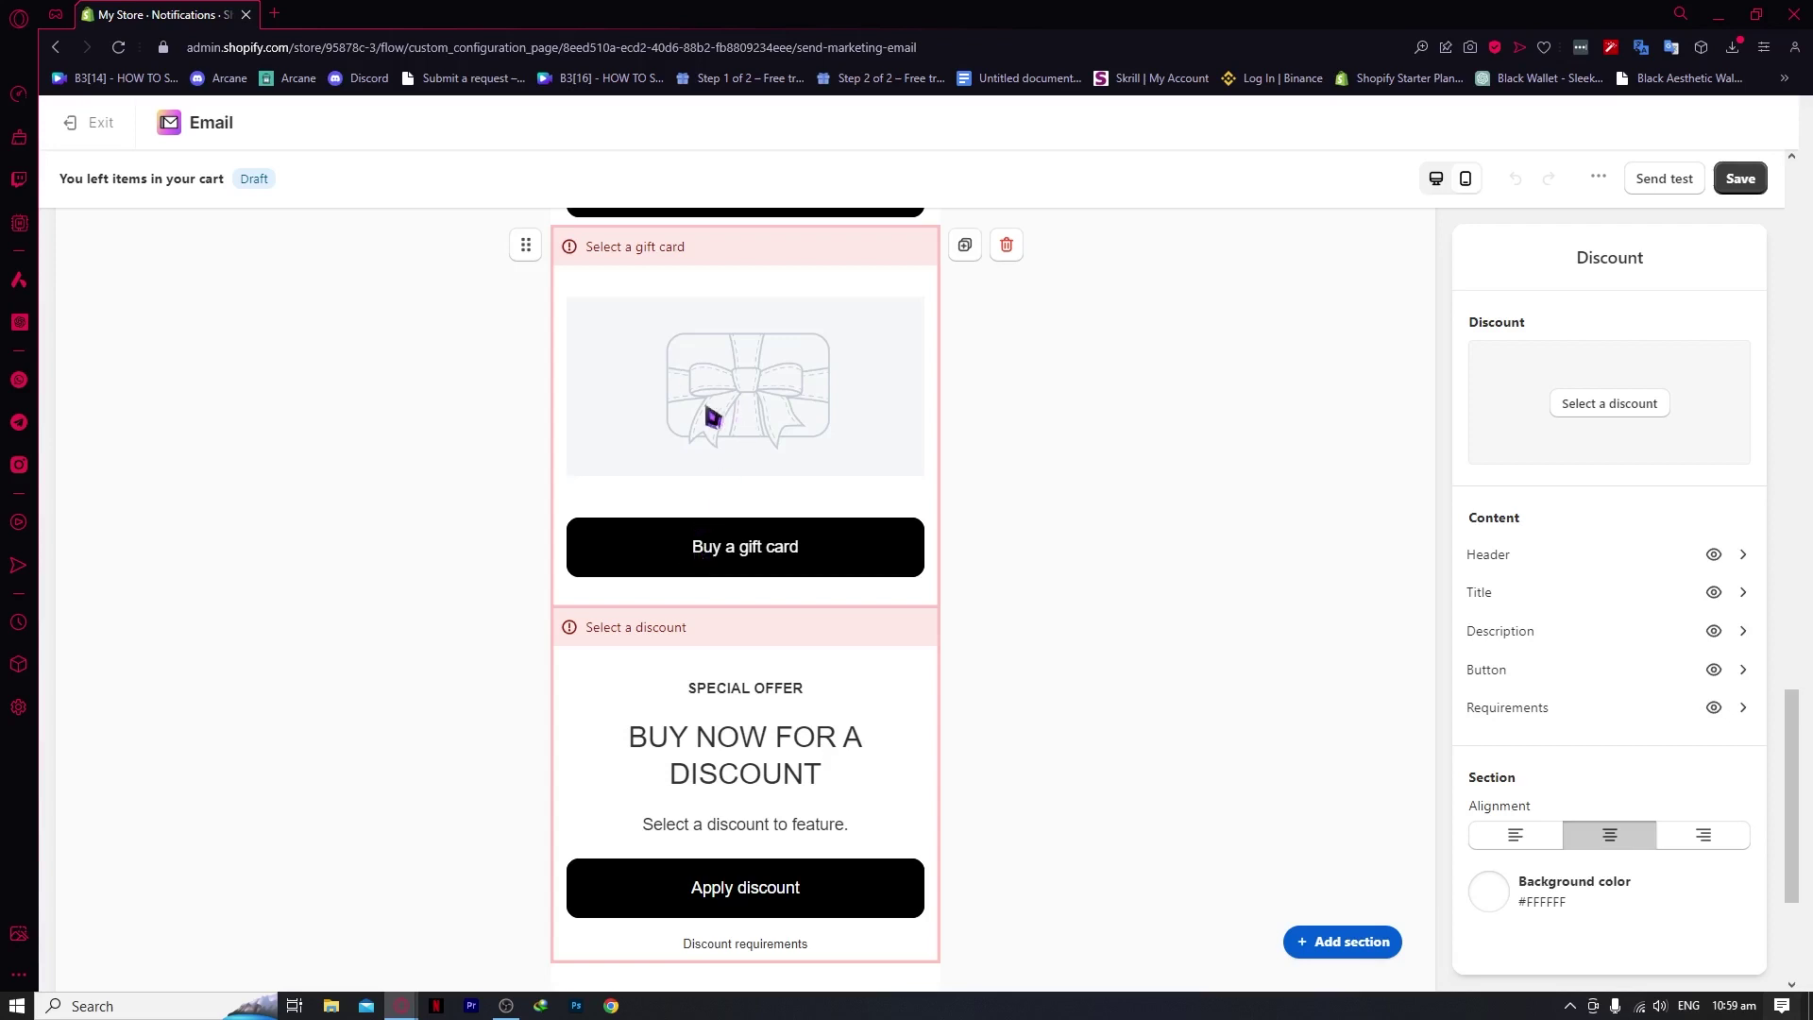
left_click(756, 444)
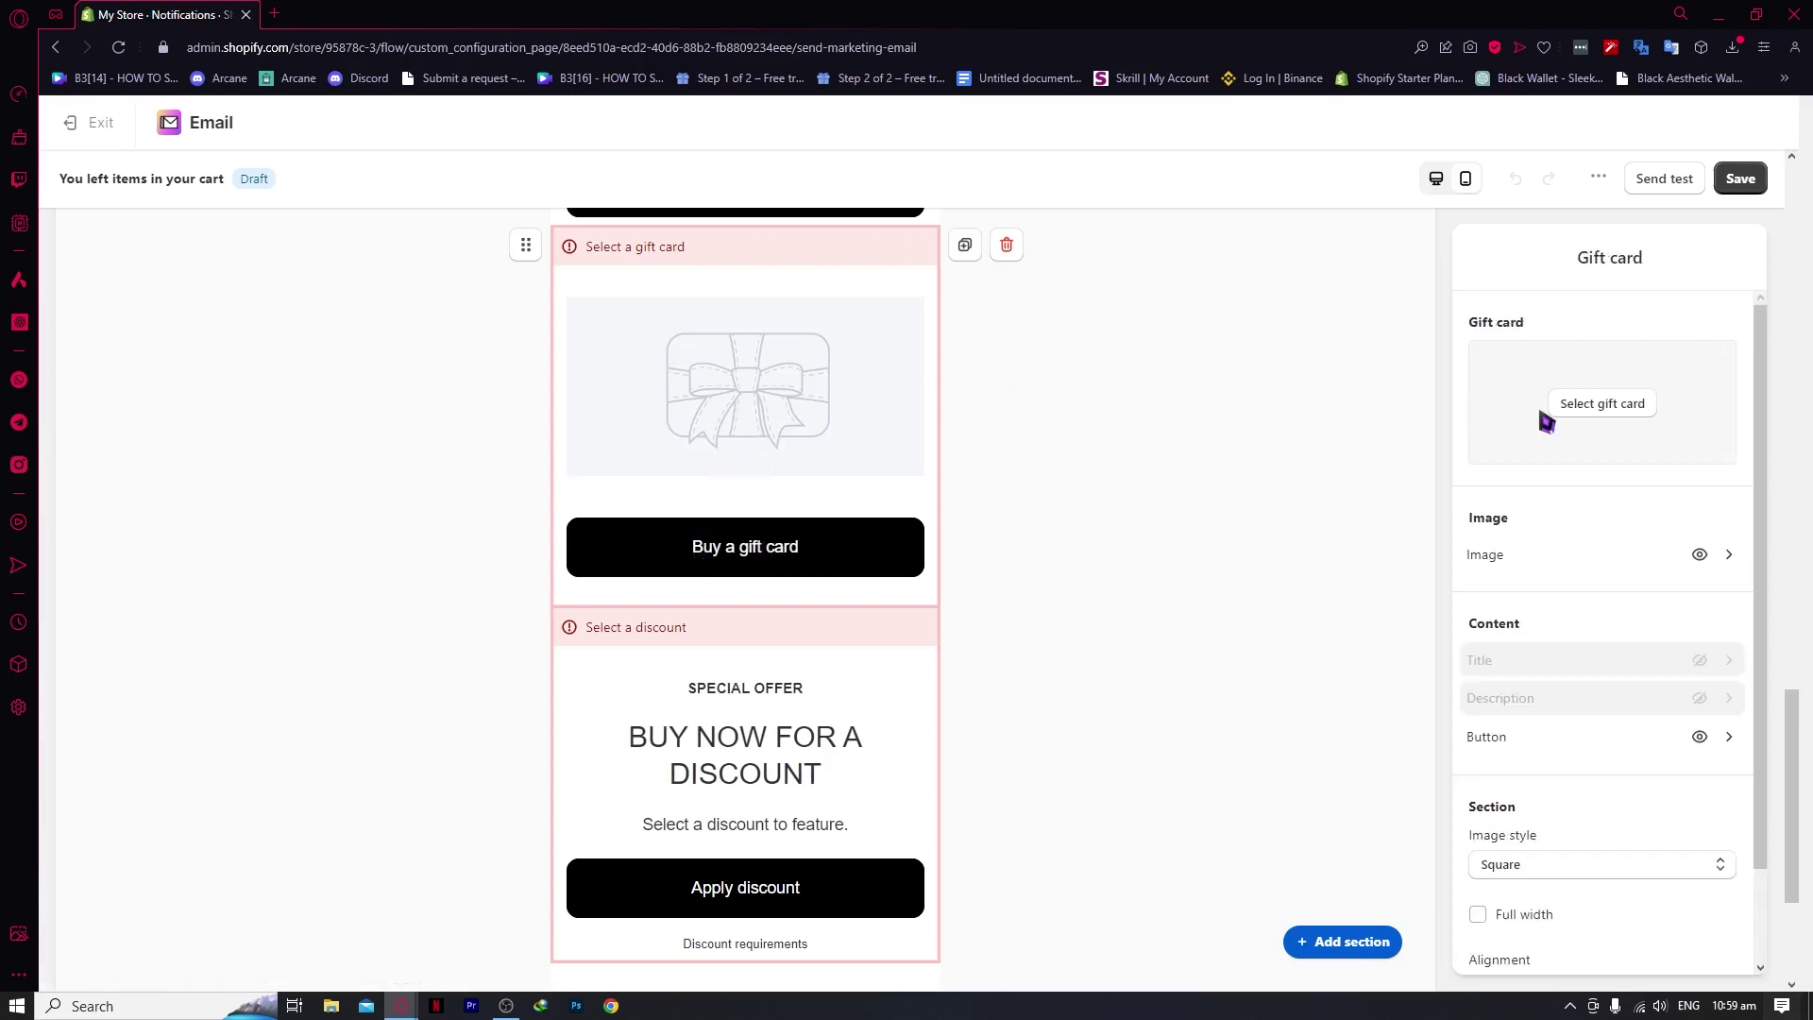
left_click(803, 772)
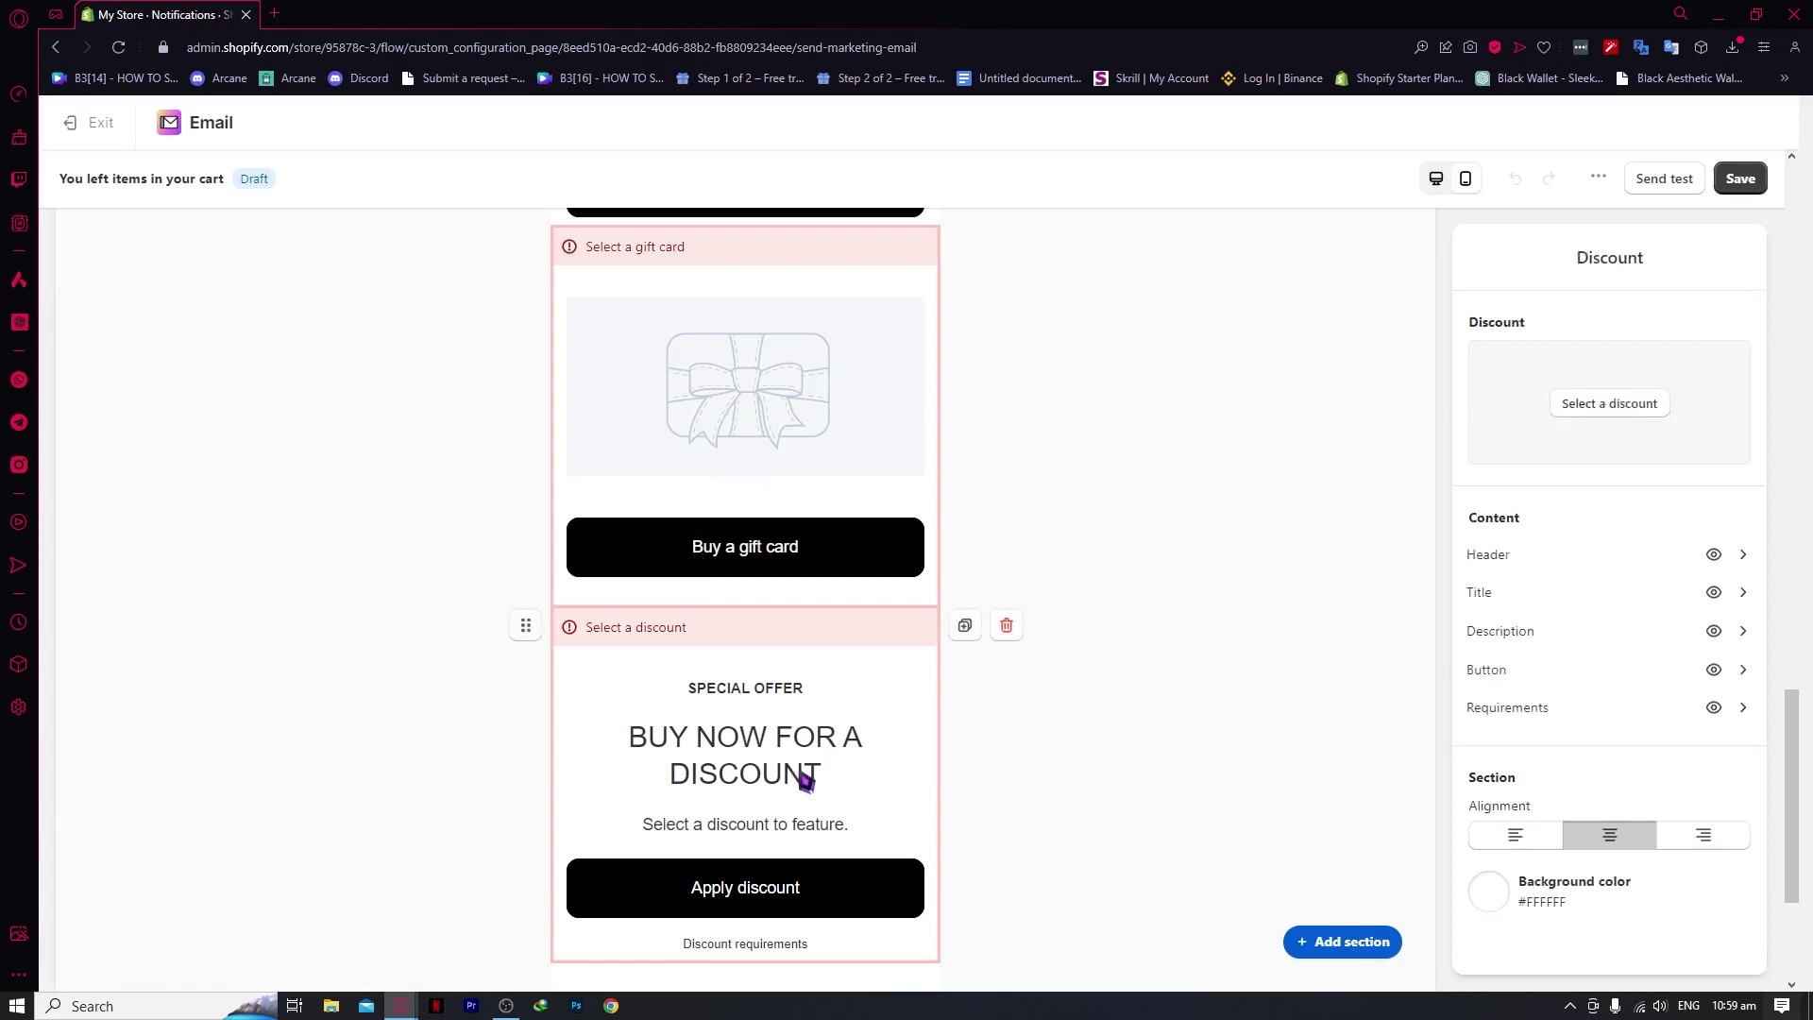
Remove the gift card and discount sections from the cart email, save it, and close the action's configuration.
left_click(1643, 406)
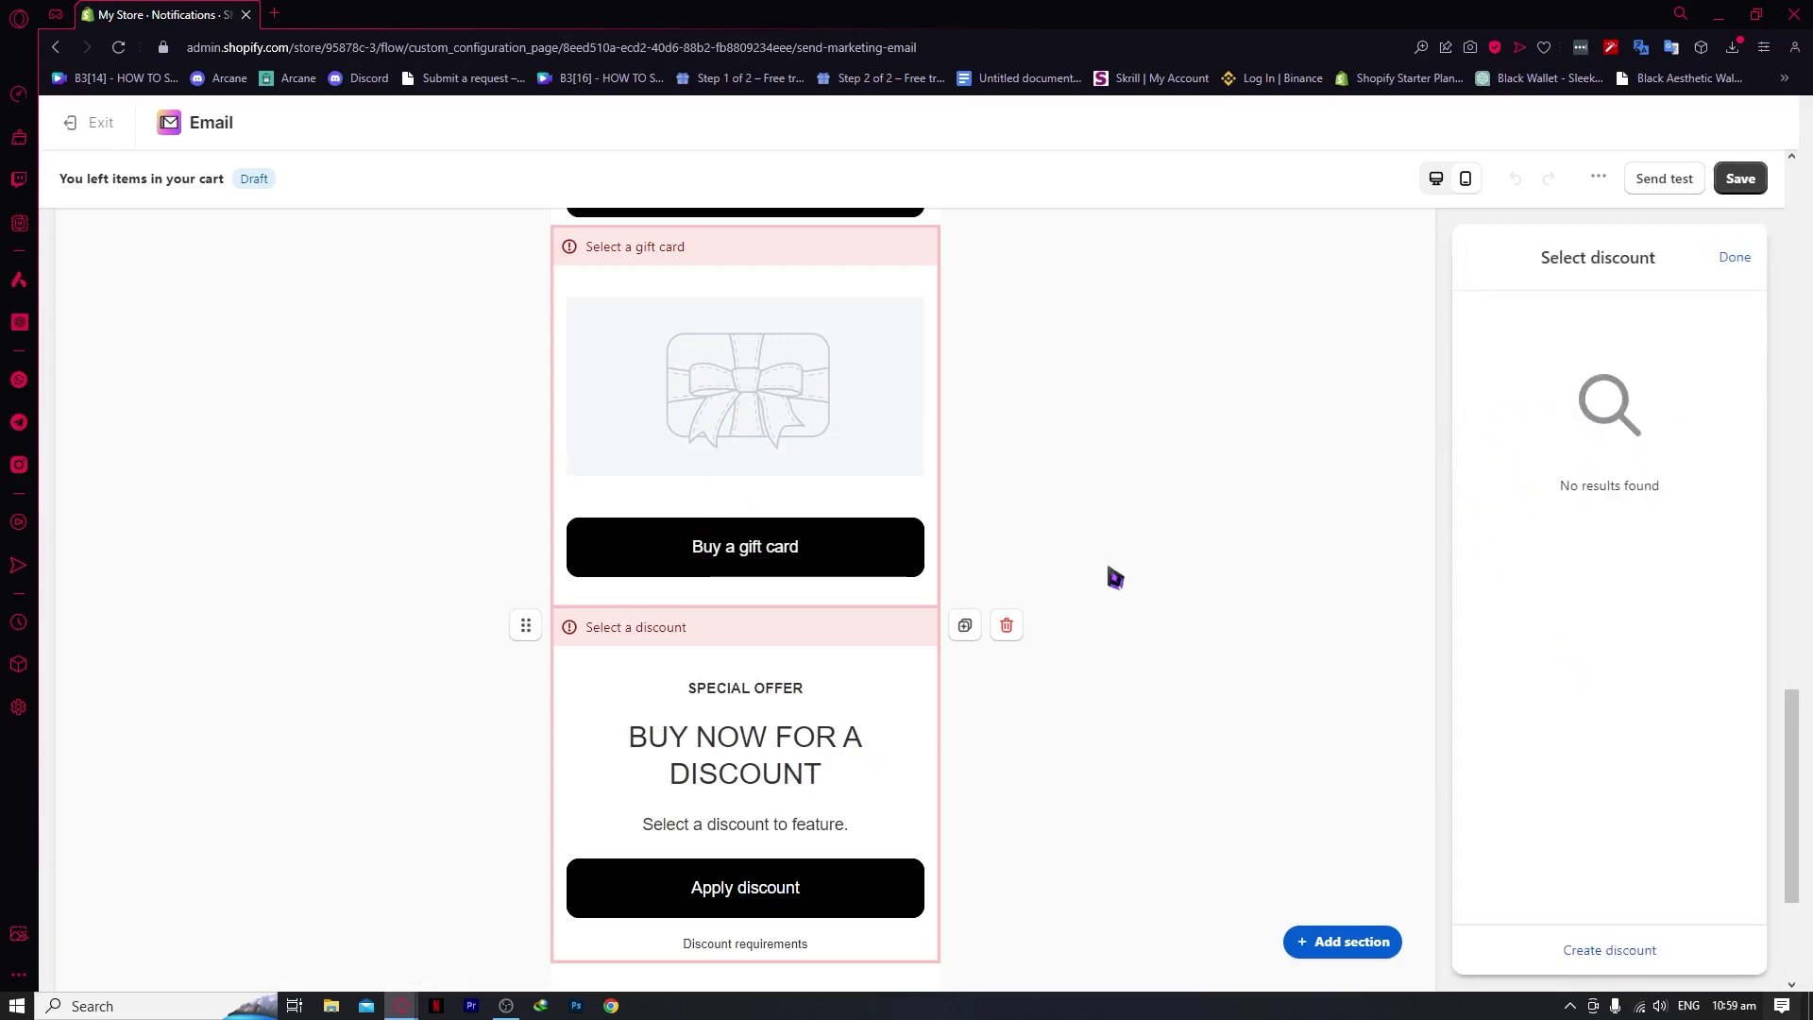
left_click(1006, 246)
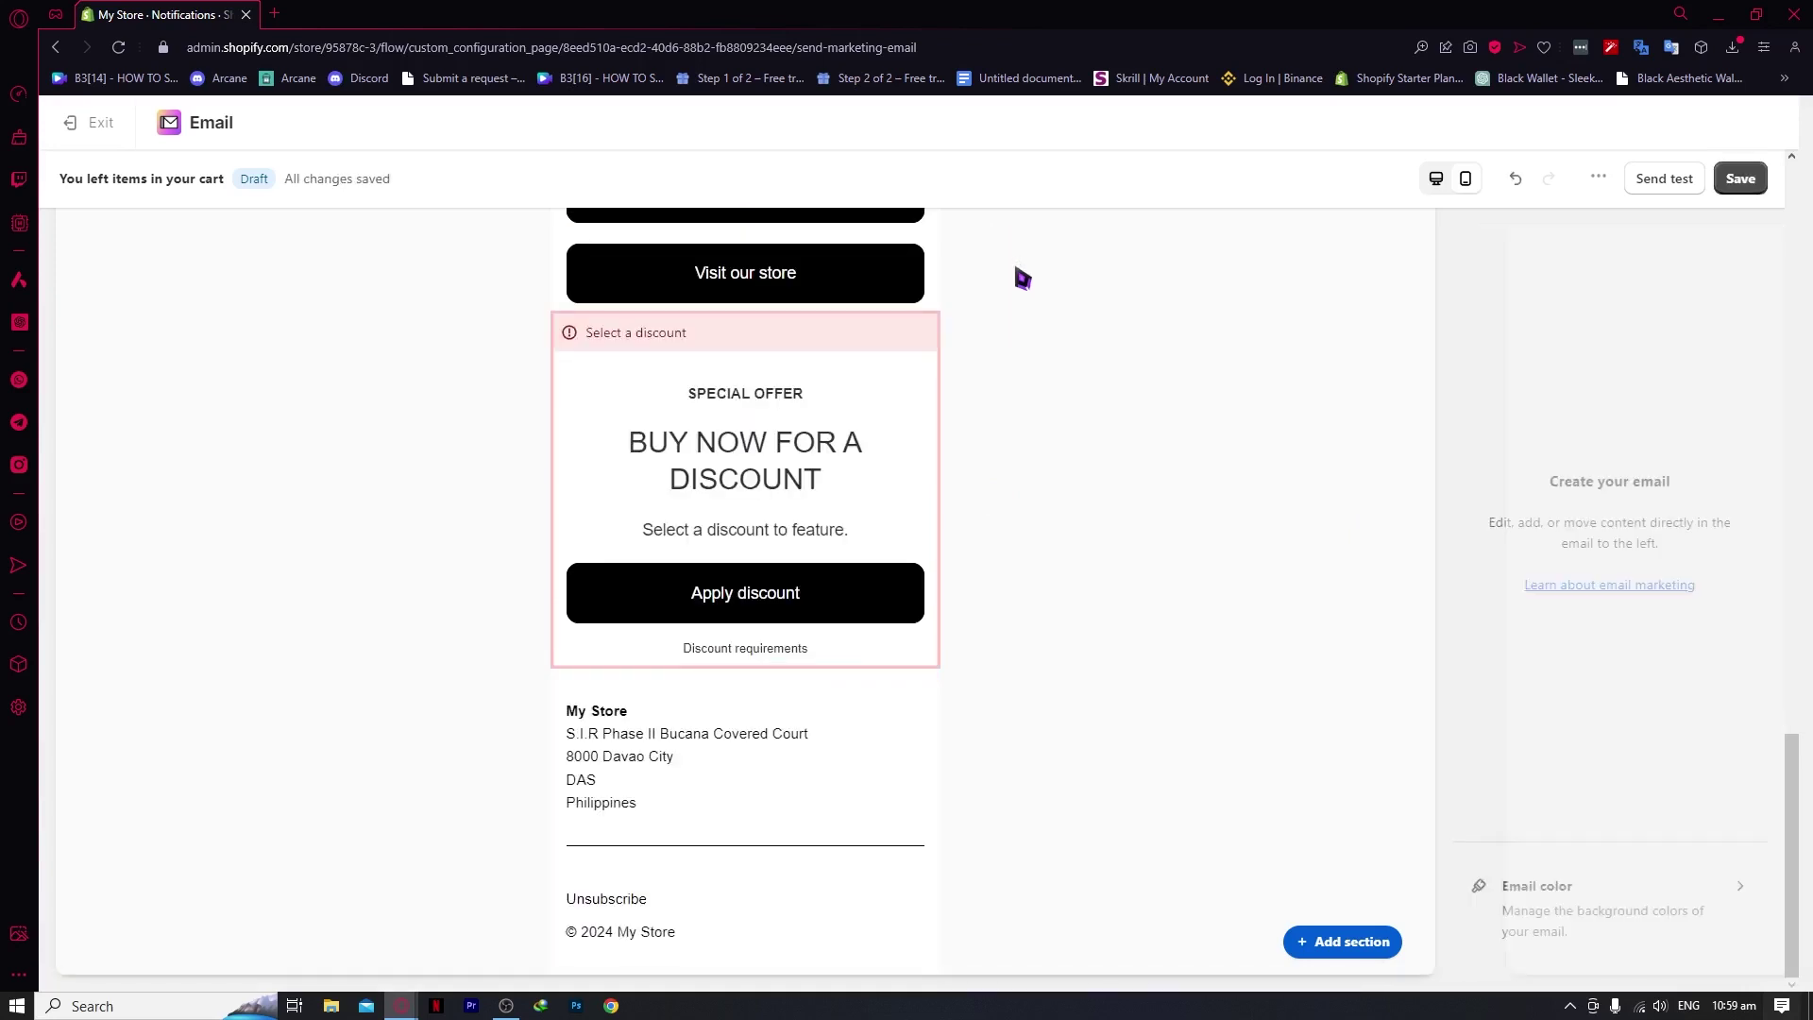
left_click(1006, 332)
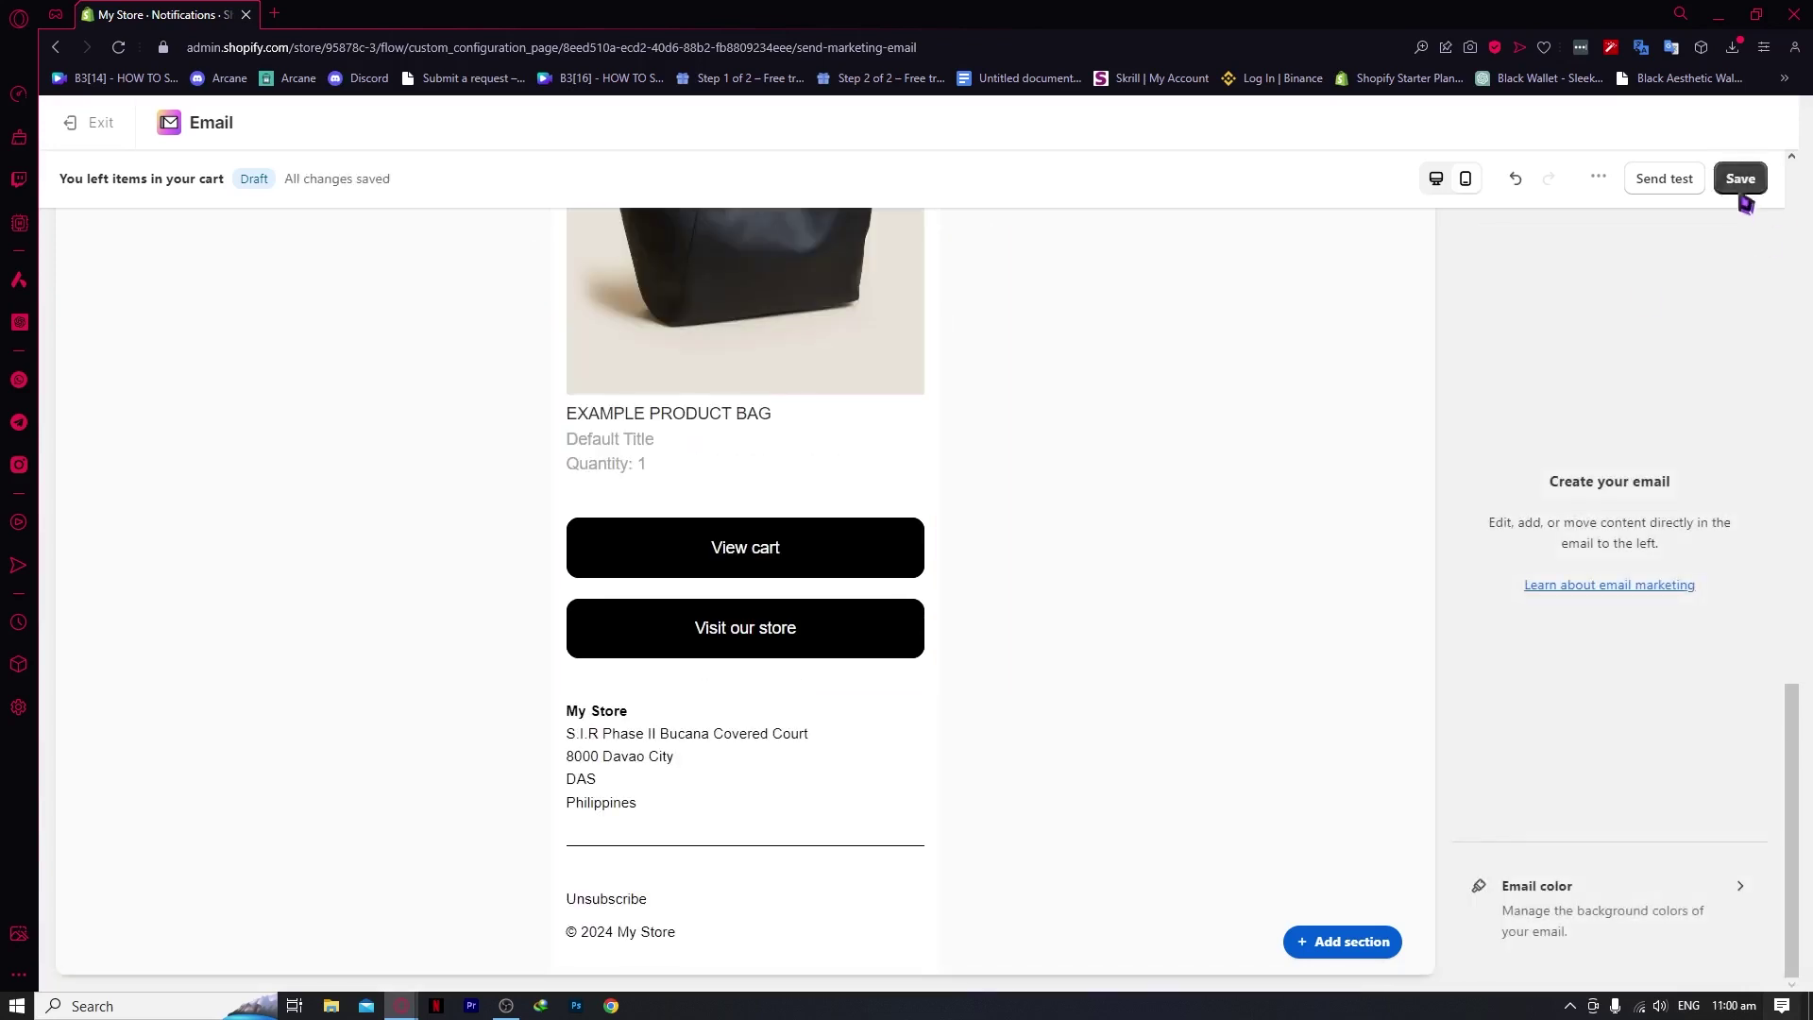
left_click(1740, 180)
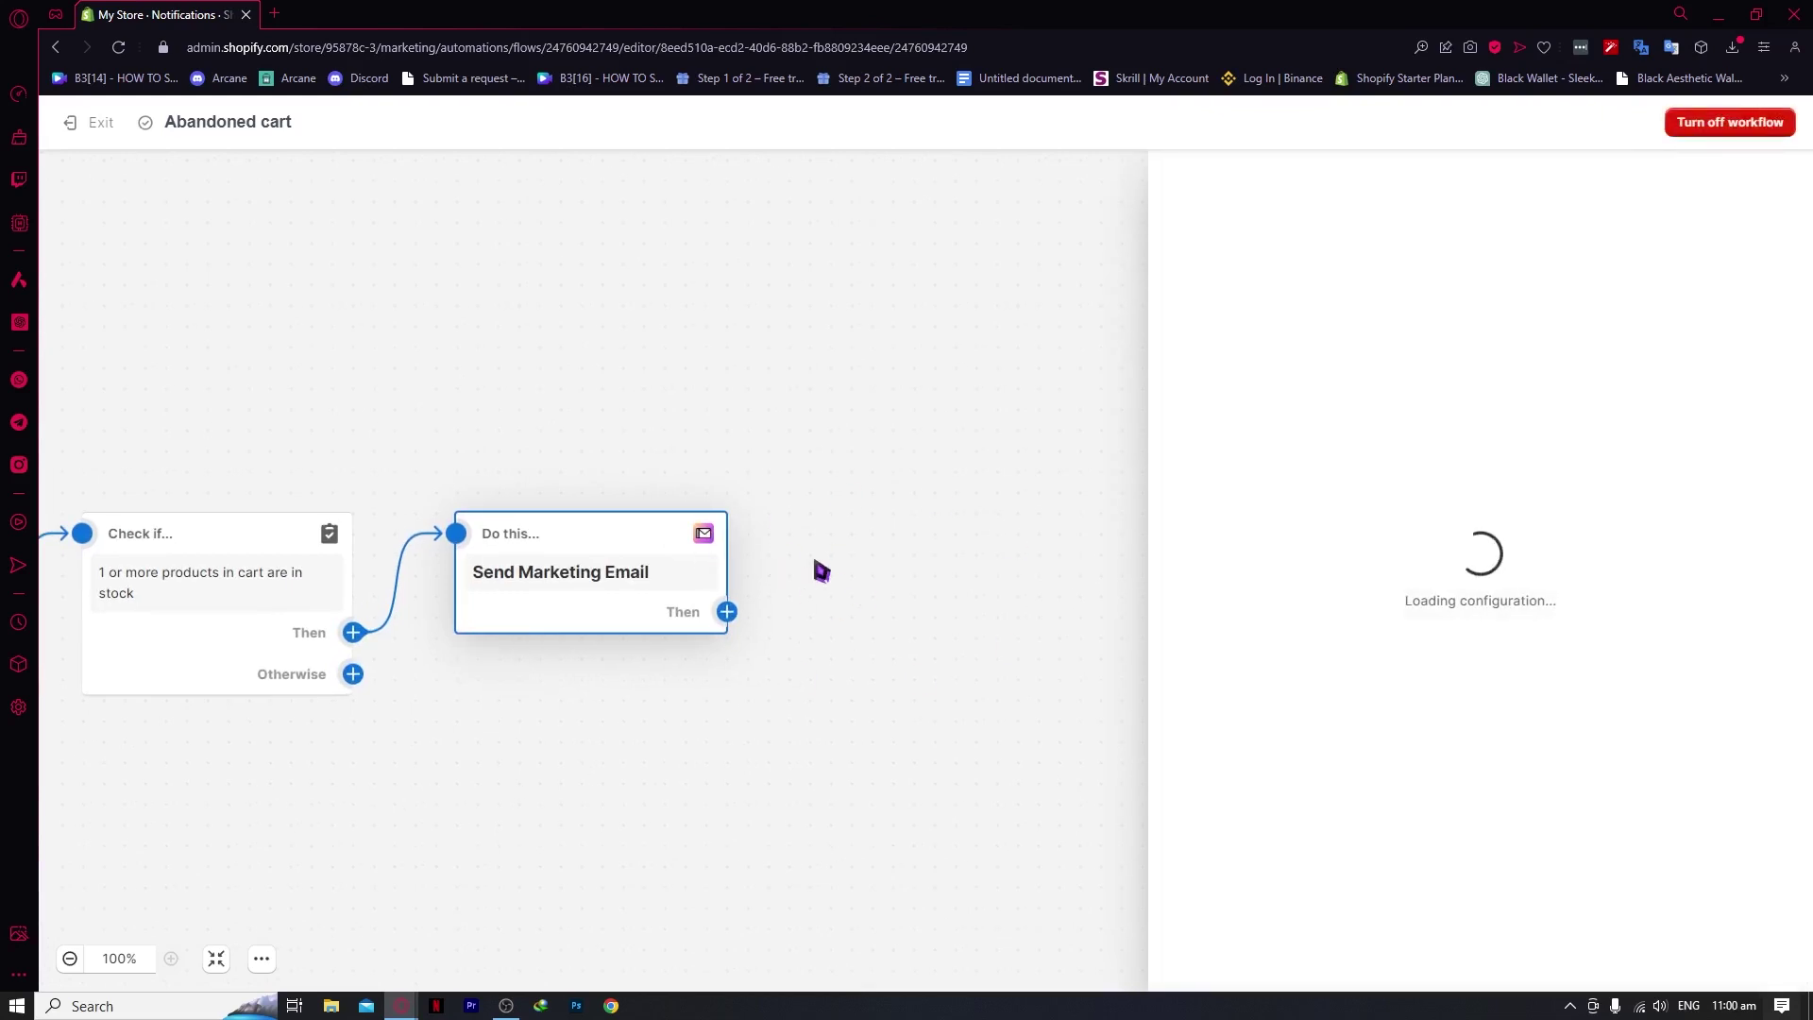
left_click(661, 439)
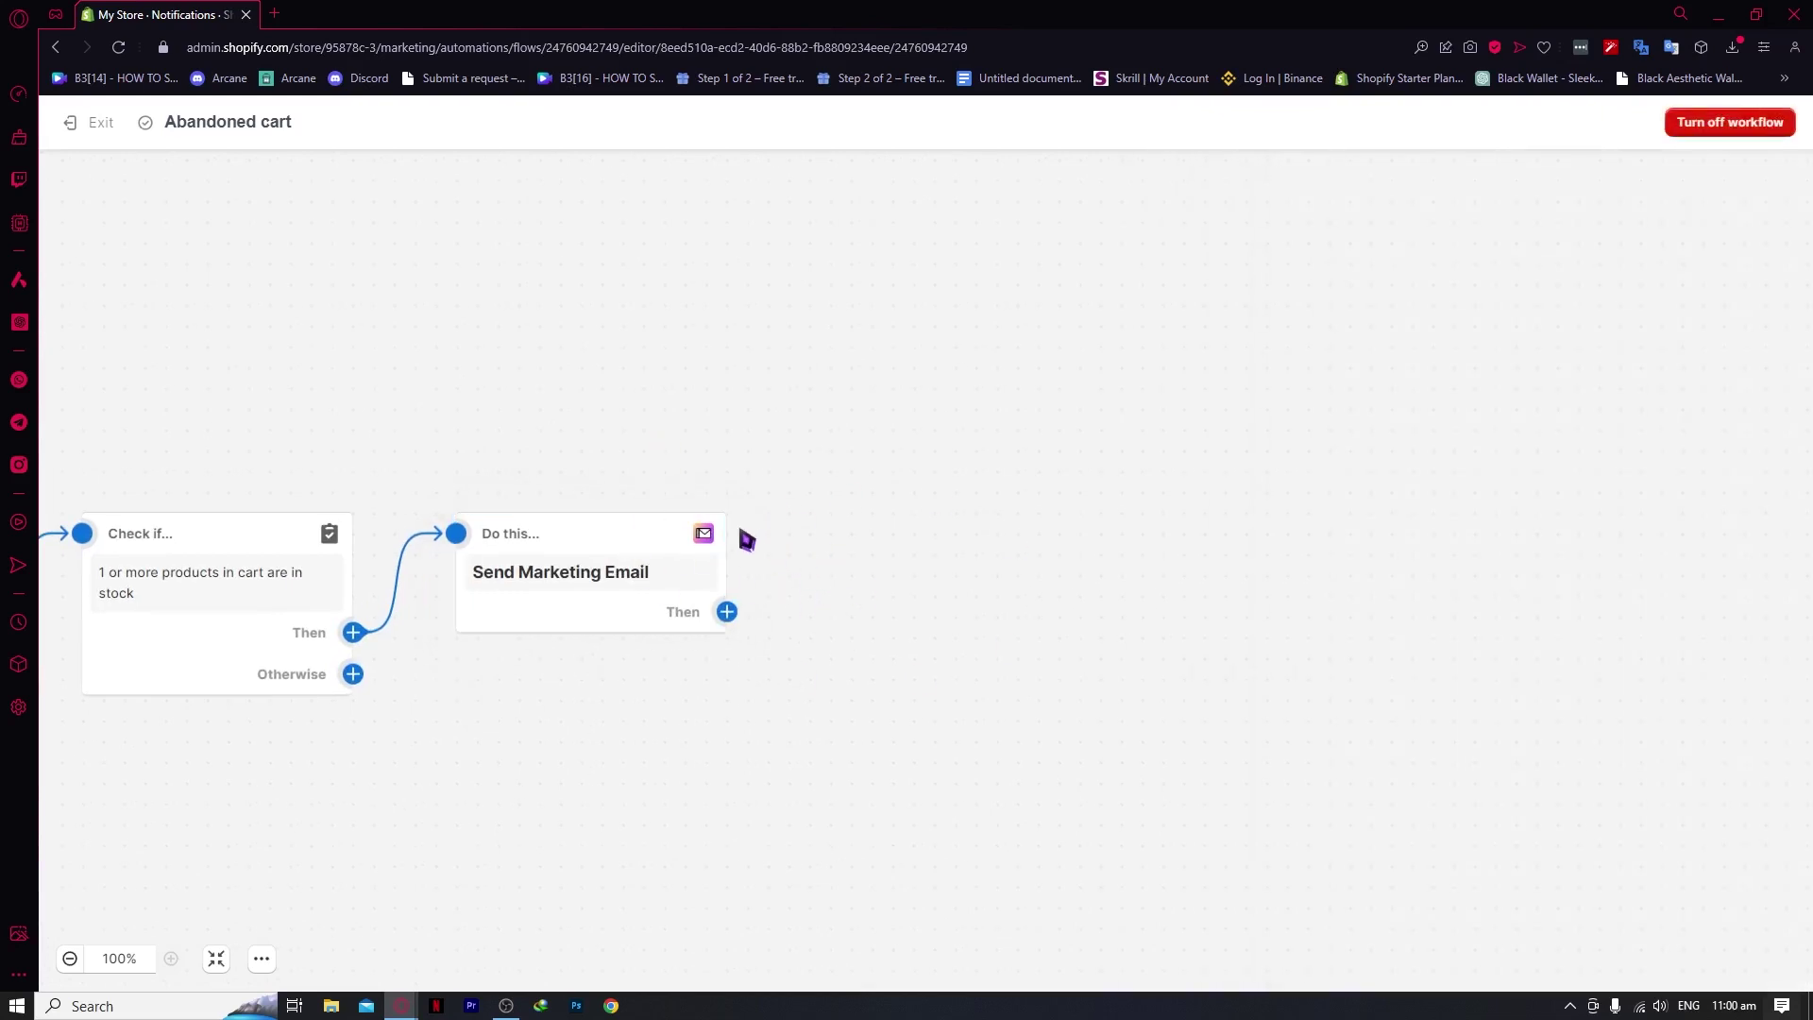
Add a condition after the Send Marketing Email action and set it to If any conditions are met.
left_click(678, 530)
scroll(678, 531, "down", 3)
scroll(678, 530, "up", 3)
left_click(678, 531)
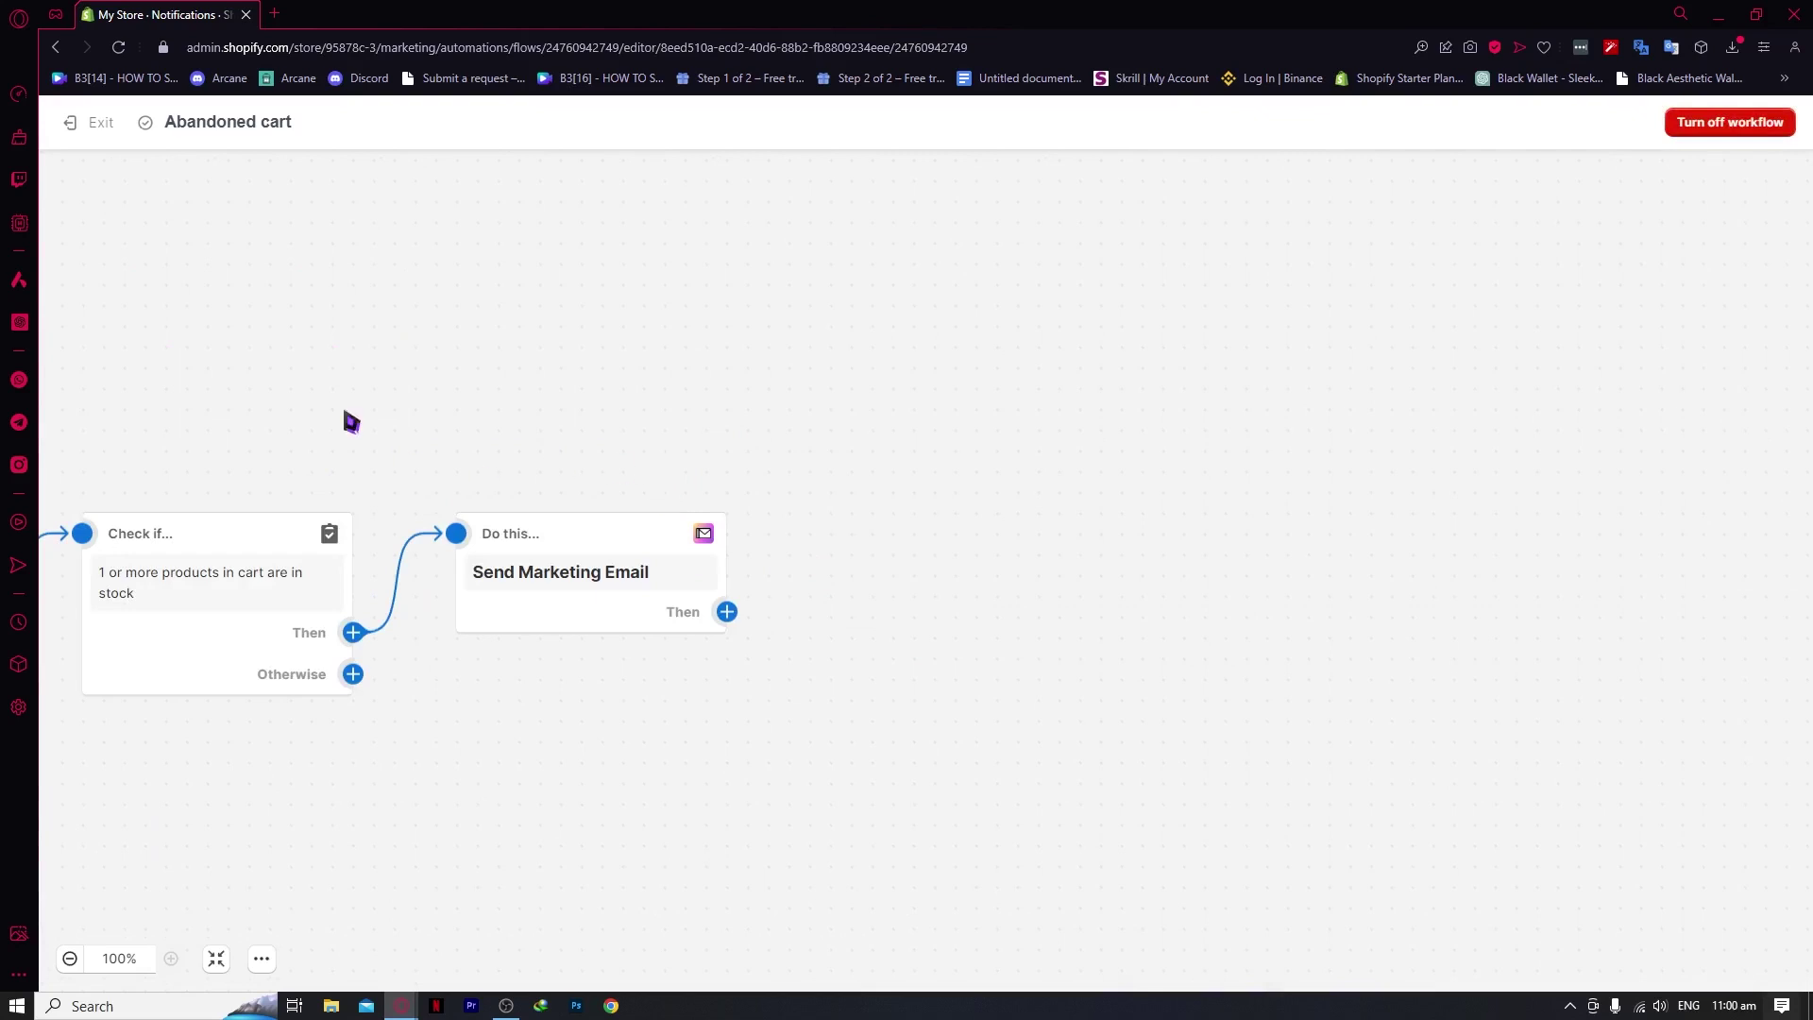
left_click_drag(397, 376, 192, 476)
left_click_drag(777, 421, 479, 411)
mouse_move(882, 607)
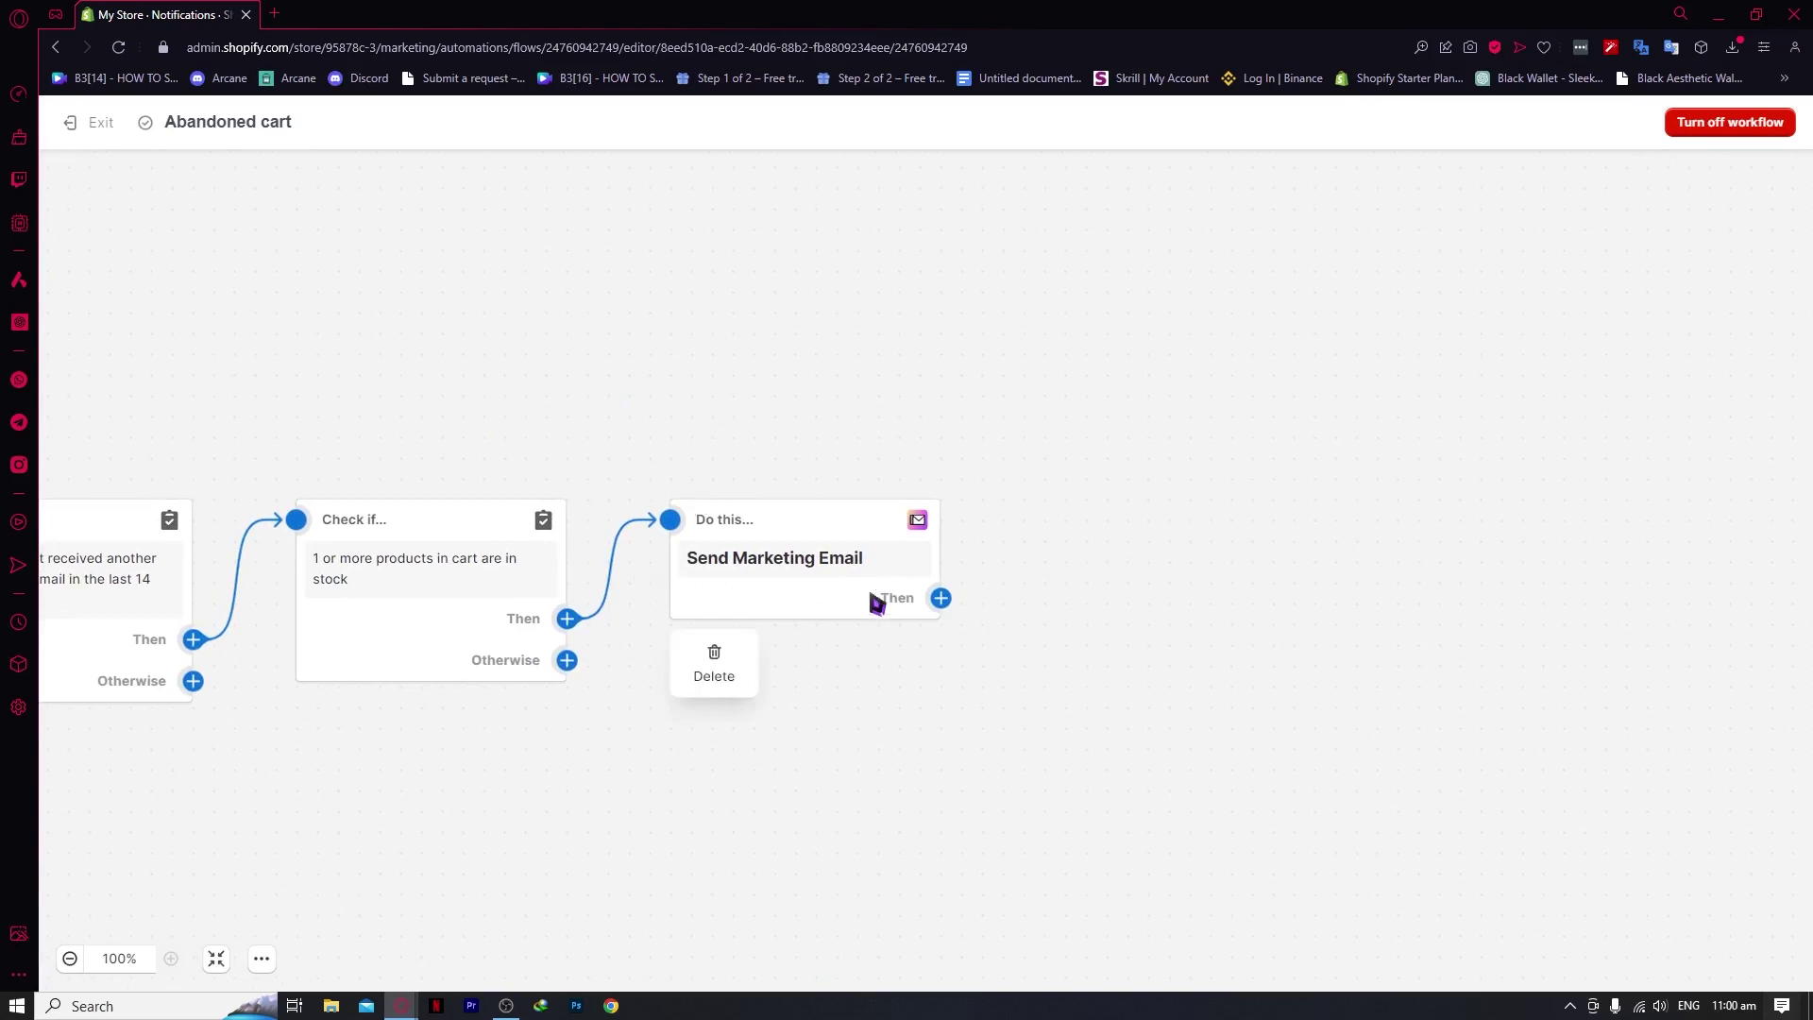
left_click(942, 599)
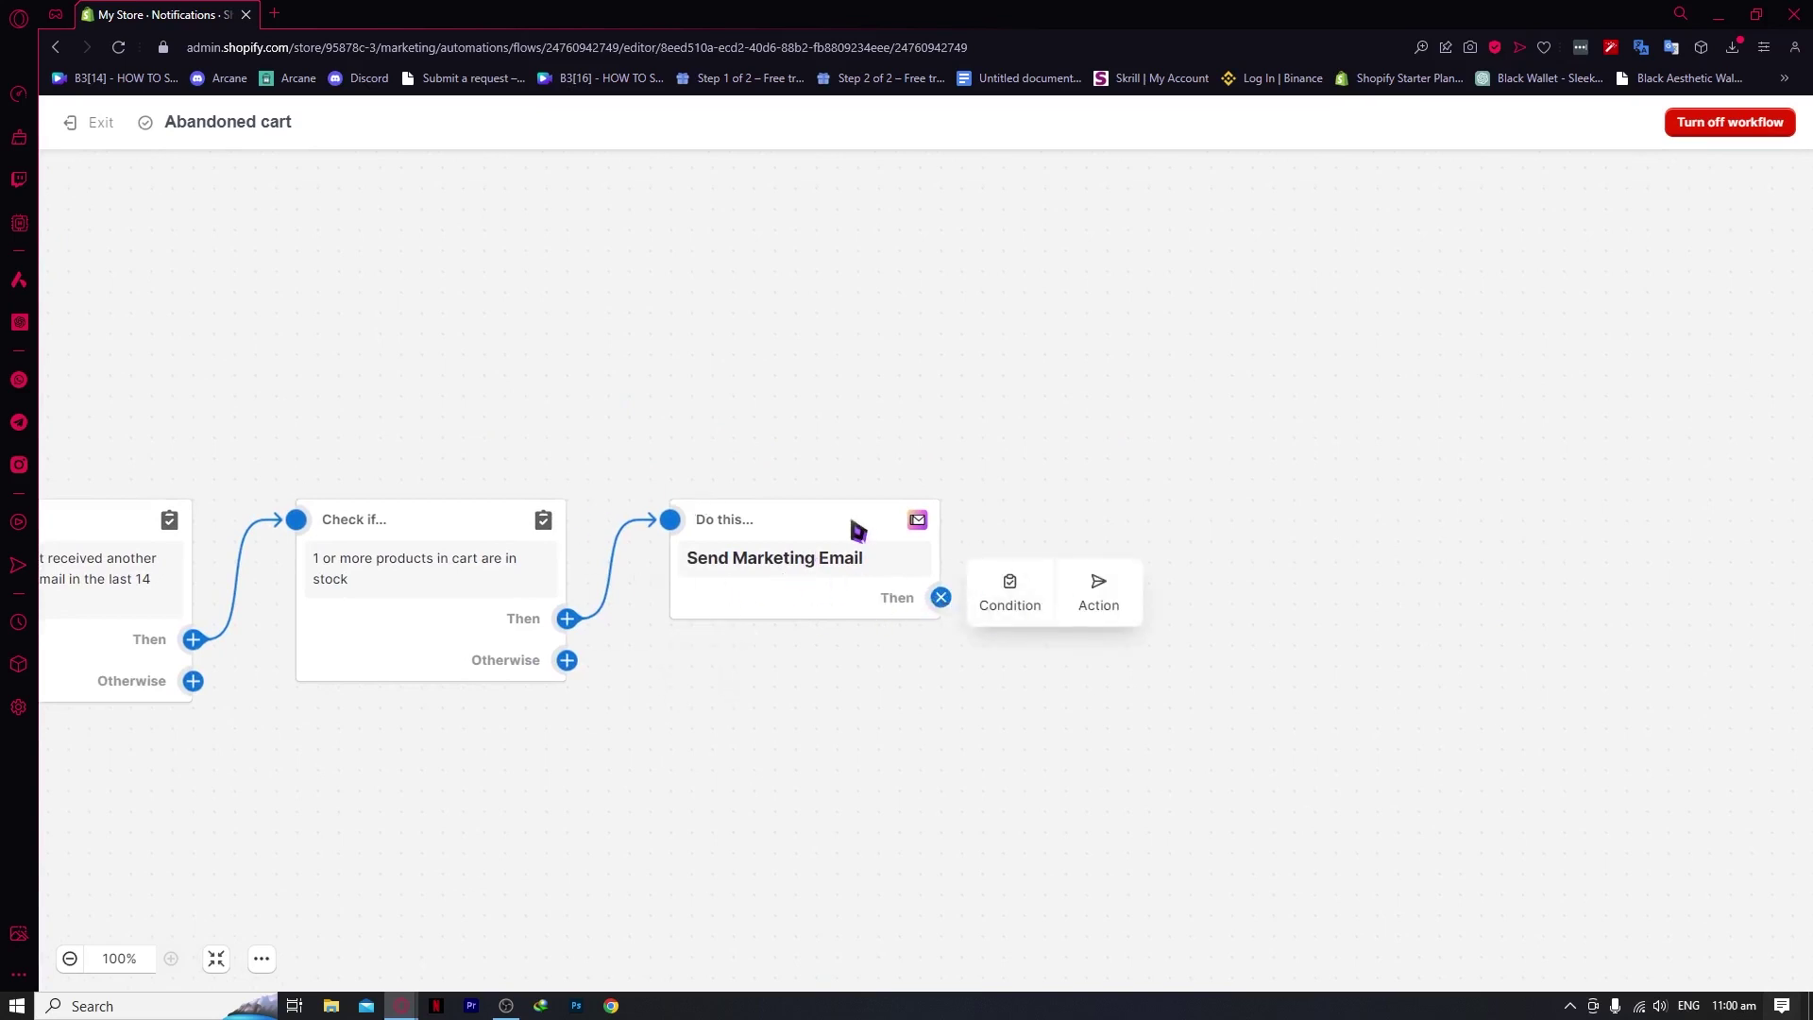
left_click(1013, 593)
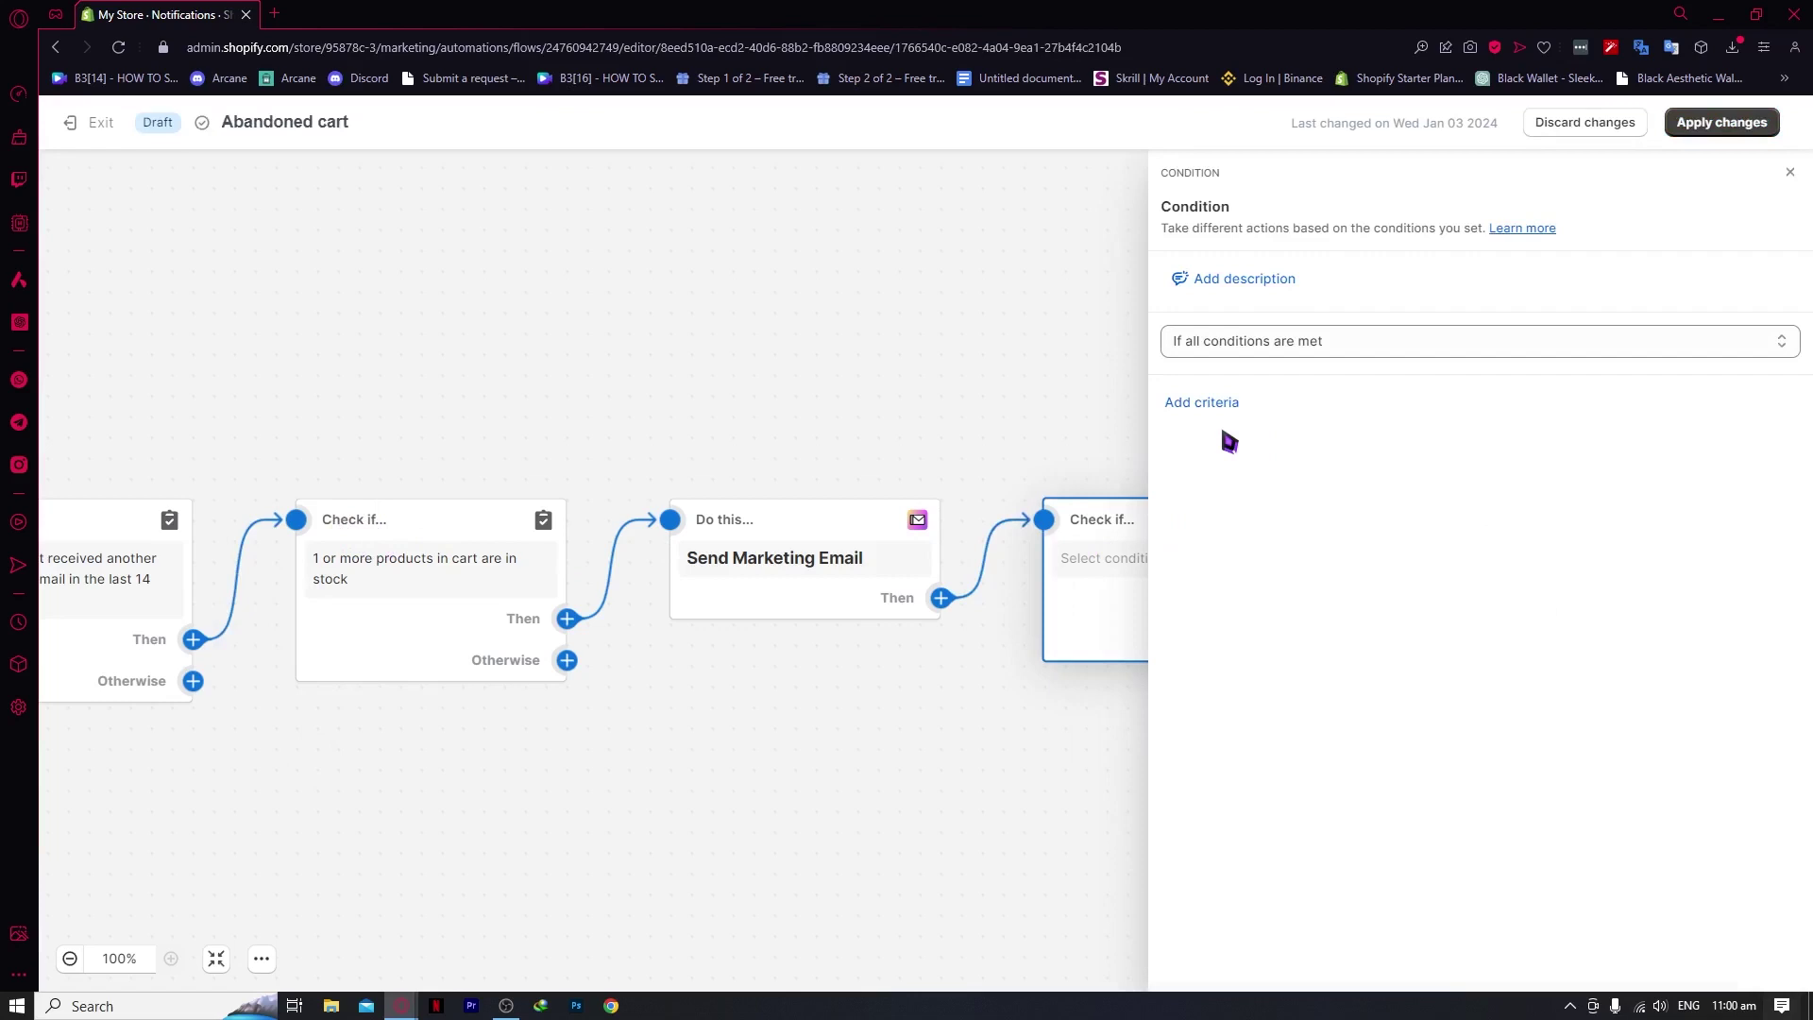
left_click(1322, 345)
left_click(1320, 348)
left_click(1316, 352)
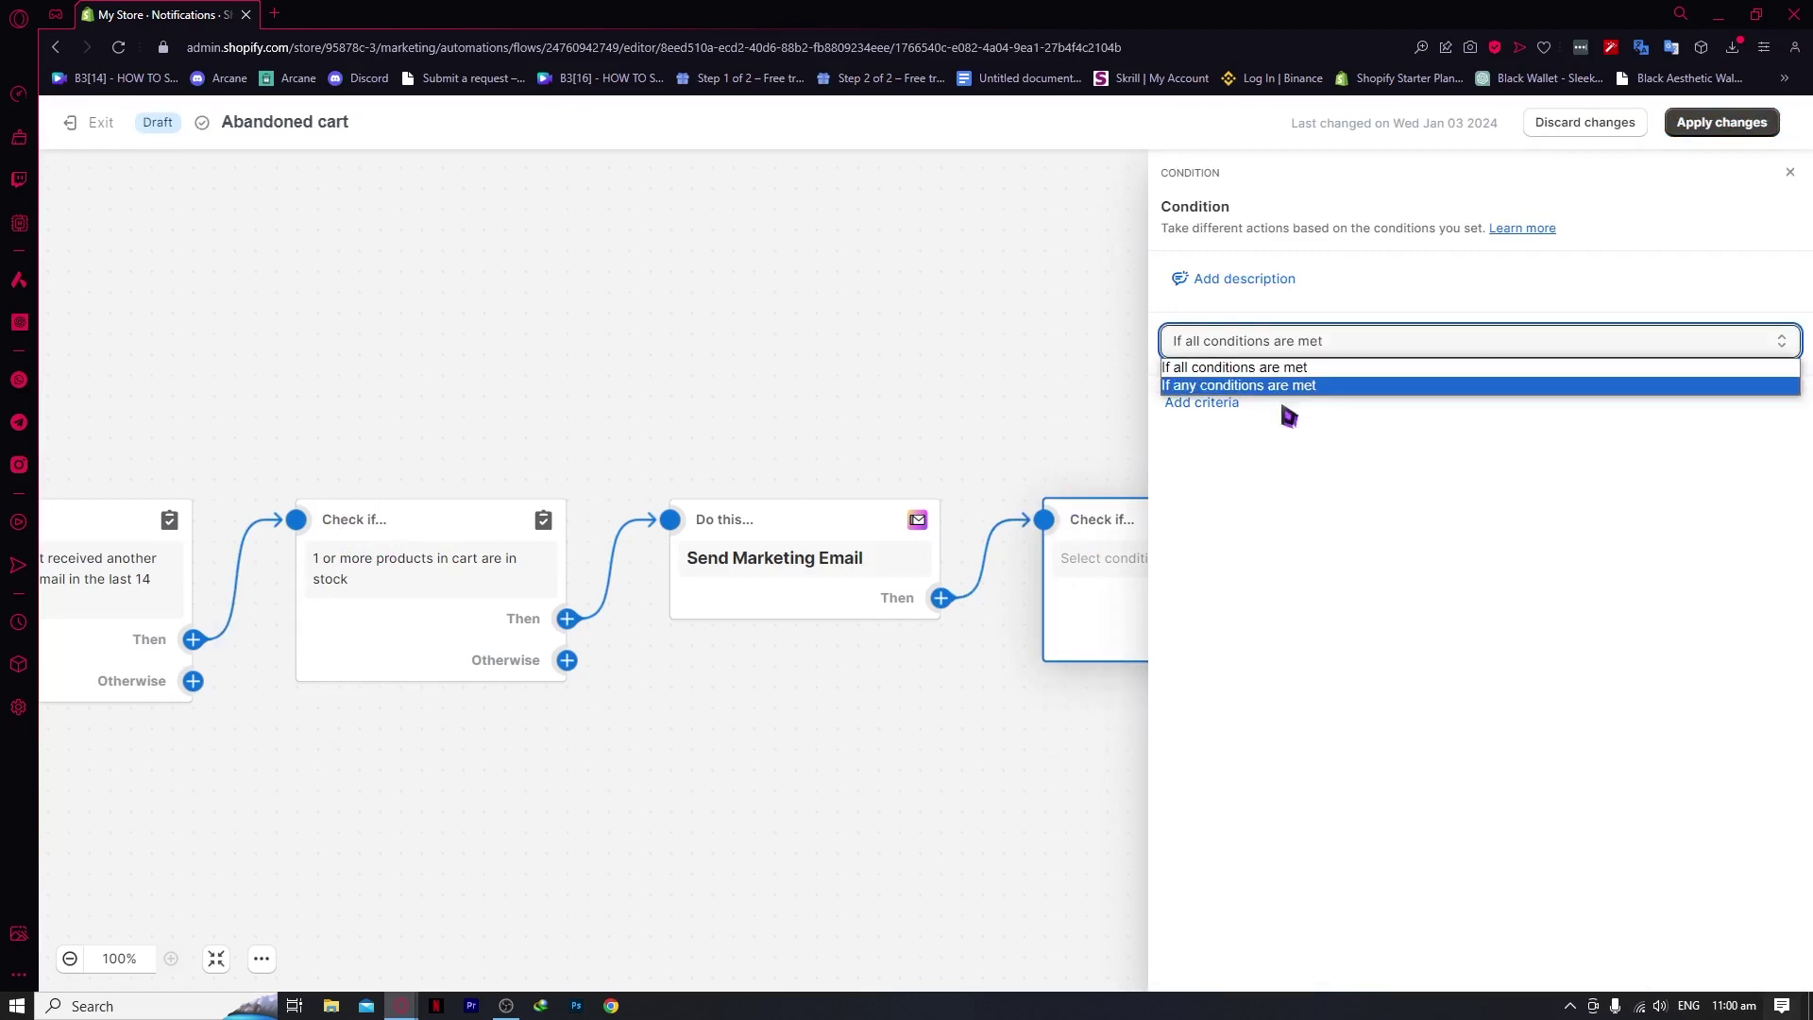
left_click(1306, 387)
Review the workflow's existing conditions, including the settings of the one checking for another abandonment email in the last 14 days.
scroll(850, 409, "left", 5)
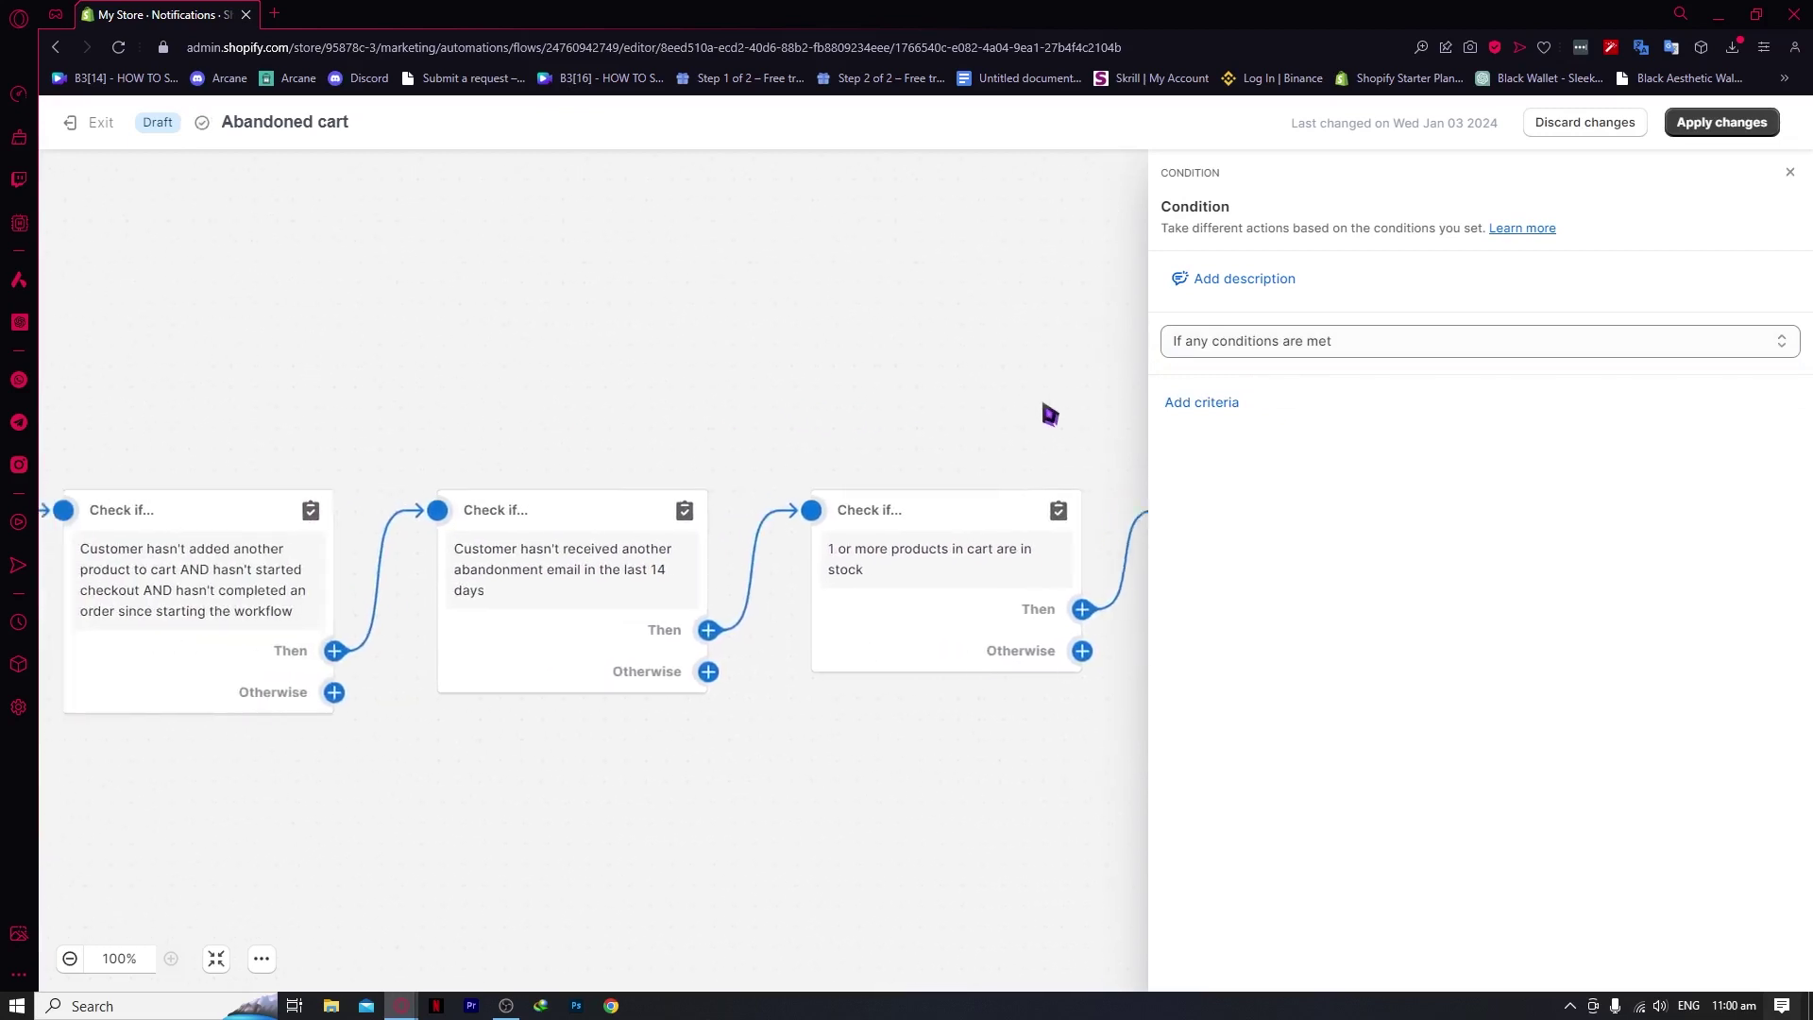
scroll(529, 614, "left", 4)
mouse_move(867, 484)
scroll(789, 421, "right", 3)
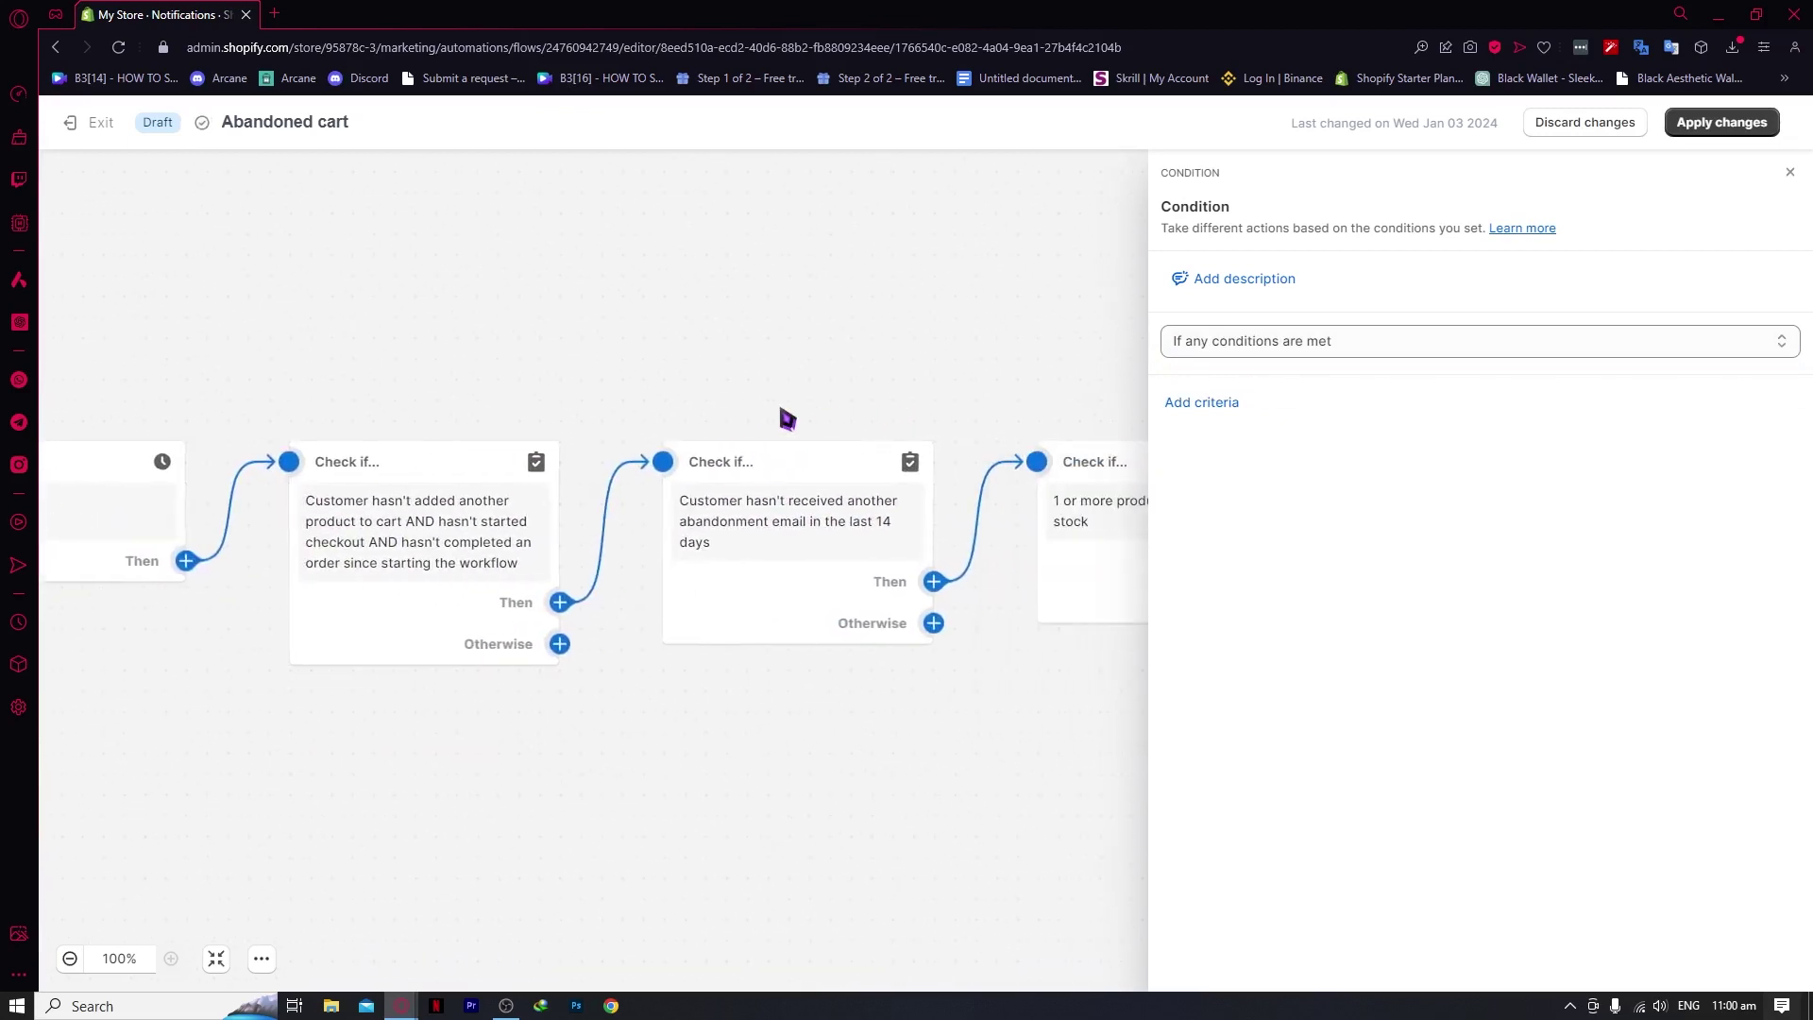
left_click(790, 480)
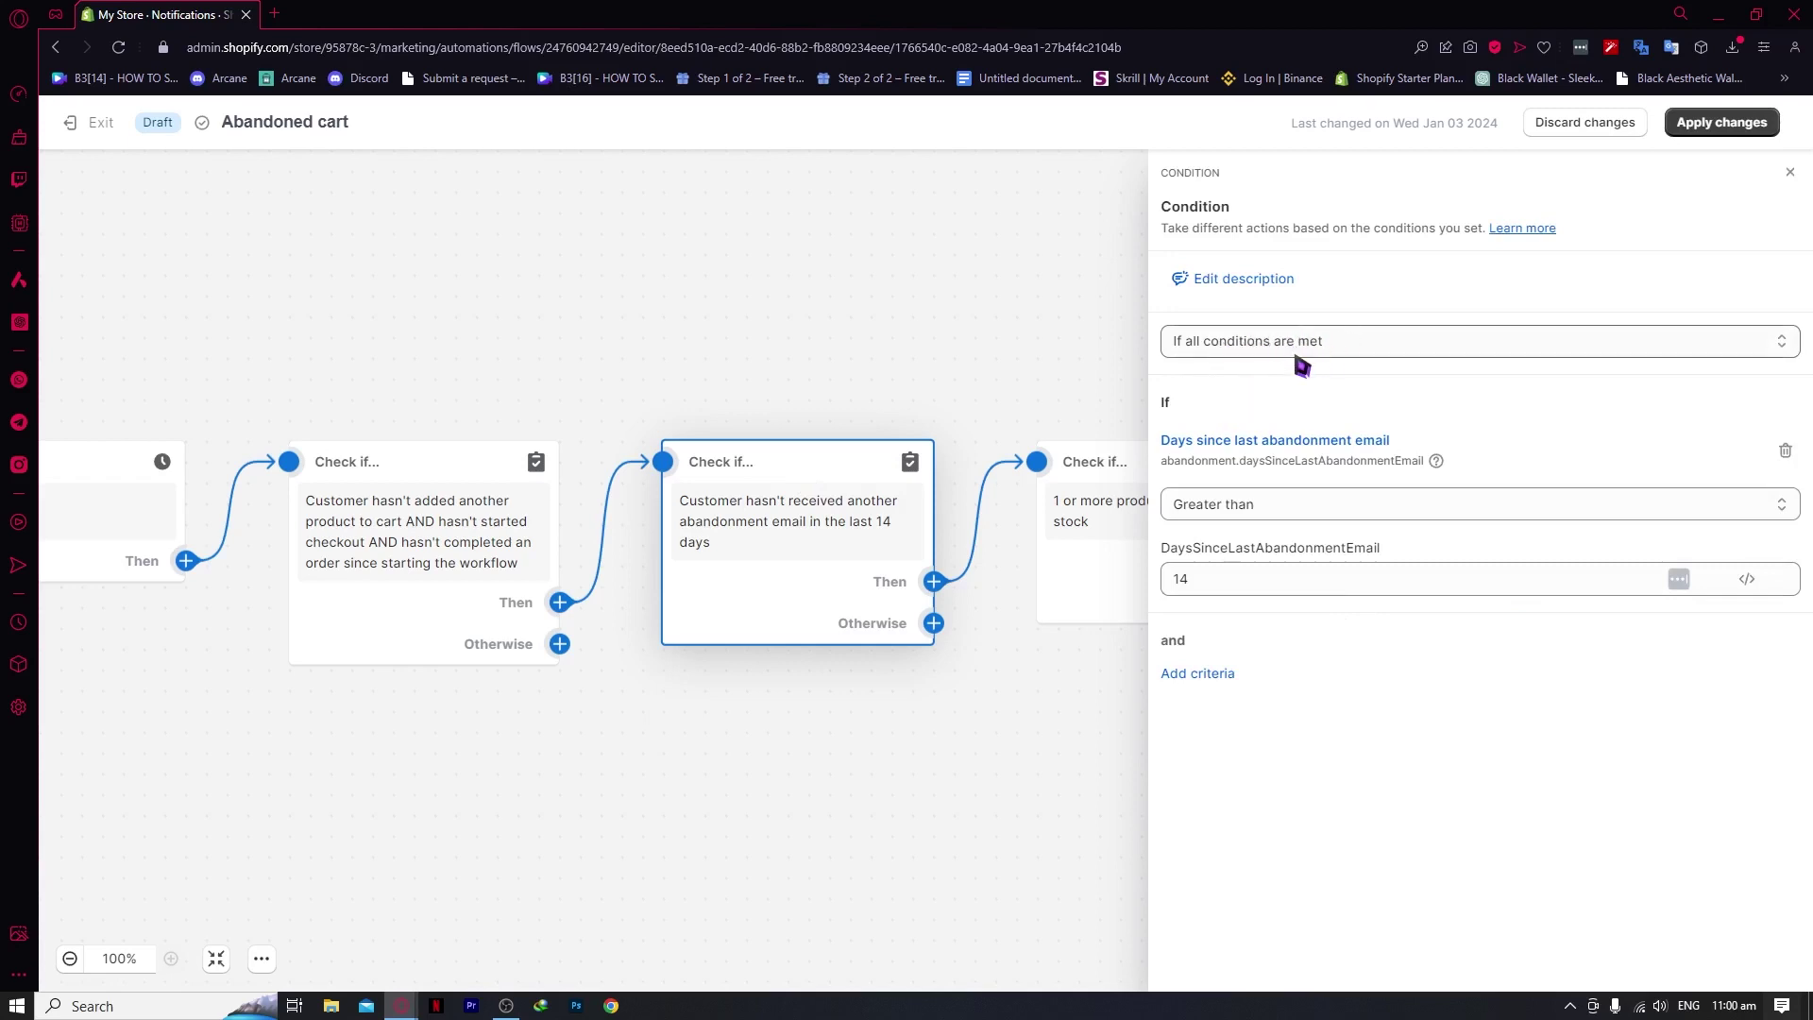
scroll(598, 494, "right", 1)
mouse_move(700, 518)
scroll(806, 392, "right", 7)
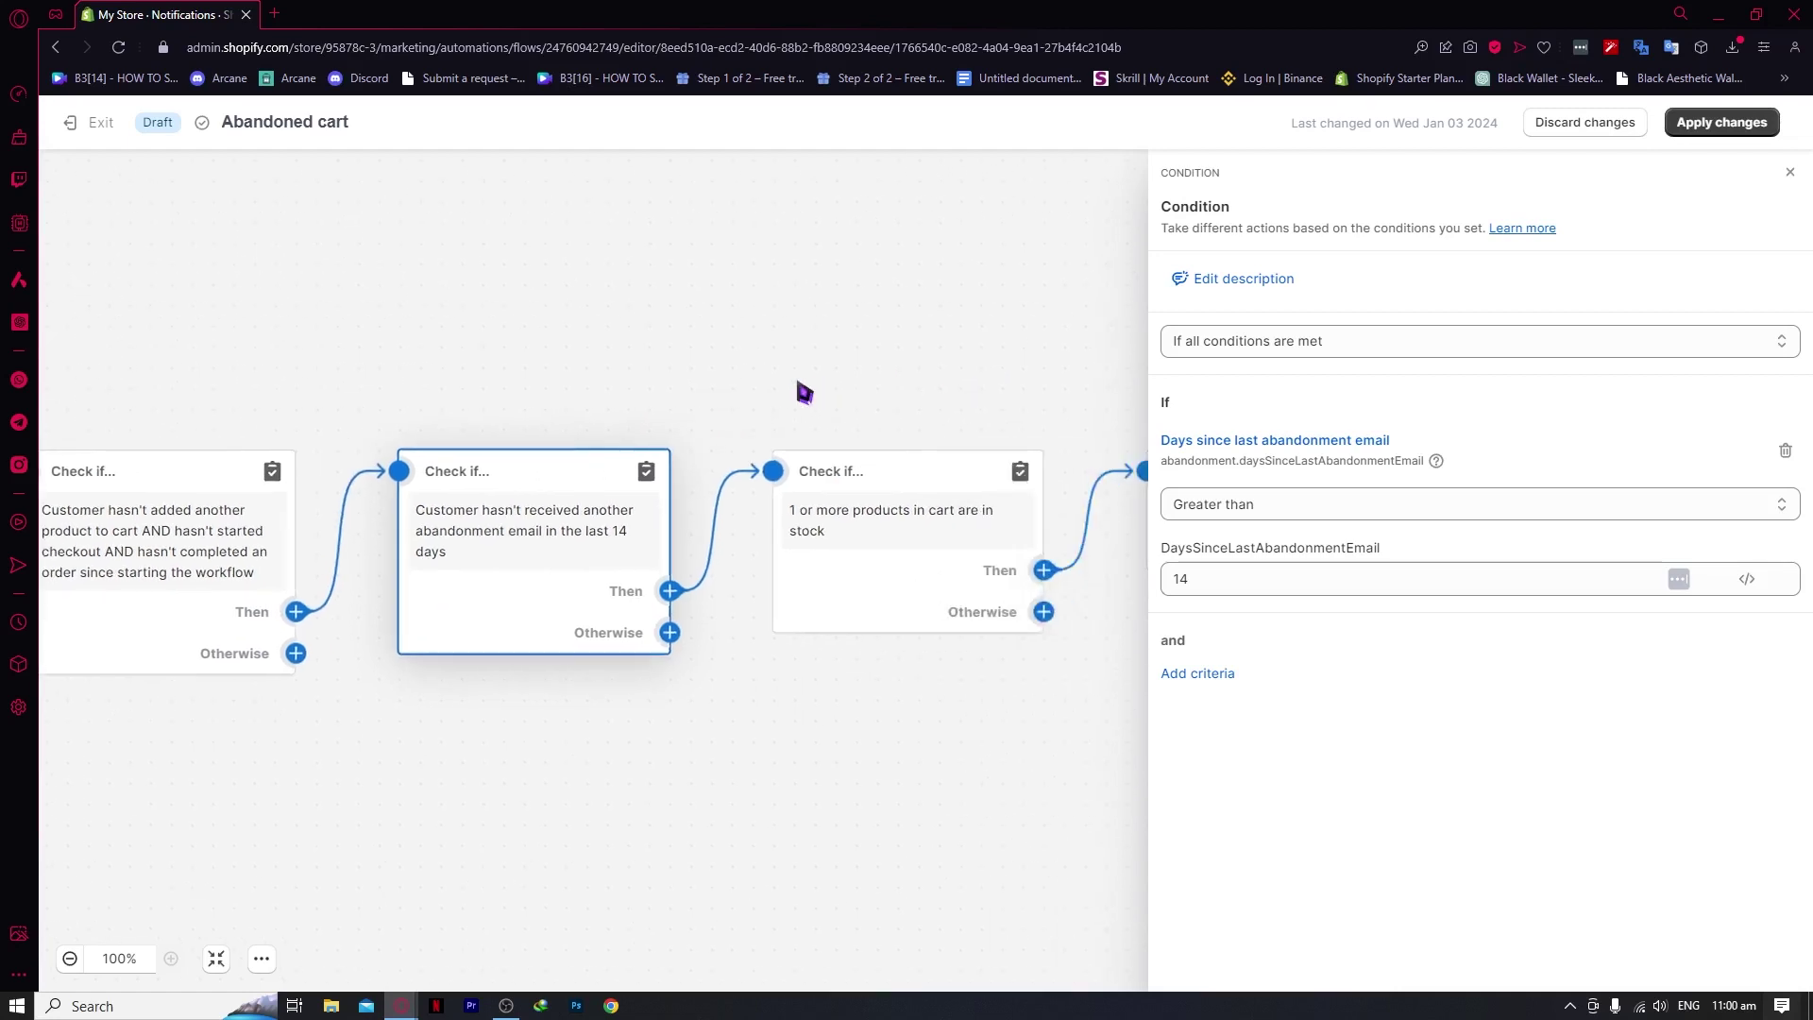
scroll(497, 419, "right", 1)
mouse_move(828, 523)
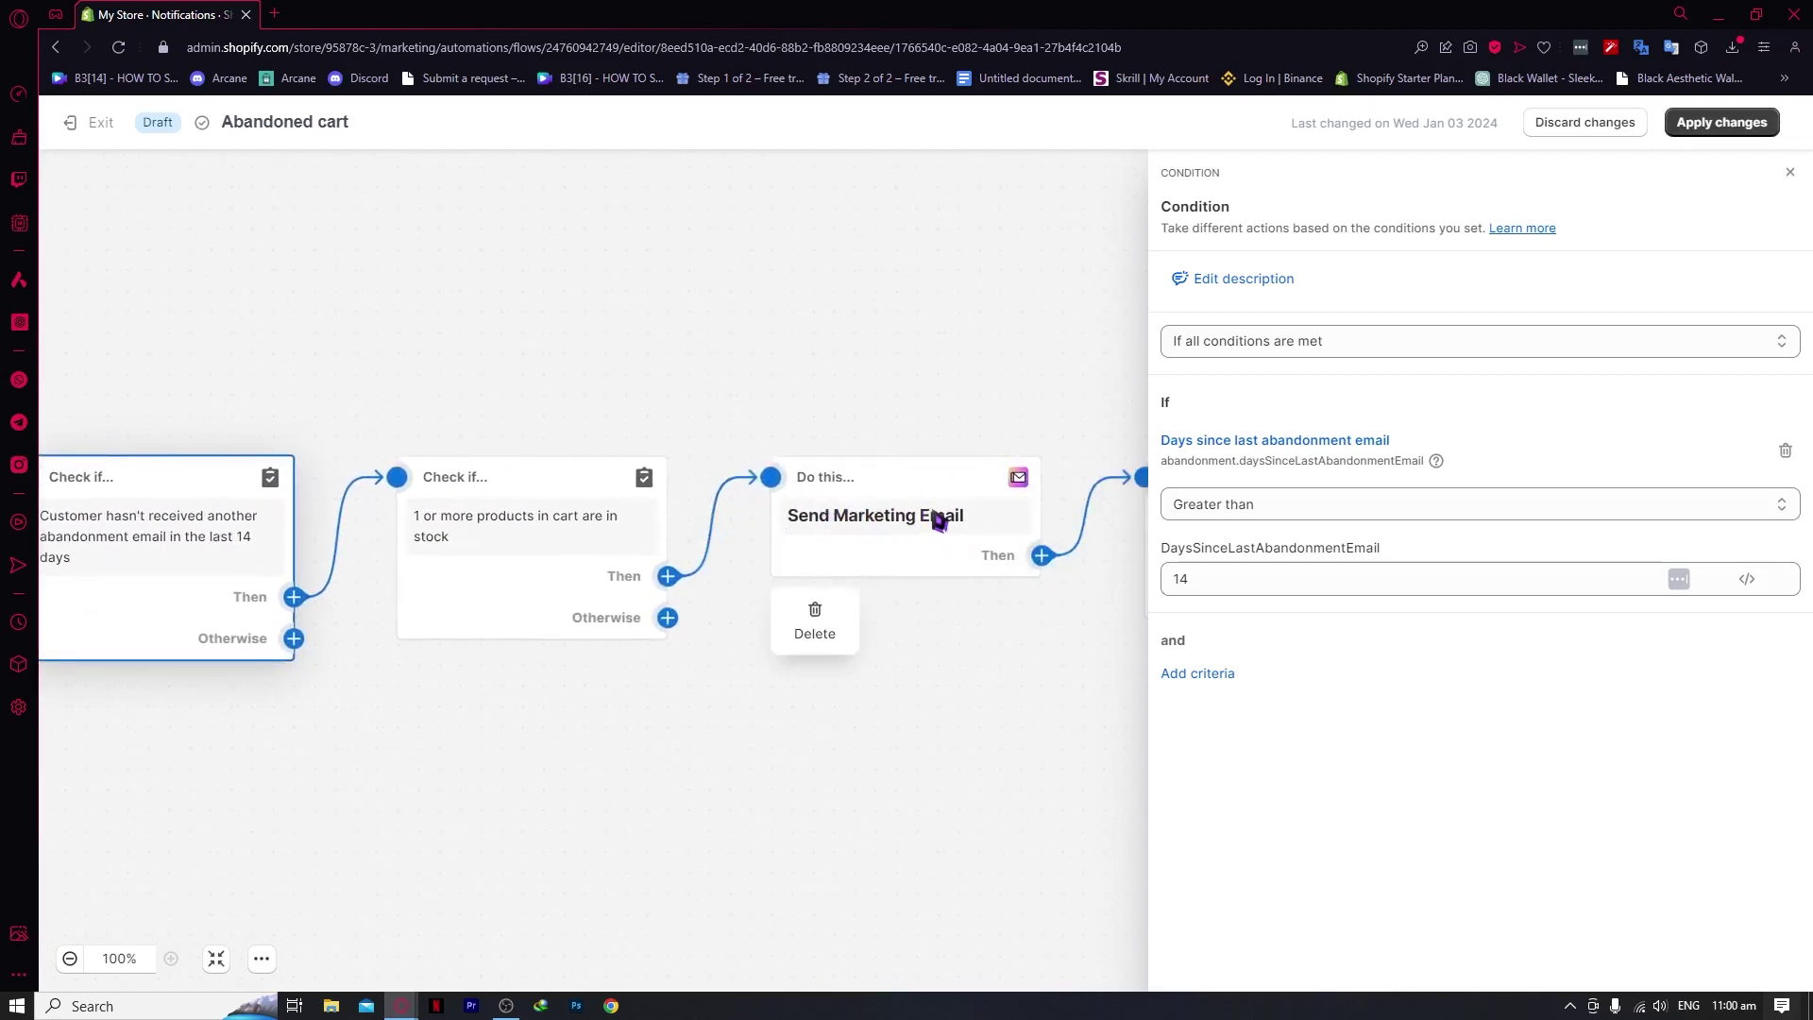
scroll(955, 295, "right", 6)
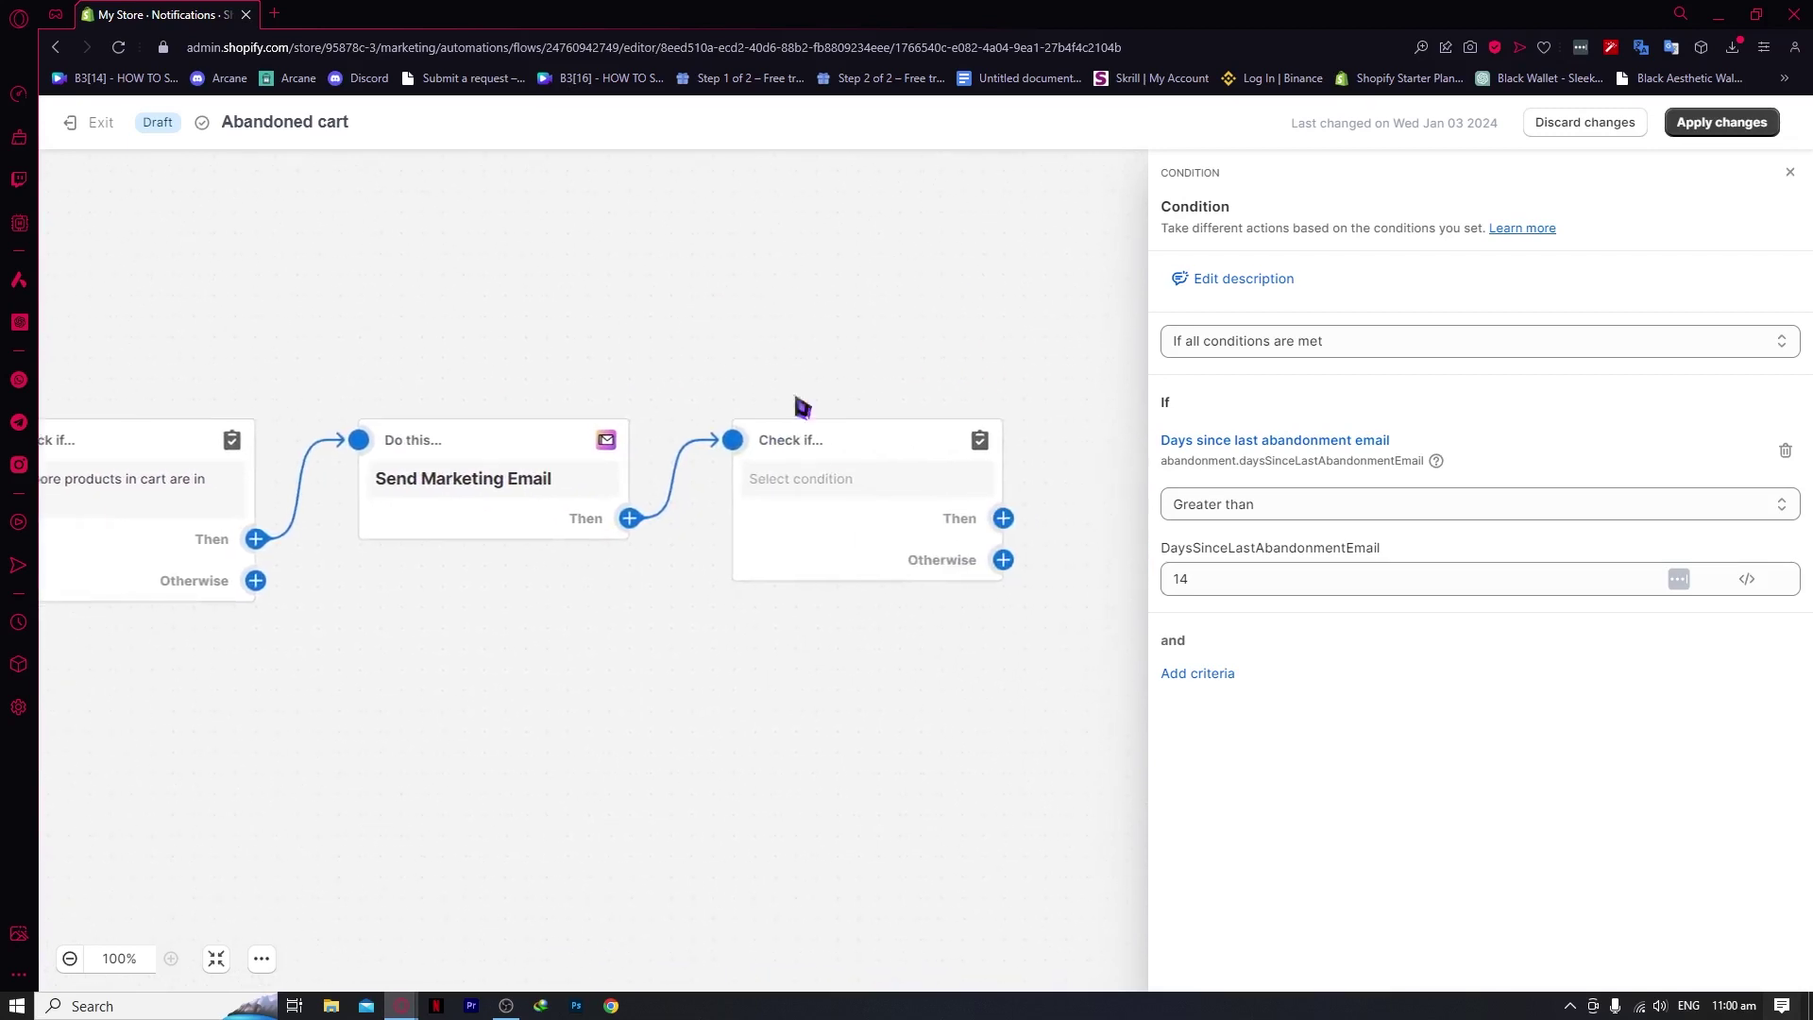
Reselect If any conditions are met for the empty condition and browse the Customer values available as criteria.
left_click(839, 496)
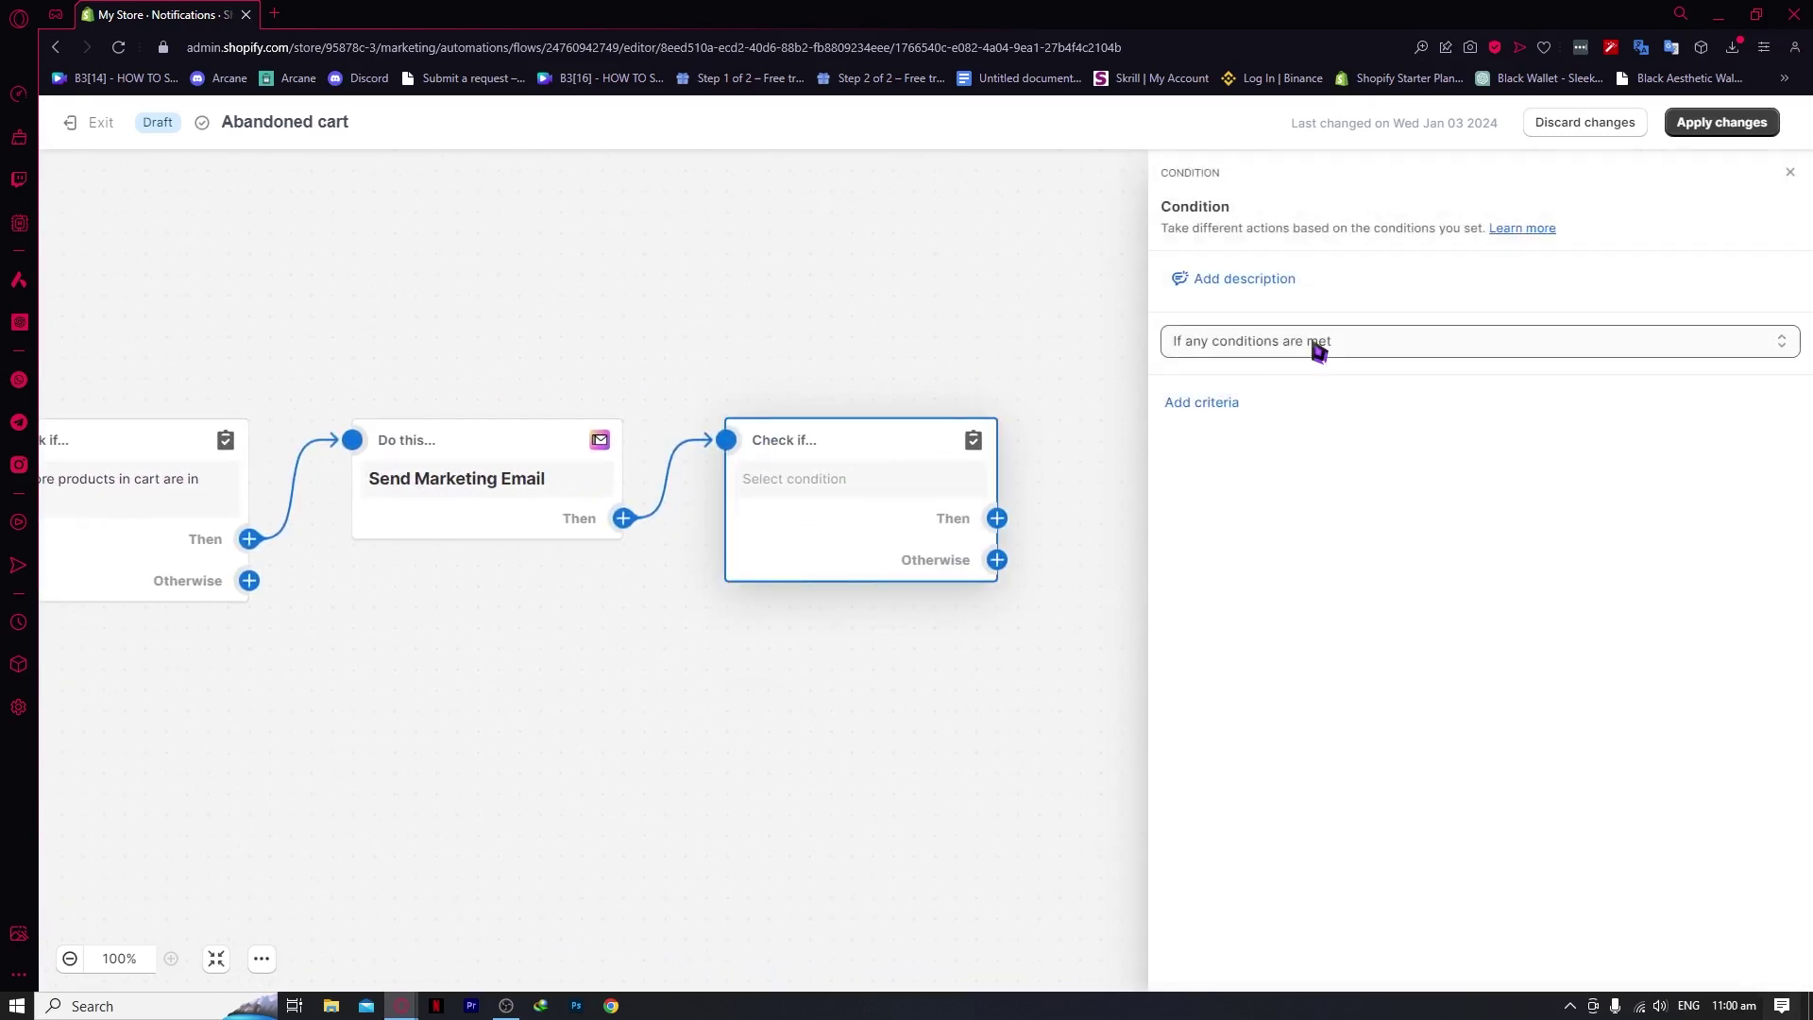
left_click(1319, 345)
left_click(1239, 386)
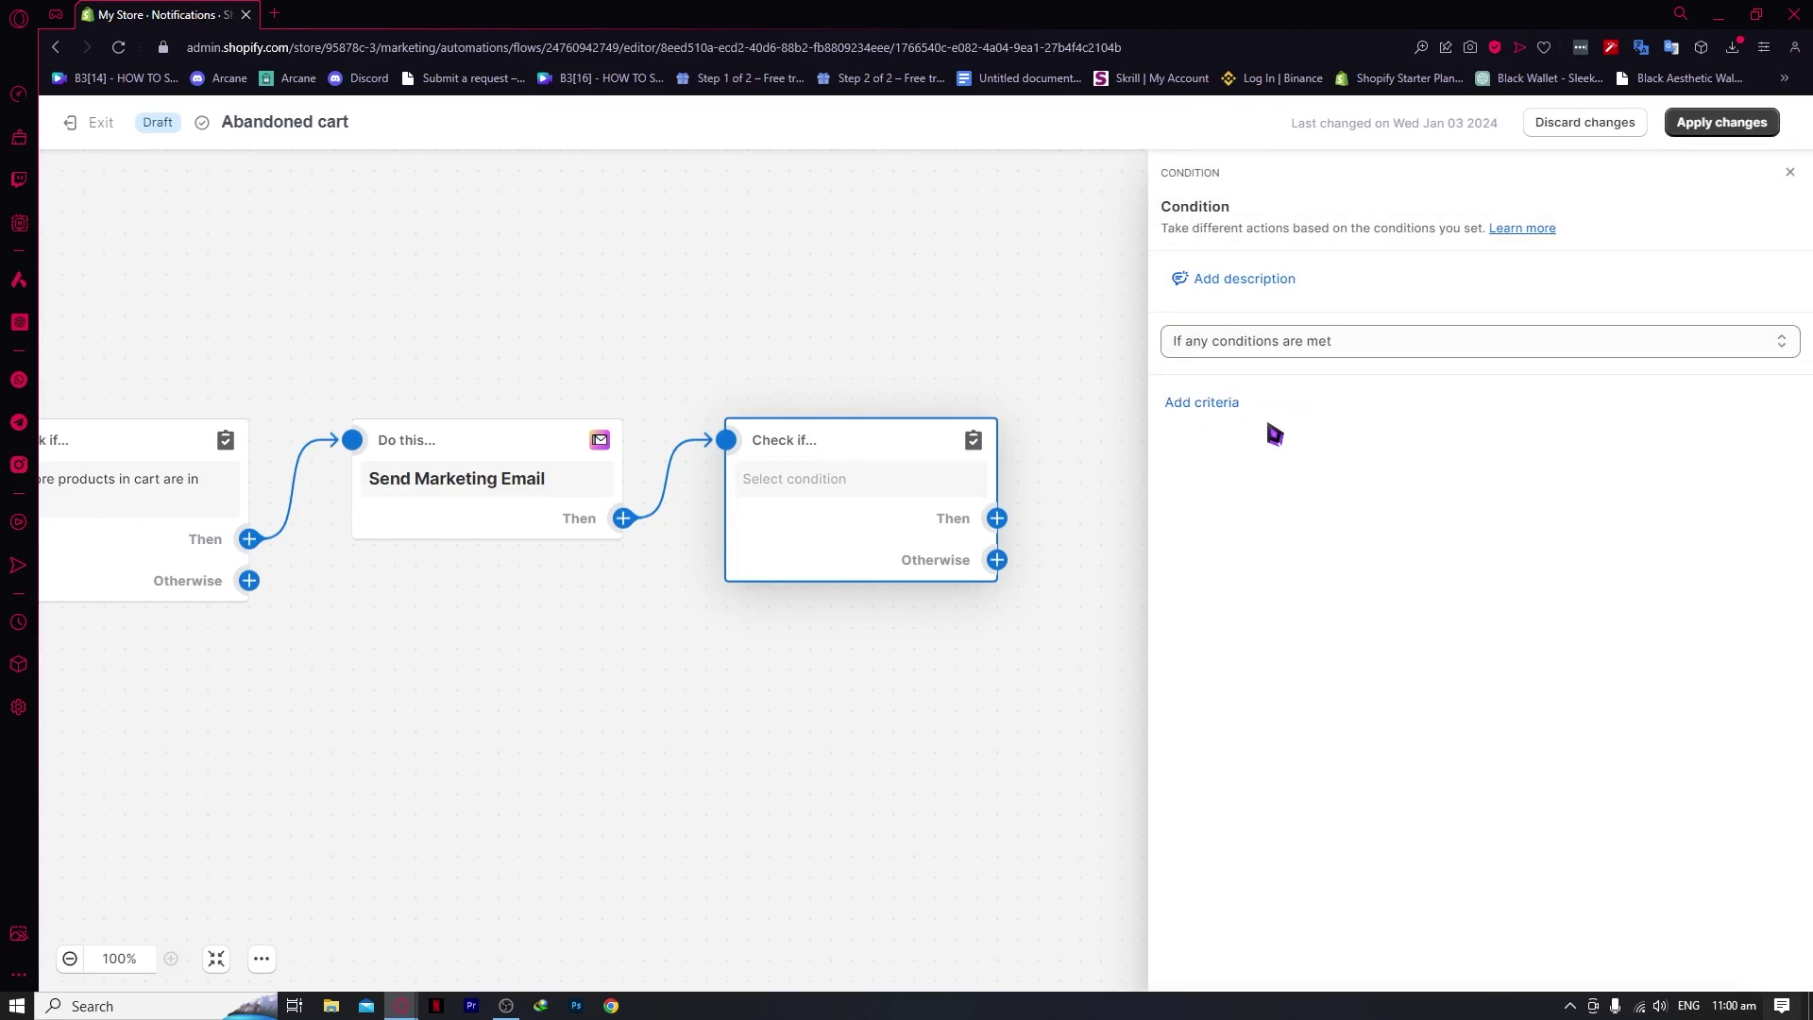
left_click(1197, 404)
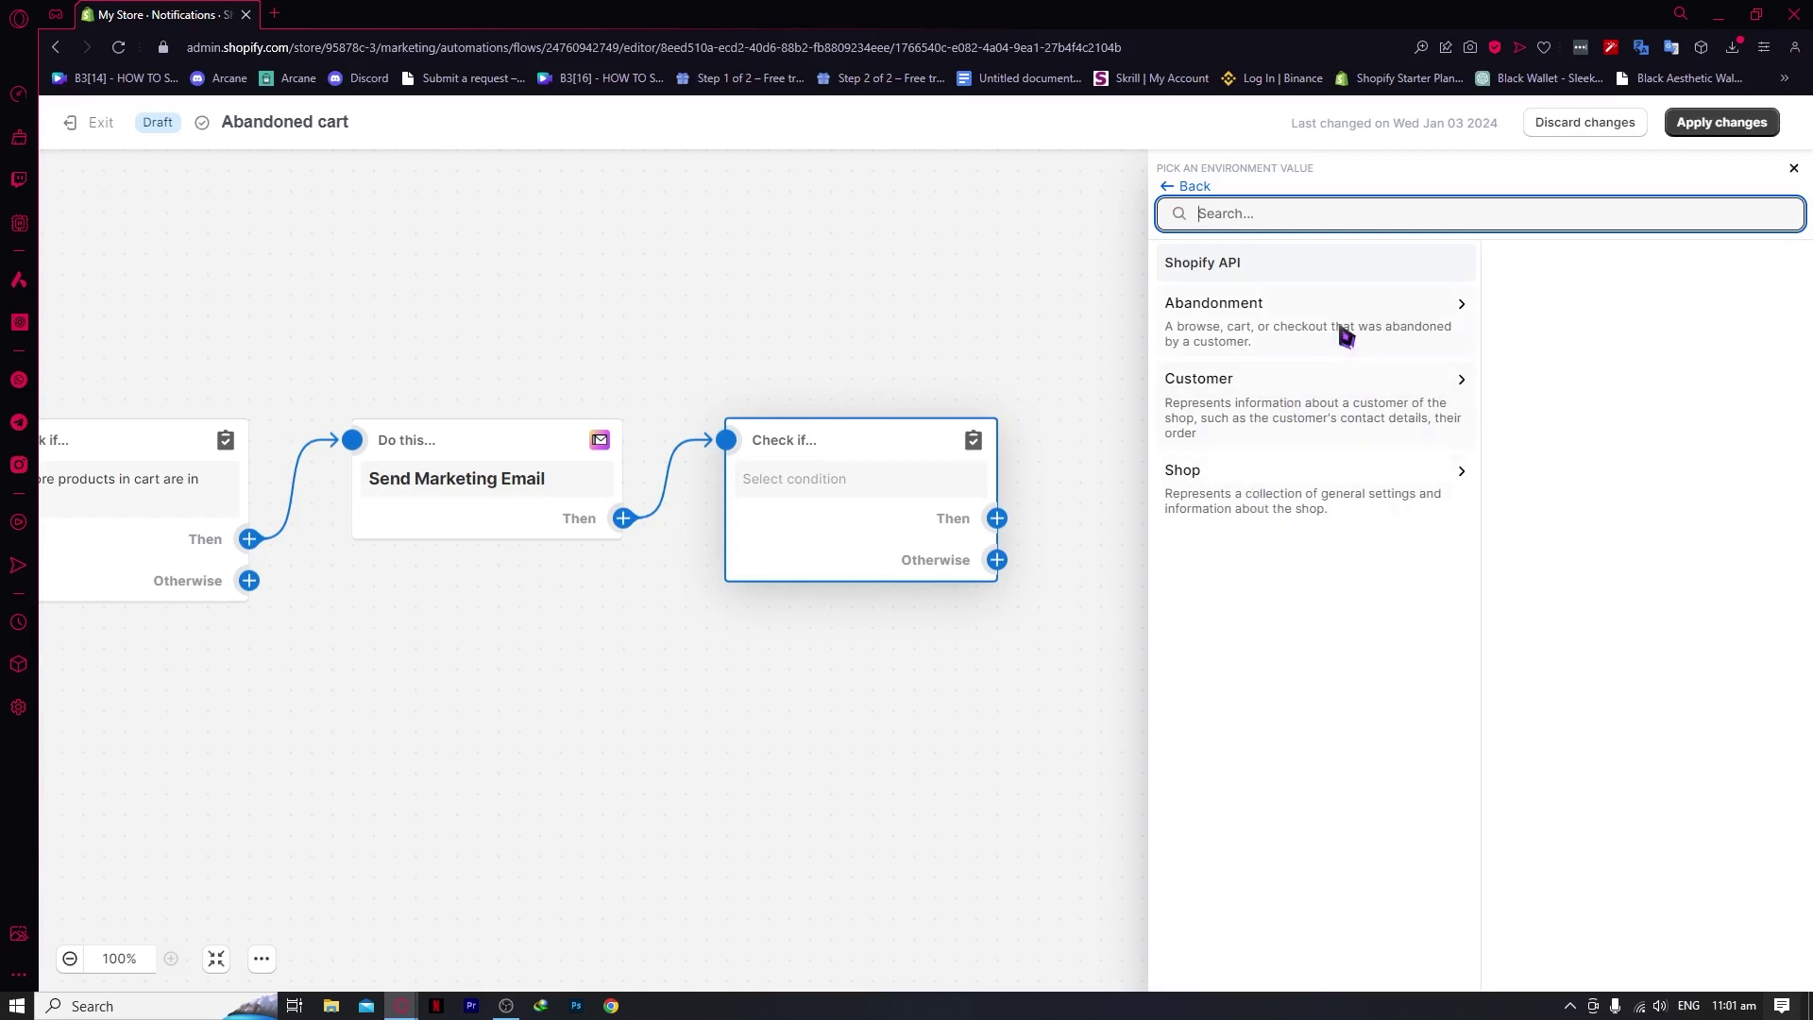
left_click(1329, 404)
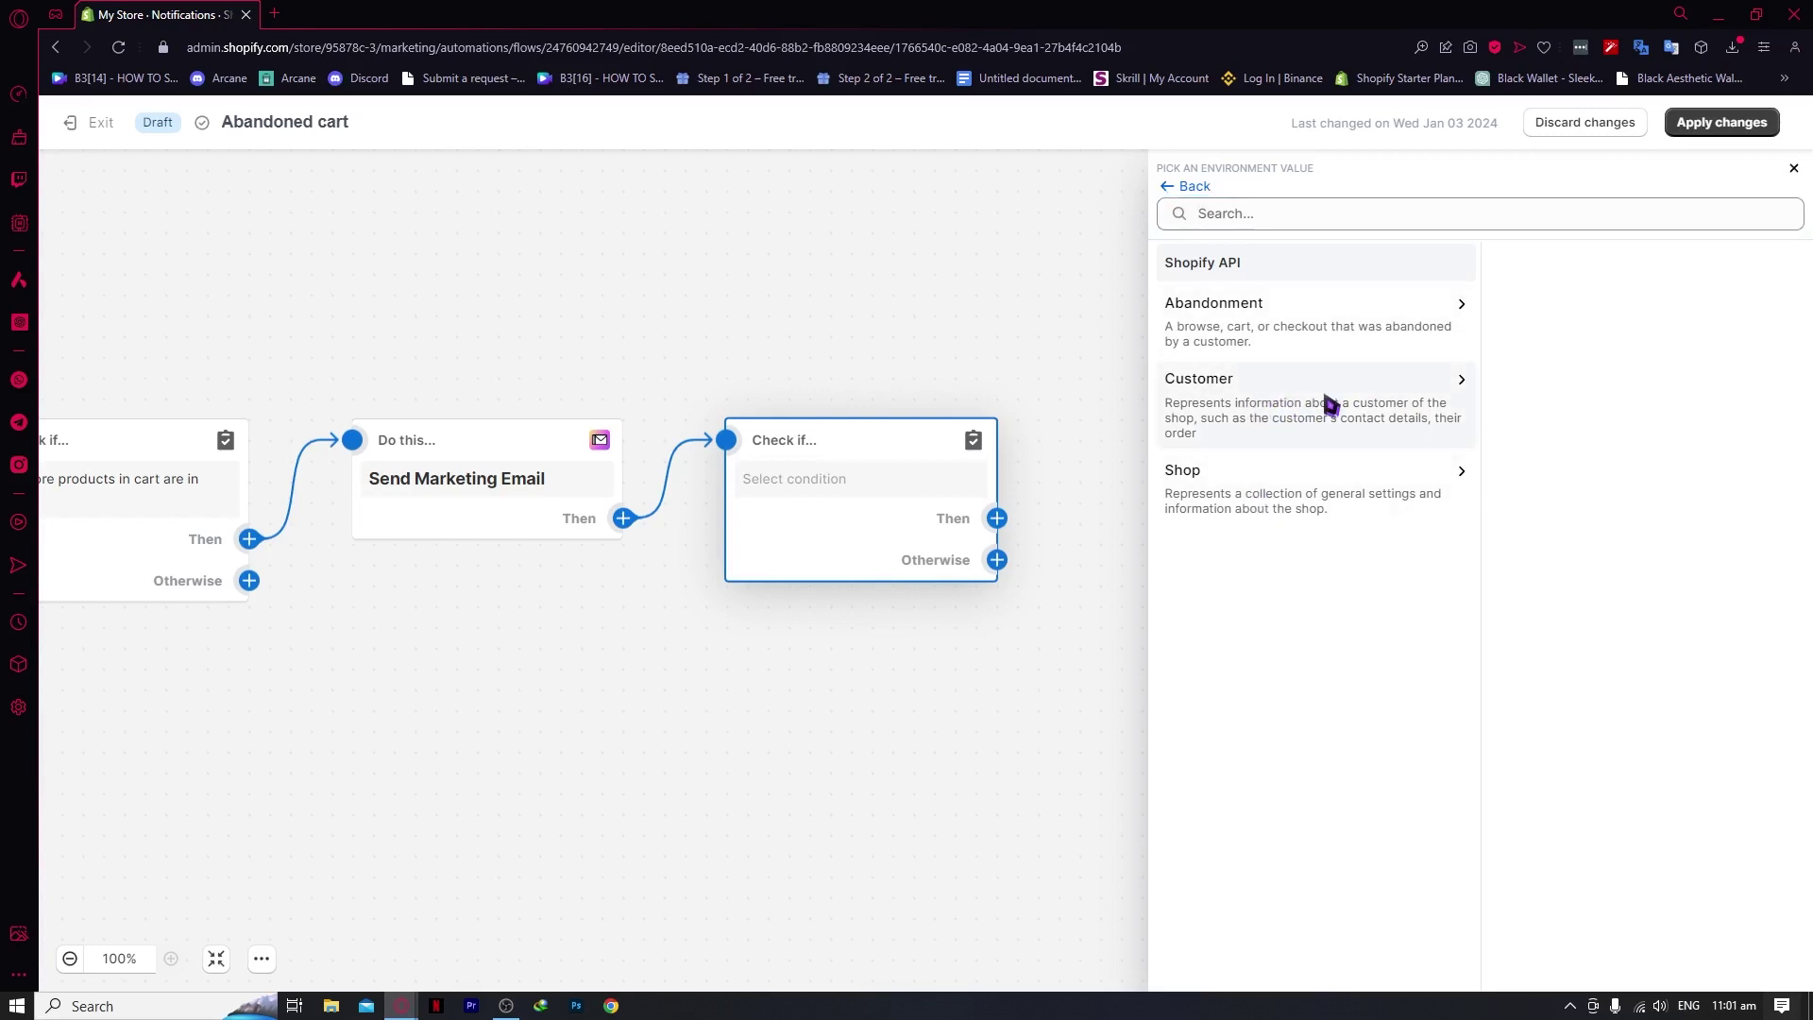
scroll(1592, 491, "down", 5)
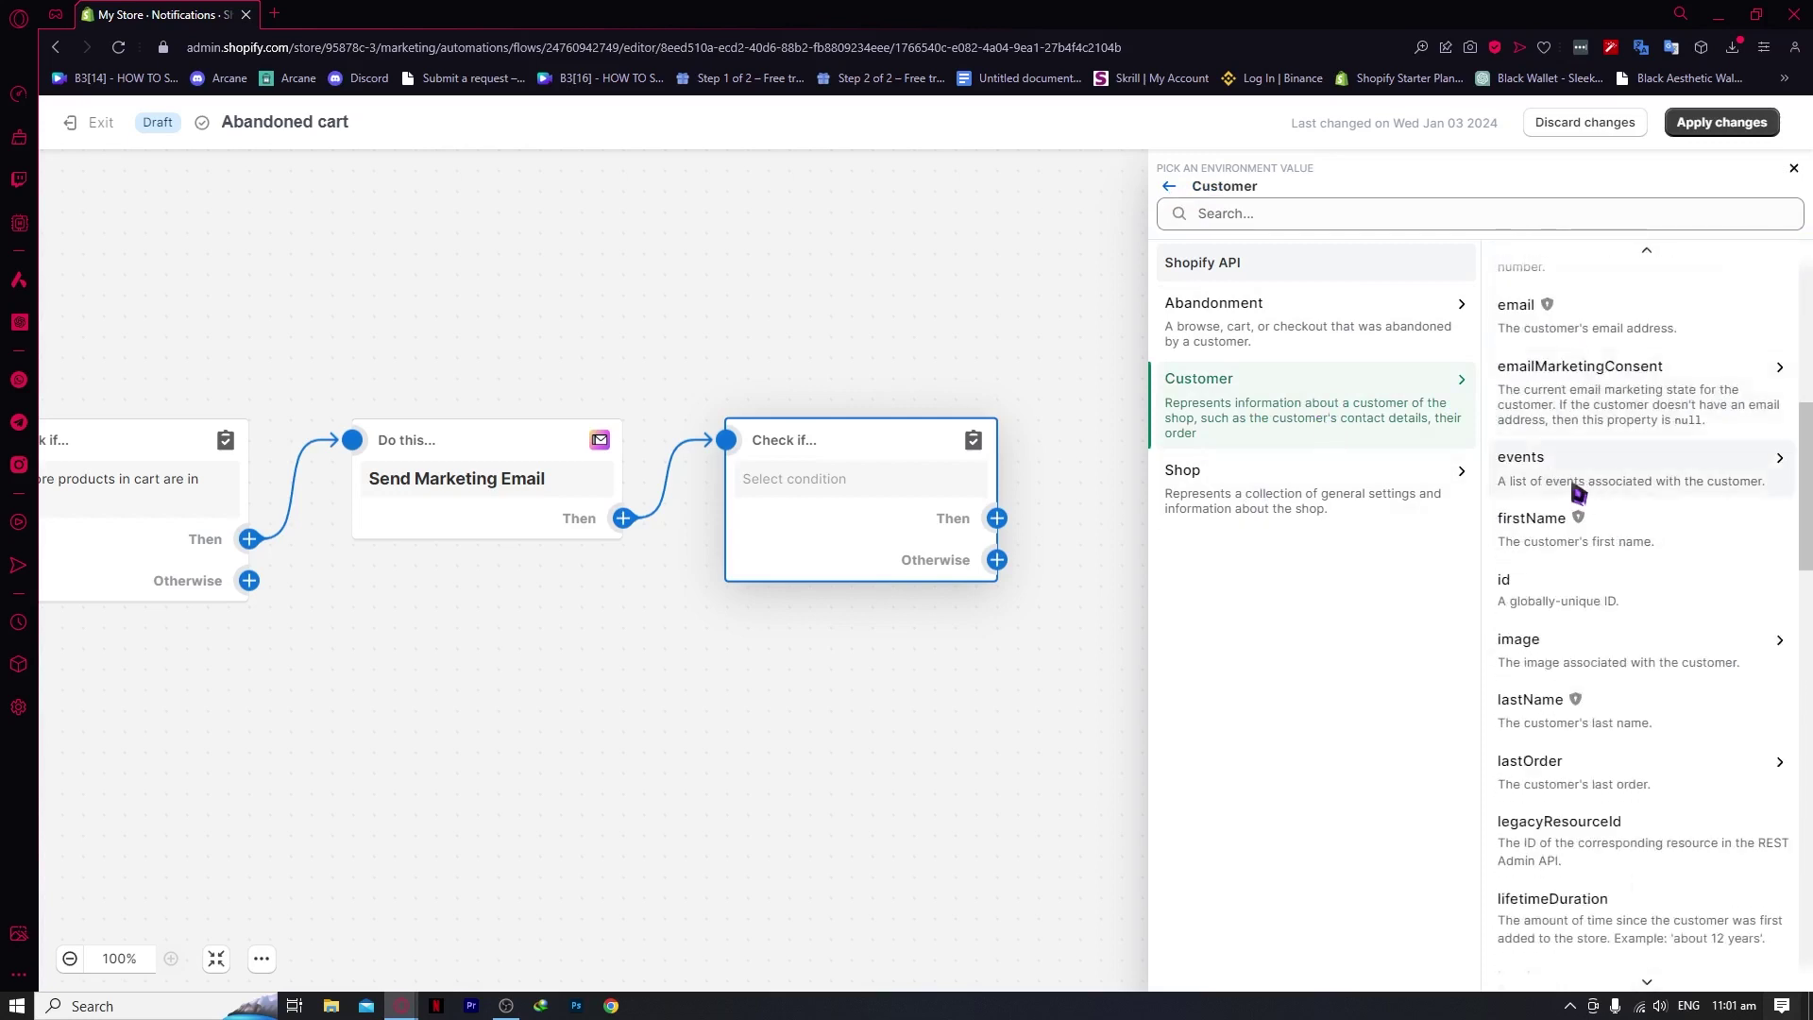
scroll(1592, 493, "down", 5)
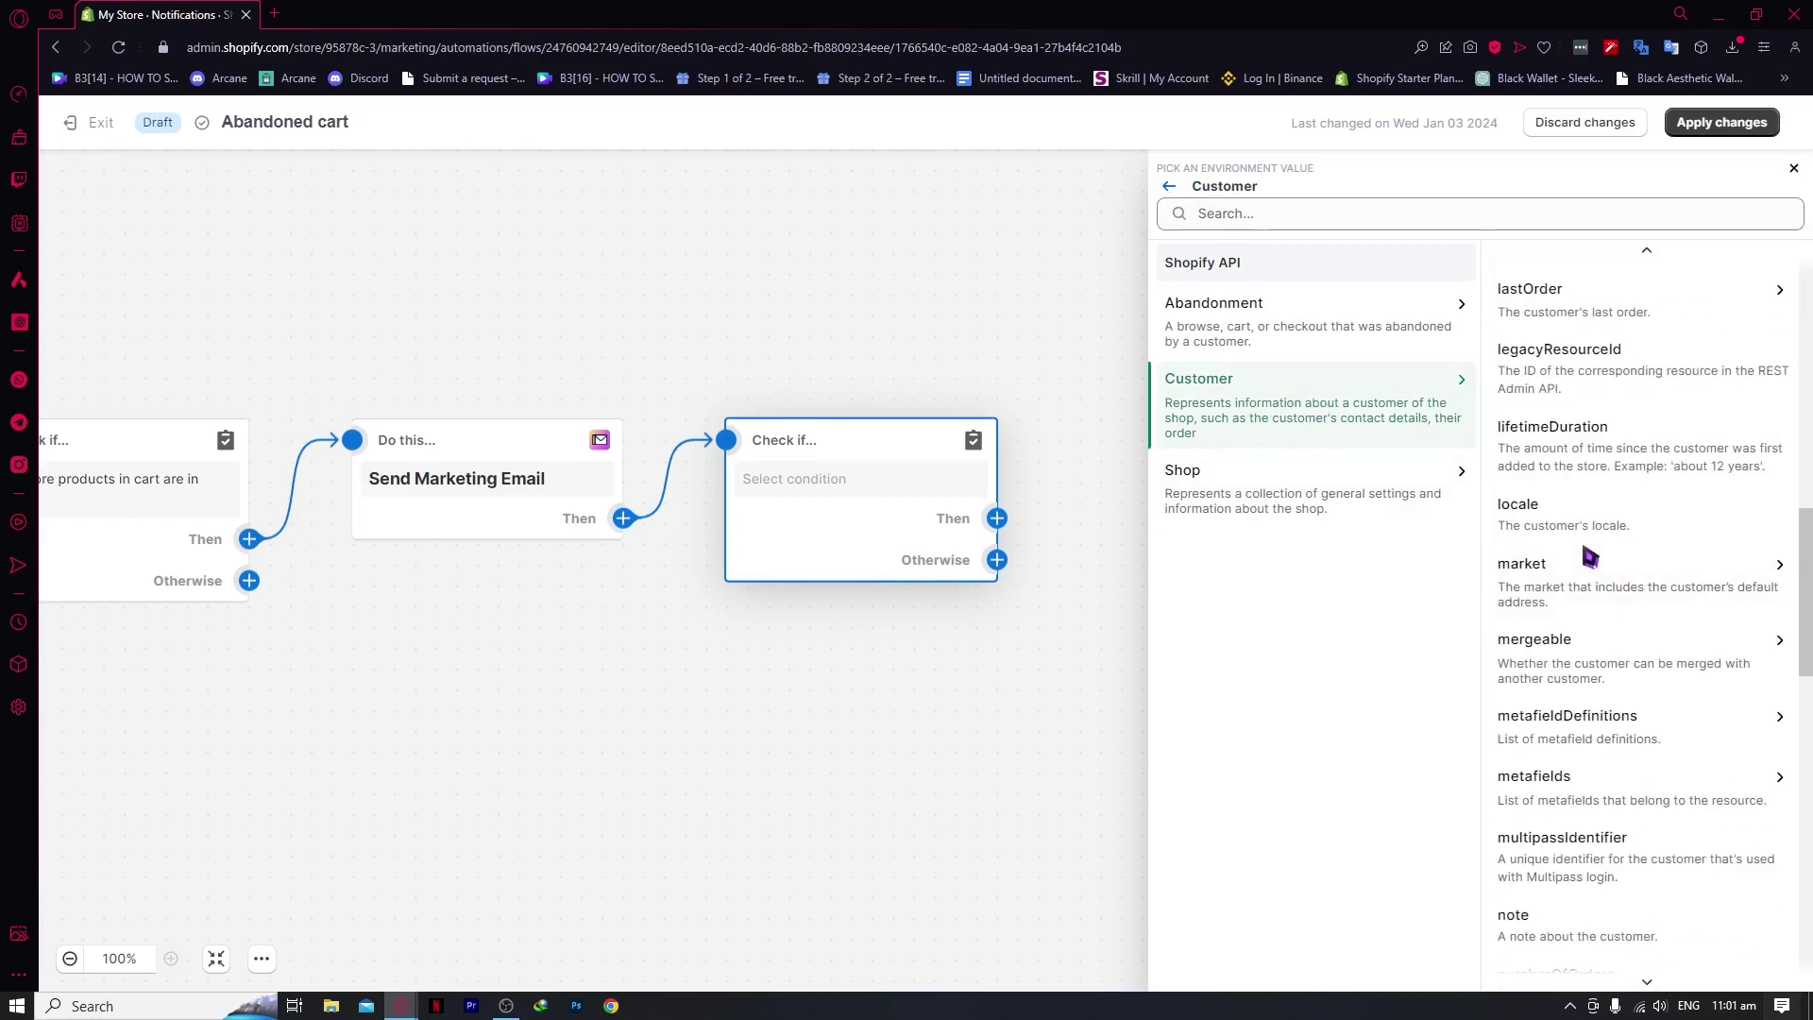
left_click(1261, 225)
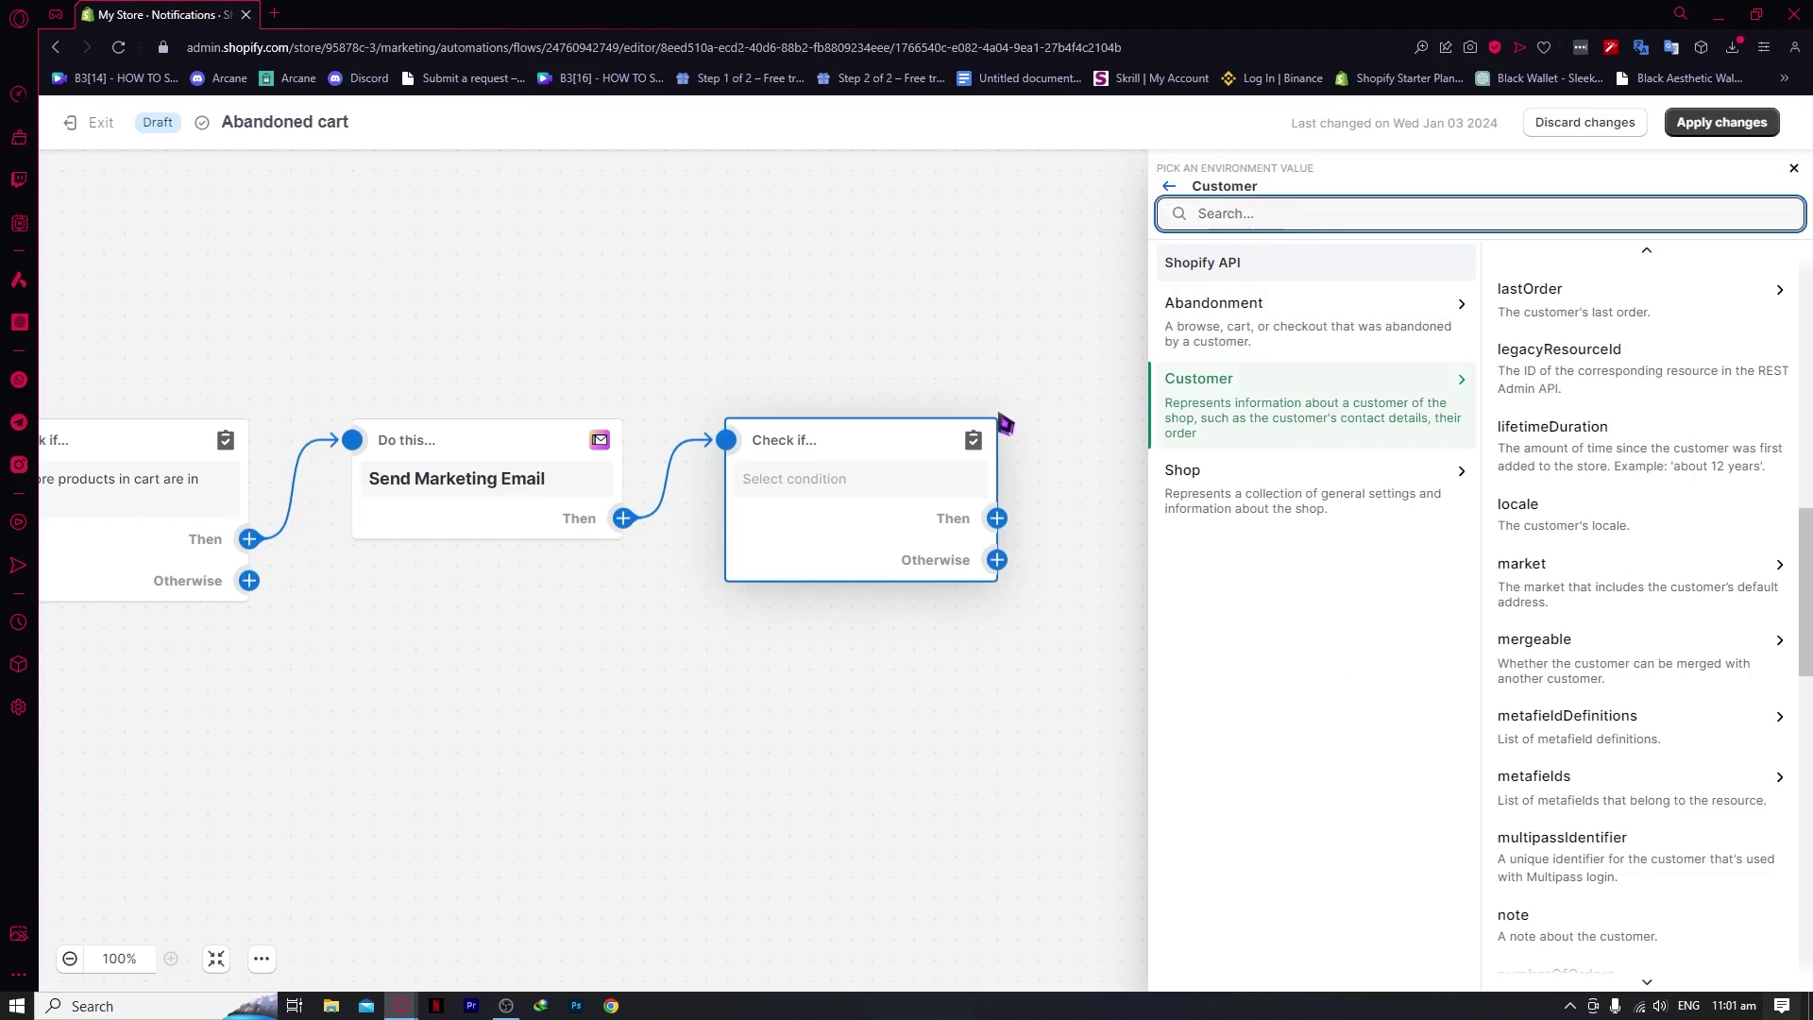
Delete the empty condition that follows the Send Marketing Email action.
mouse_move(944, 486)
left_click(870, 454)
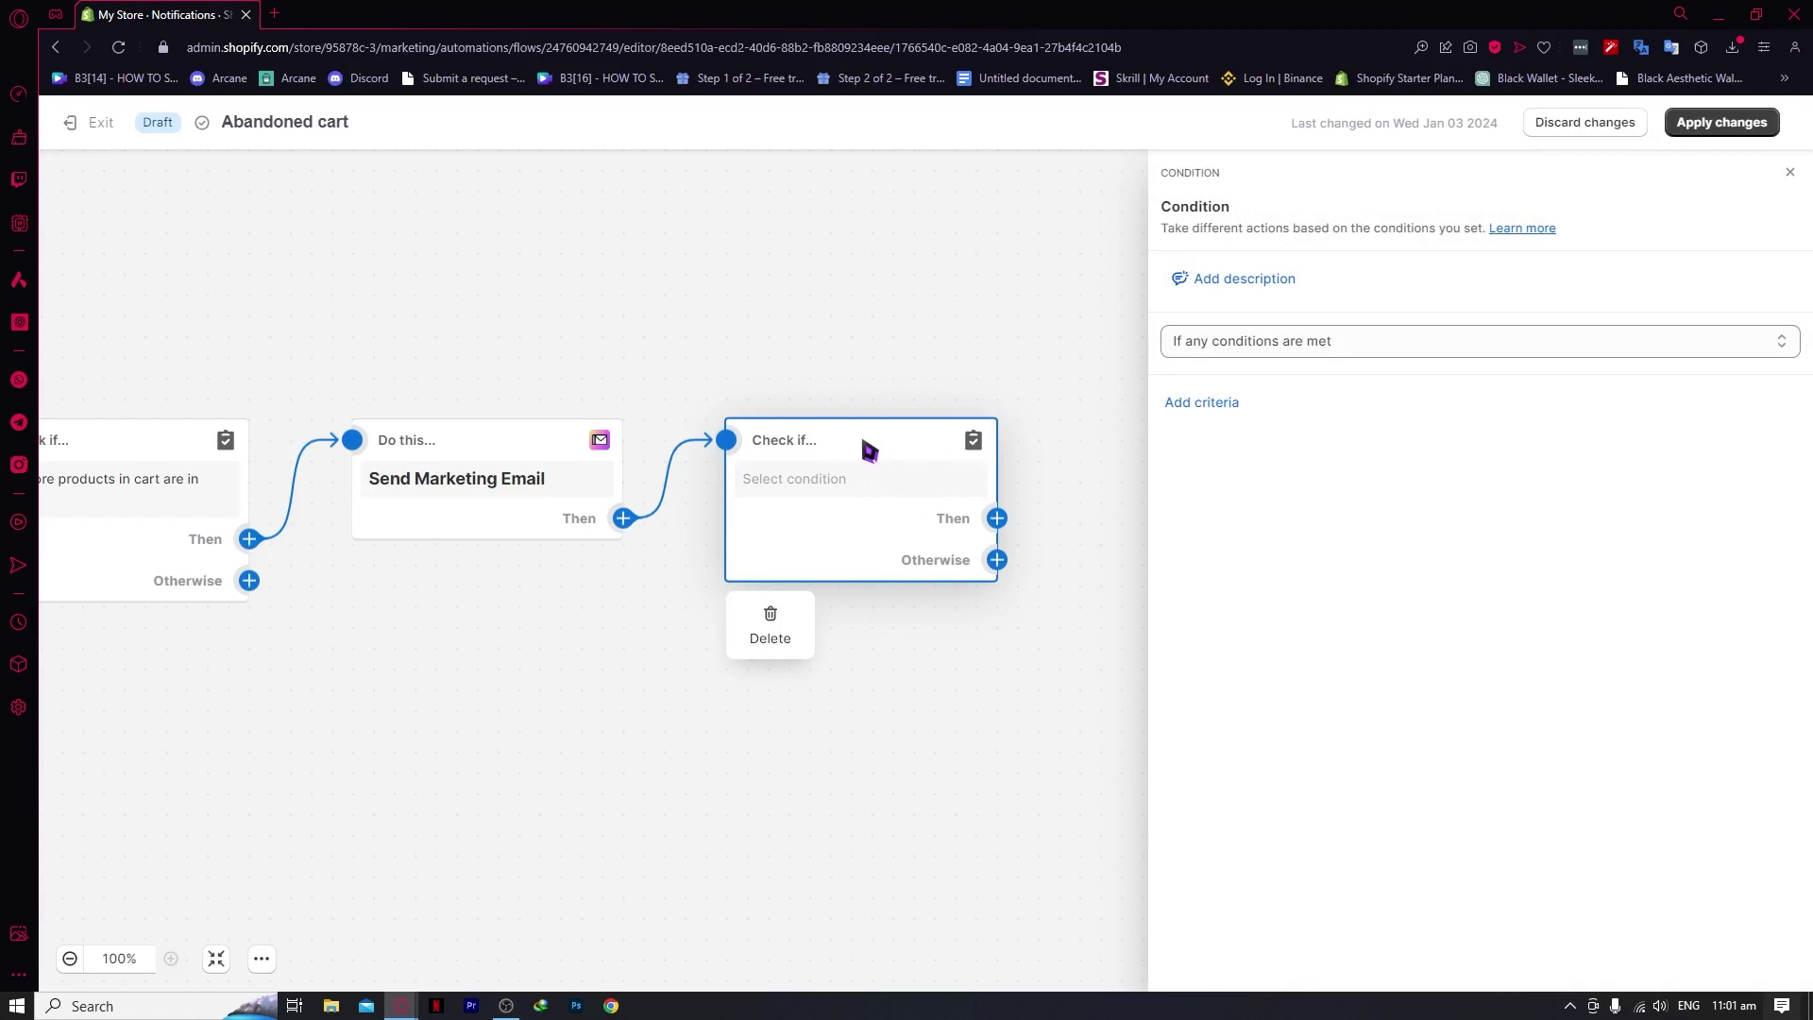
left_click(782, 614)
left_click(1191, 613)
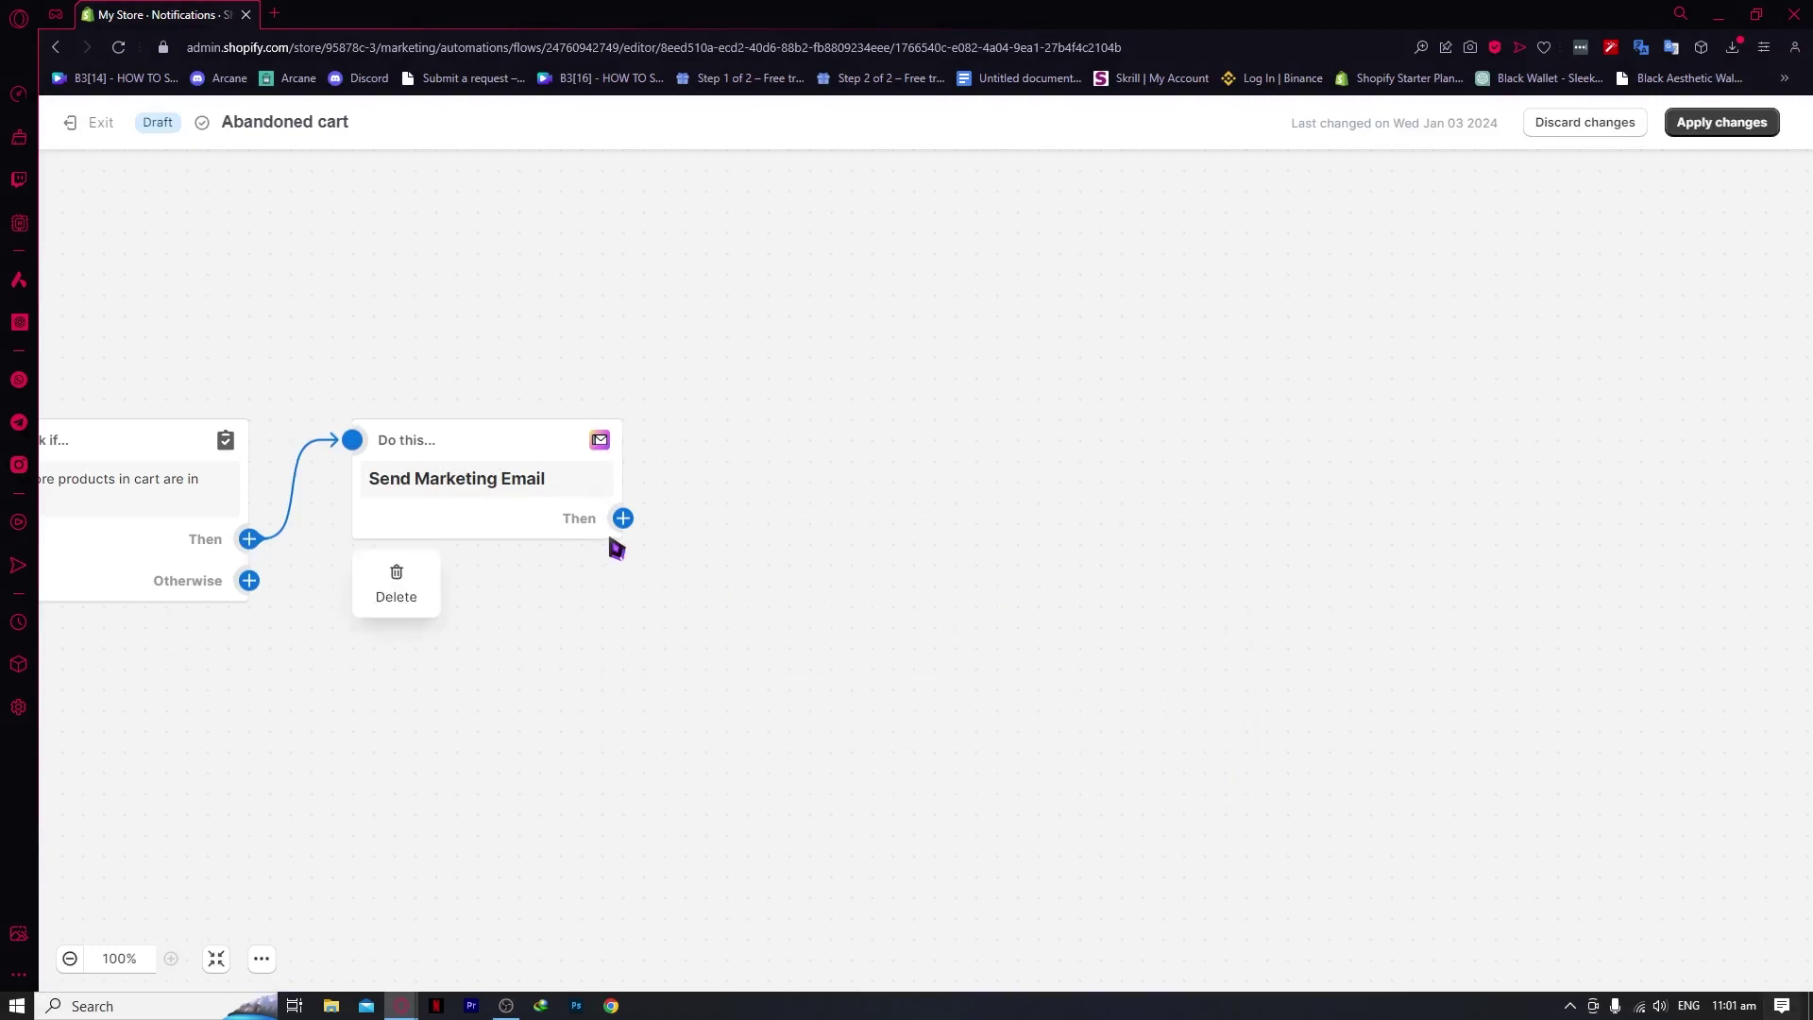
Start a new action after Send Marketing Email, search all apps' tasks for "wait", and abandon the selection.
left_click(622, 517)
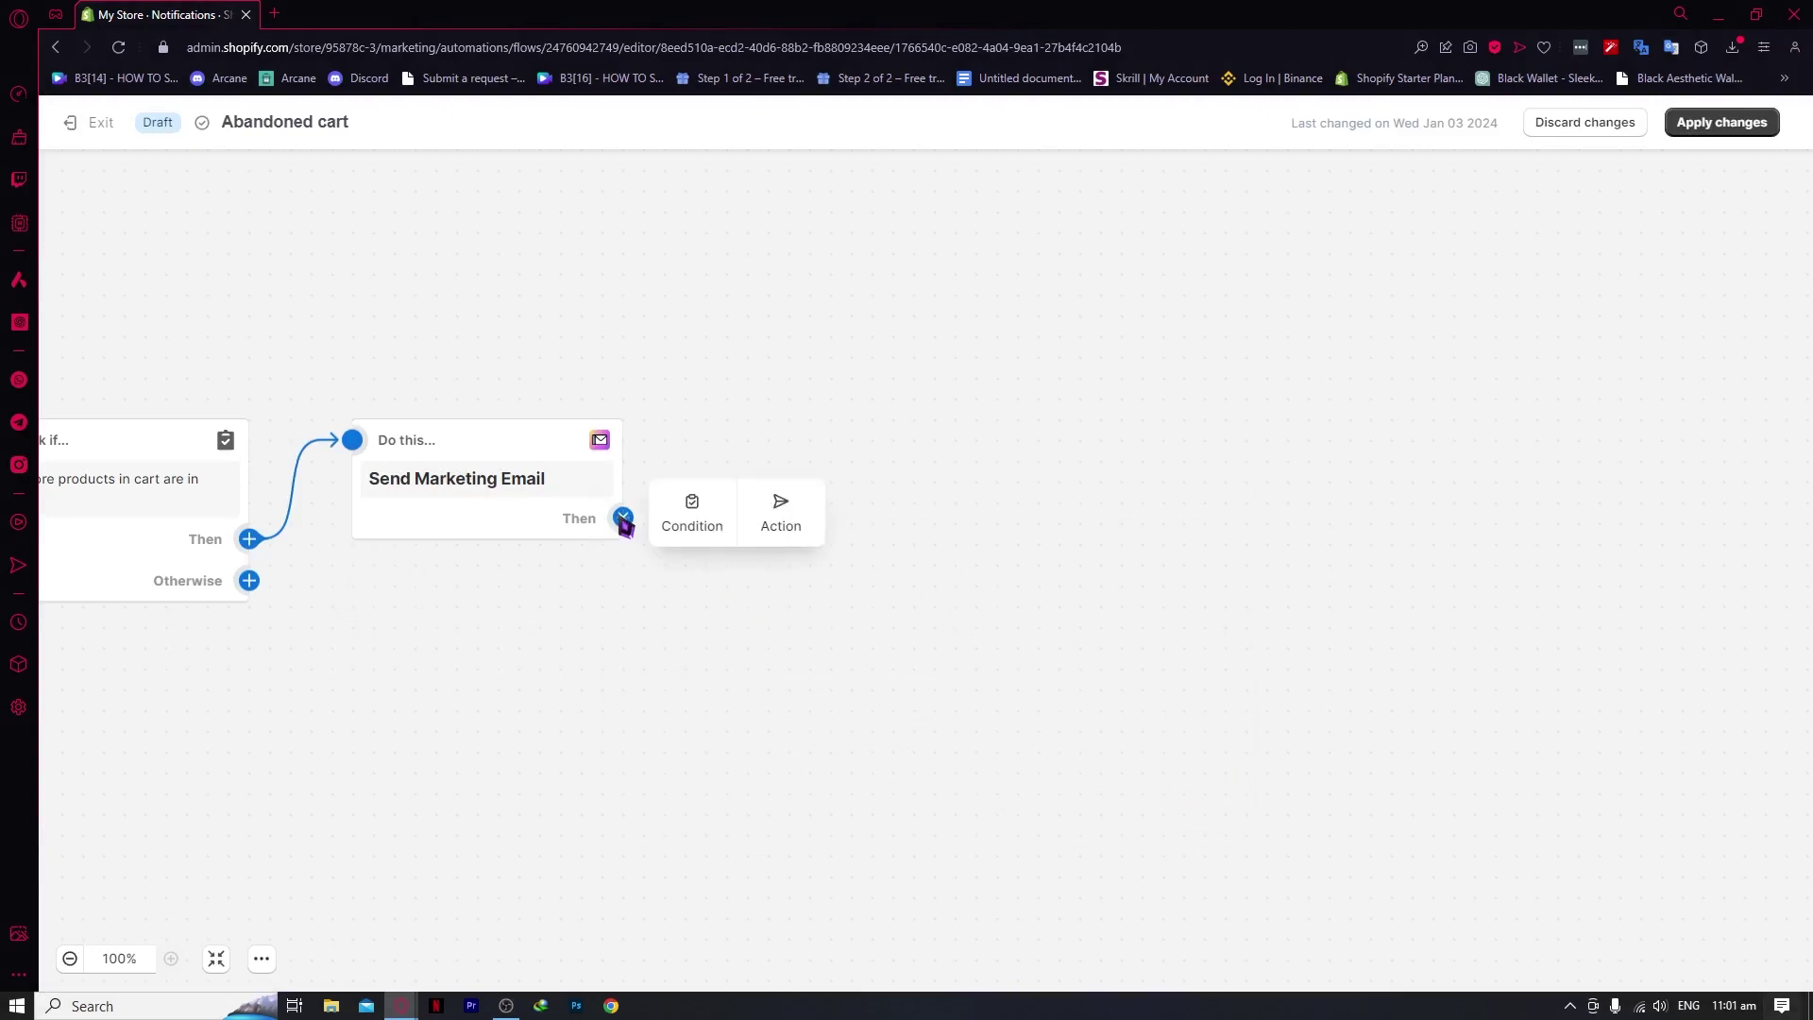
left_click(788, 511)
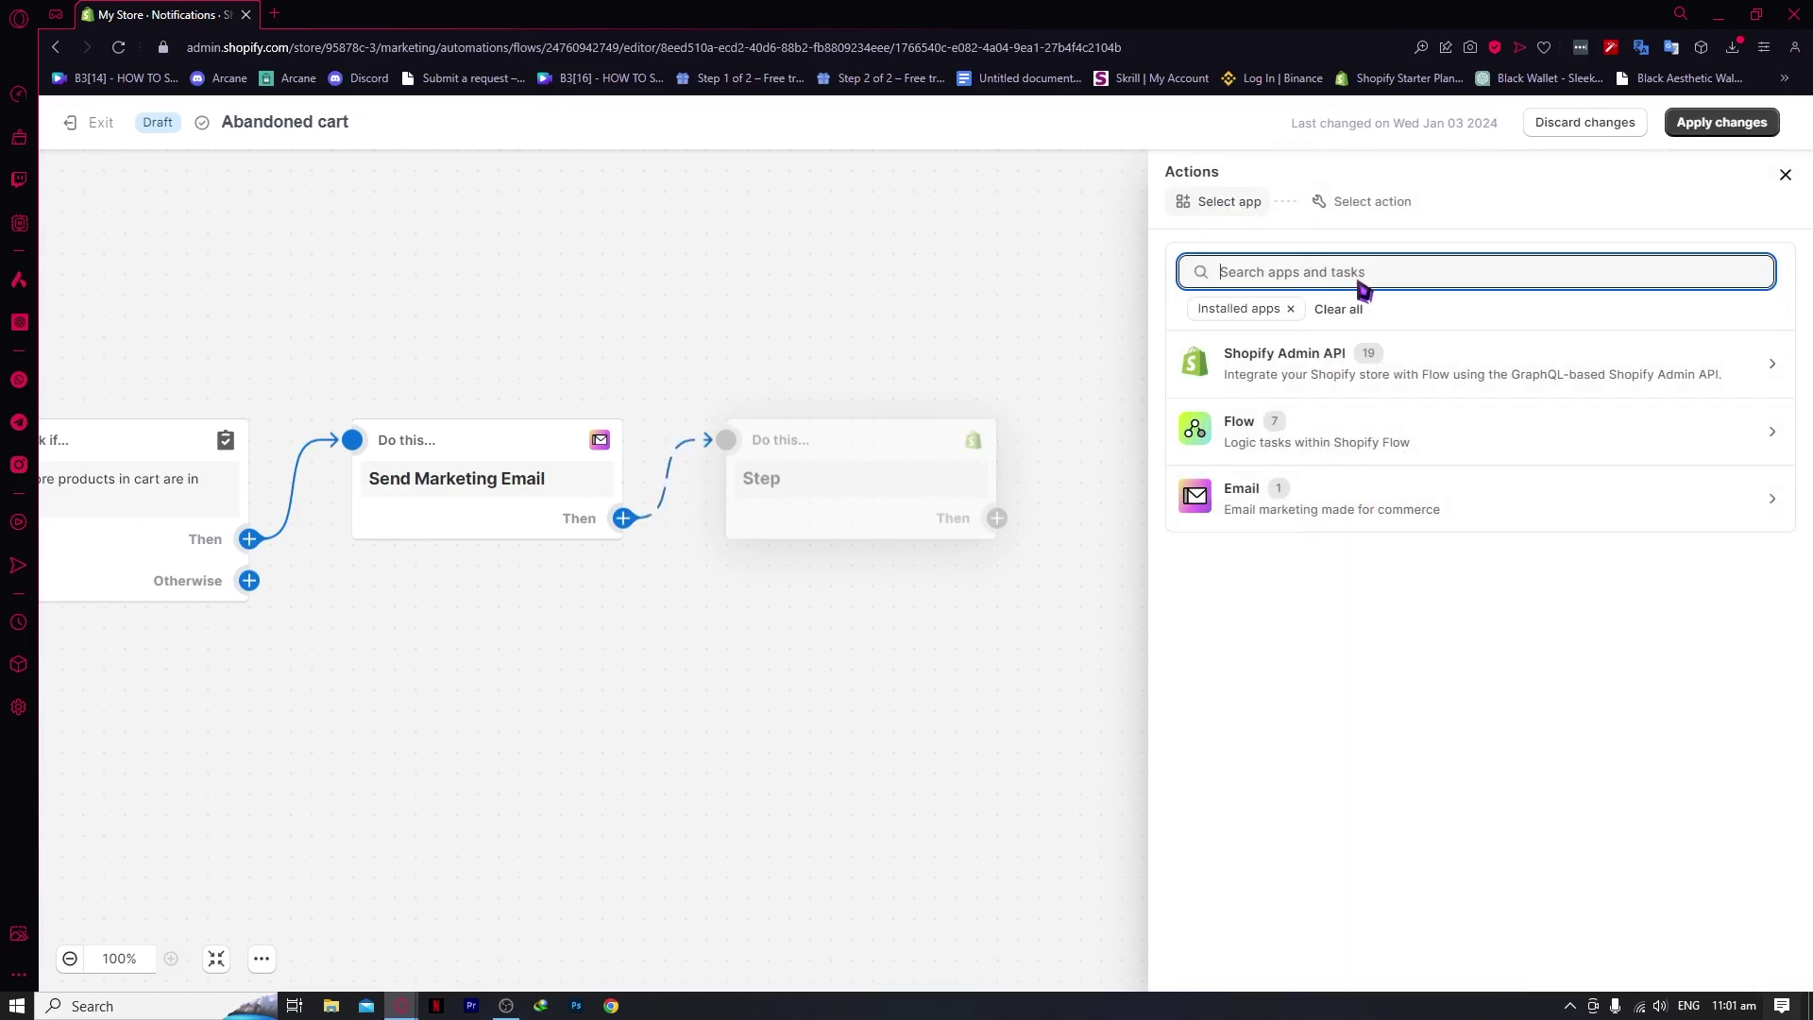
left_click(1353, 212)
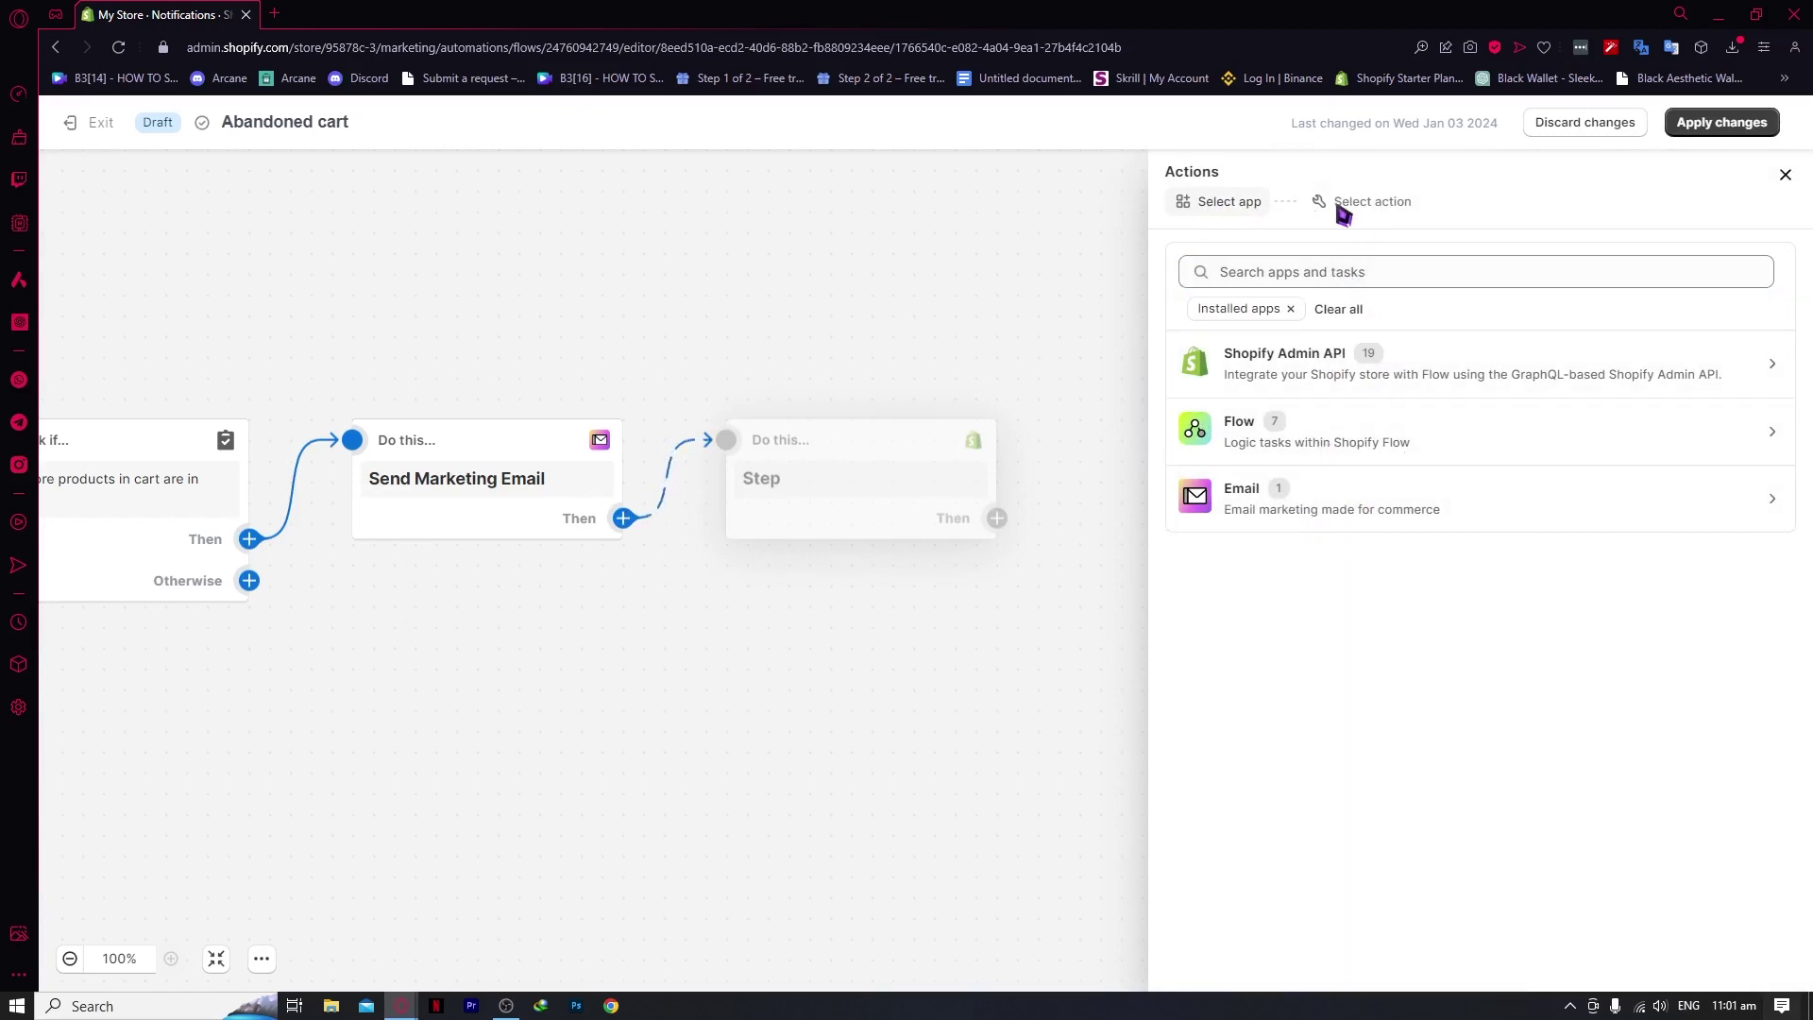
left_click(1291, 310)
left_click(1329, 274)
type("wait")
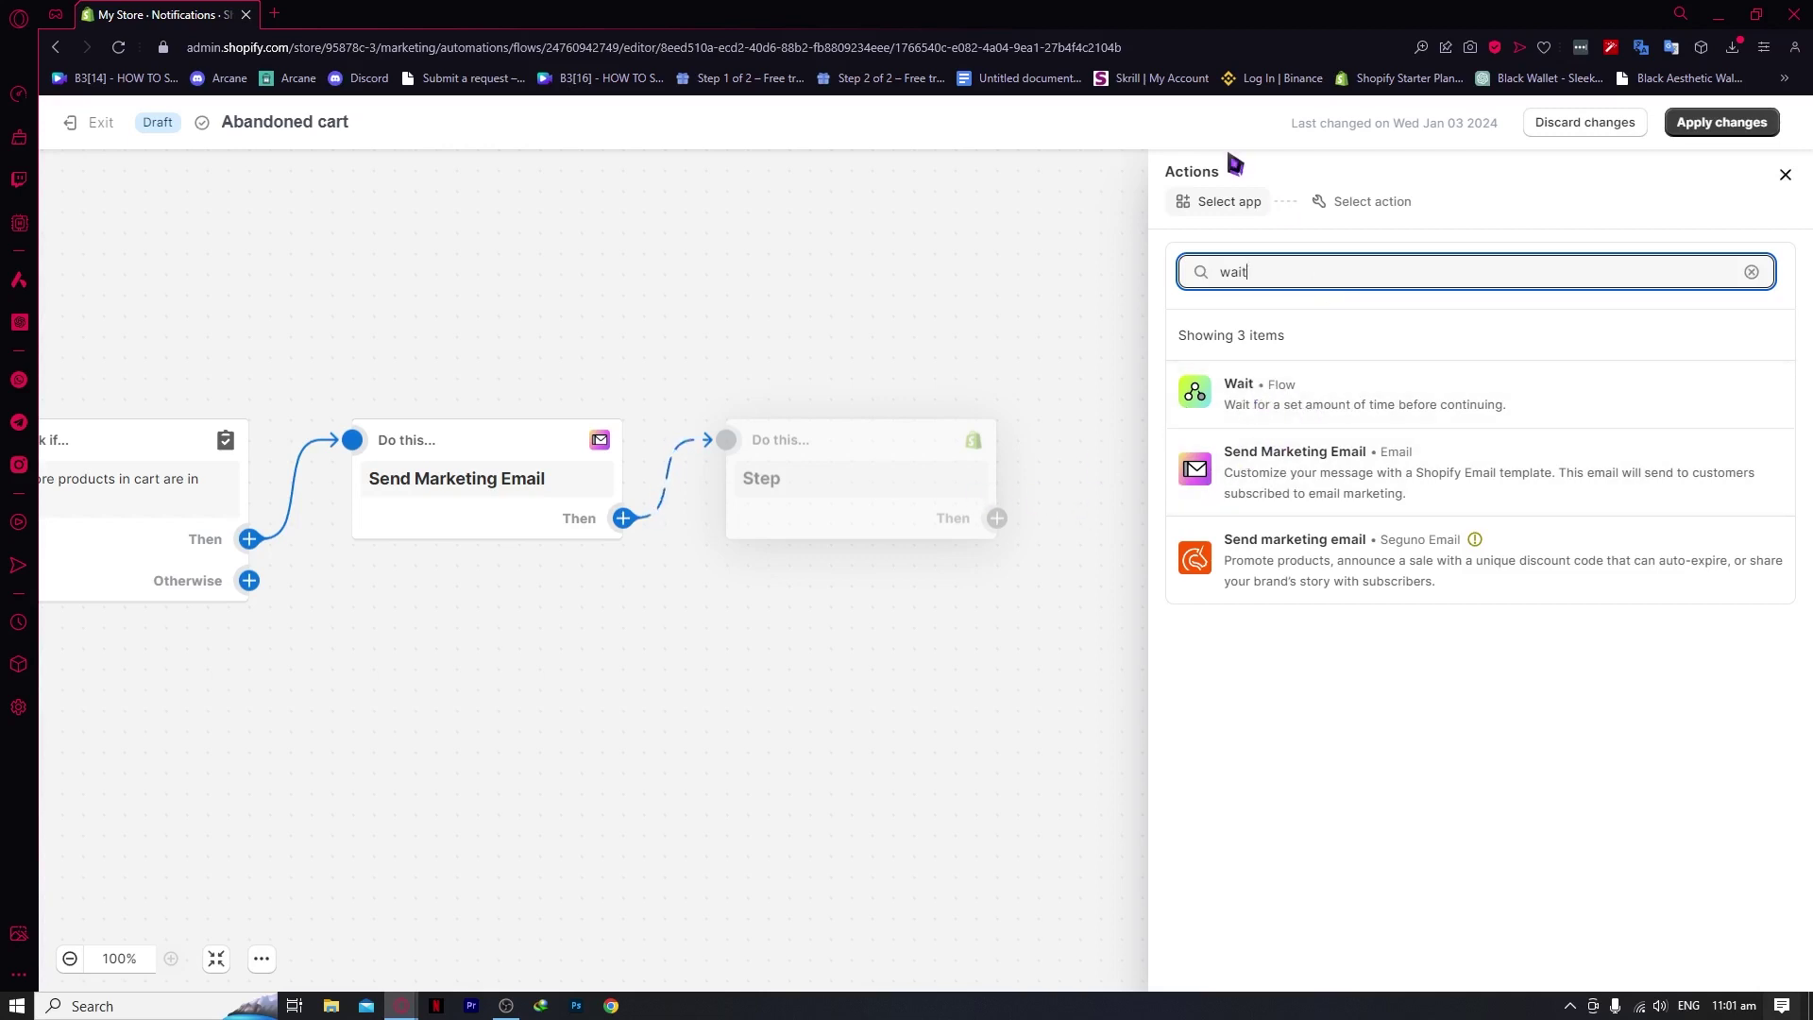
left_click(1243, 210)
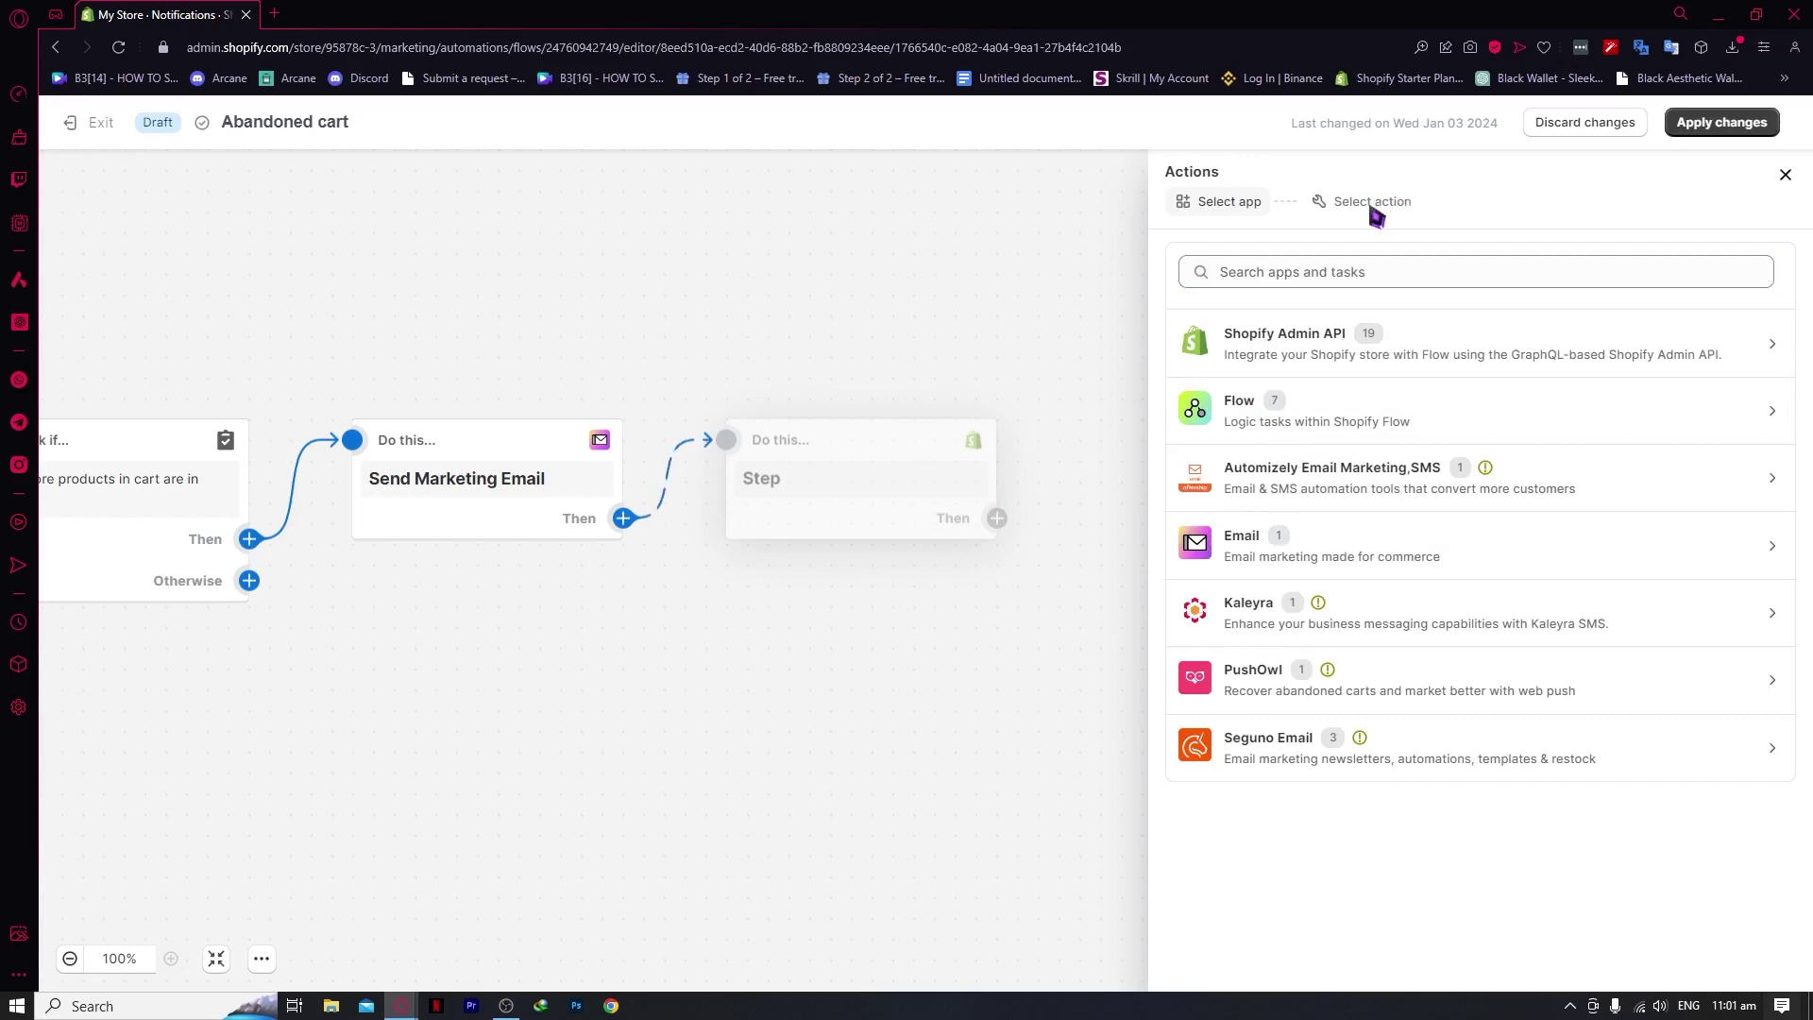
left_click(1784, 179)
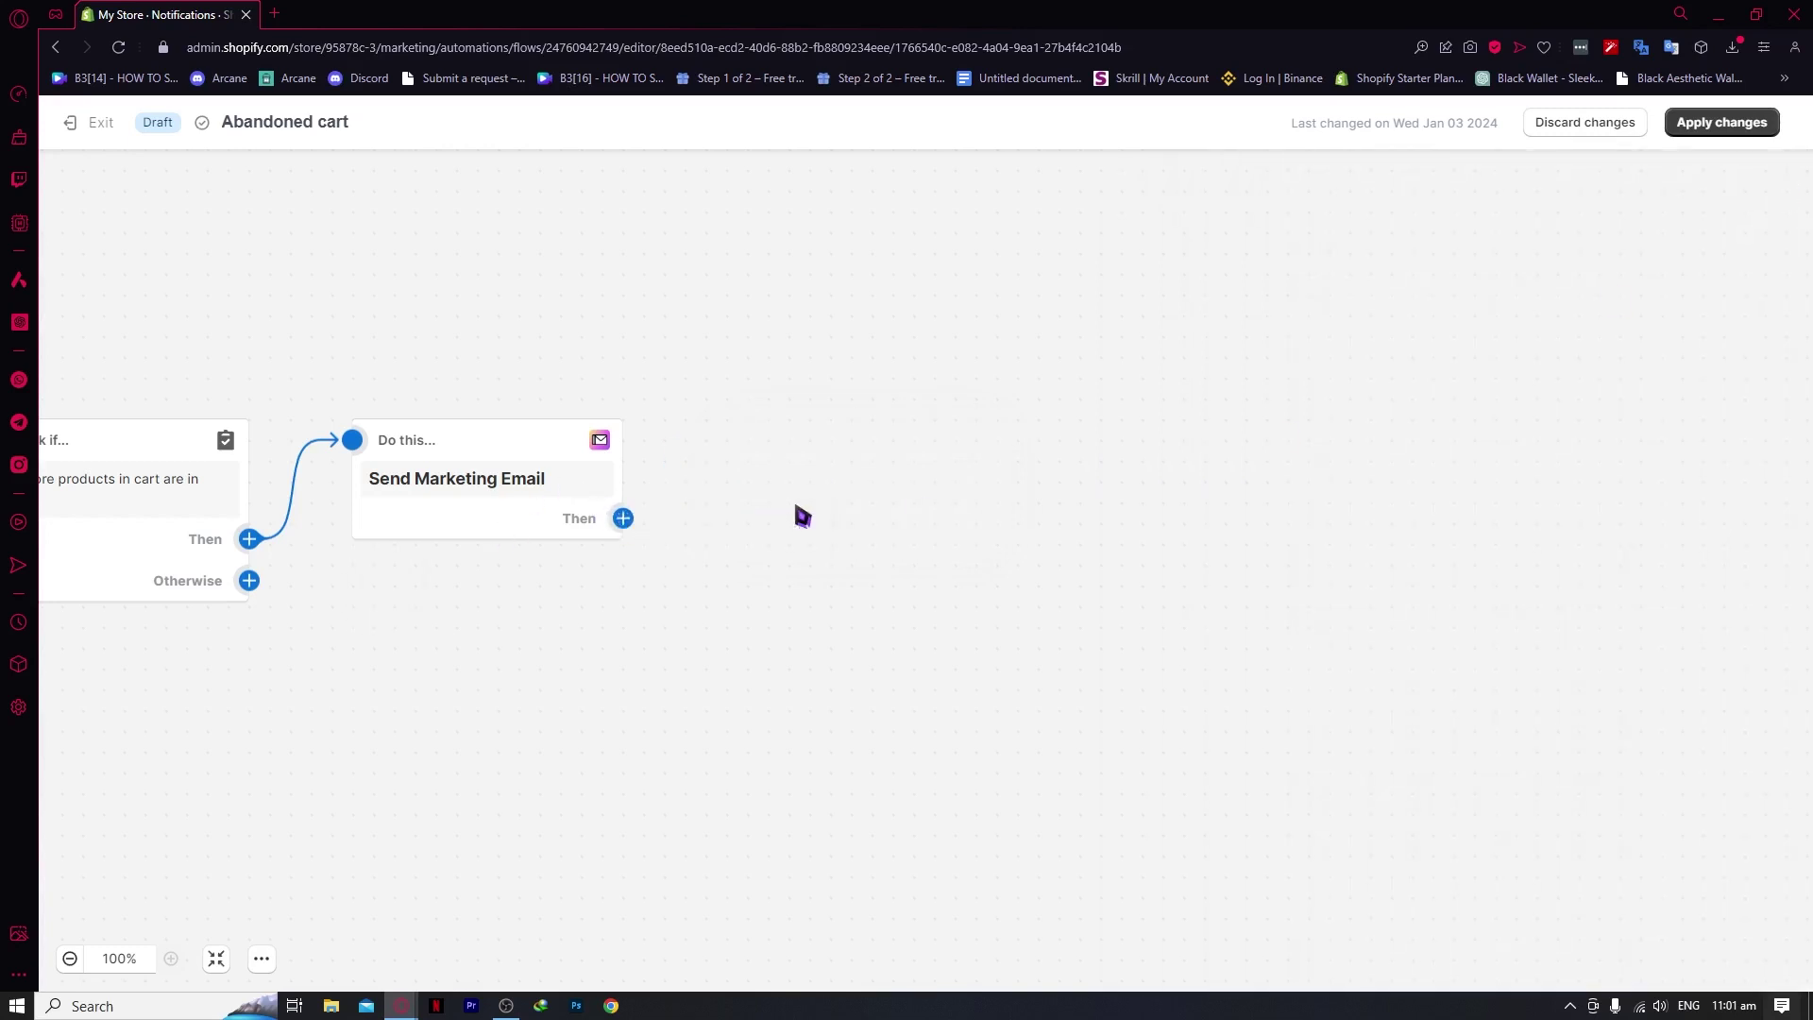
Try to add a second Send Marketing Email action from the Email app after the existing one.
left_click(623, 518)
left_click(1437, 522)
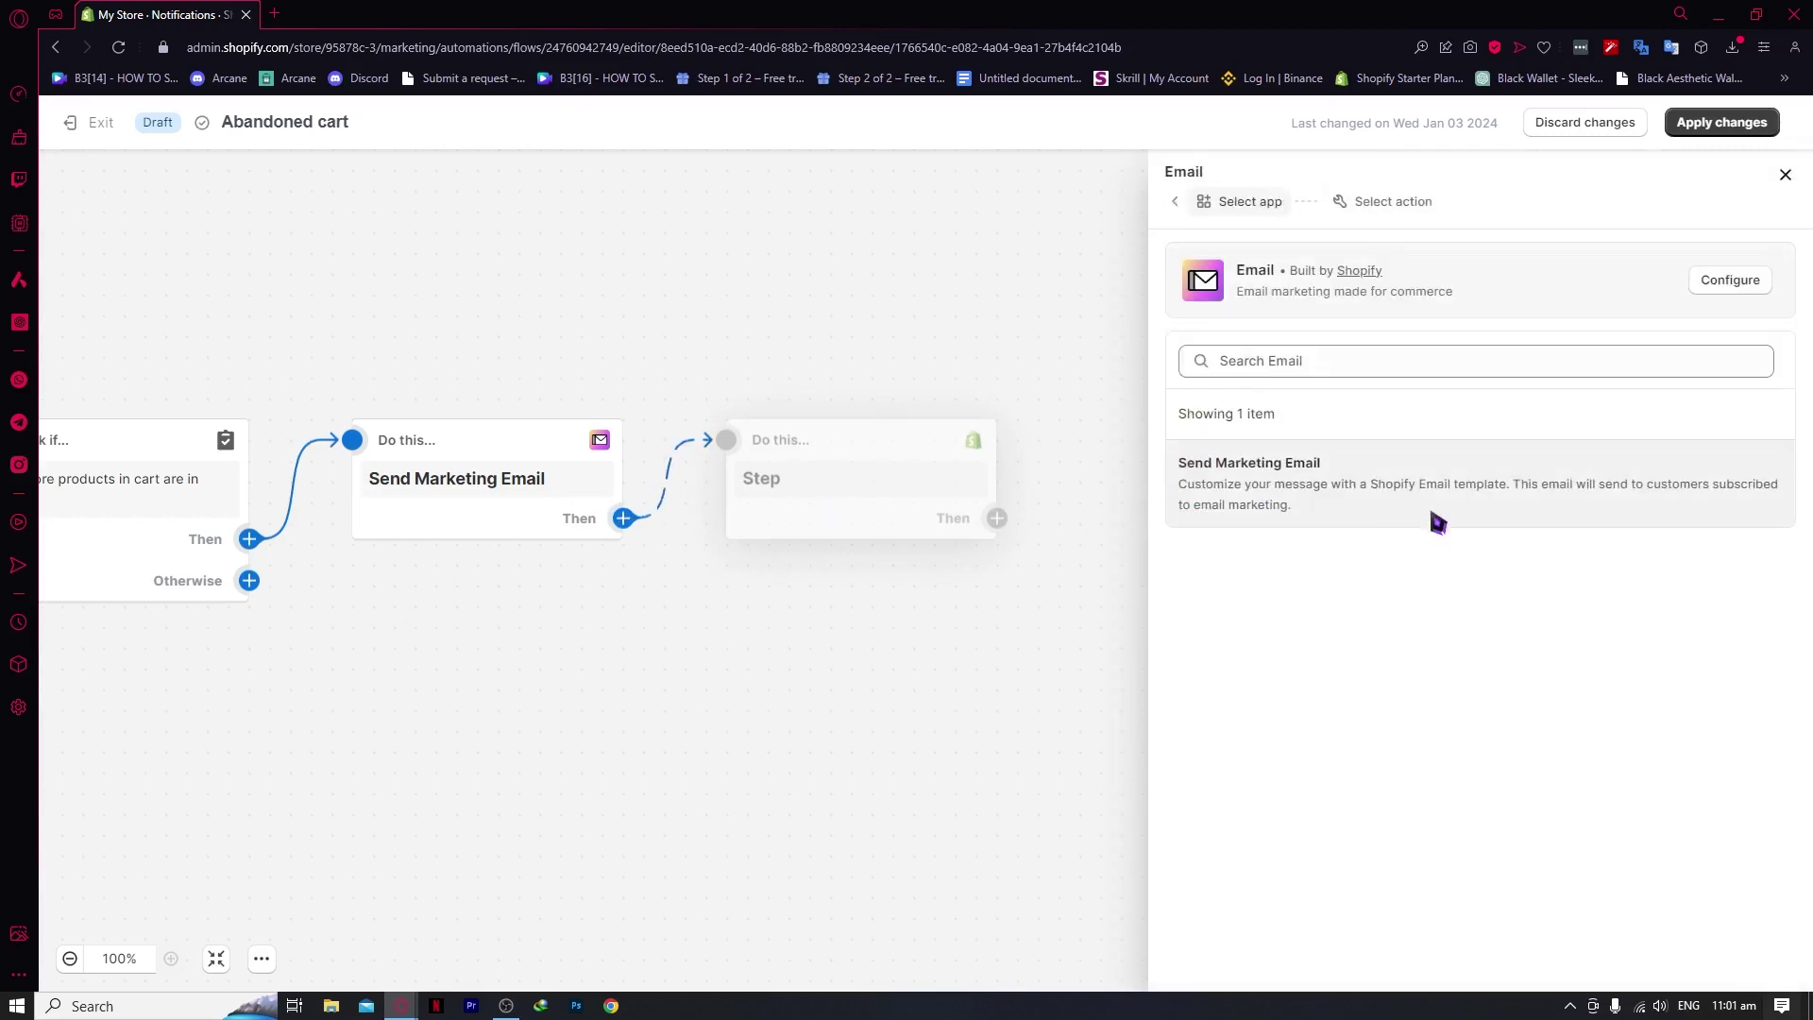
left_click(1275, 488)
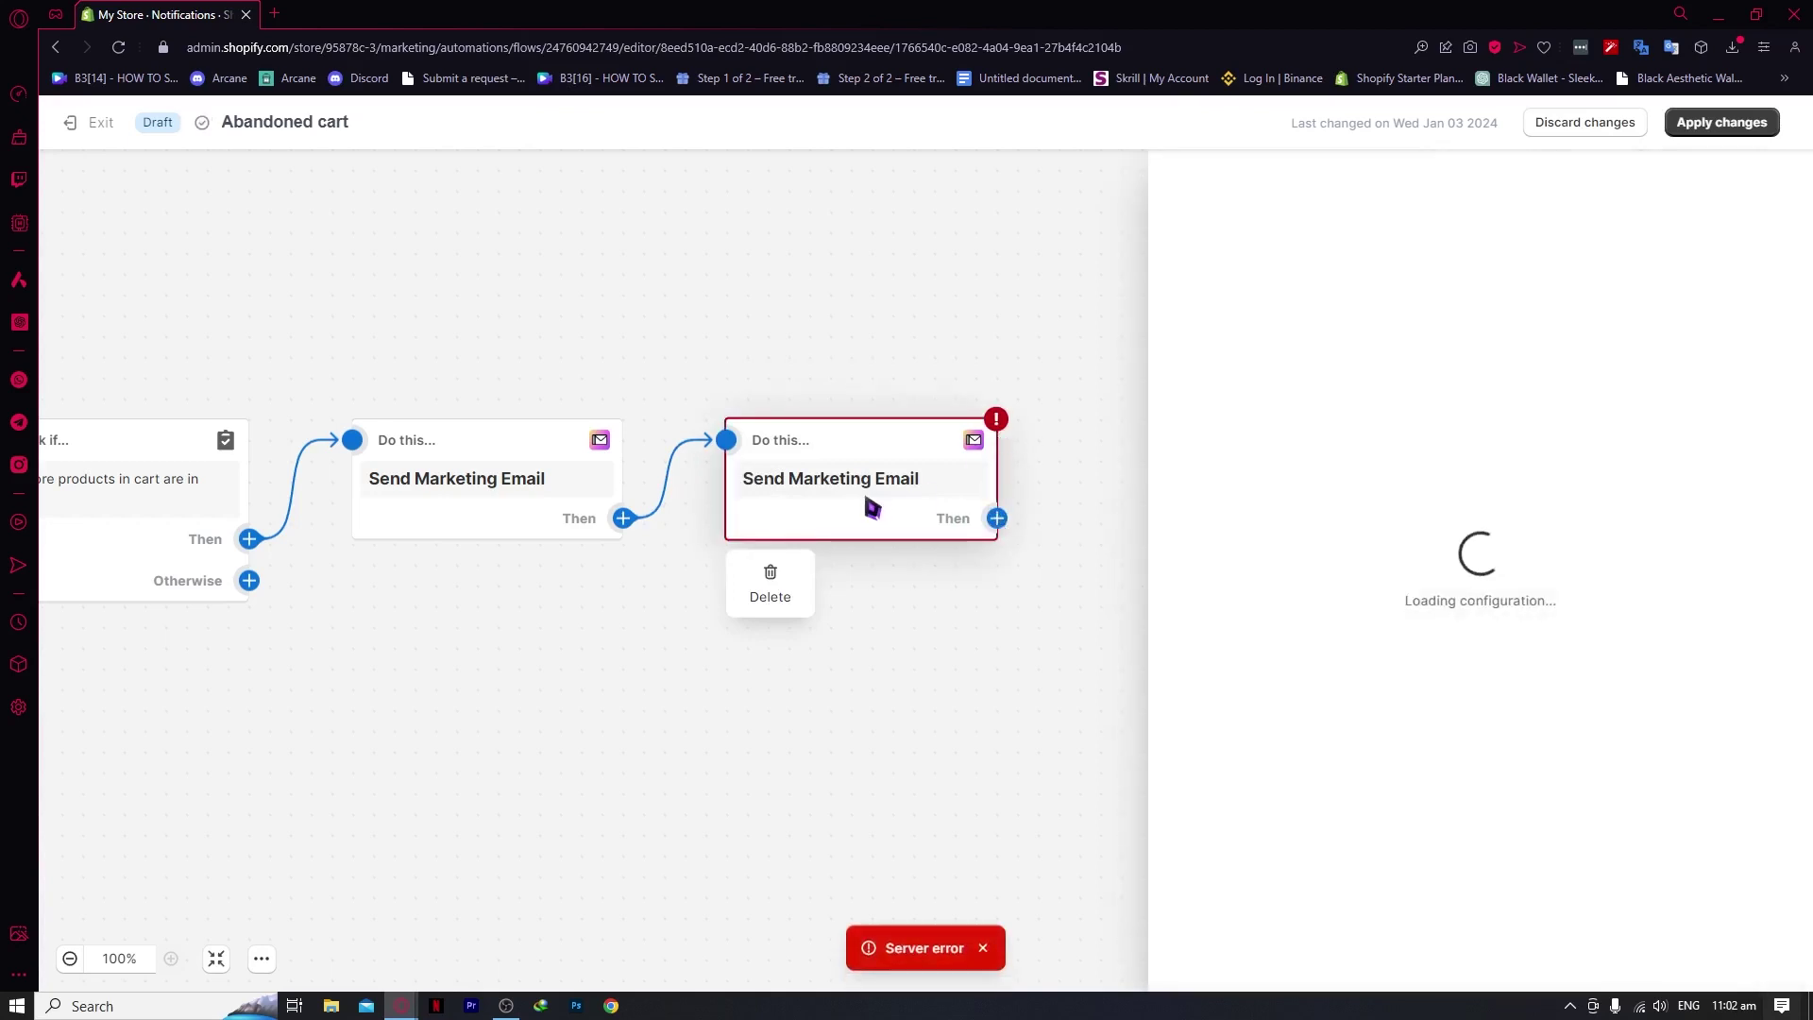
Delete the second Send Marketing Email action from the end of the workflow.
mouse_move(781, 518)
left_click(742, 585)
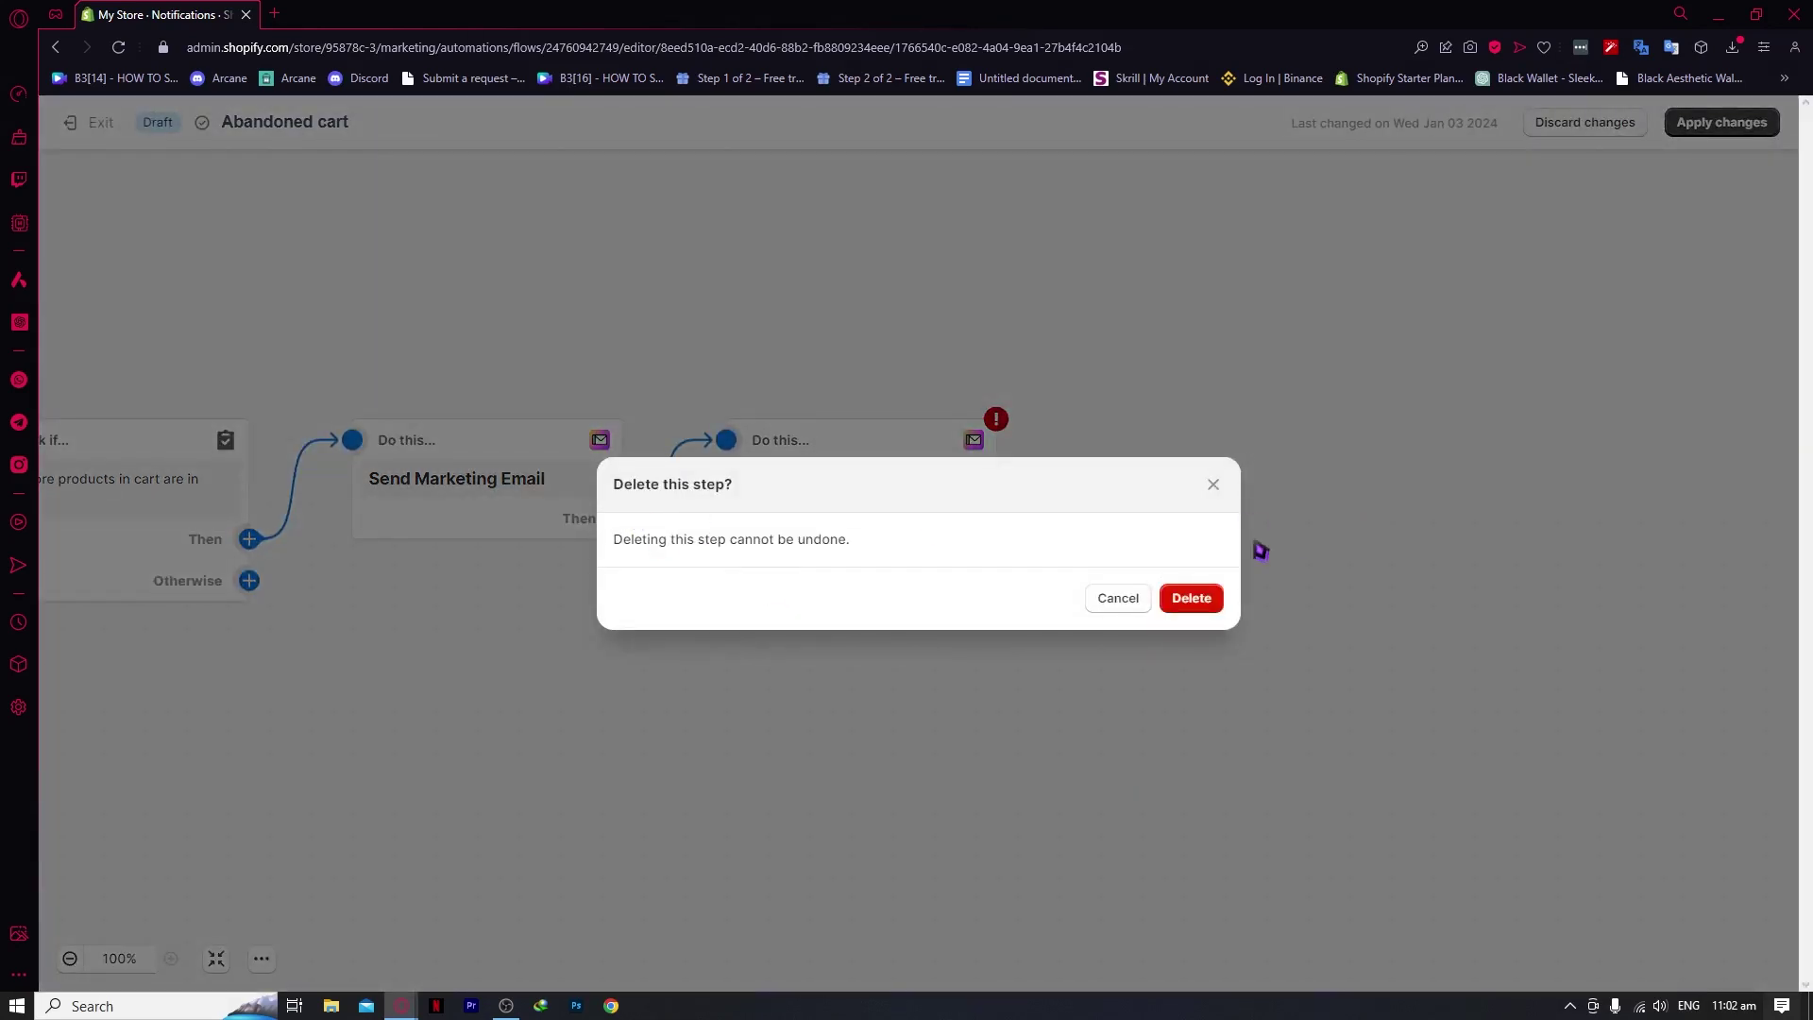
left_click(1183, 598)
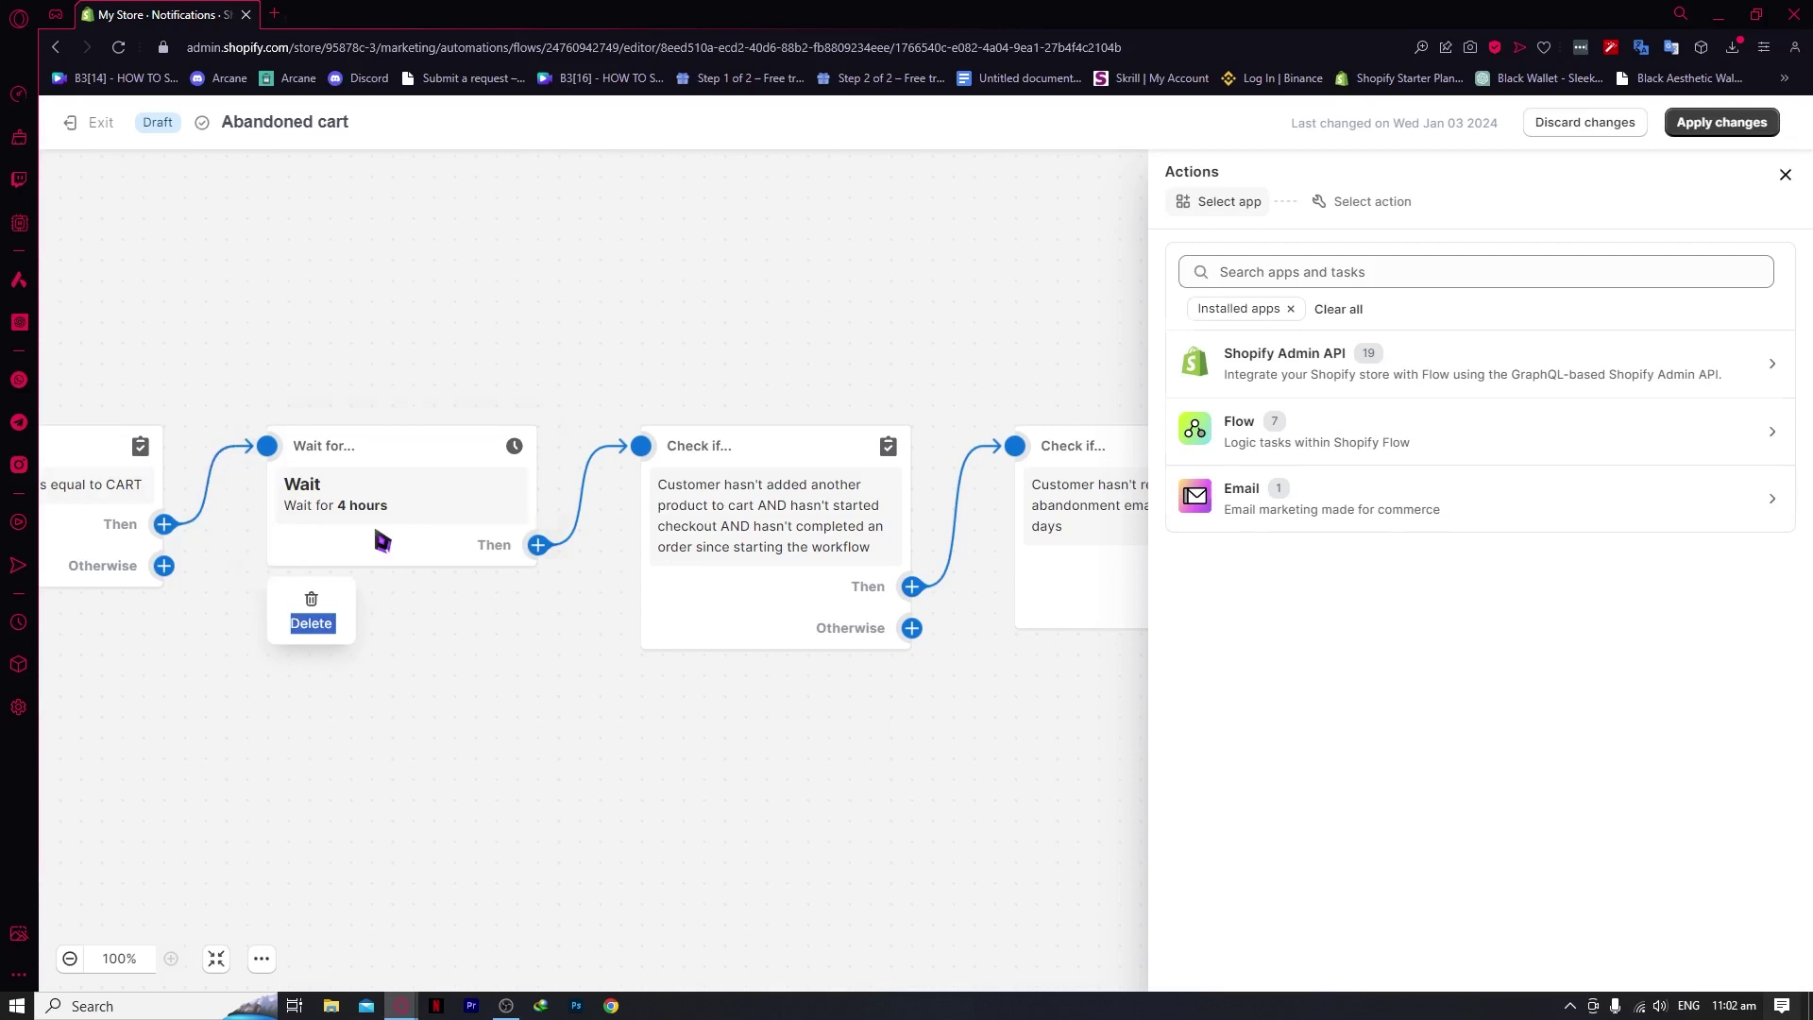
Apply the pending changes to the active Abandoned cart workflow.
left_click(381, 540)
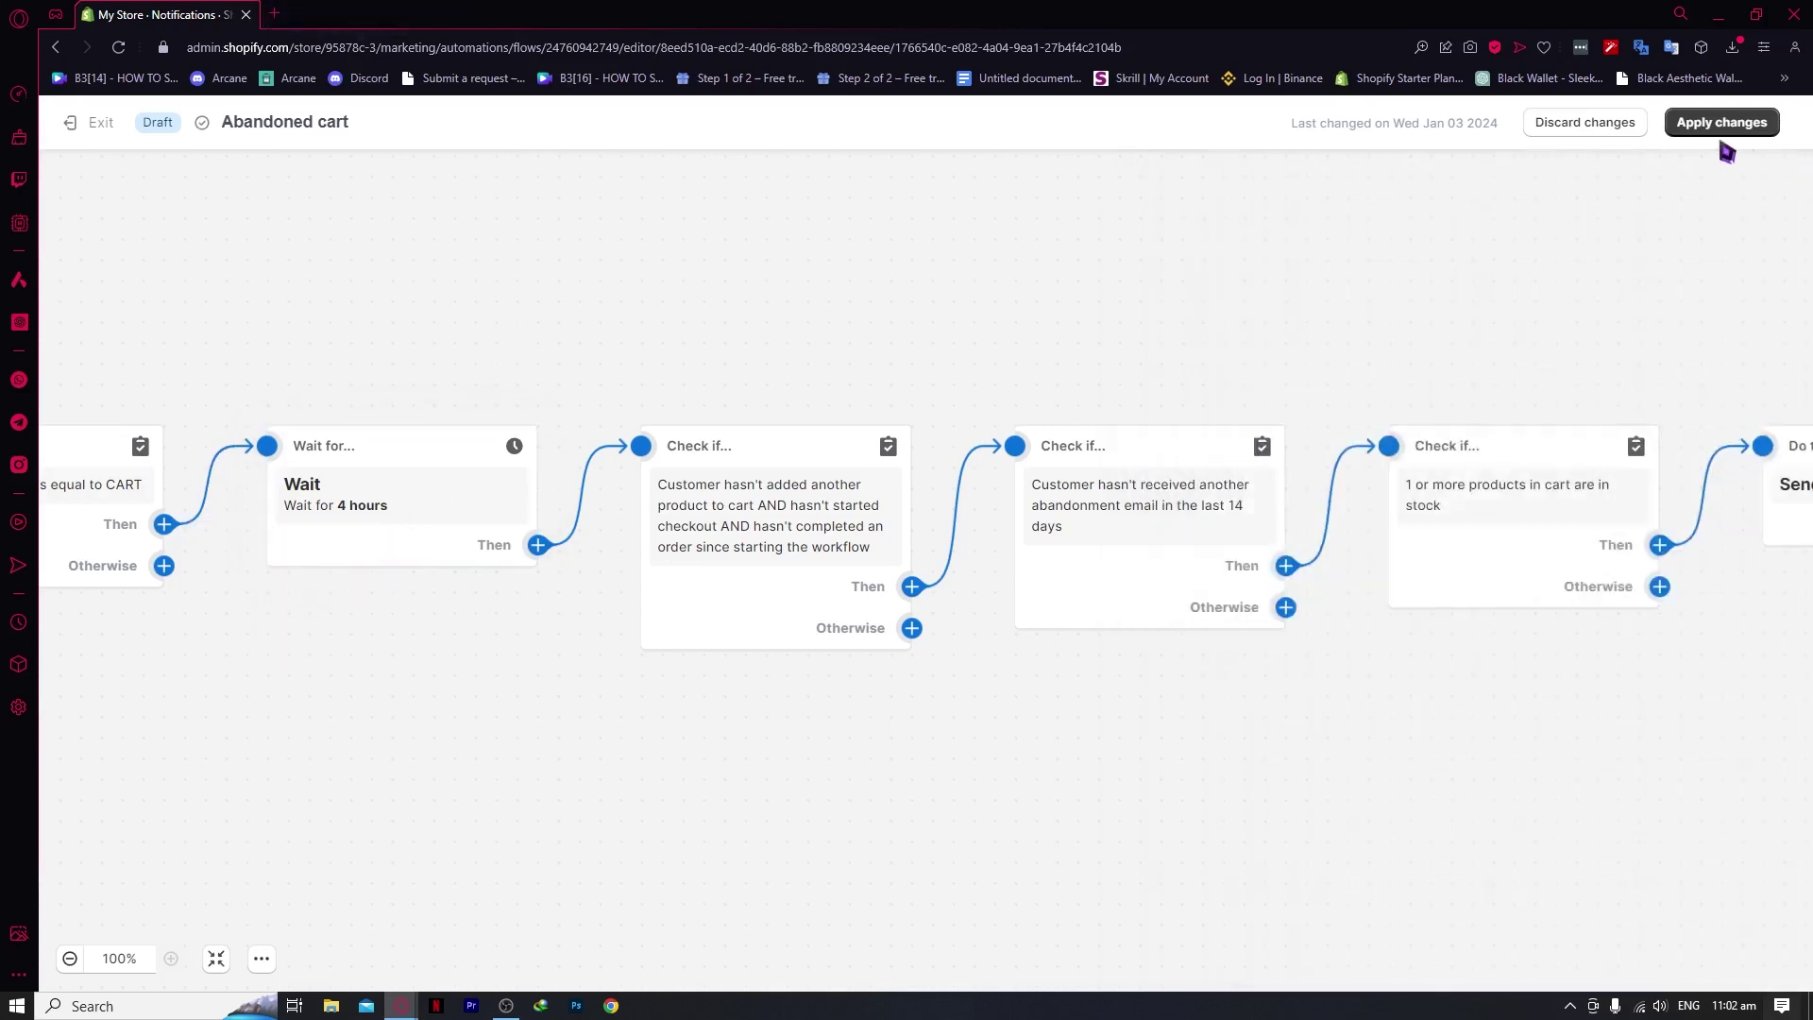
left_click(1704, 126)
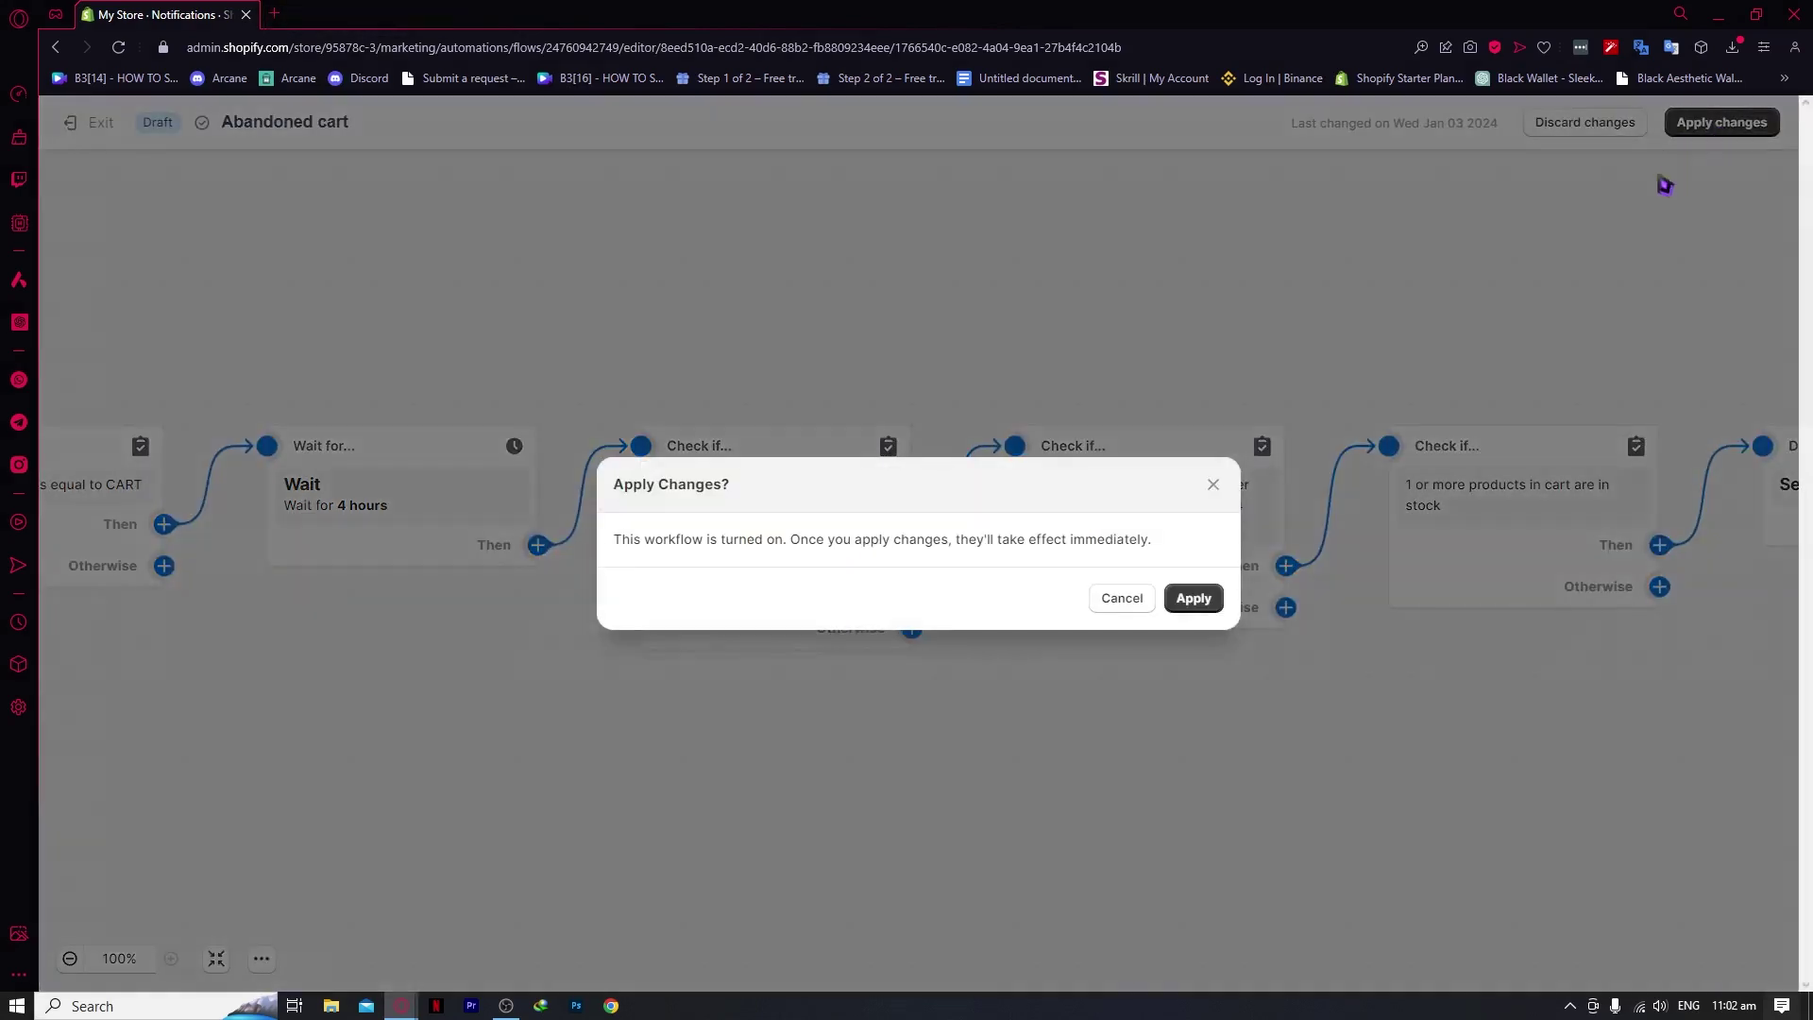
left_click(1200, 604)
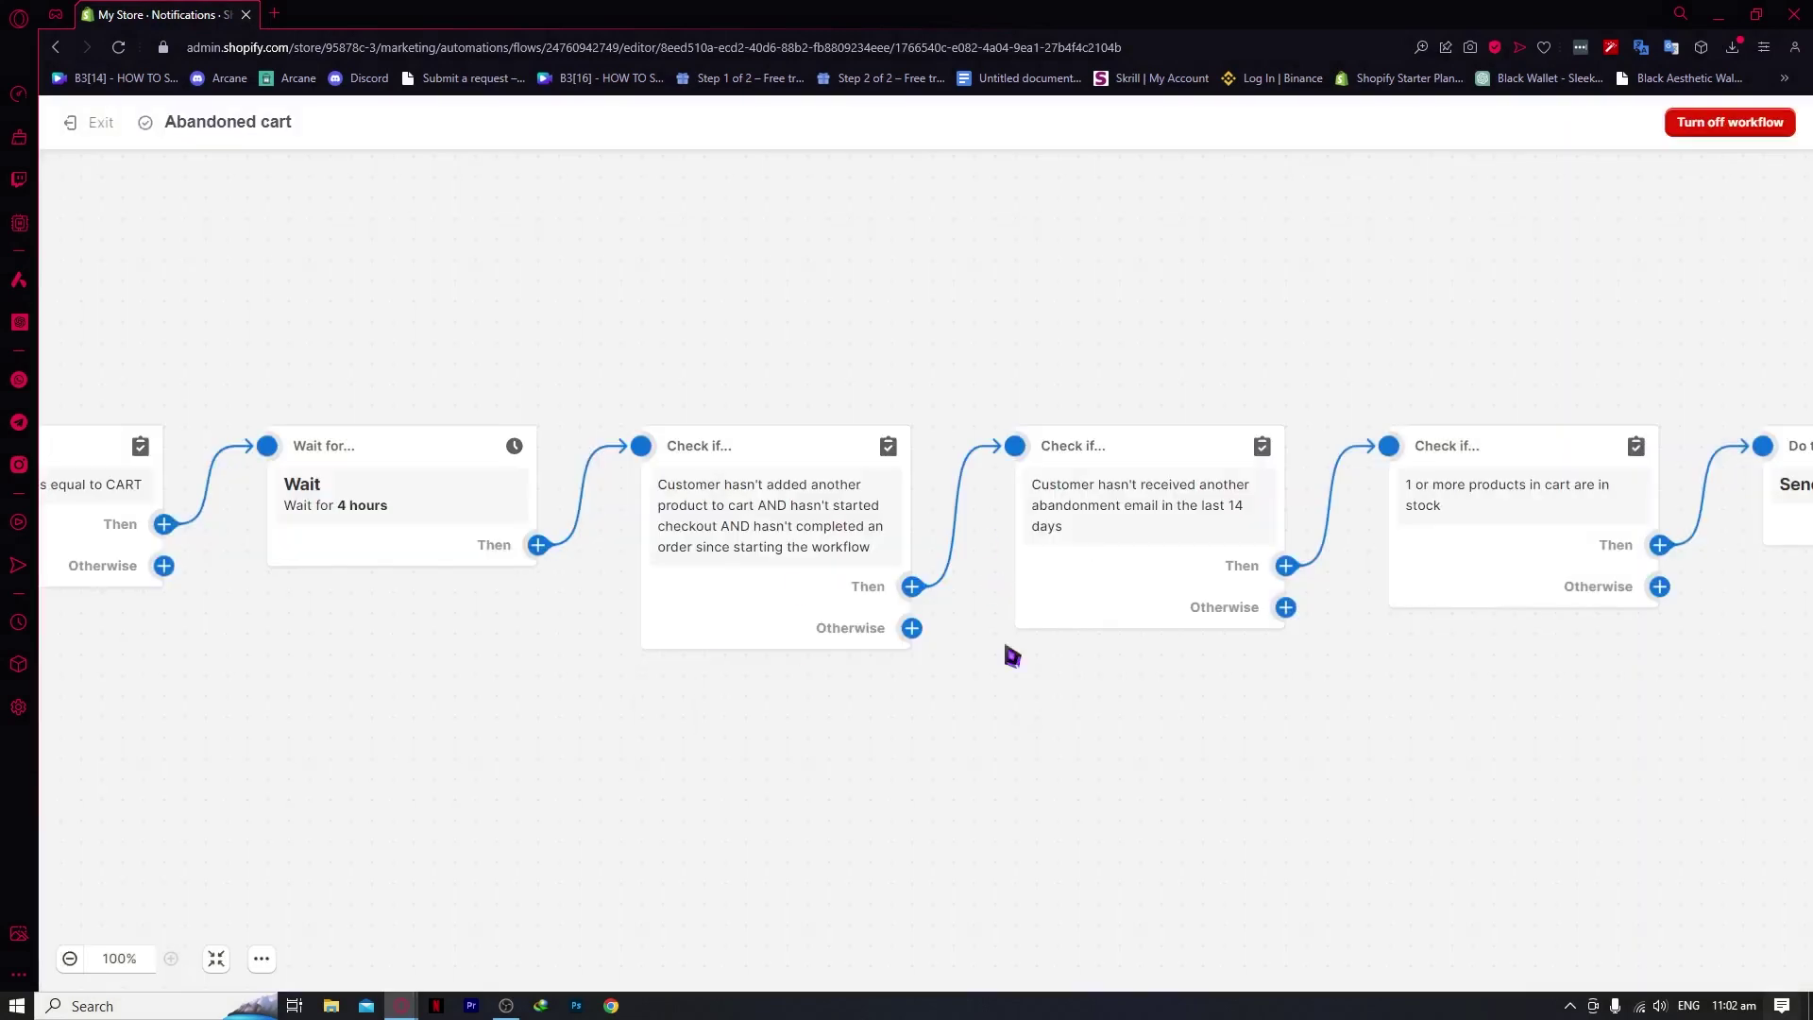
Exit the workflow editor, review the Abandoned cart automation's activity and run history, and return to the automations list.
left_click(98, 125)
scroll(907, 614, "down", 3)
scroll(798, 548, "up", 3)
scroll(963, 529, "down", 3)
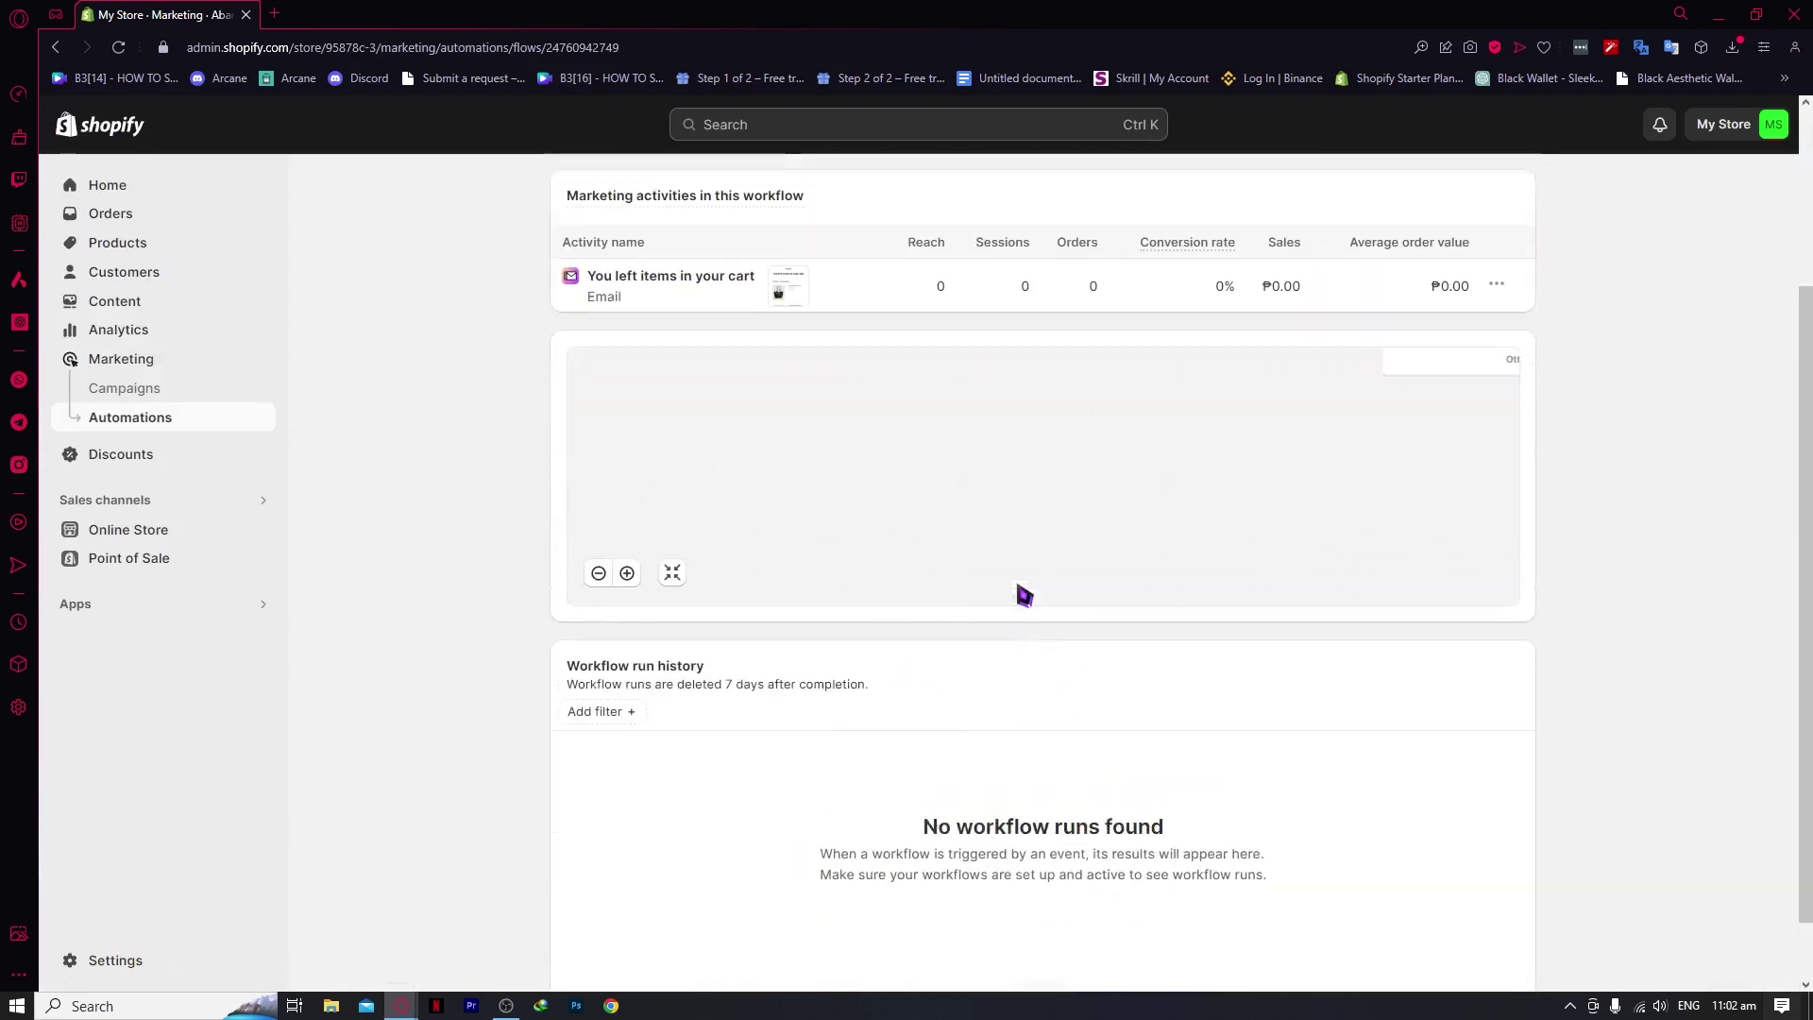
scroll(1023, 595, "up", 3)
left_click(567, 194)
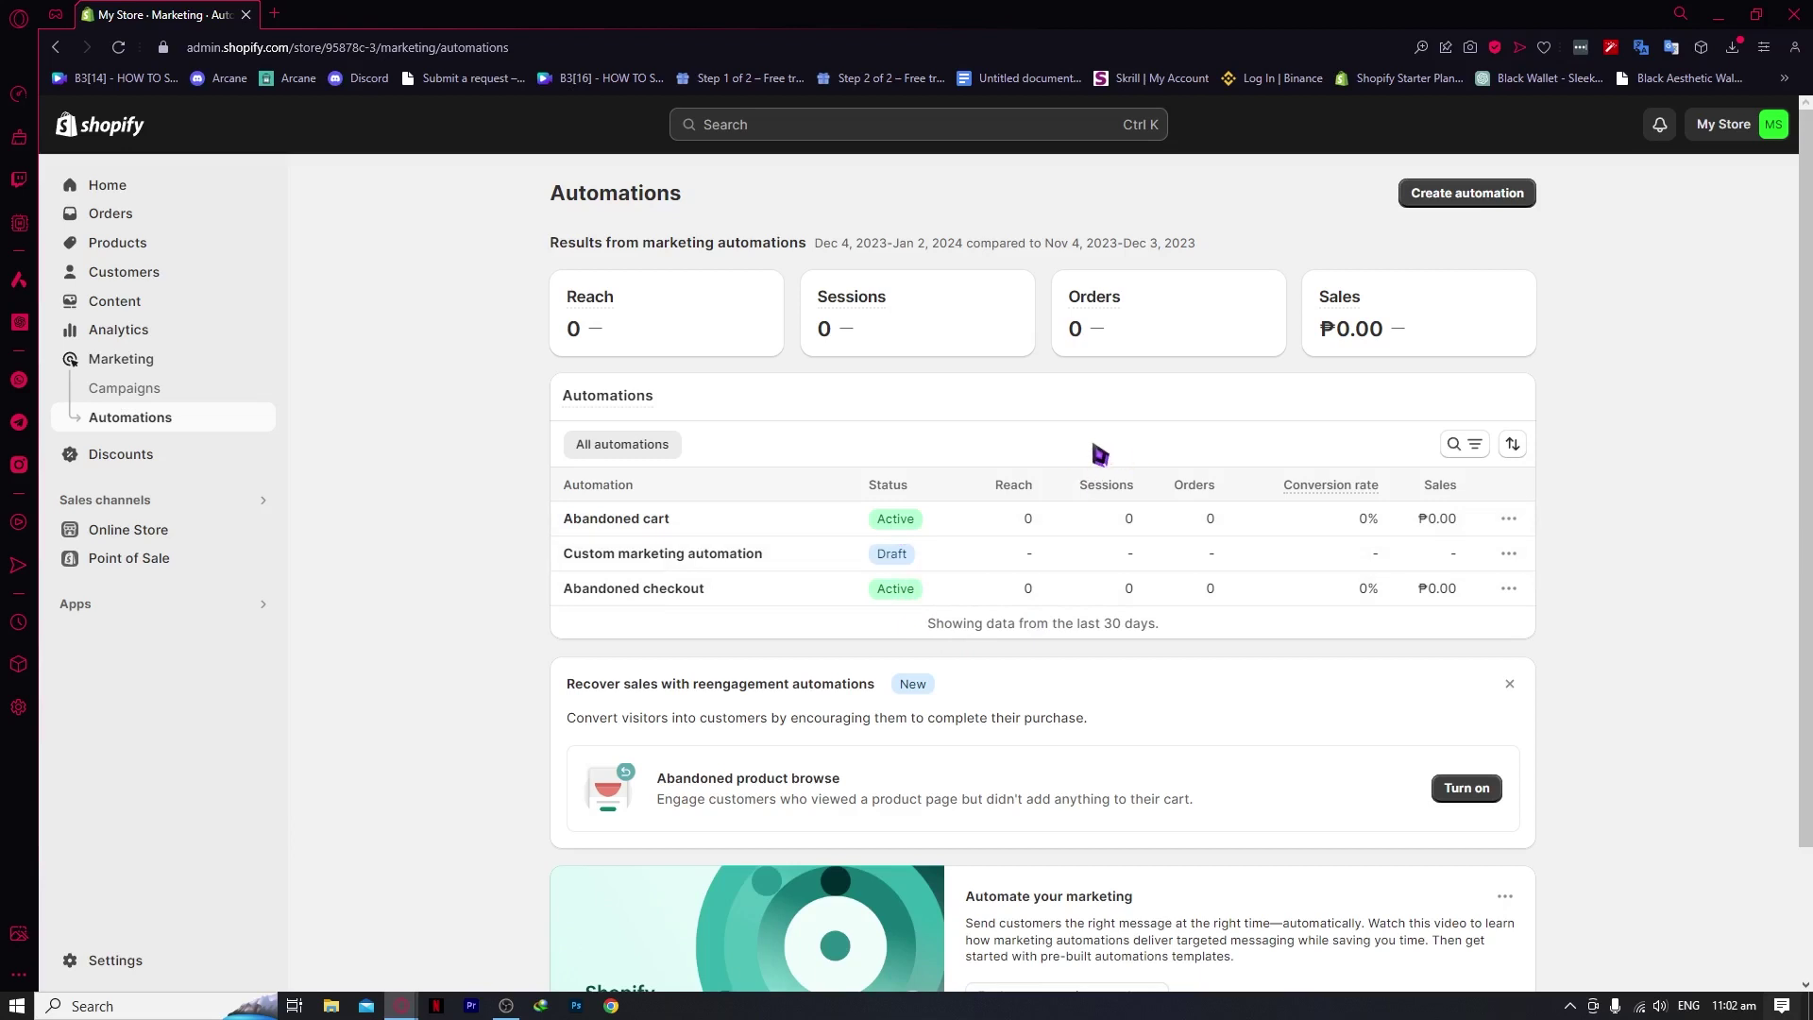
Create an automation from the Welcome new subscriber template and return to the automations list, leaving it as a draft.
left_click(1453, 194)
scroll(1016, 317, "down", 2)
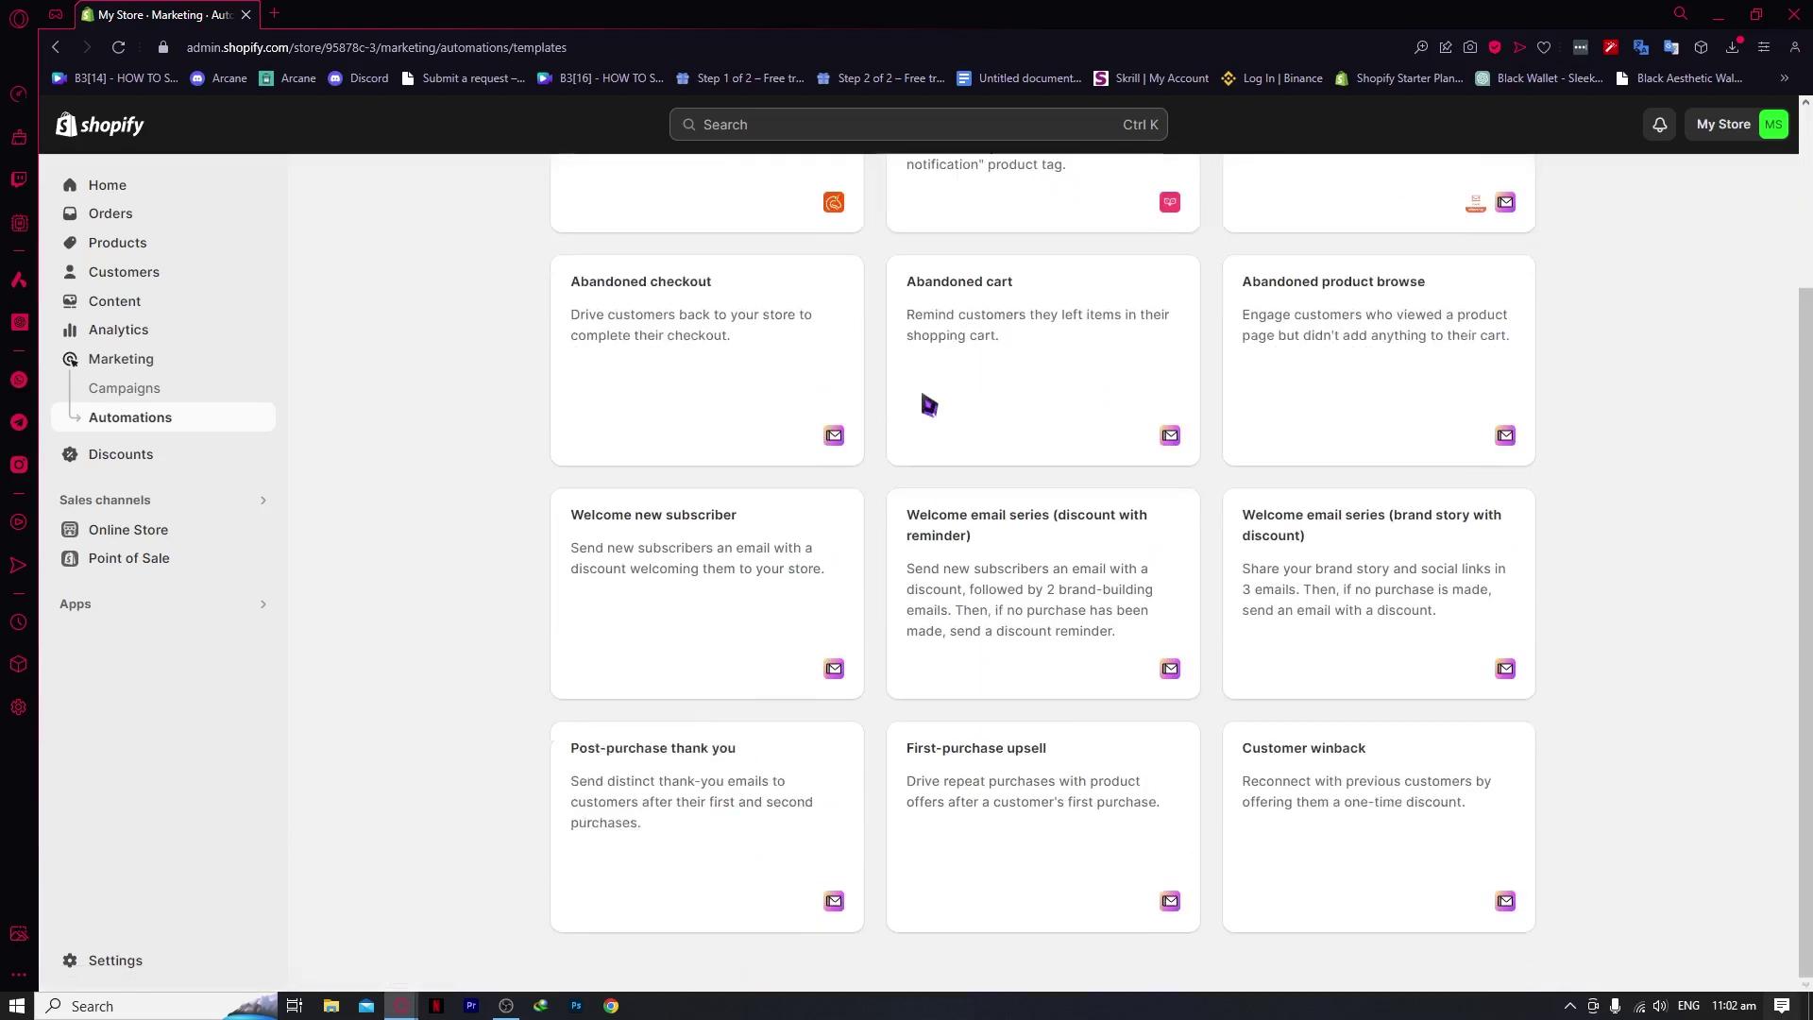
scroll(995, 772, "up", 3)
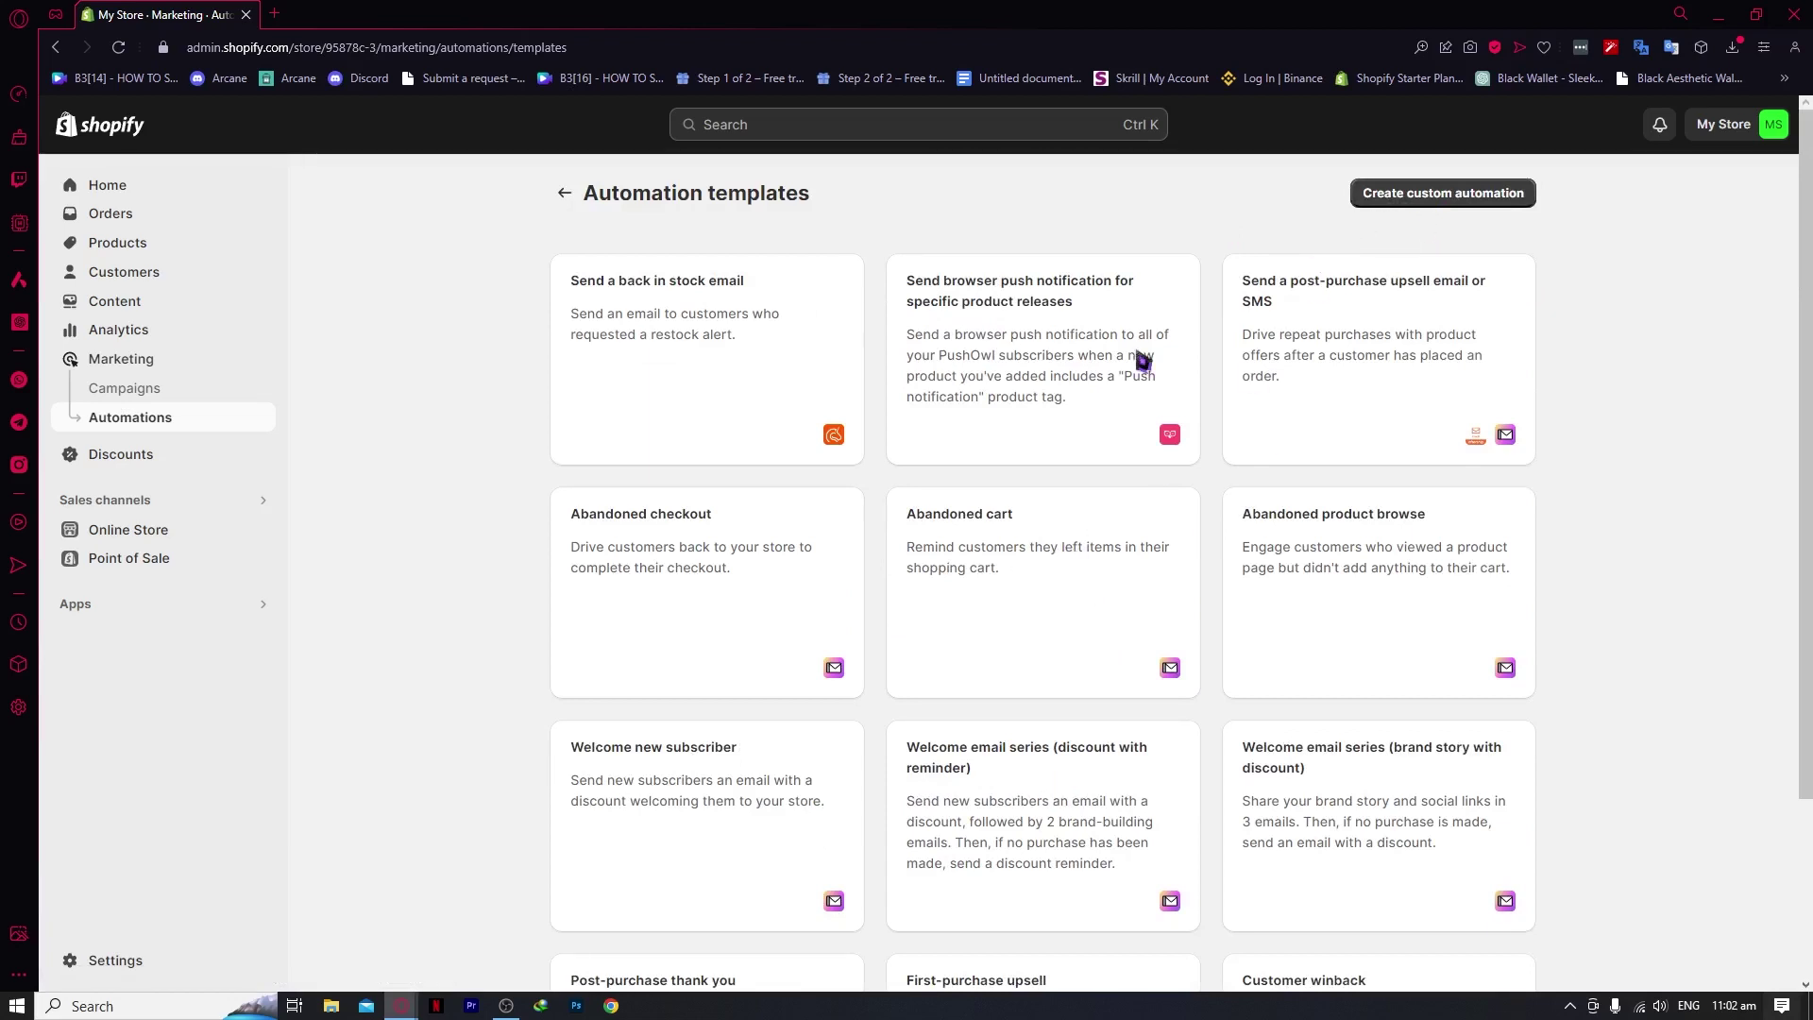
scroll(1252, 384, "down", 3)
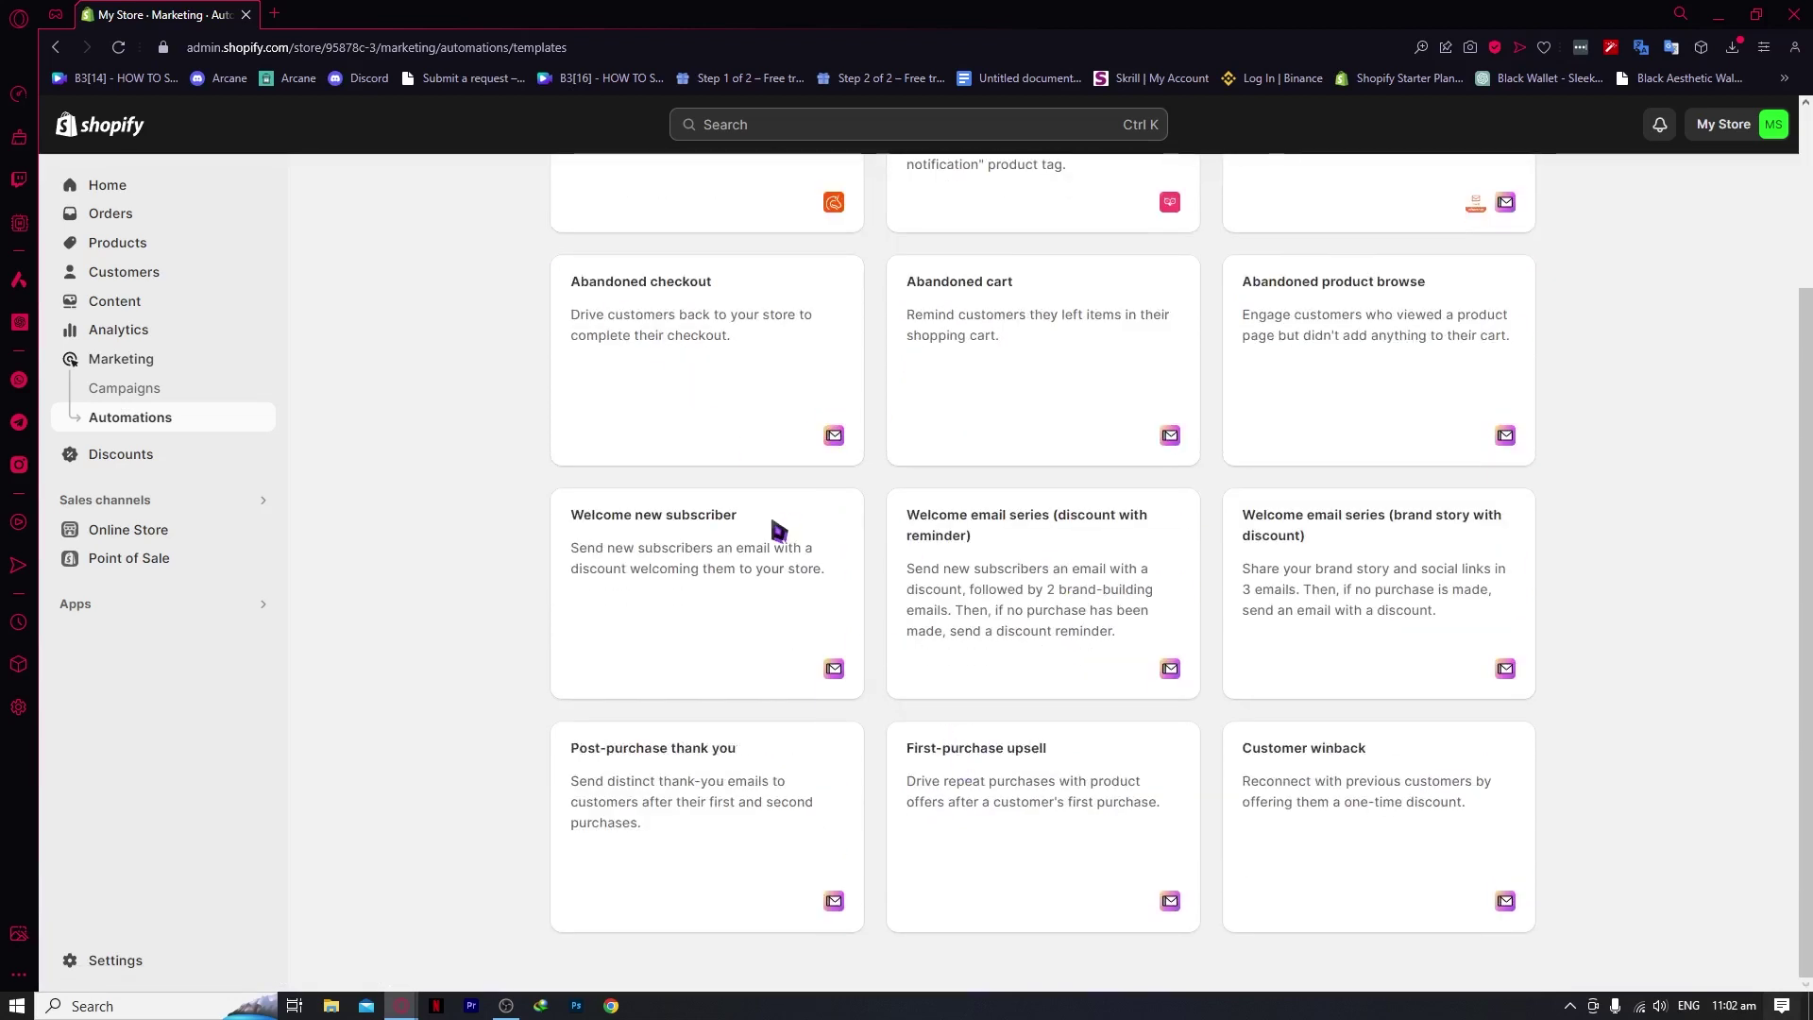
scroll(776, 525, "up", 3)
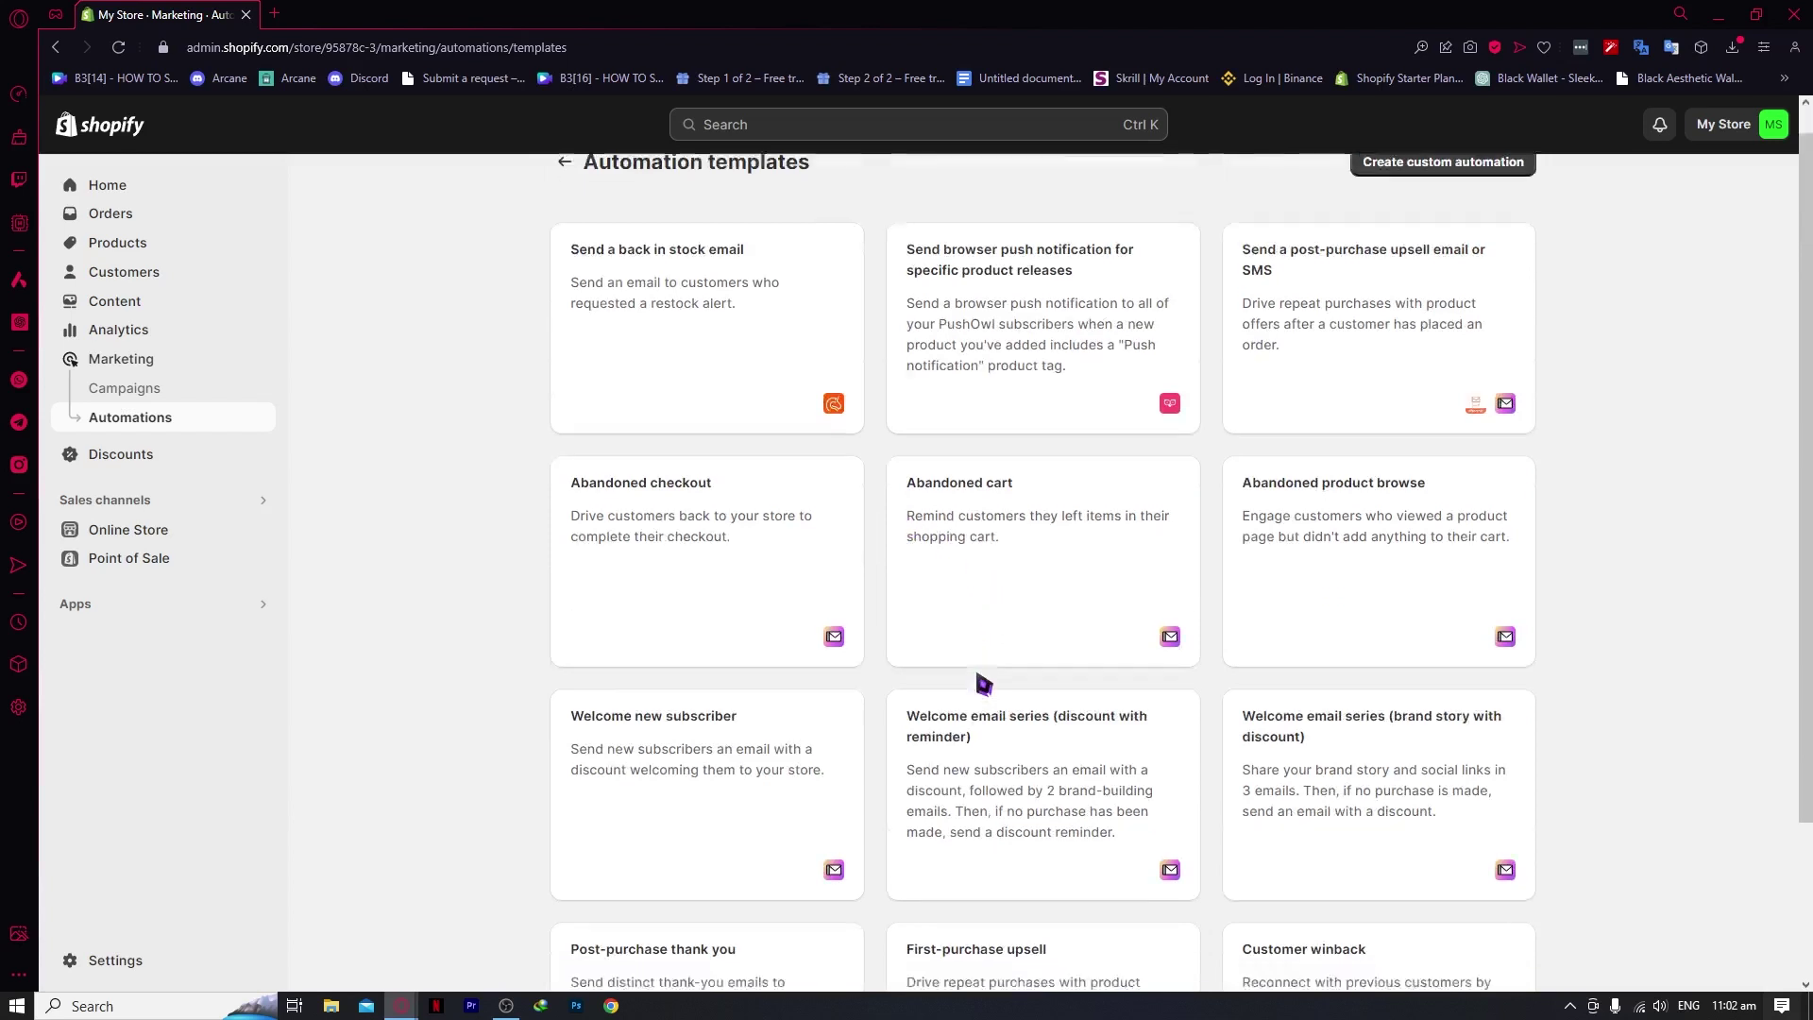
scroll(991, 662, "down", 3)
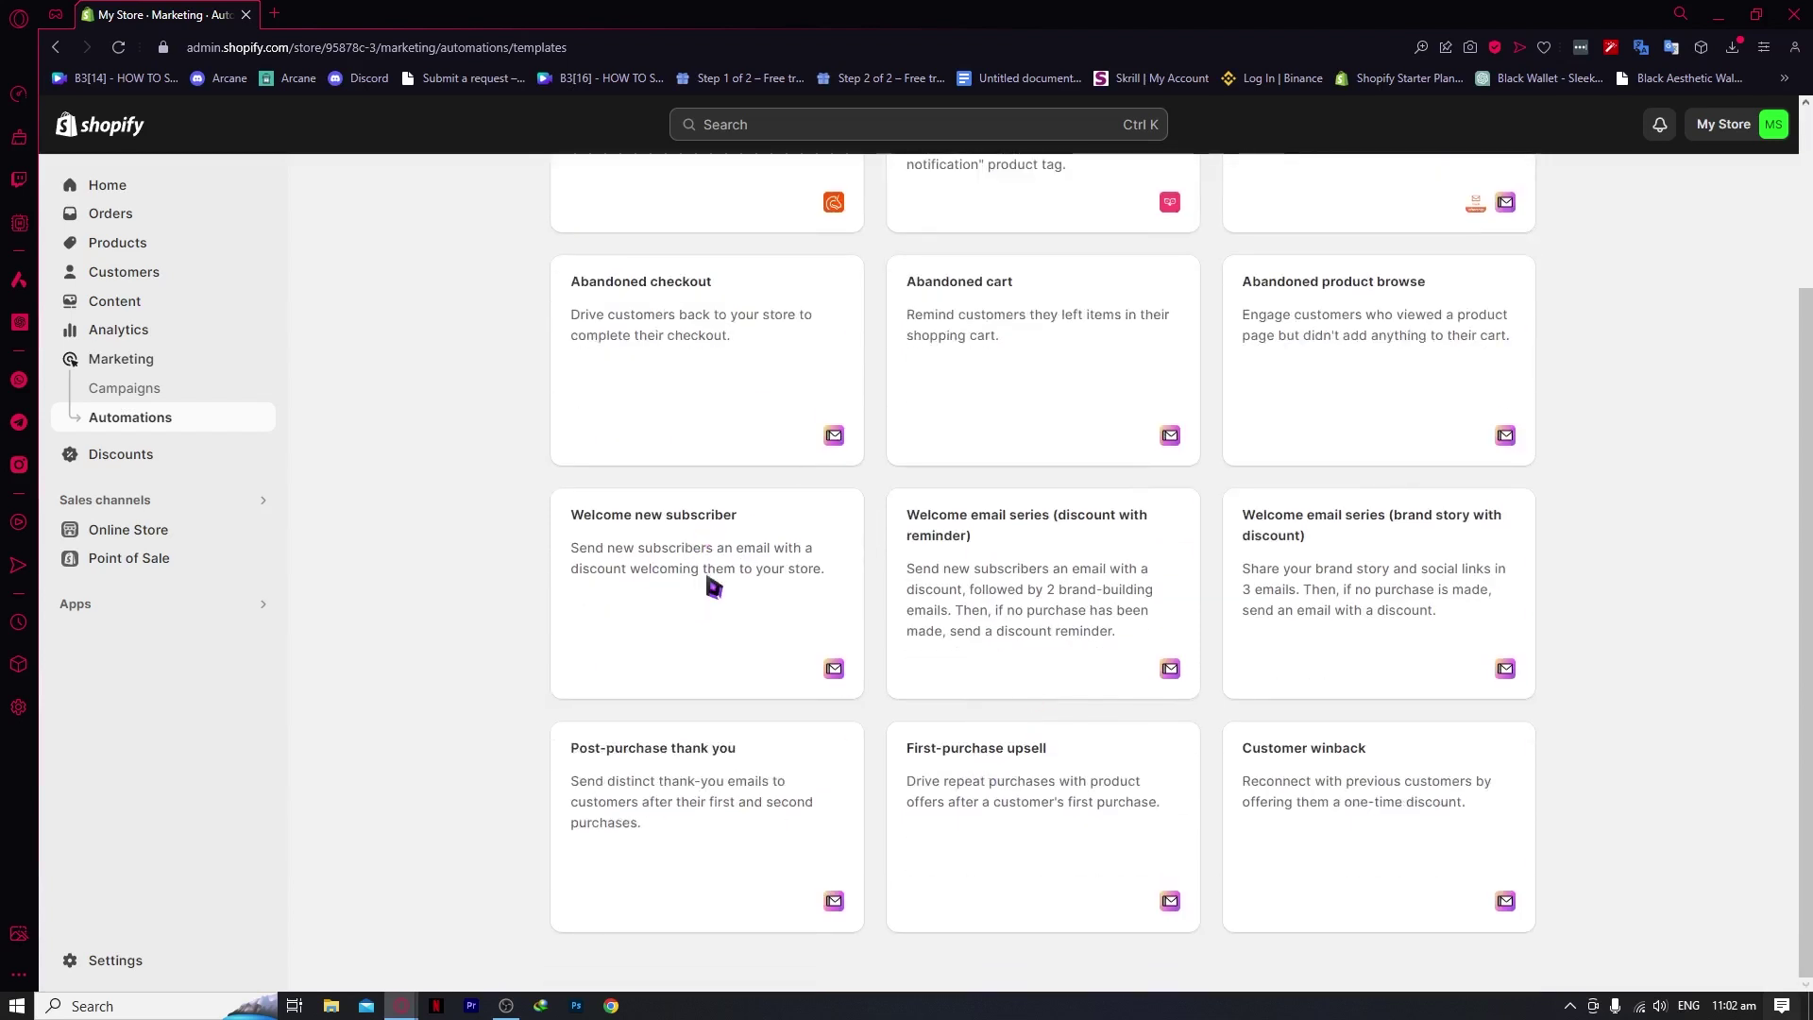
left_click(650, 552)
left_click(1338, 903)
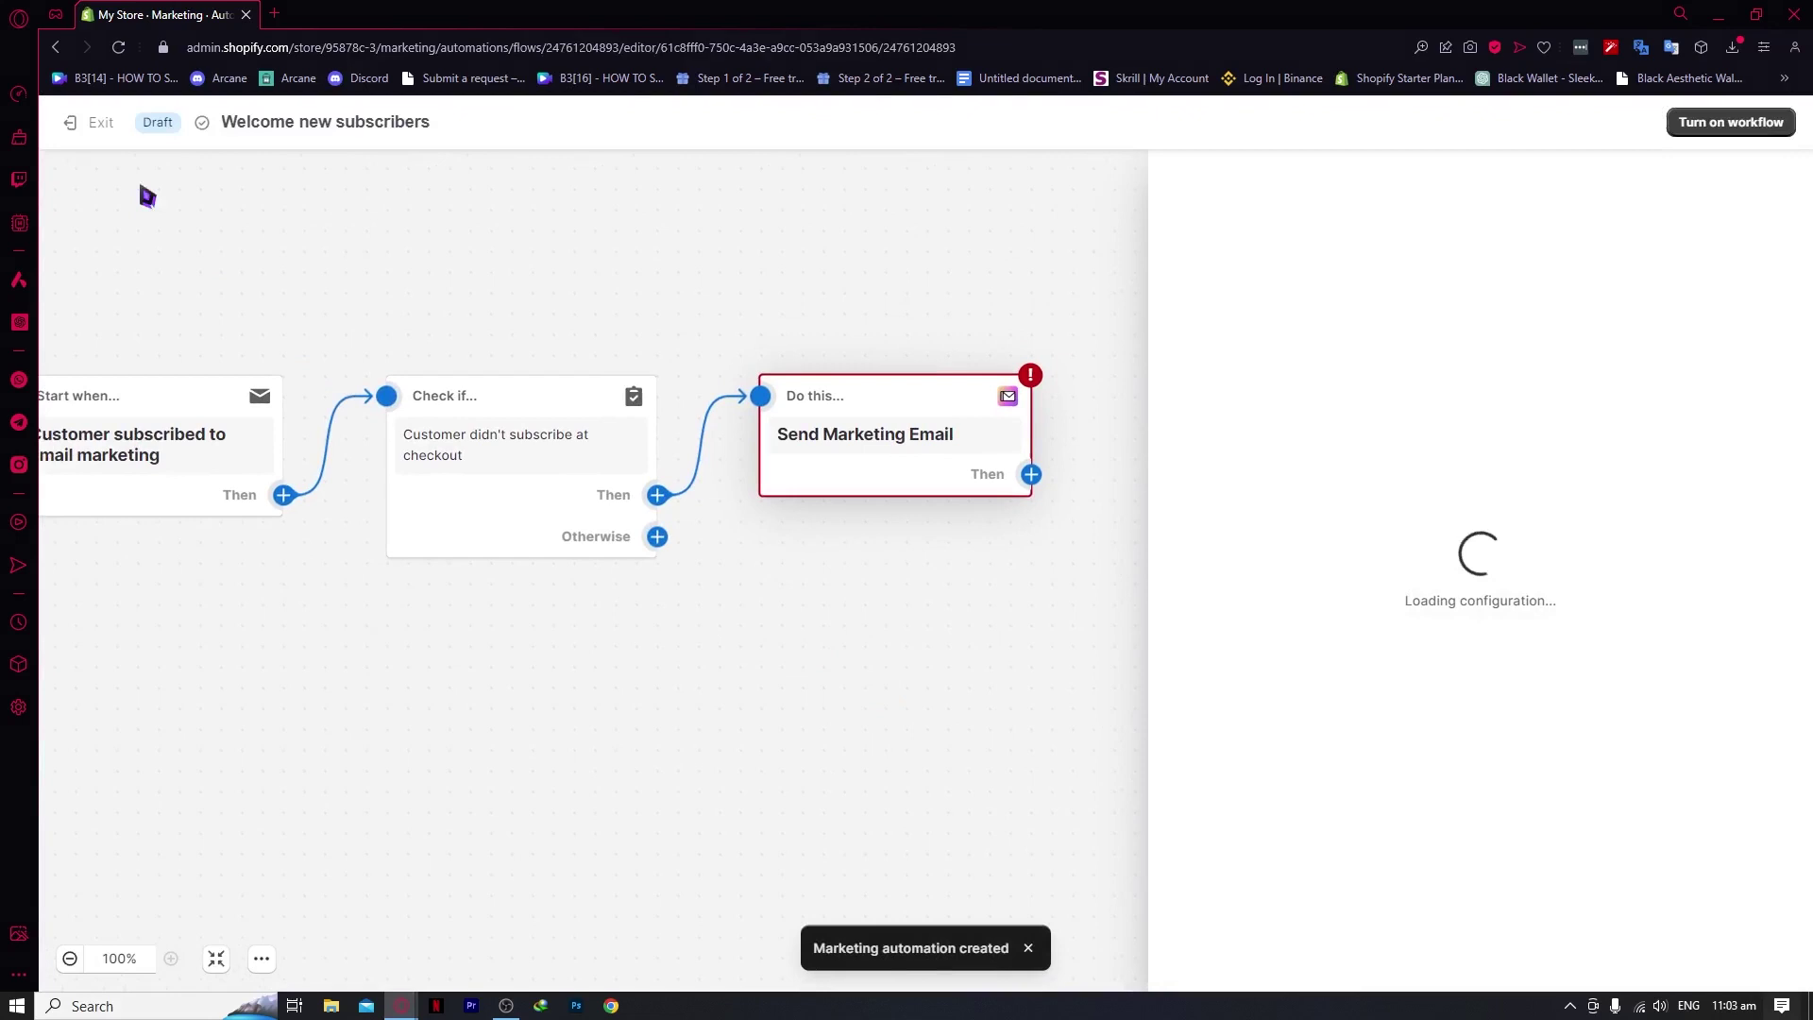
left_click(98, 123)
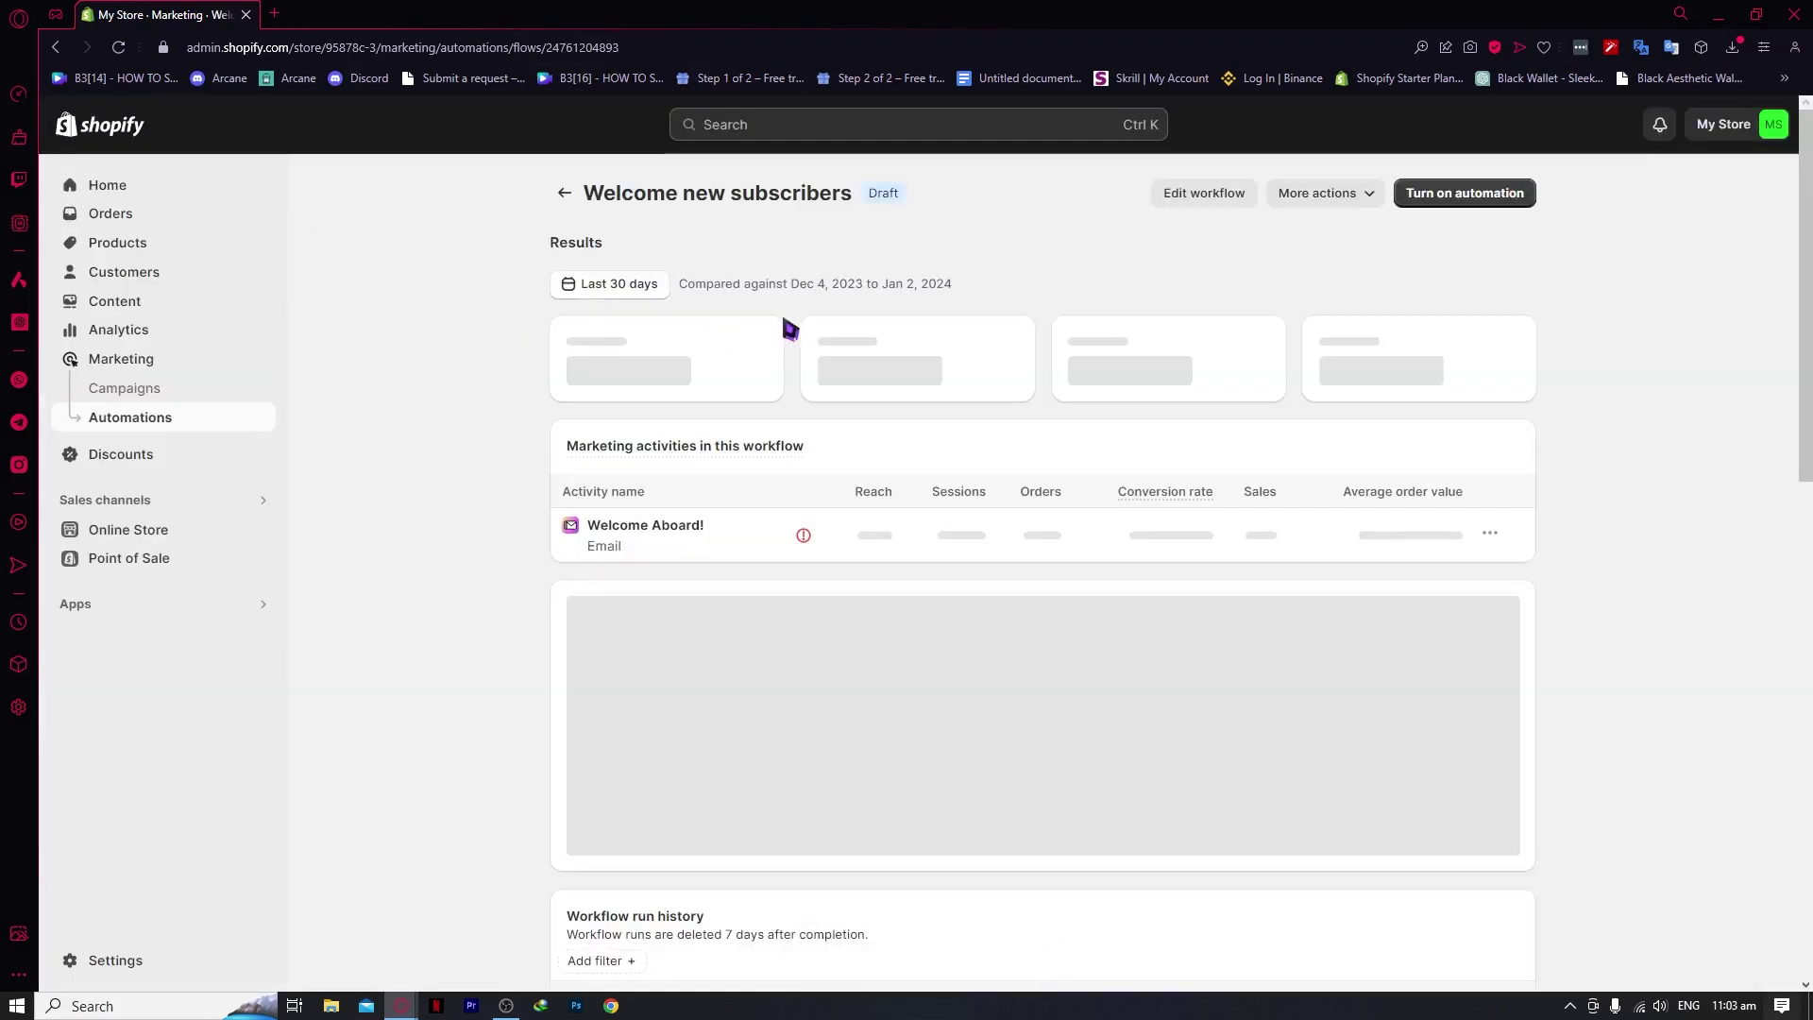
left_click(567, 195)
Create a blank custom automation, open its trigger selection, and exit the editor without choosing a trigger.
left_click(1419, 192)
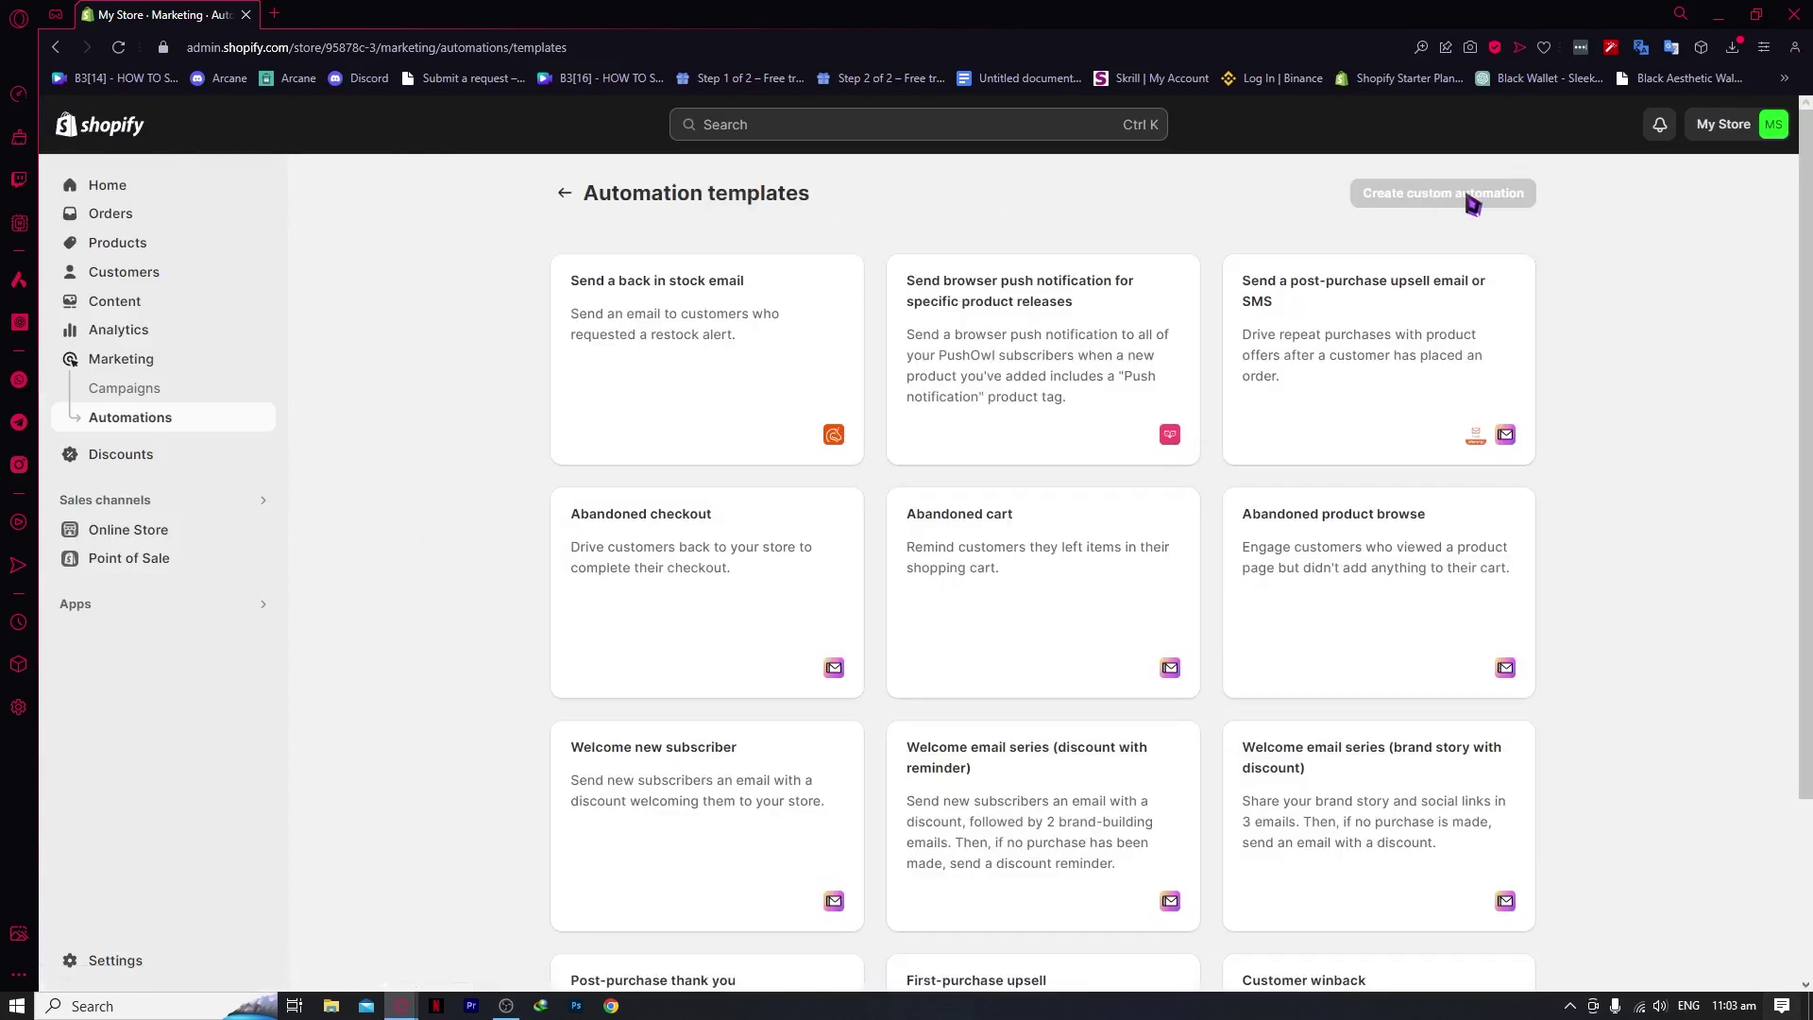
left_click(1437, 201)
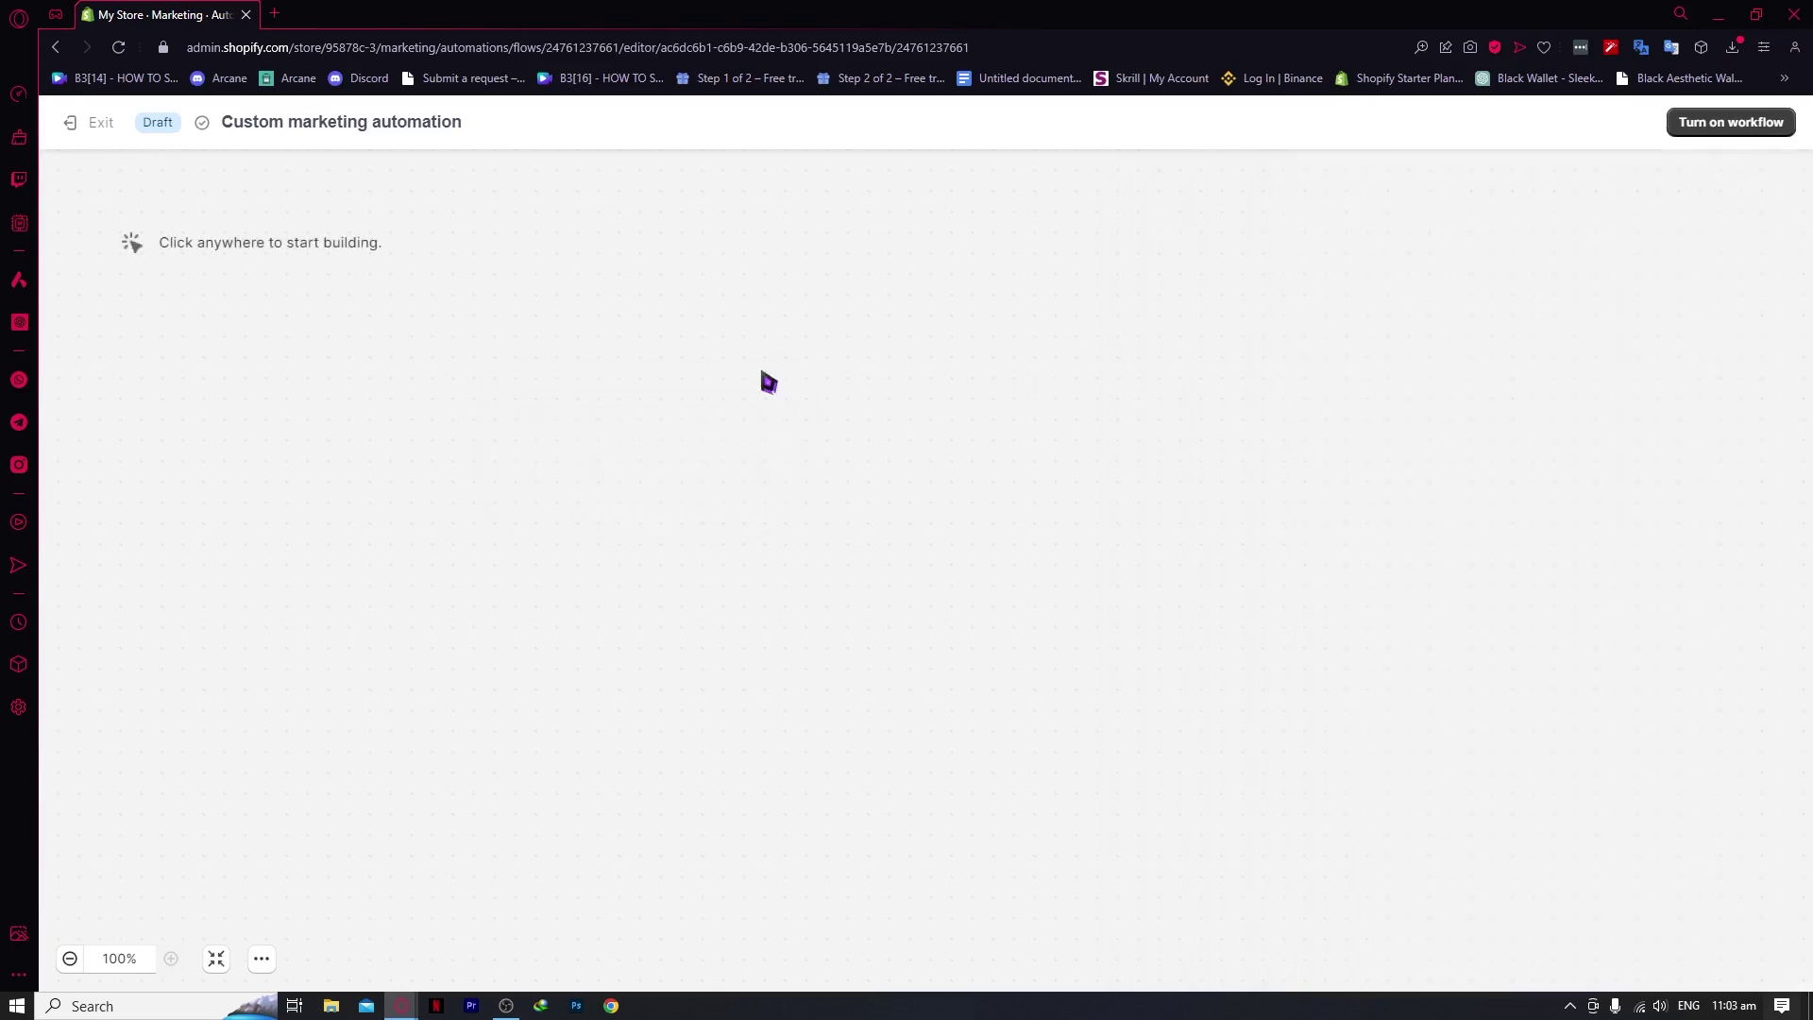
left_click(529, 396)
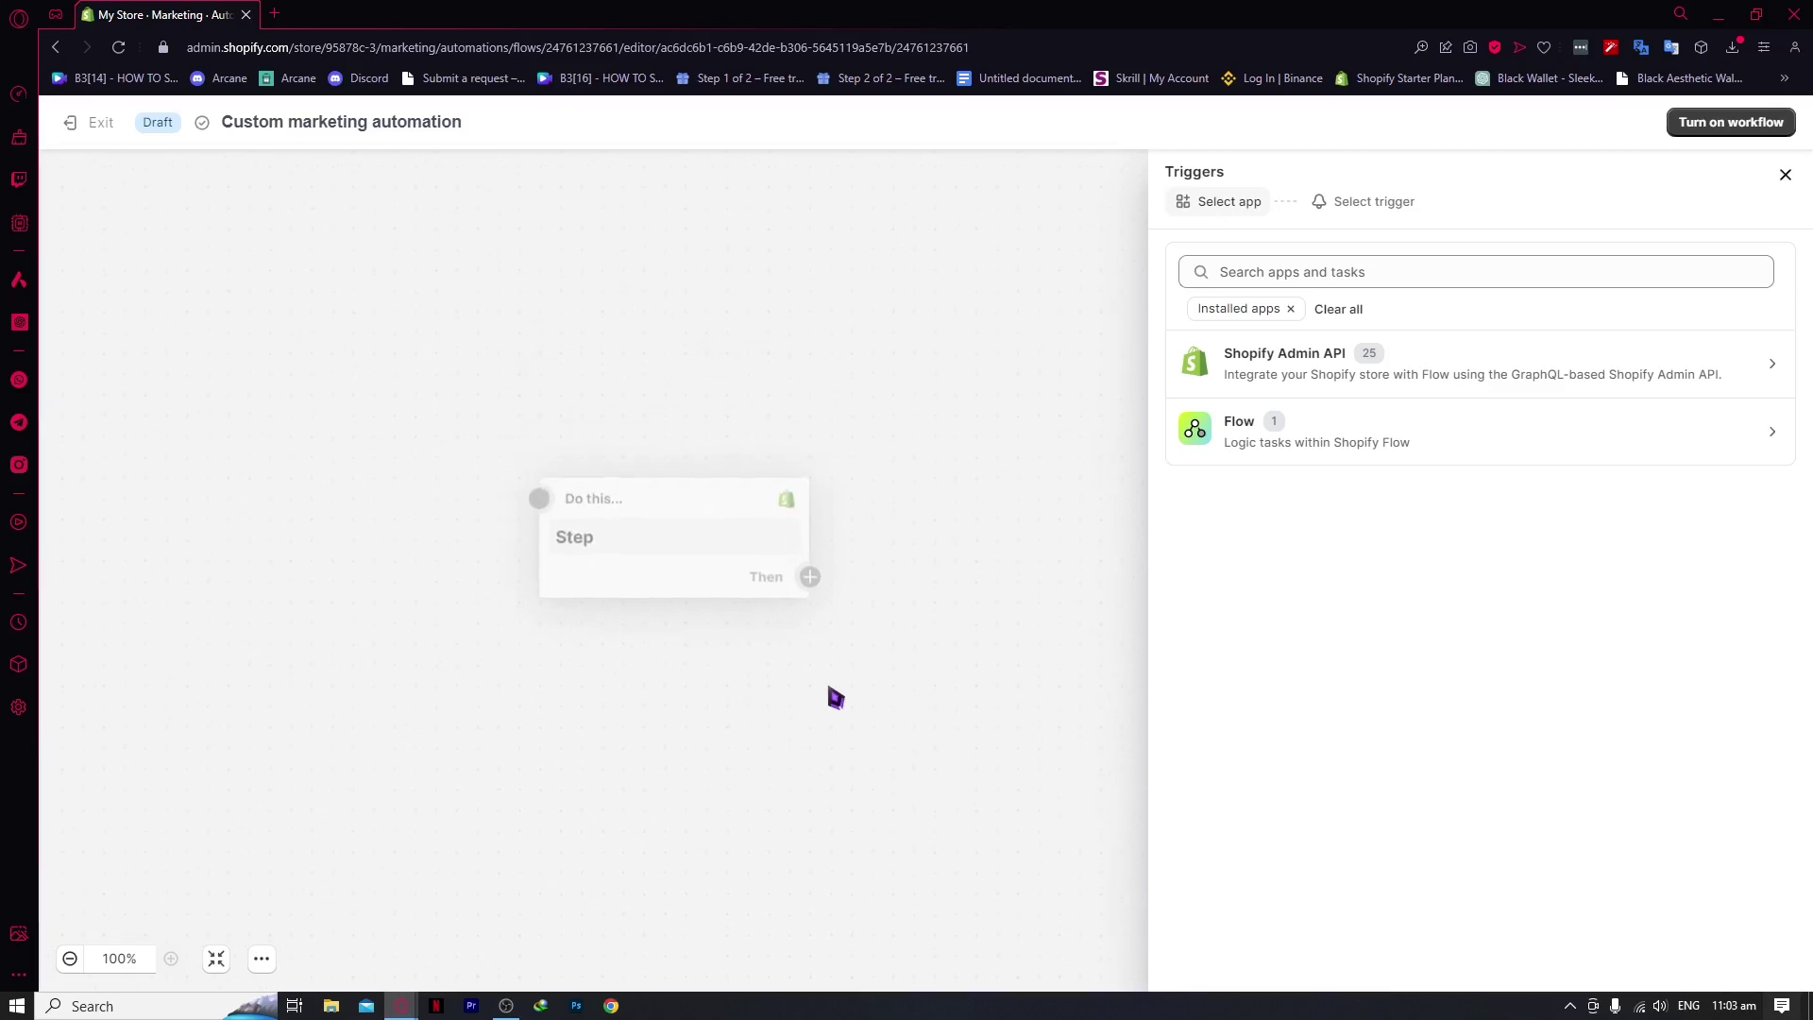
left_click(102, 126)
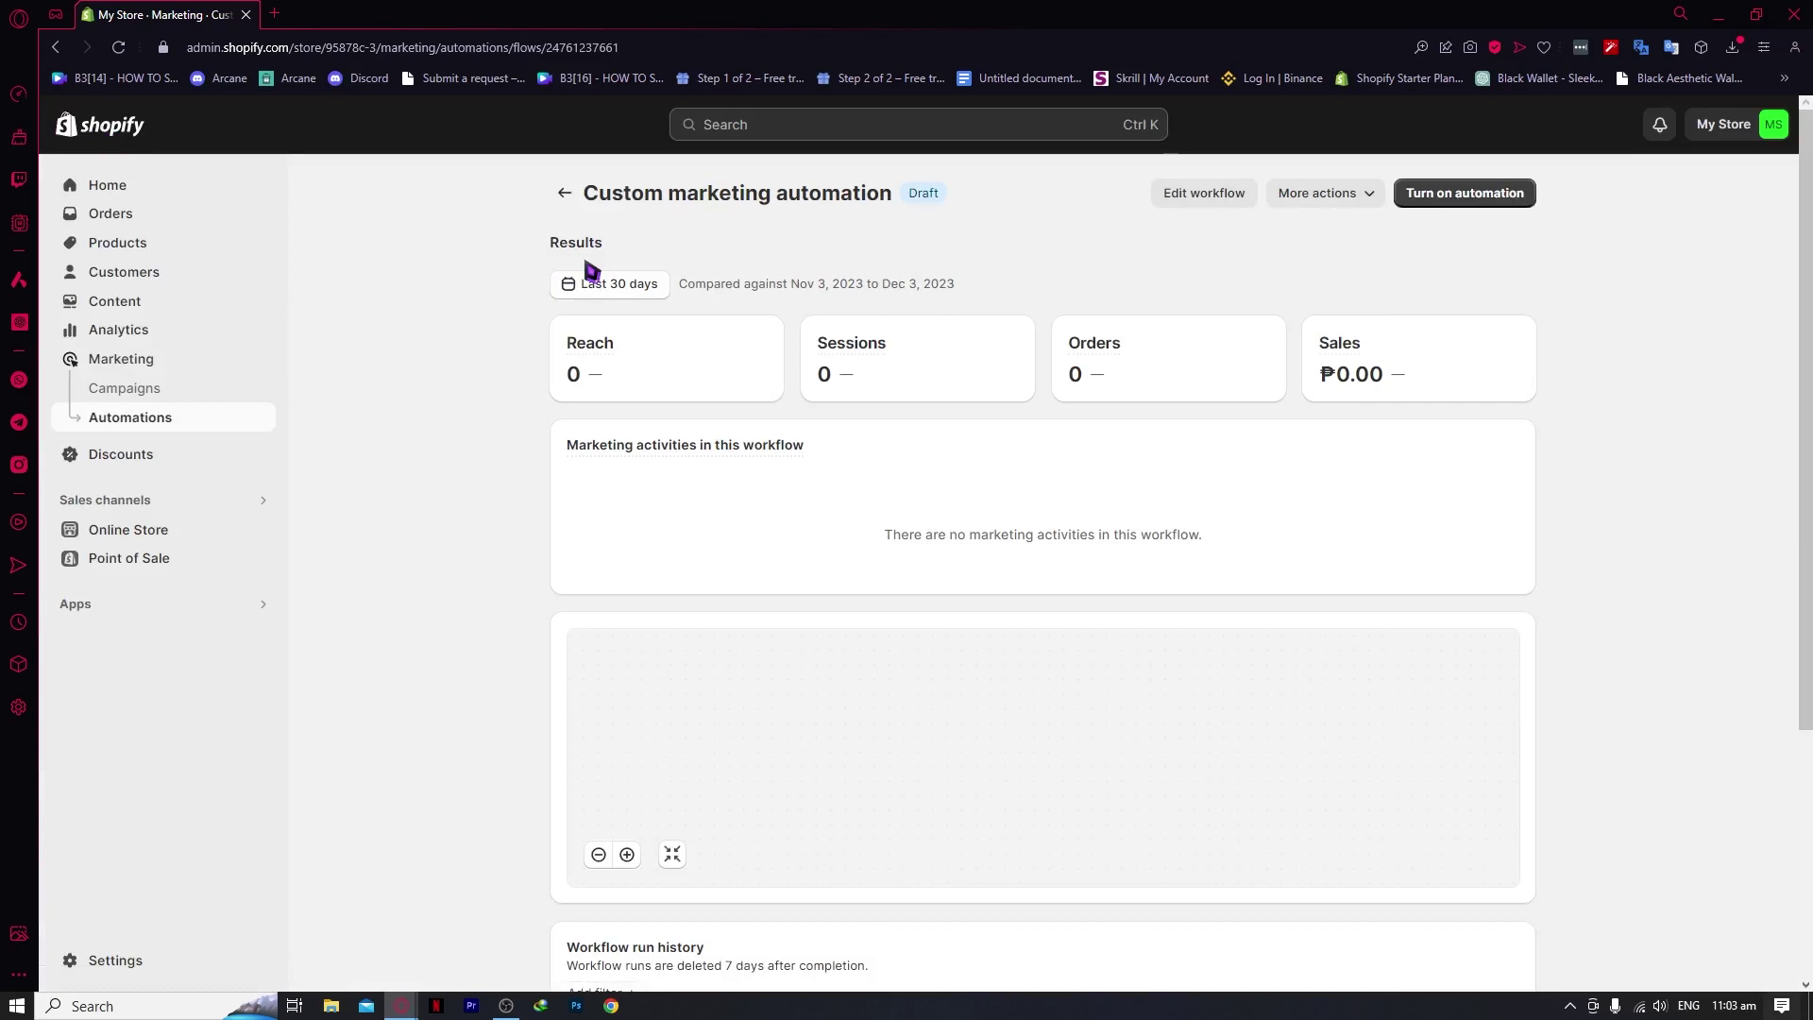
Look through the draft custom automation's overview page and return to the automations list.
scroll(712, 619, "down", 4)
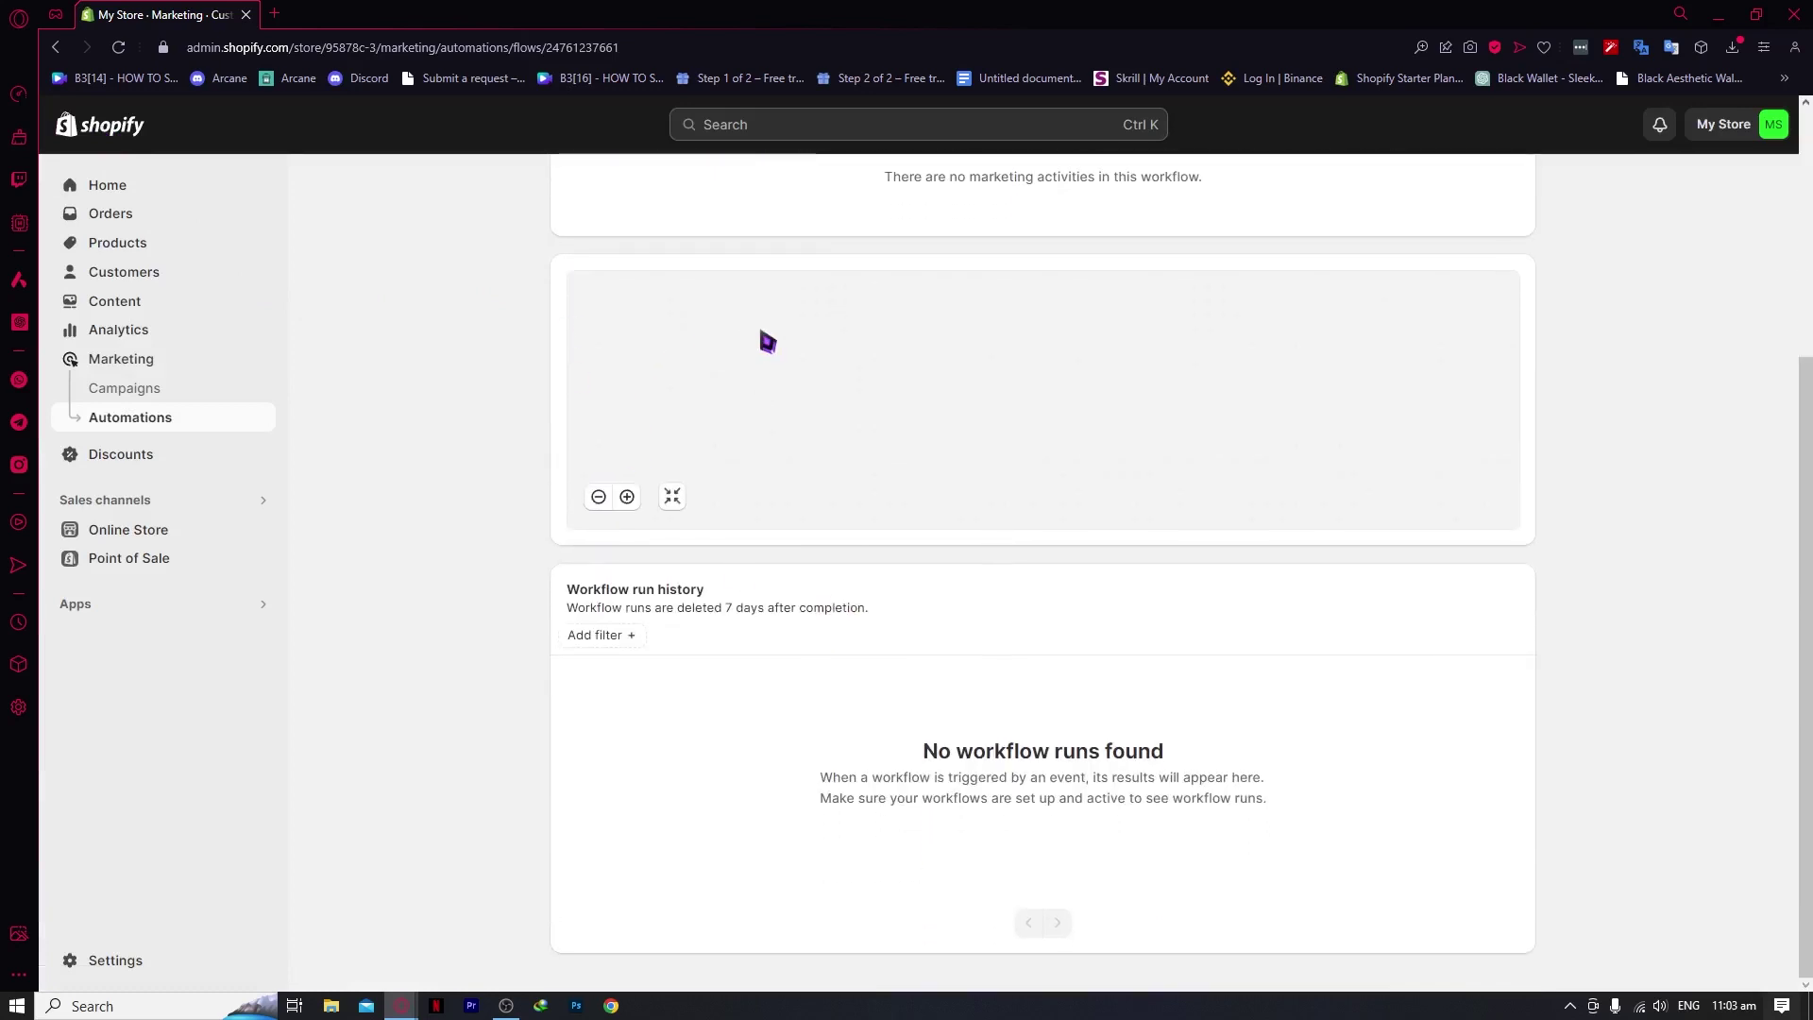
scroll(1766, 225, "up", 3)
scroll(598, 247, "up", 1)
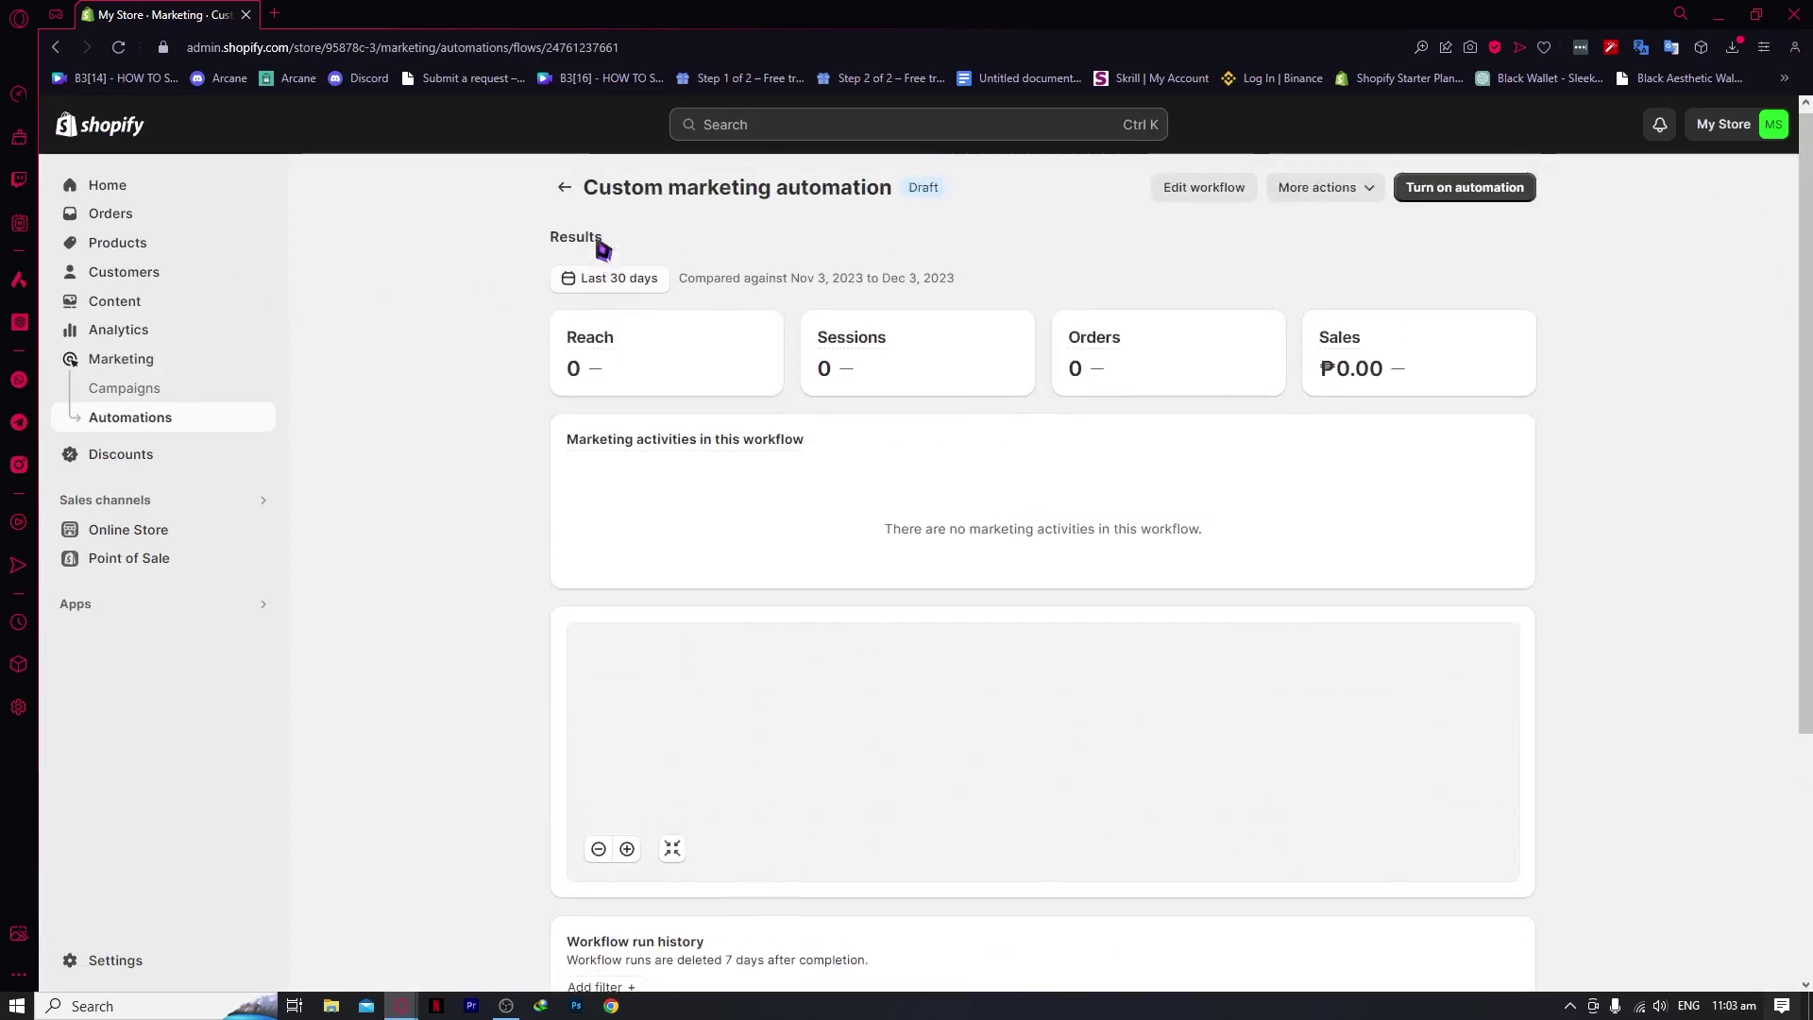
left_click(564, 193)
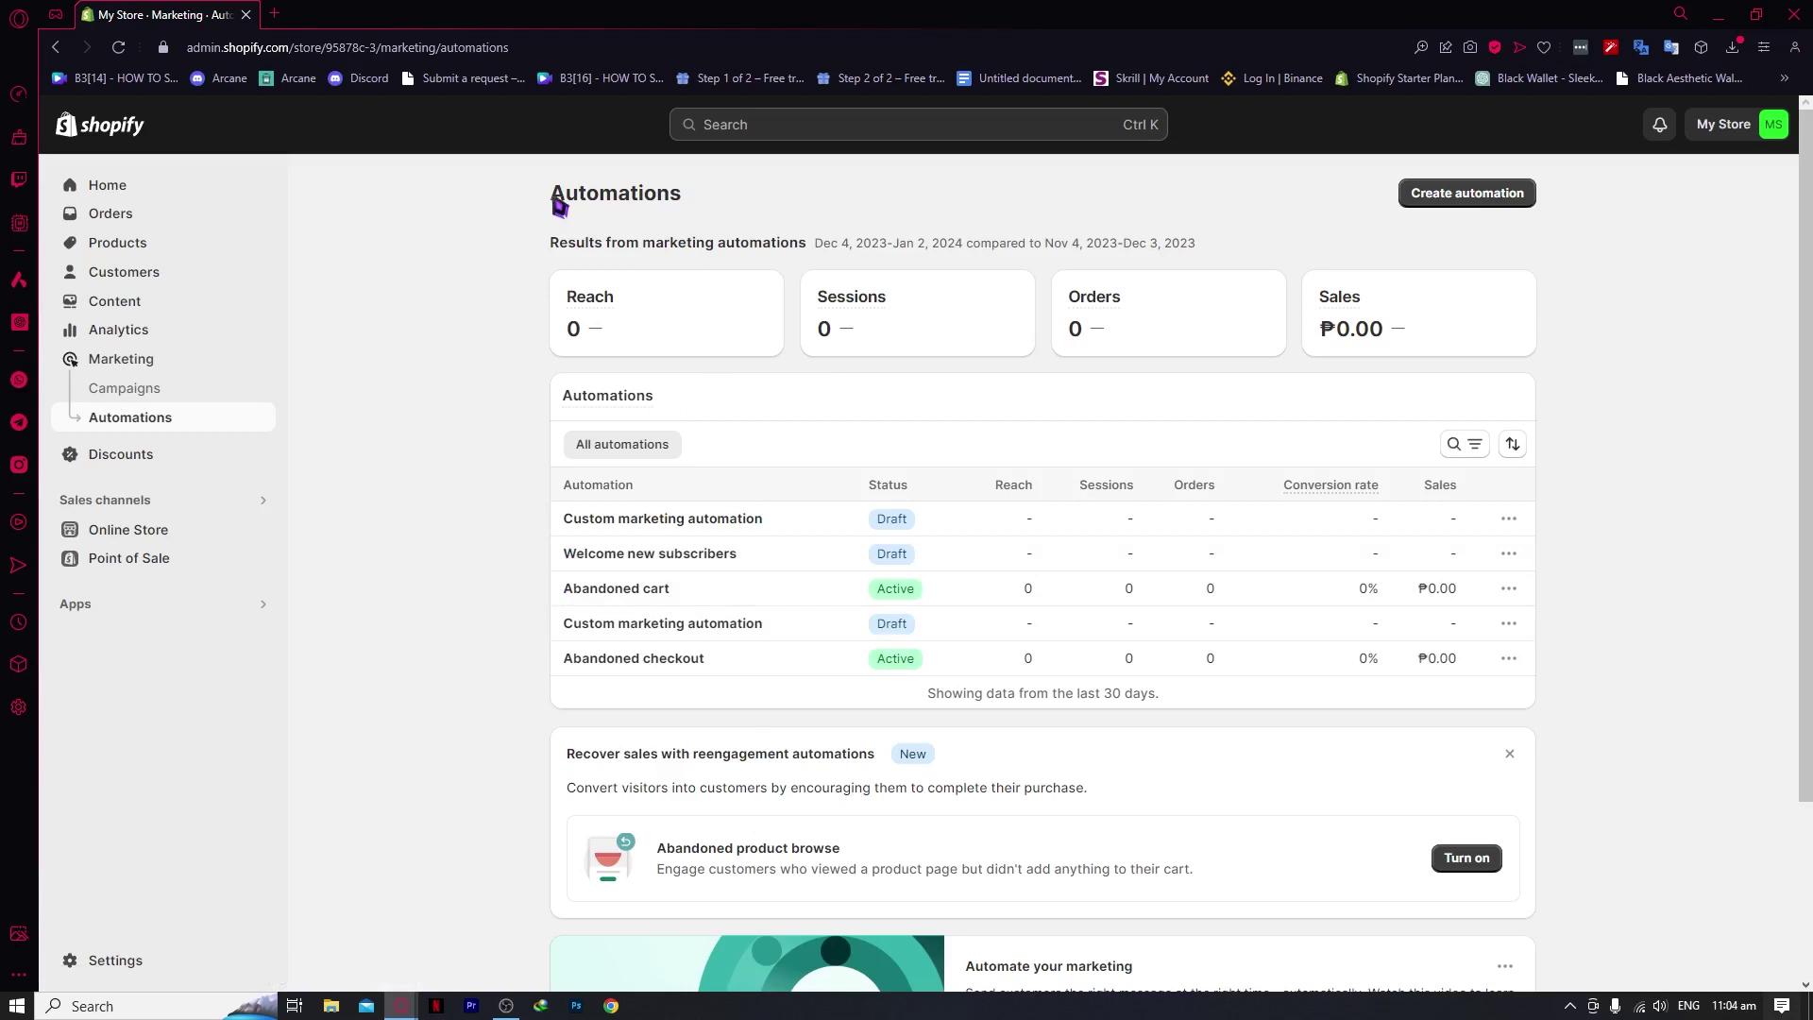
Search the Shopify App Store for "email" and browse the email marketing apps.
left_click(746, 132)
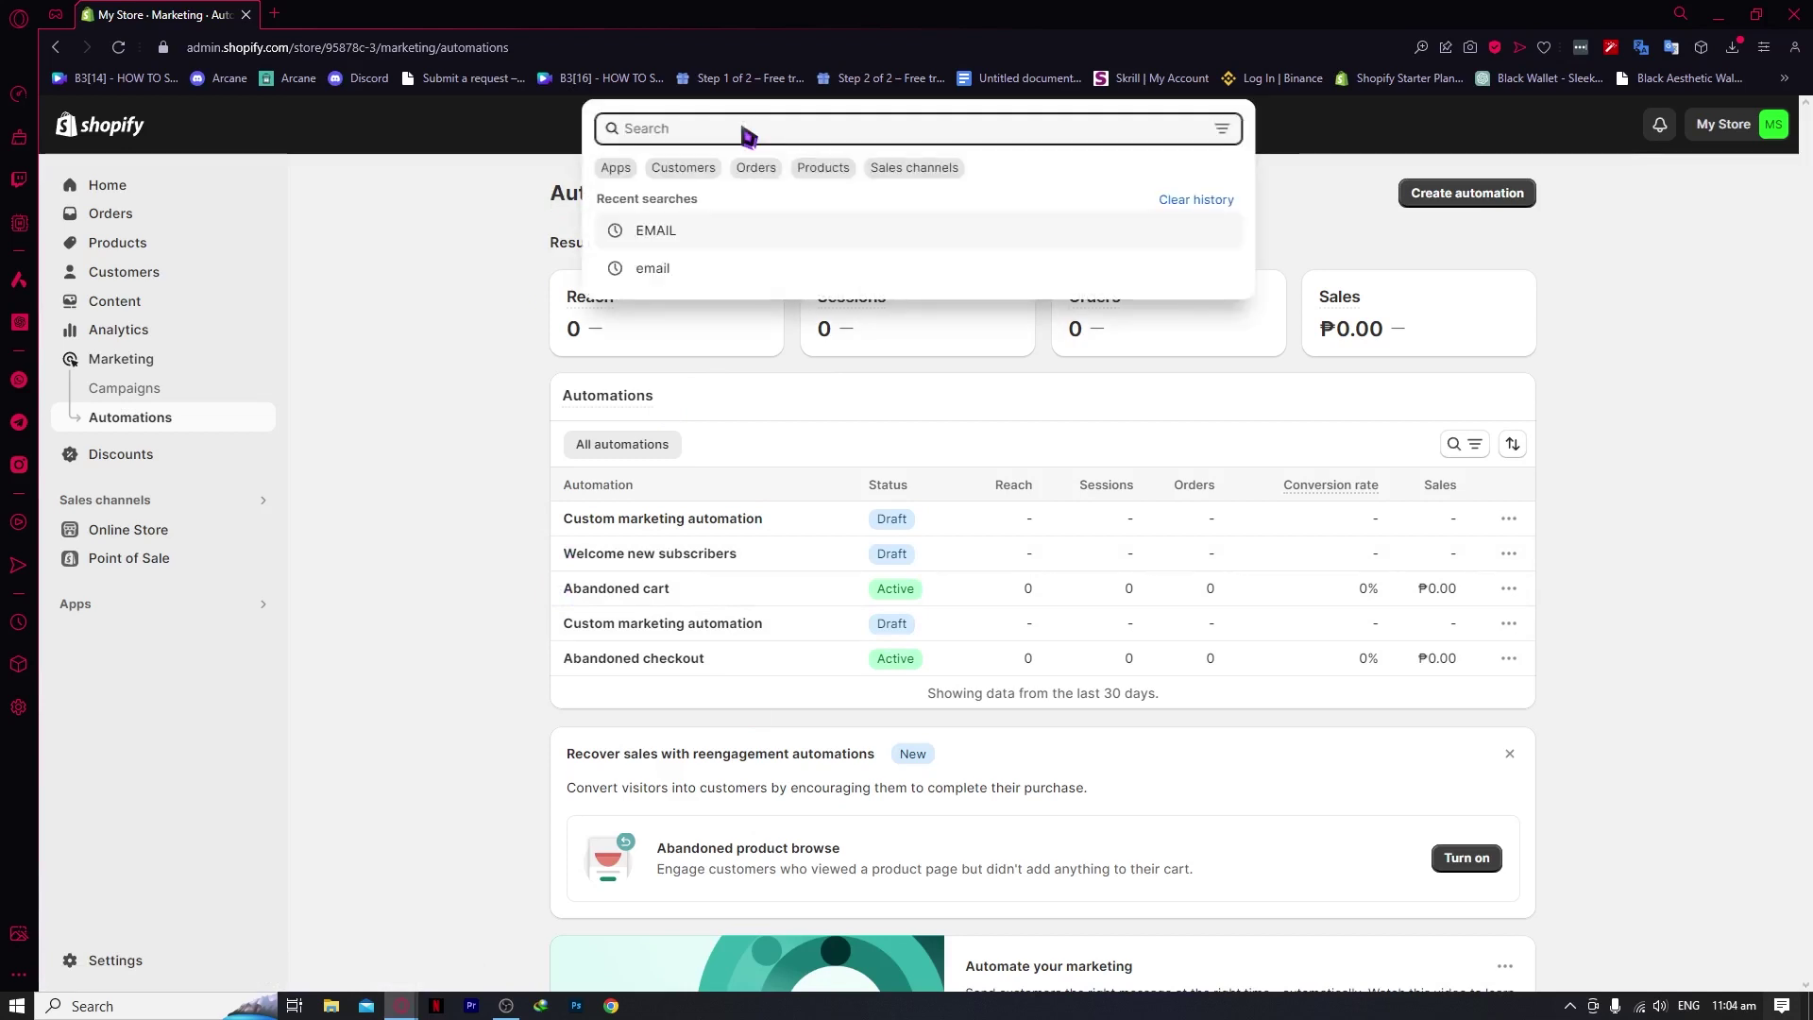
type("email")
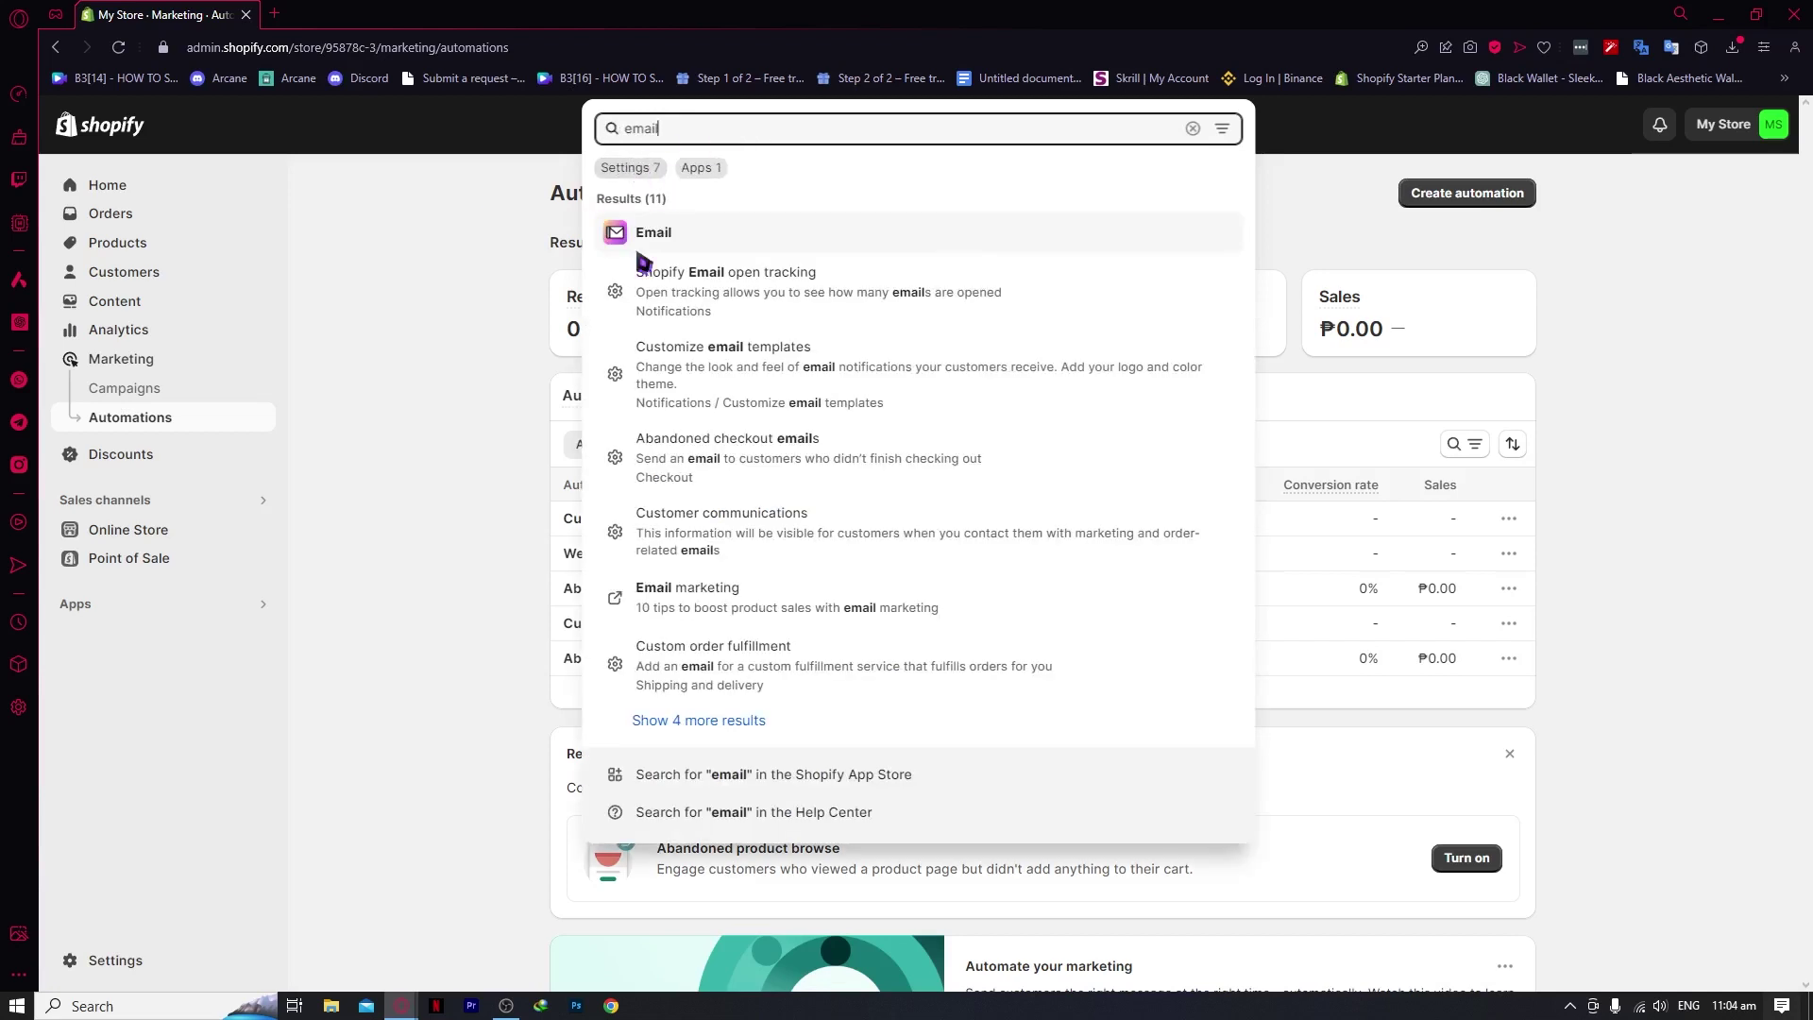
left_click(786, 784)
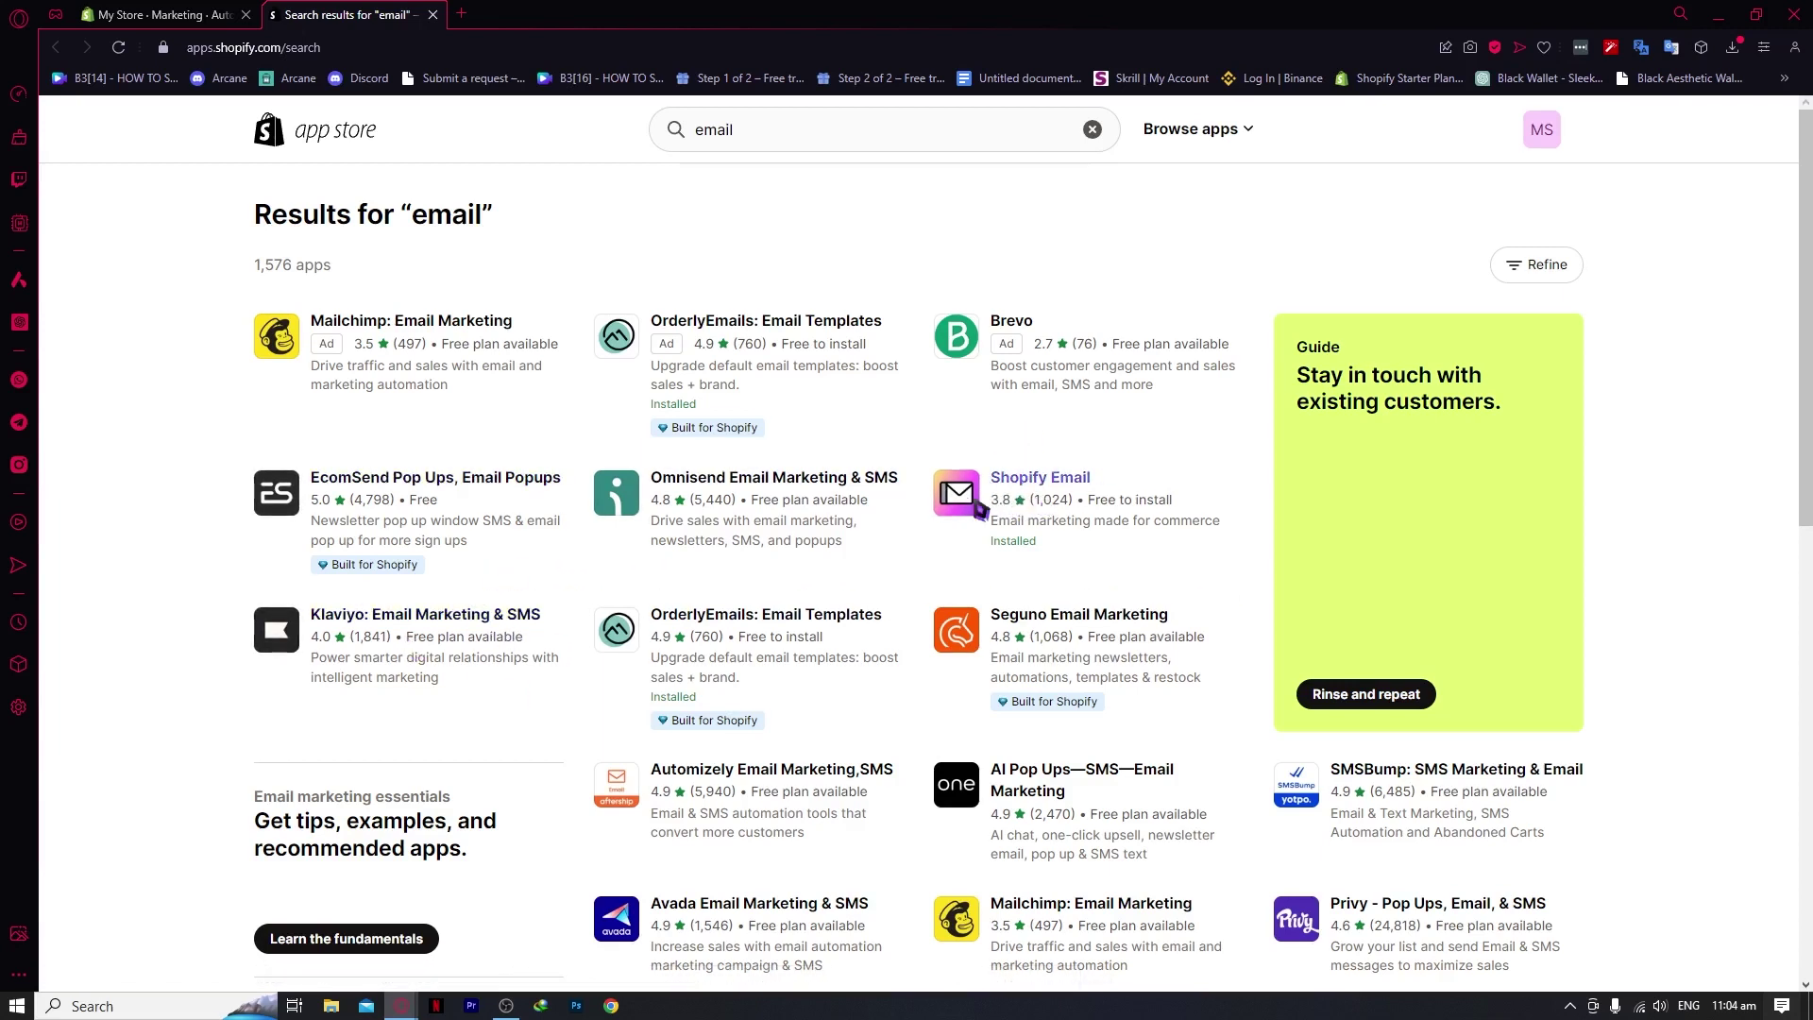
scroll(830, 490, "down", 1)
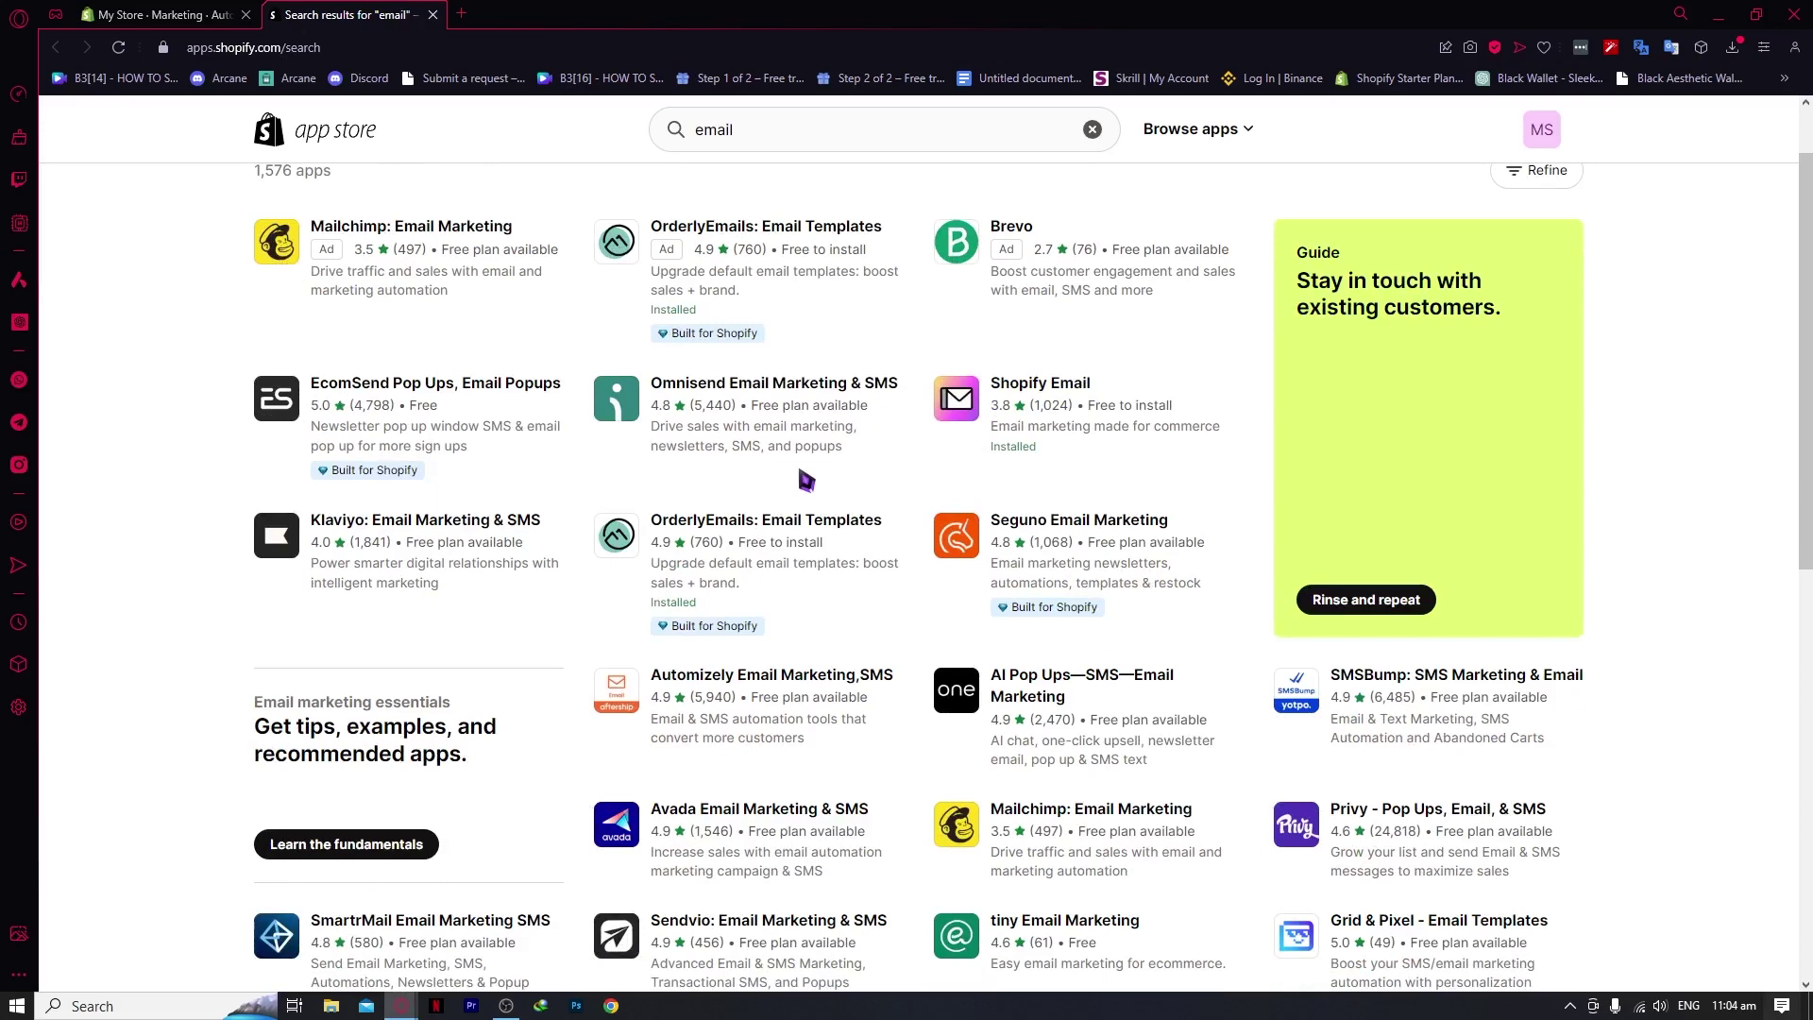